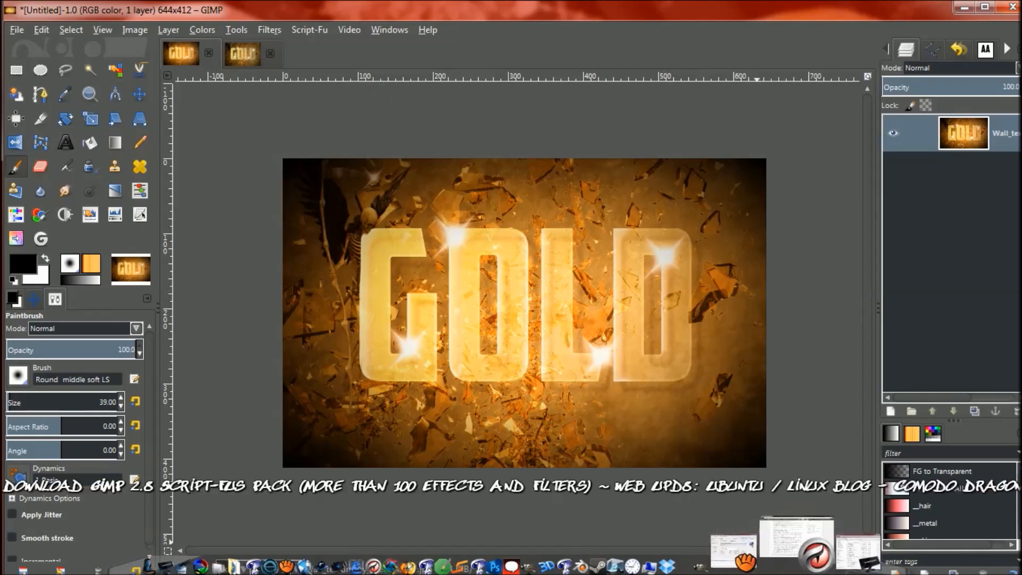
Switch to the browser and review the GIMP 2.8 Script-Fu pack page, including its script list and installation instructions
left_click(816, 555)
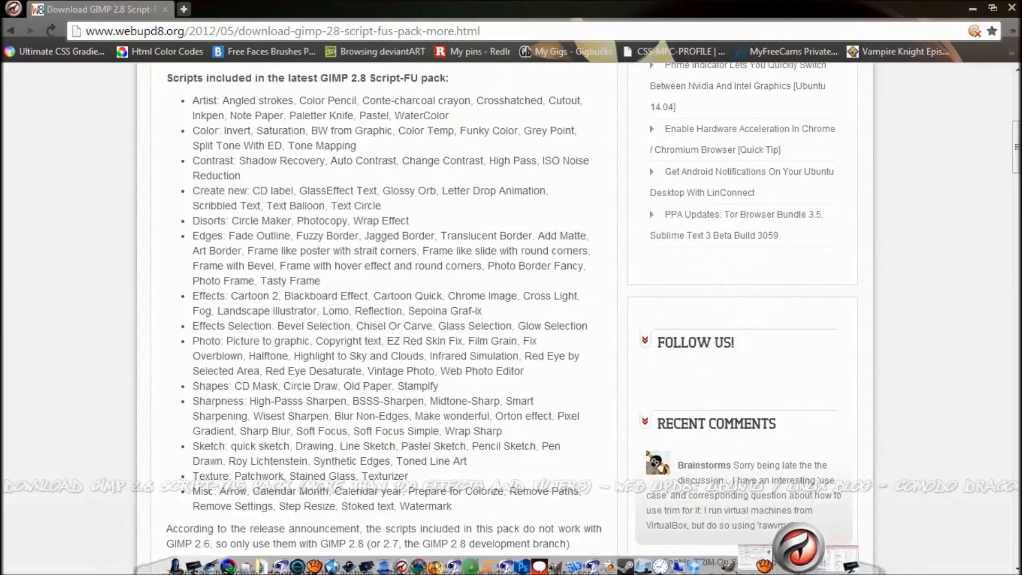
scroll(384, 320, "up", 8)
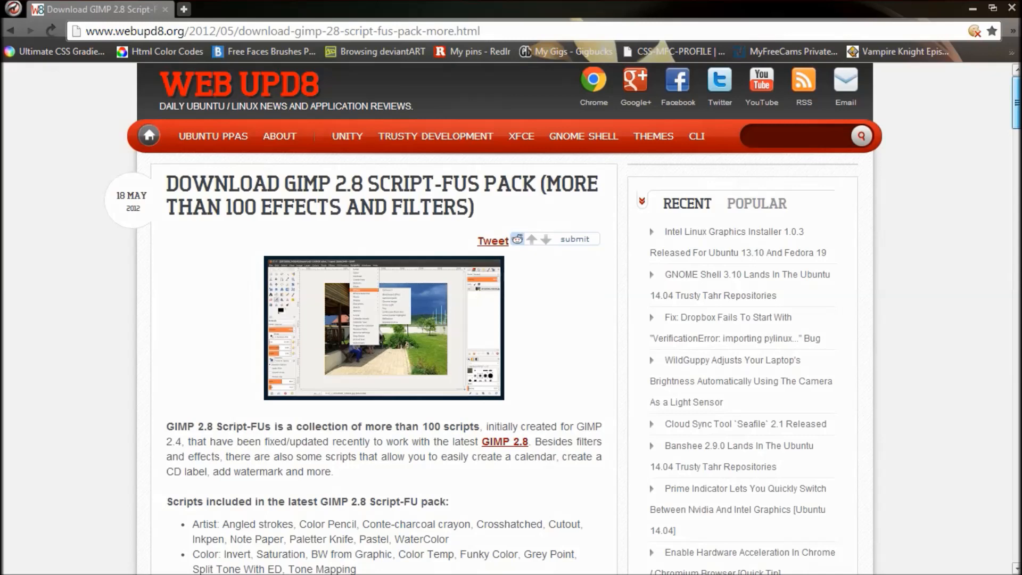
scroll(564, 318, "down", 9)
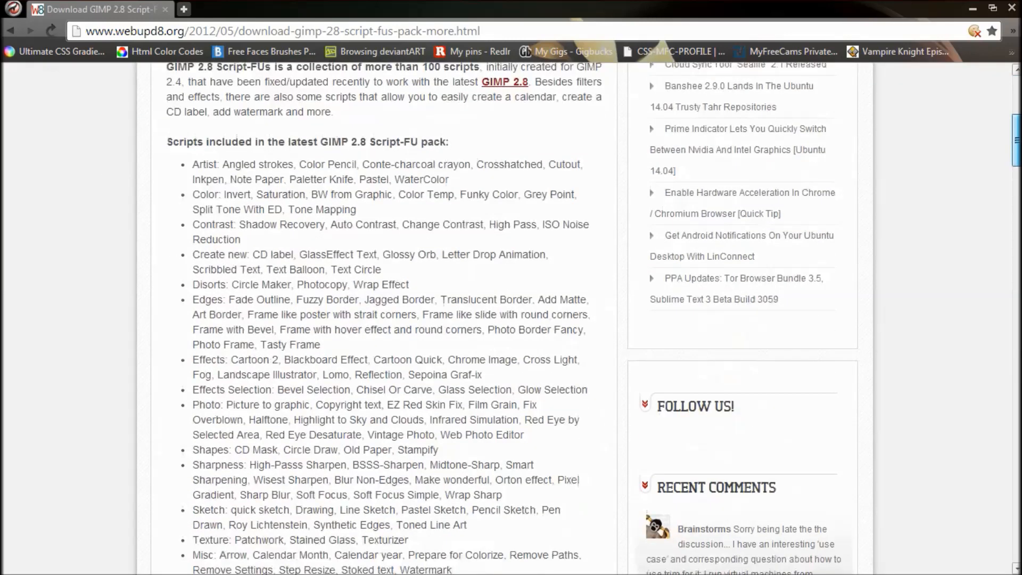
scroll(511, 319, "down", 3)
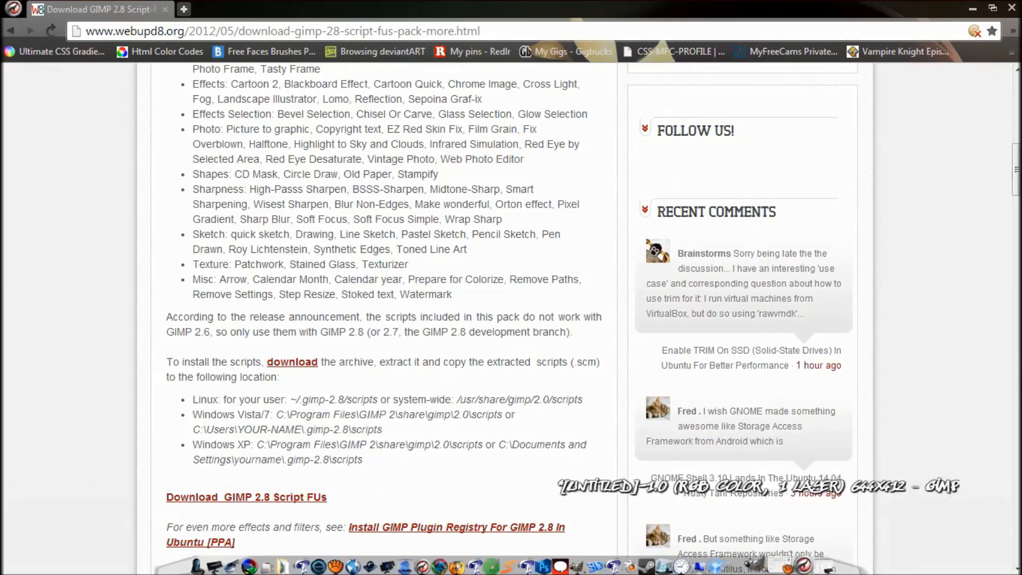
Browse the file manager to C:\Users\student\.gimp-2.8\scripts to view the installed scripts, and minimize the window
left_click(818, 542)
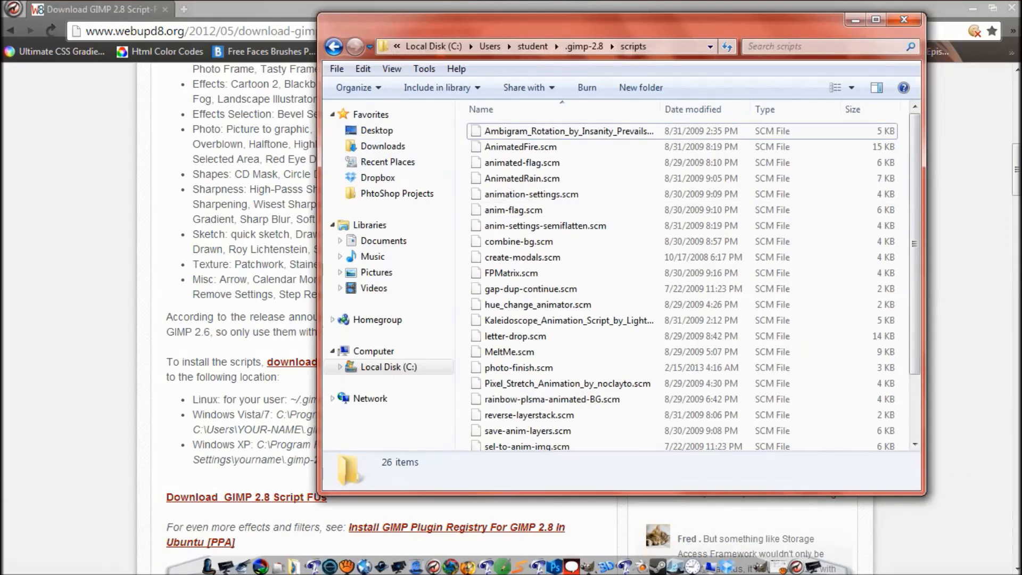
left_click(389, 367)
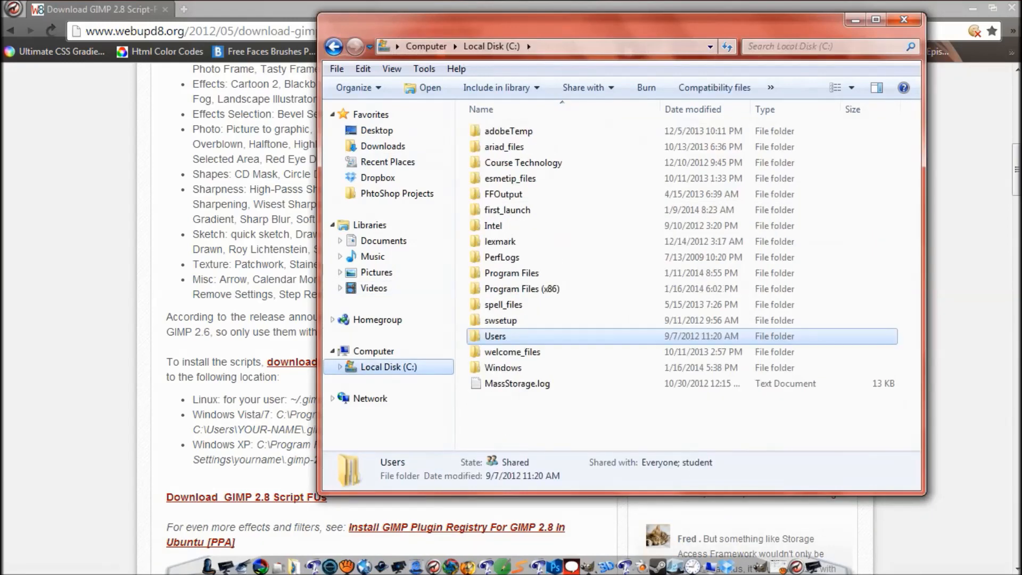
double_click(496, 336)
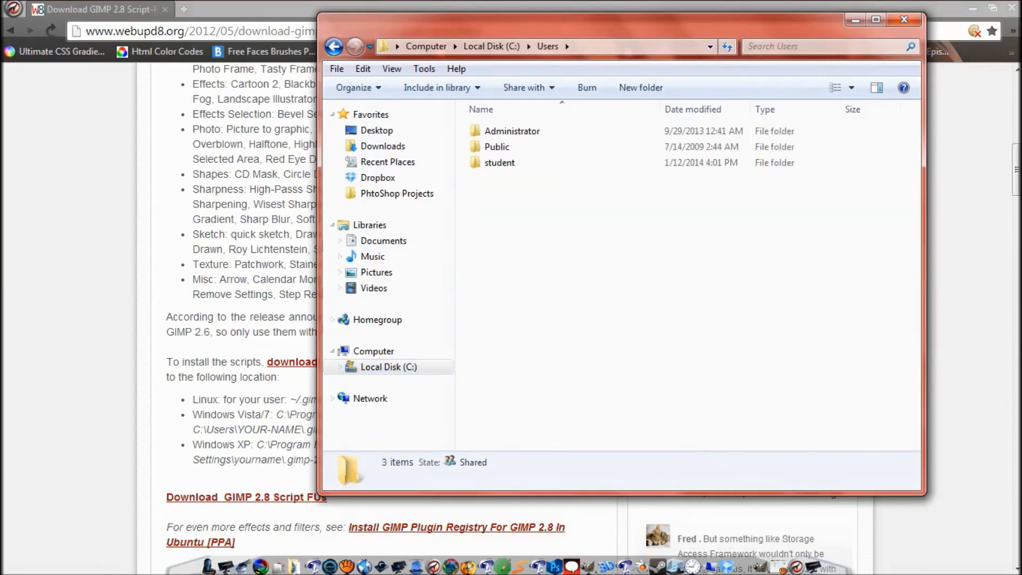
double_click(500, 162)
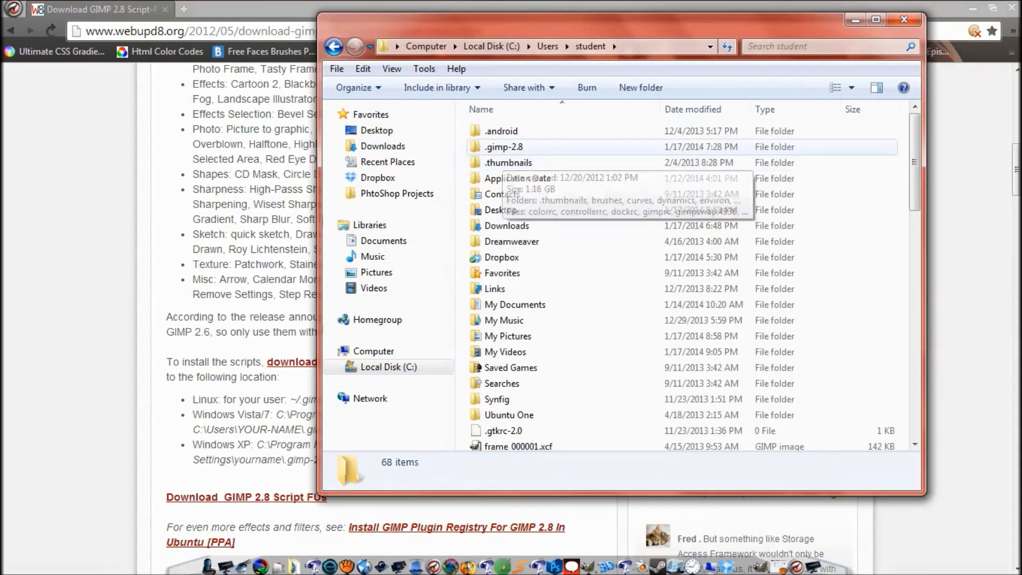
double_click(504, 147)
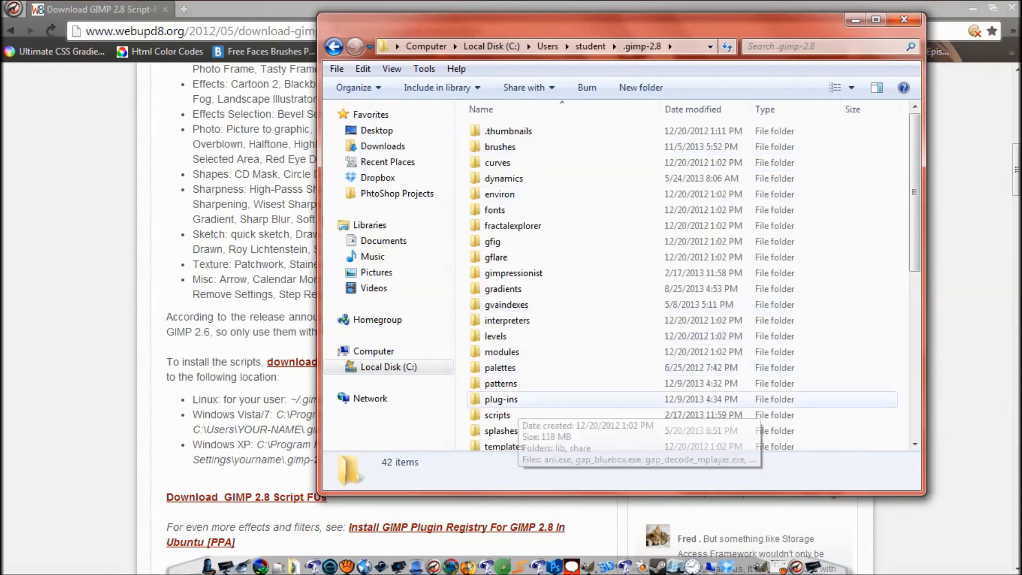
double_click(559, 415)
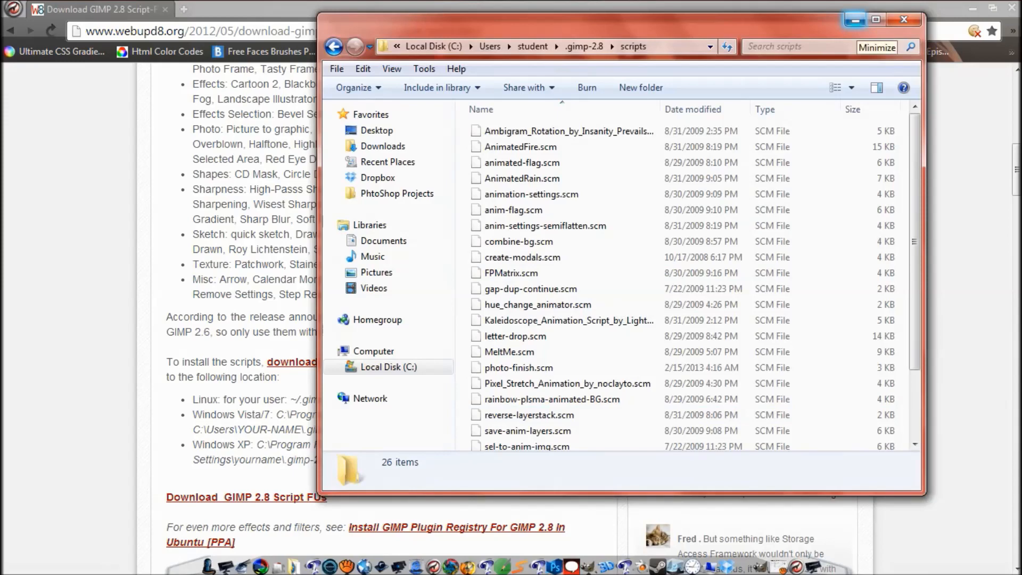
left_click(855, 20)
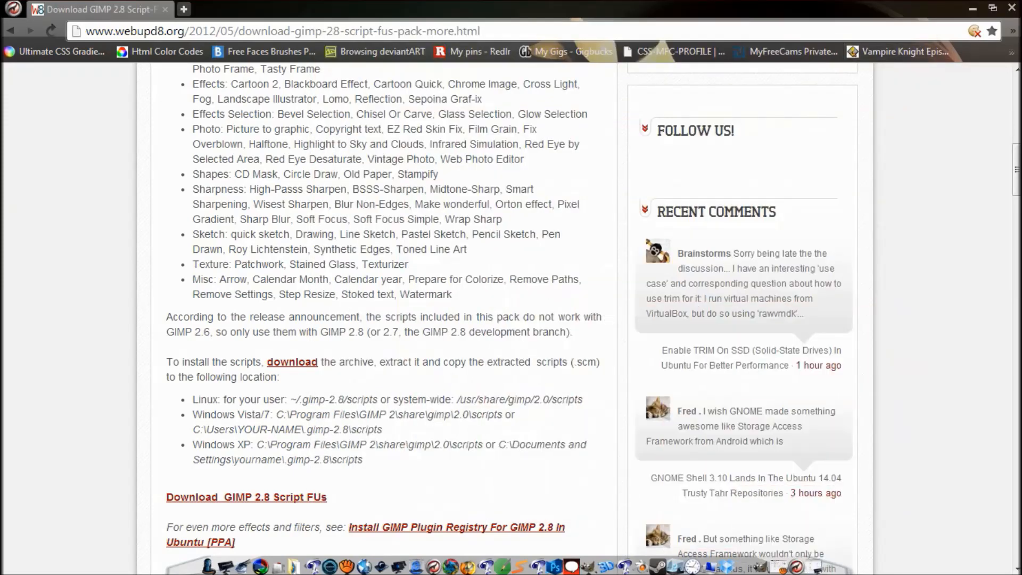
mouse_move(802, 567)
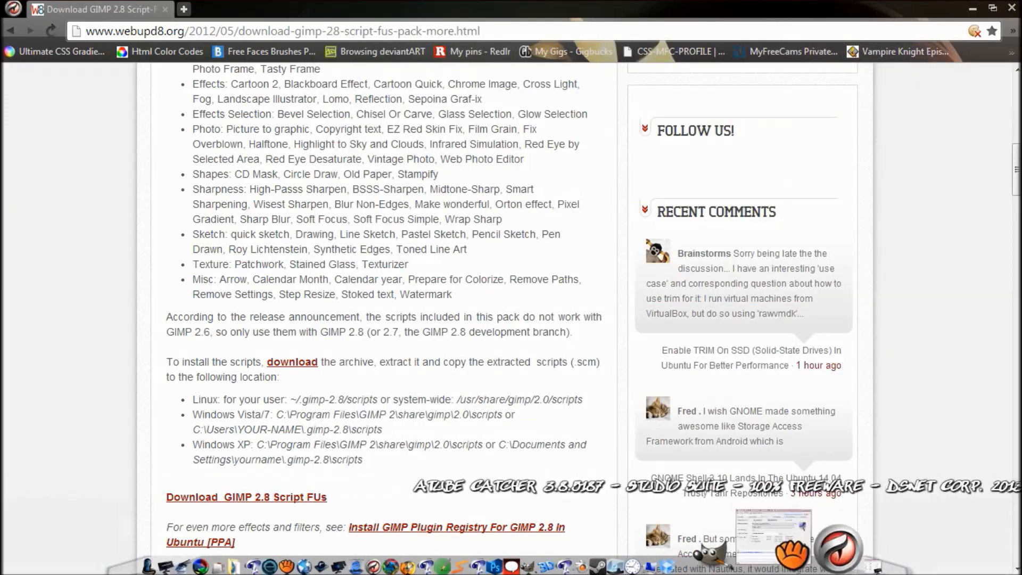
left_click(772, 554)
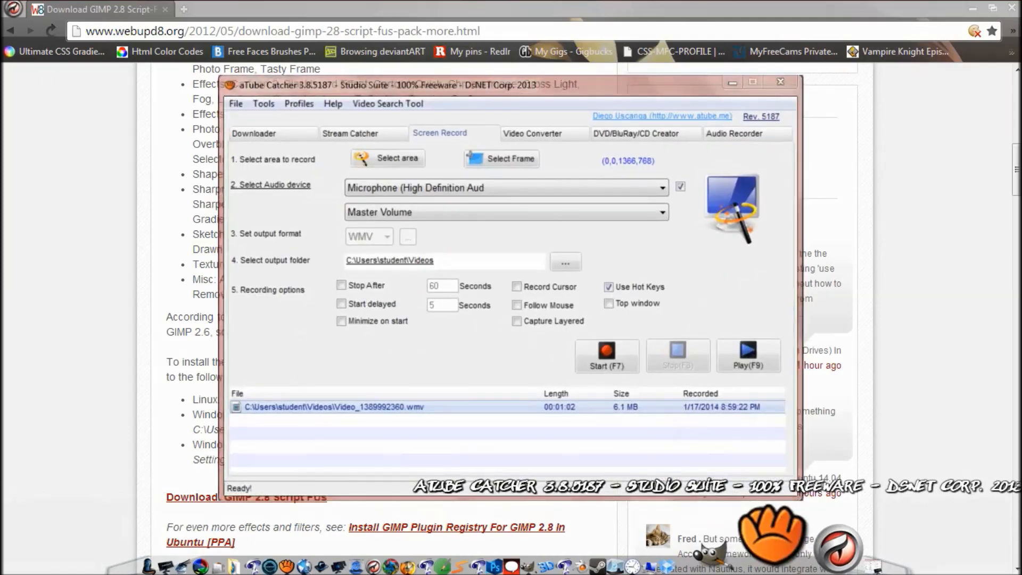
left_click(772, 554)
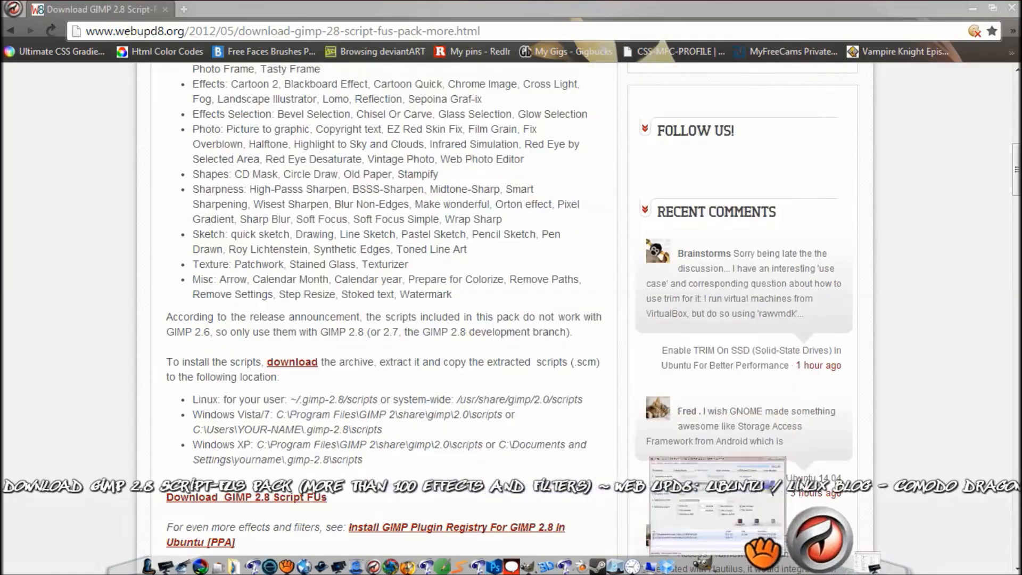
Switch to GIMP, create a new 644 × 412 px image and fill its background with black
left_click(761, 543)
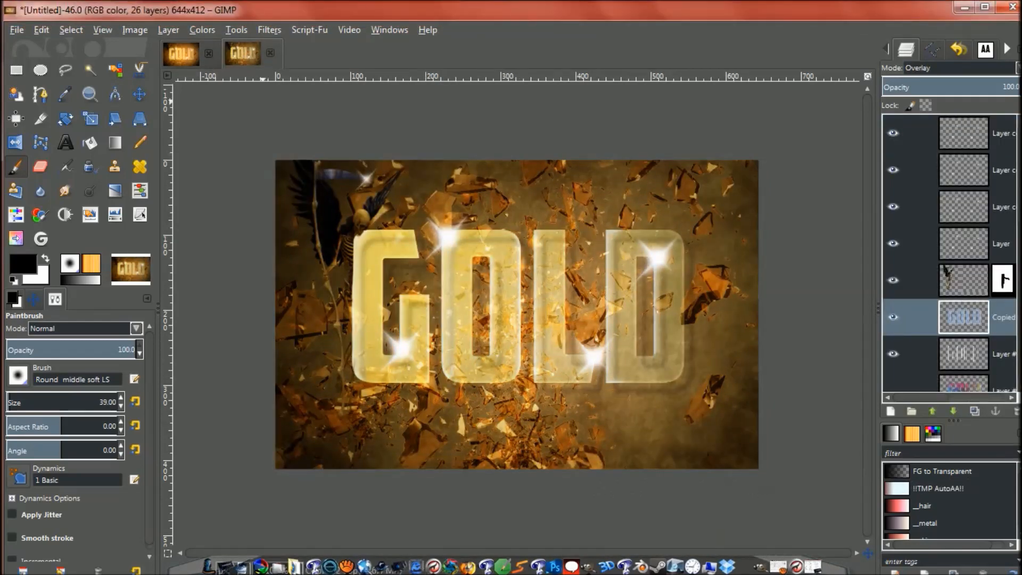
key("alt+f")
key("Return")
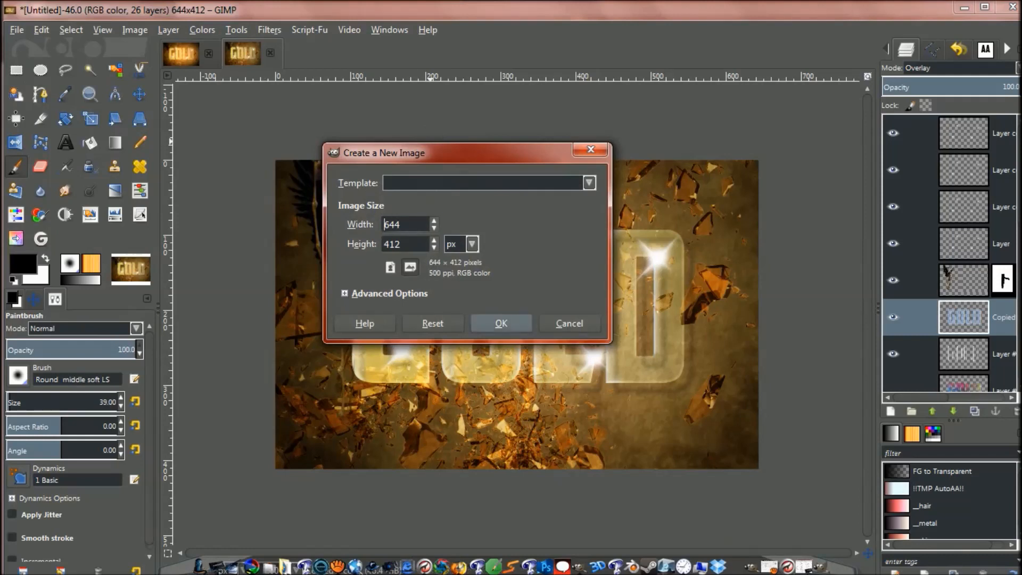
left_click(511, 323)
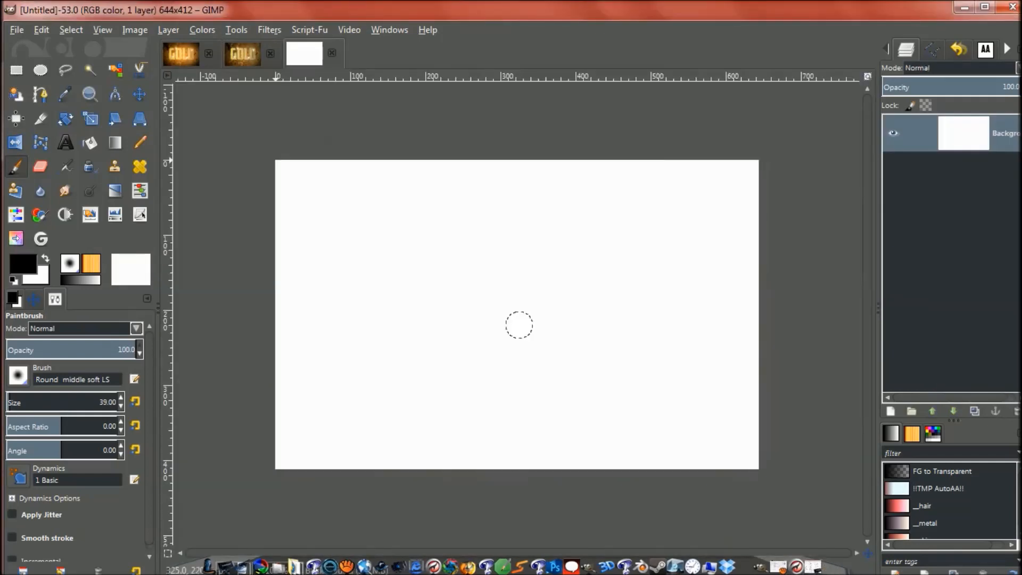
left_click(90, 142)
left_click(348, 318)
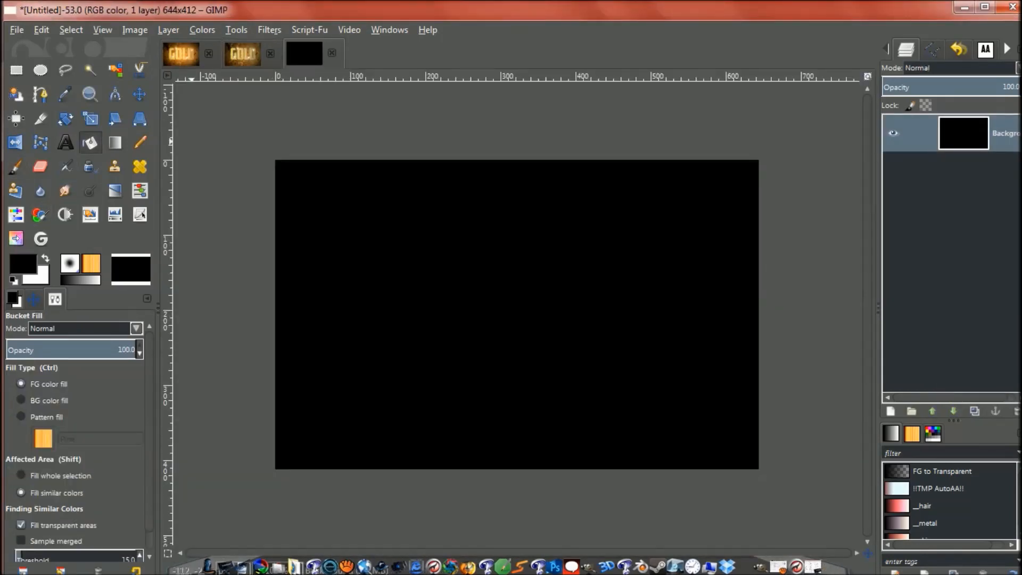
Add the white text "gold" on the canvas in American Captain at 281 px
left_click(65, 142)
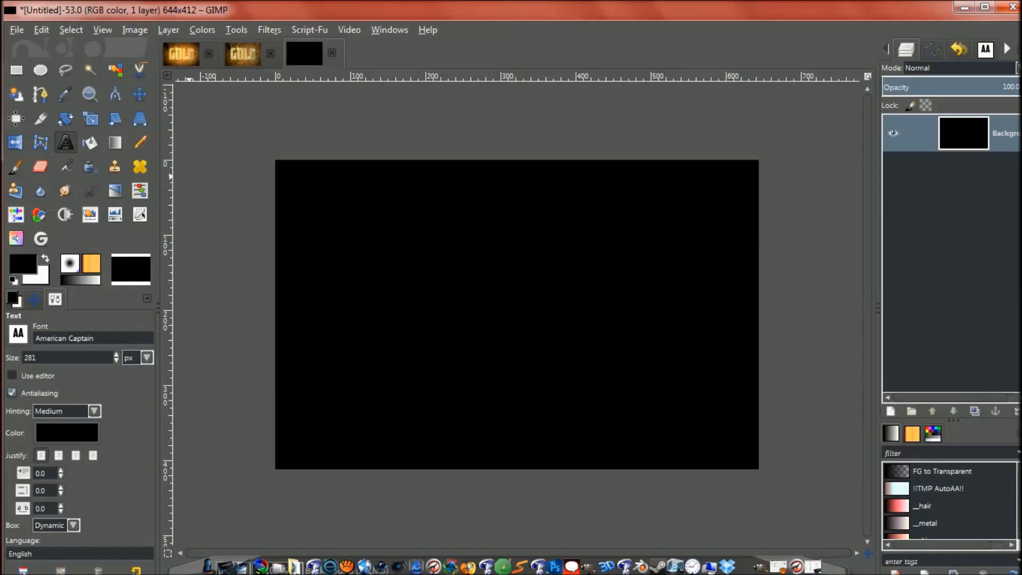
key("x")
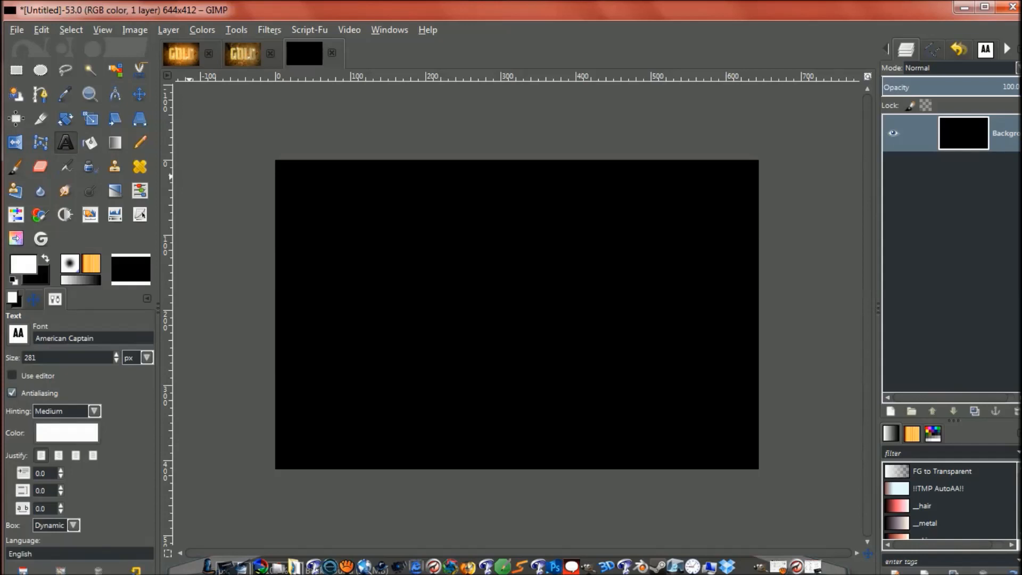
left_click(308, 292)
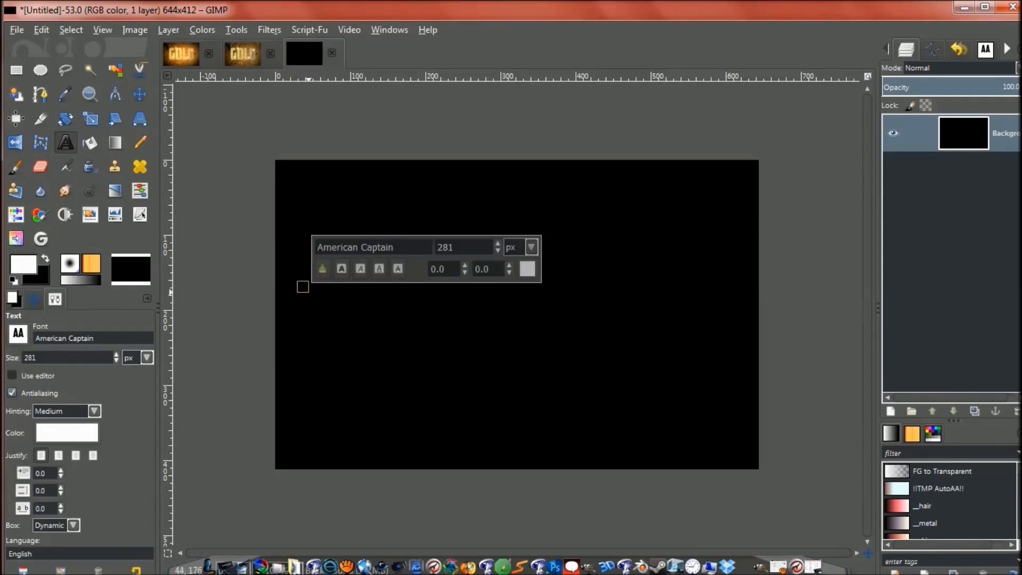
type("gold")
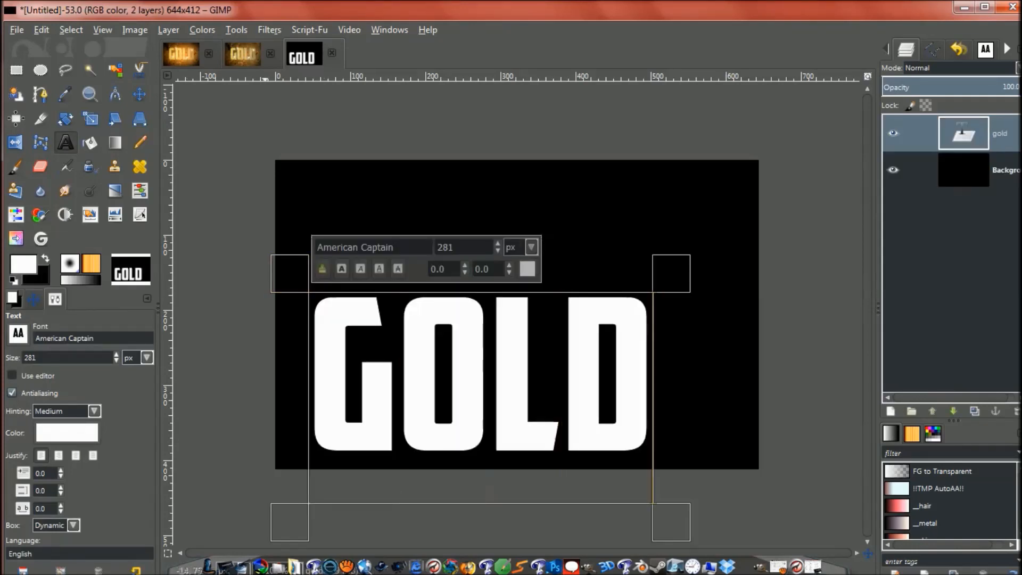
Centre the gold text layer horizontally and vertically on the canvas with the Align tool
left_click(139, 95)
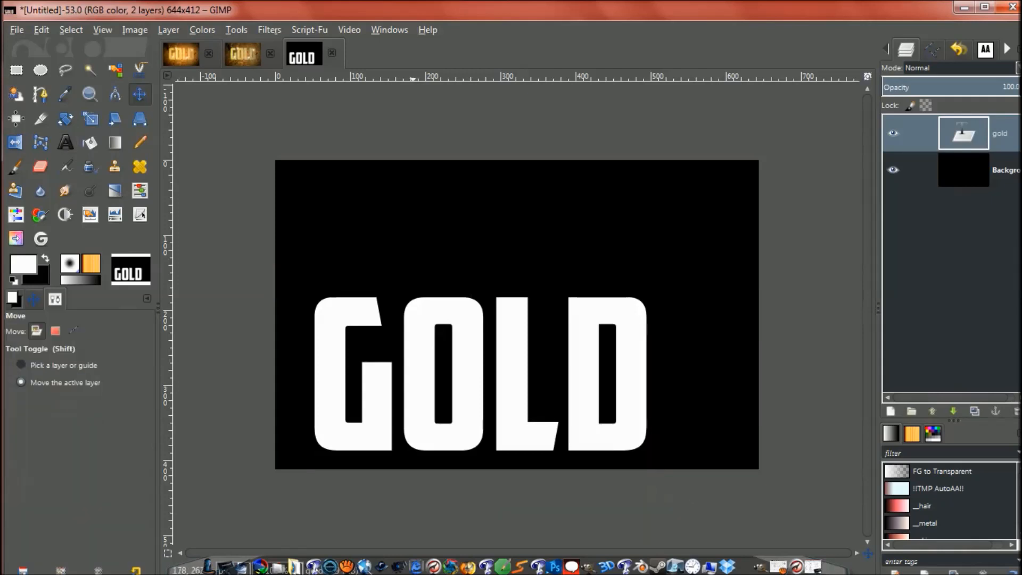
left_click_drag(414, 371, 422, 324)
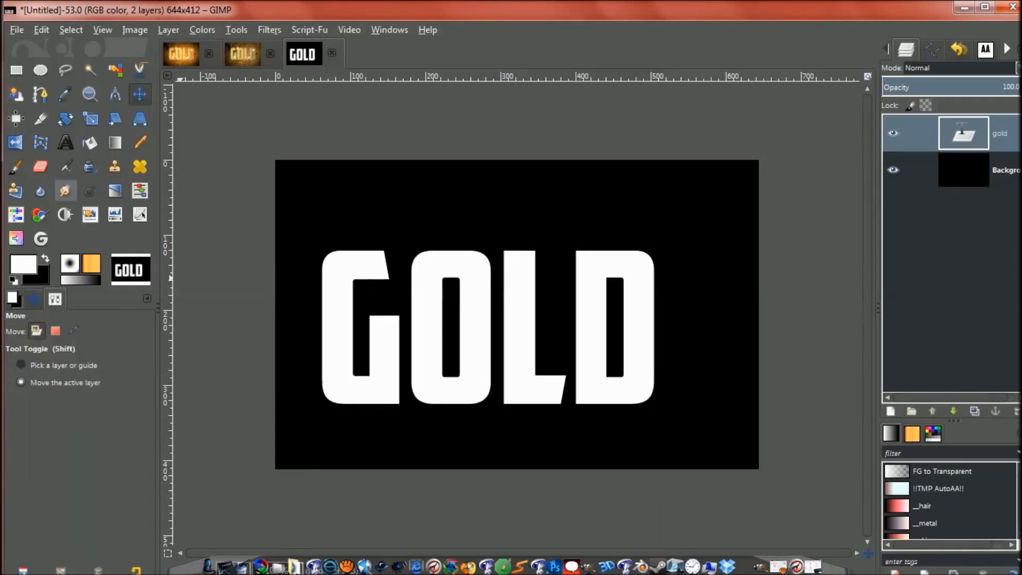
left_click(16, 118)
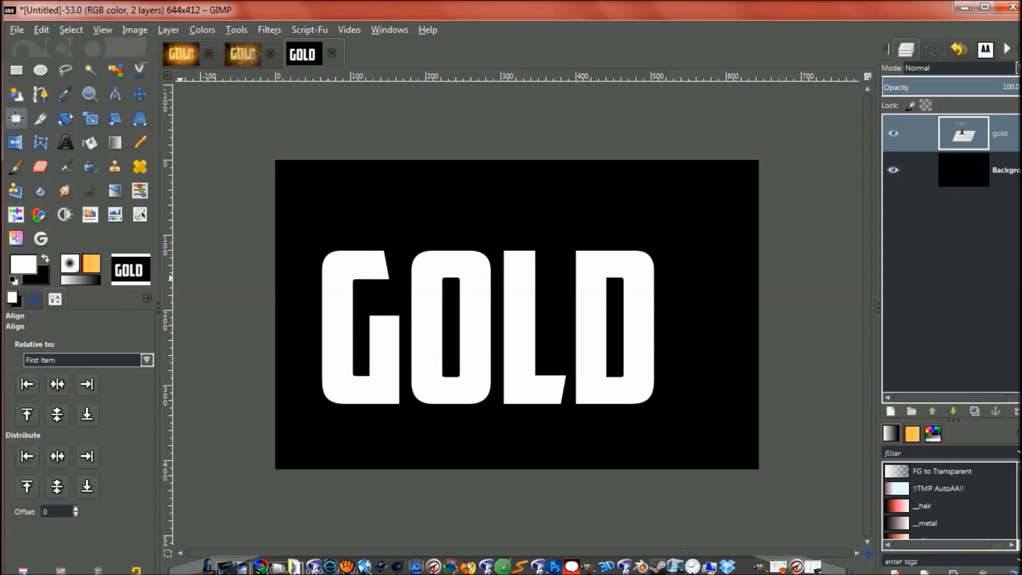
left_click(373, 347)
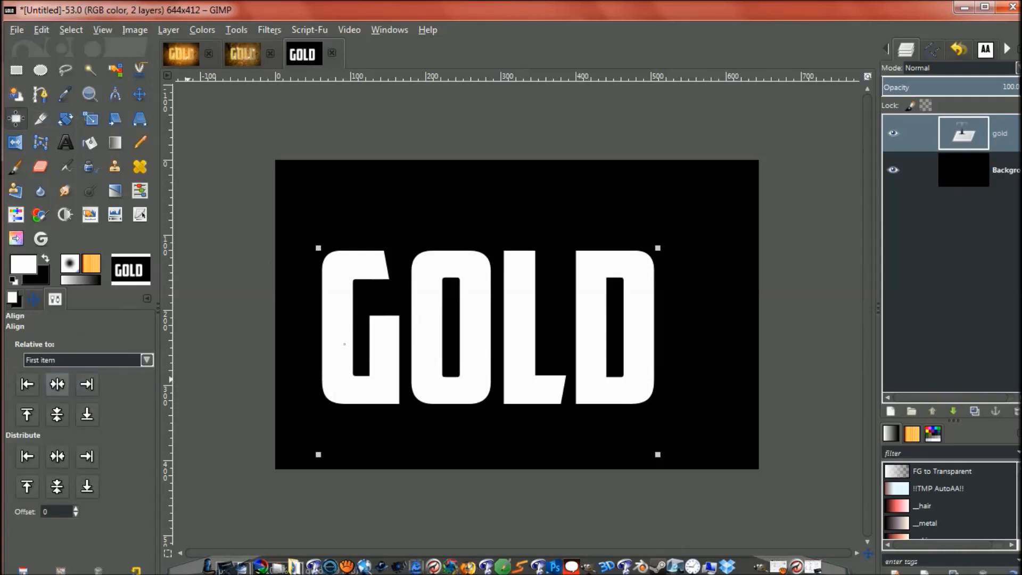
left_click(57, 384)
left_click(57, 415)
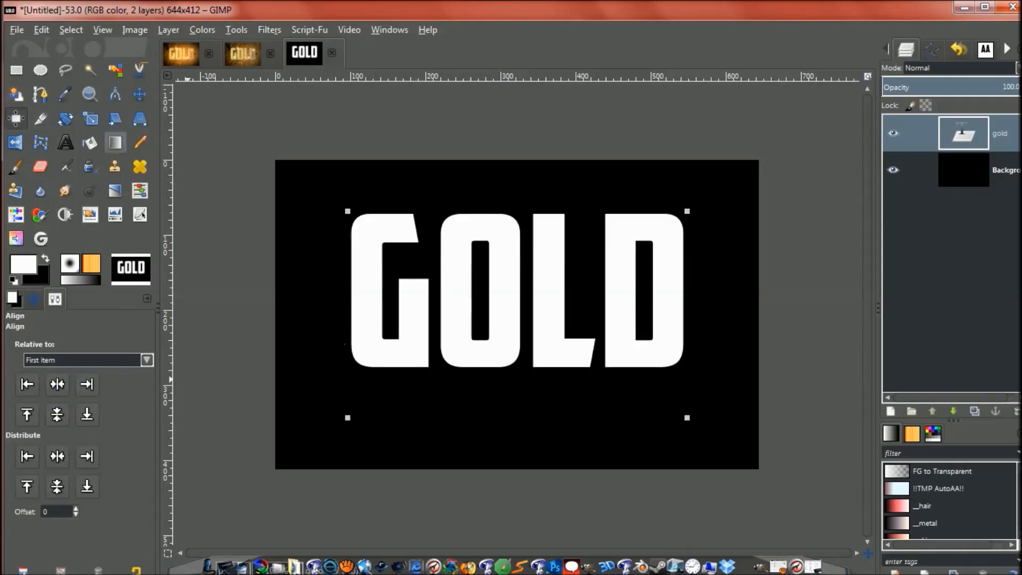
Nudge the gold text layer straight down about 32 px so the letters sit in the vertical middle of the image
key("m")
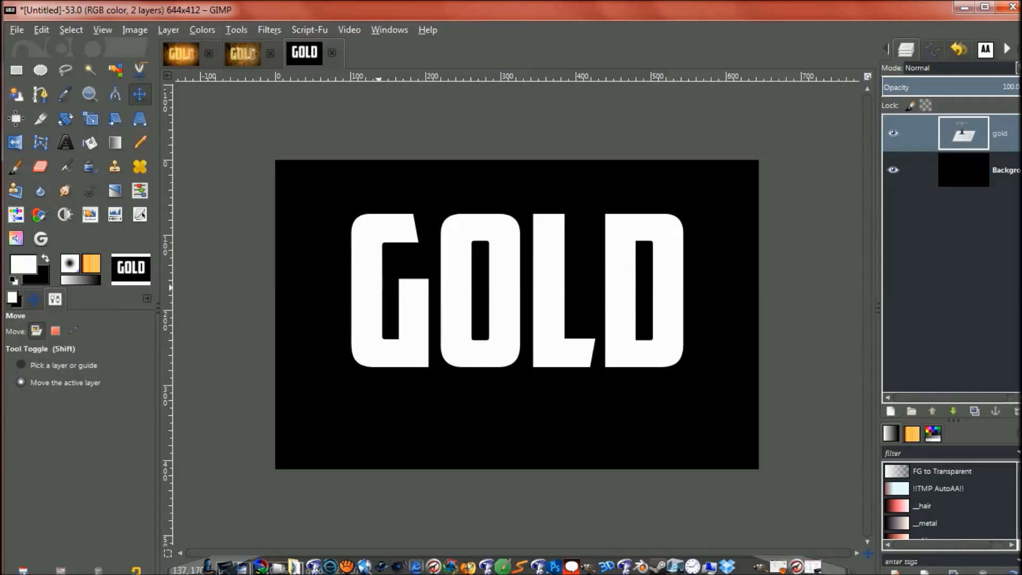
key("Down")
key("Down")
key("Down")
key("Down")
key("Down")
key("Down")
key("Down")
key("Down")
key("Down")
key("Down")
key("Down")
key("Down")
key("Down")
key("Down")
key("Down")
key("Down")
key("Down")
key("Down")
key("Down")
key("Down")
key("Down")
key("Down")
key("Down")
key("Down")
key("Down")
key("Down")
key("Down")
key("Down")
key("Down")
key("Down")
key("Down")
key("Down")
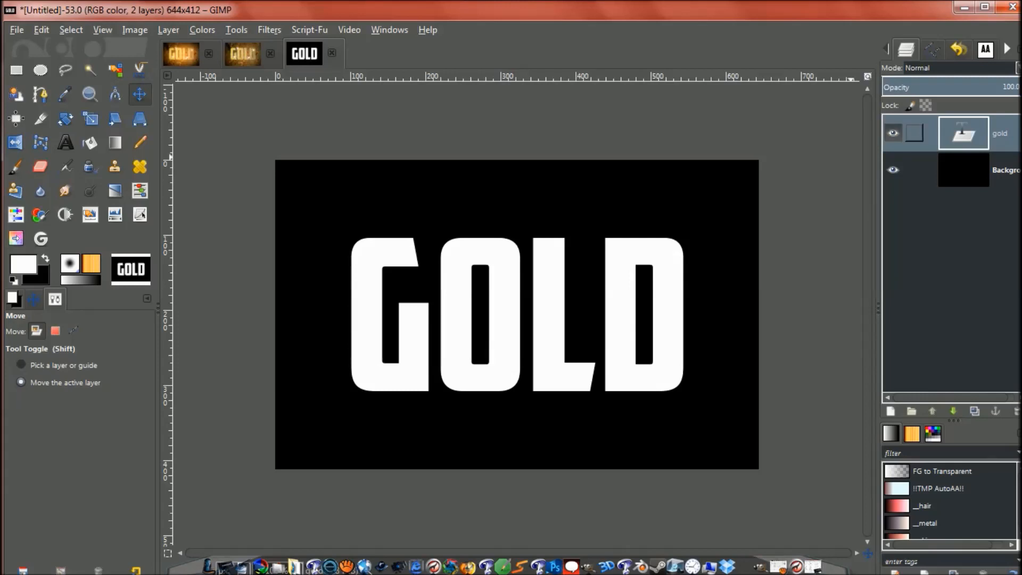
Create a selection of the letter shapes from the alpha of the gold text layer
right_click(996, 133)
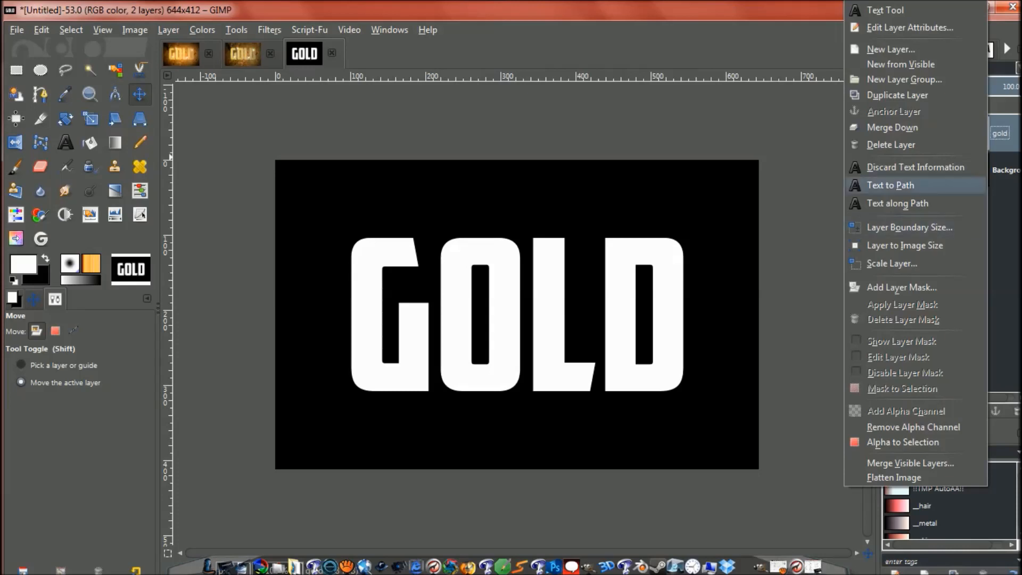
left_click(890, 185)
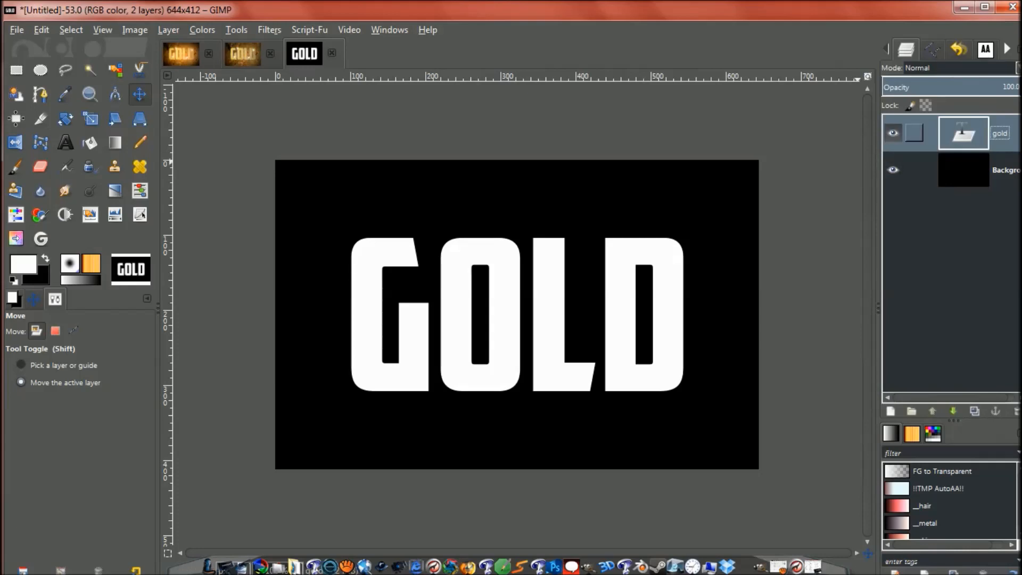
left_click(964, 133, "alt")
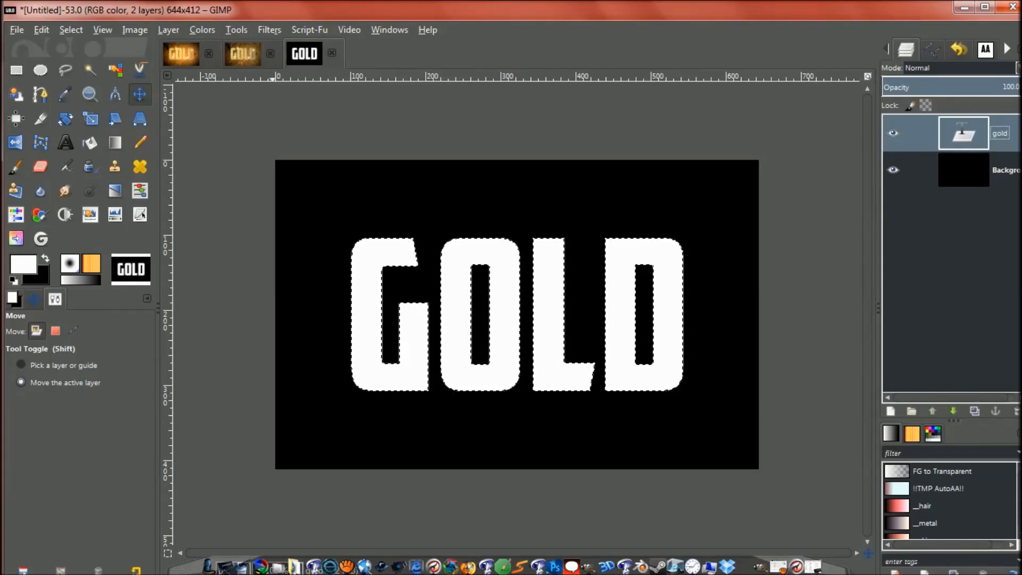
Apply the Basic II logo effect to the gold text layer with text color ceb032
left_click(270, 29)
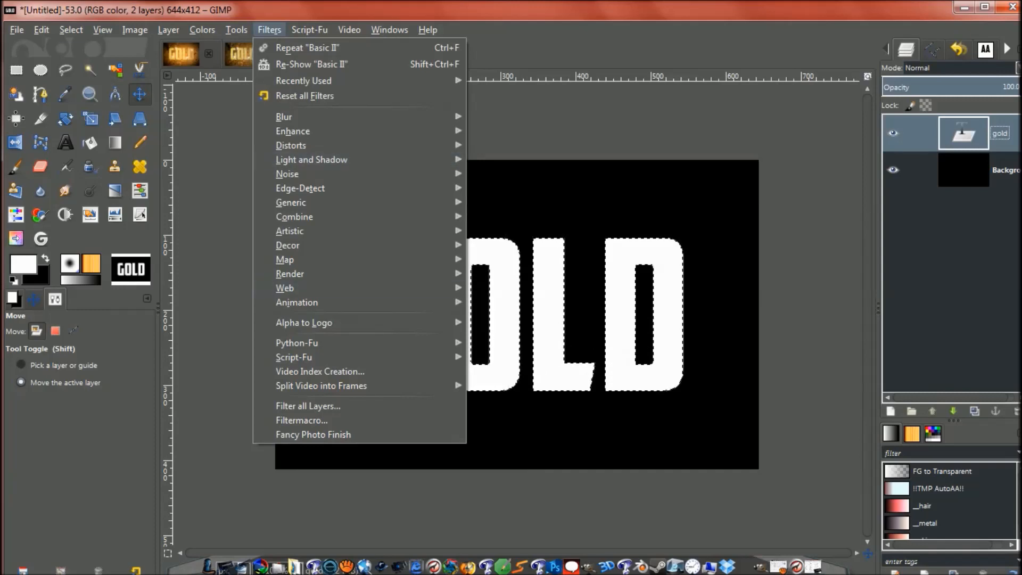
mouse_move(303, 322)
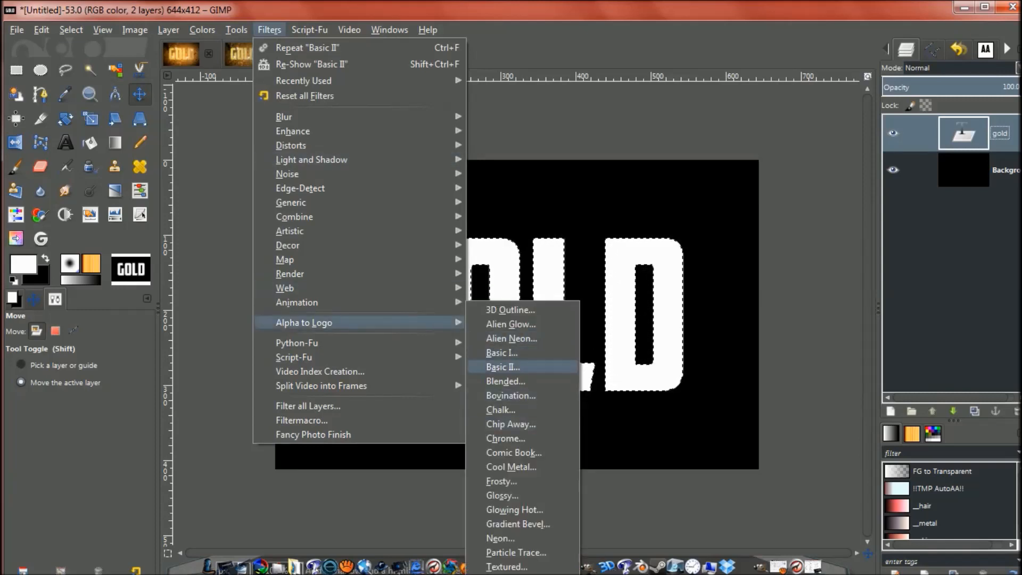
left_click(503, 367)
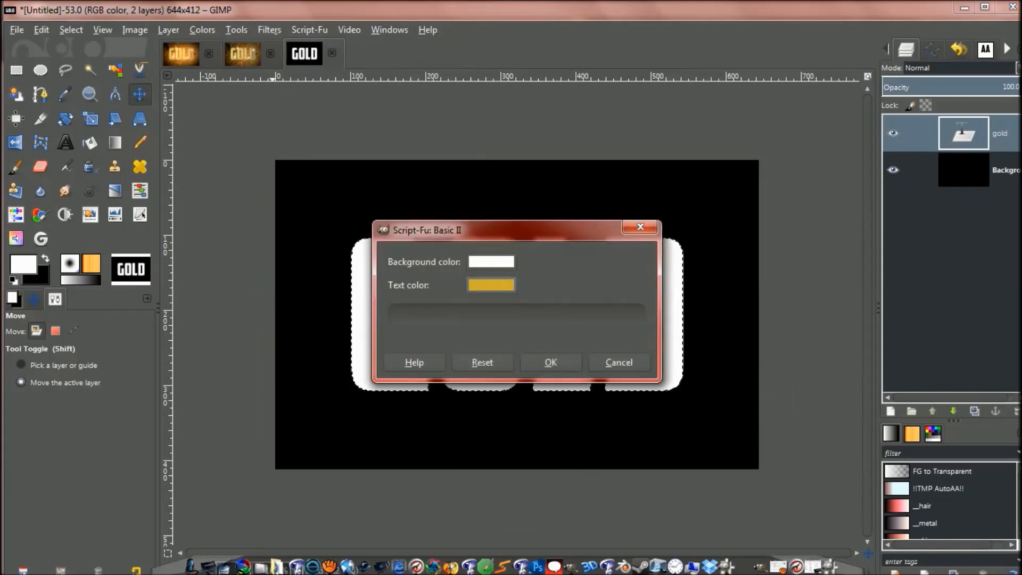
left_click(491, 285)
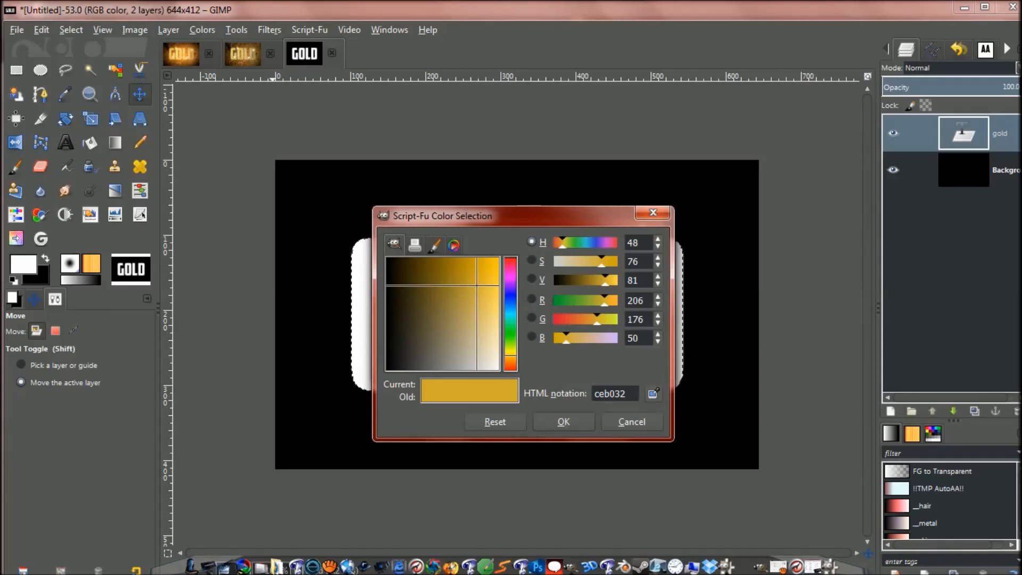
left_click(563, 421)
left_click(540, 362)
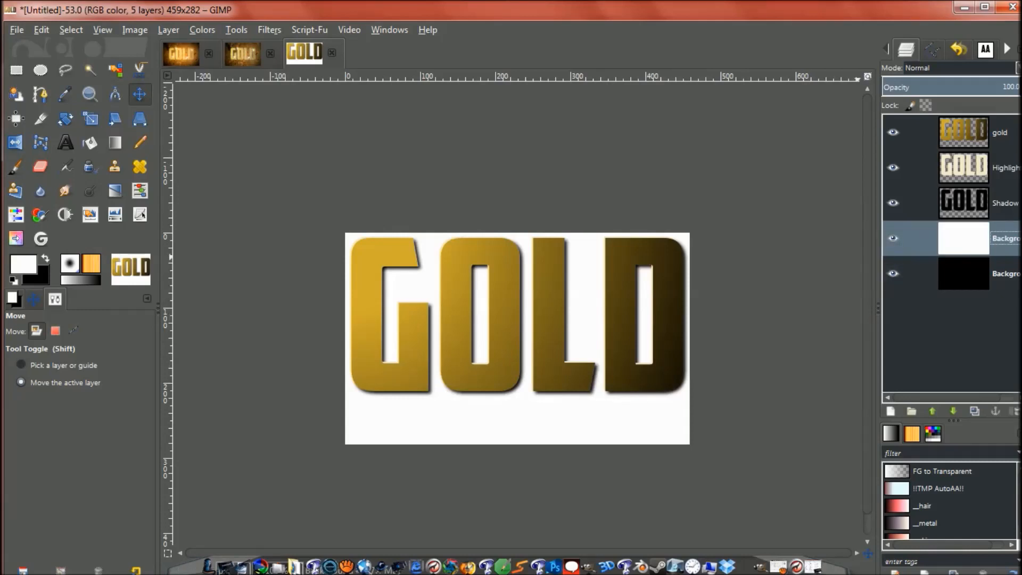
Delete the white background layer and link the remaining layers so they move together
left_click(1014, 411)
left_click(915, 132)
left_click(914, 167)
left_click(914, 202)
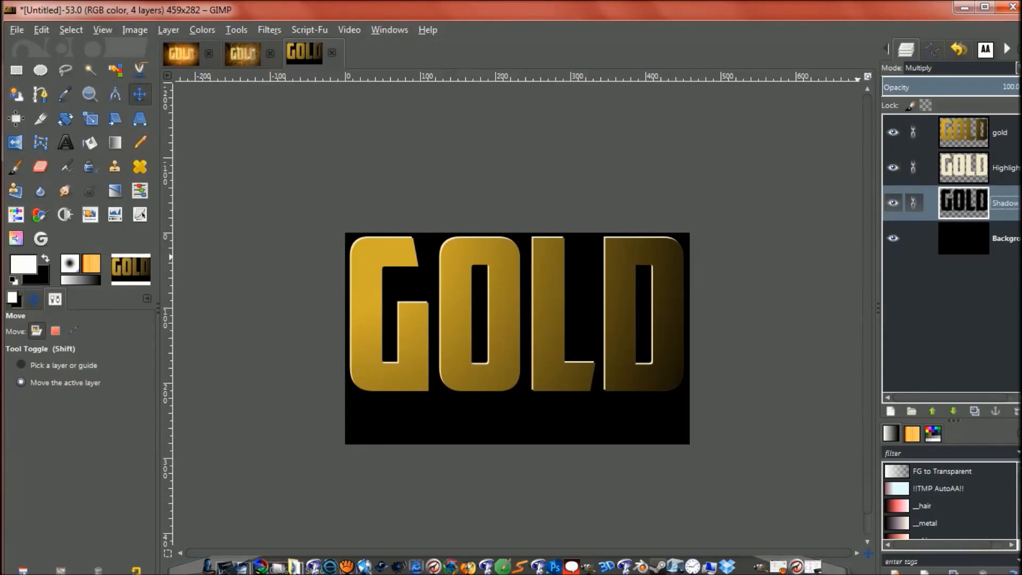
left_click(914, 238)
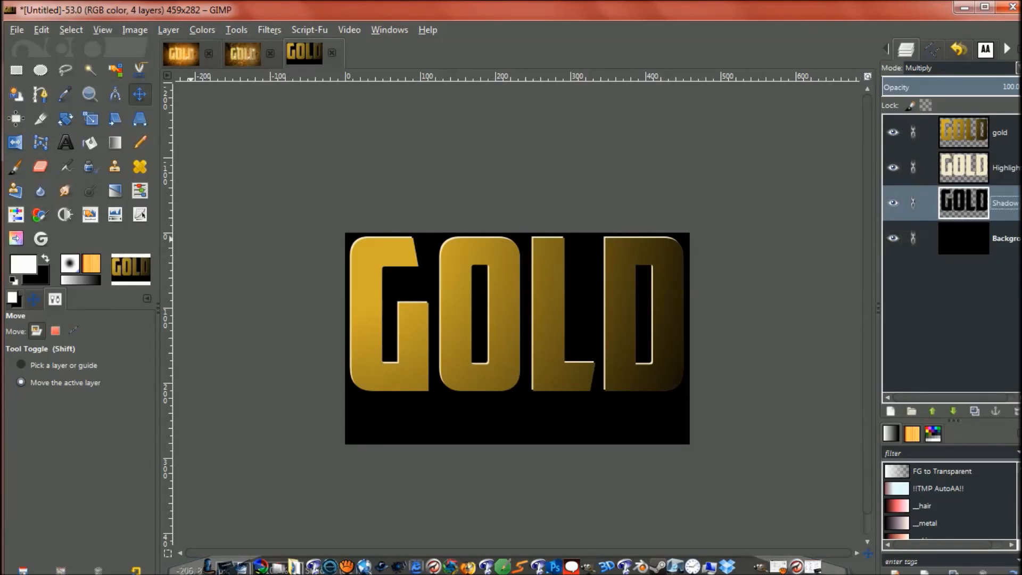
Resize the canvas to 640 × 400 px, offsetting the existing artwork towards the middle of the enlarged canvas
left_click(134, 30)
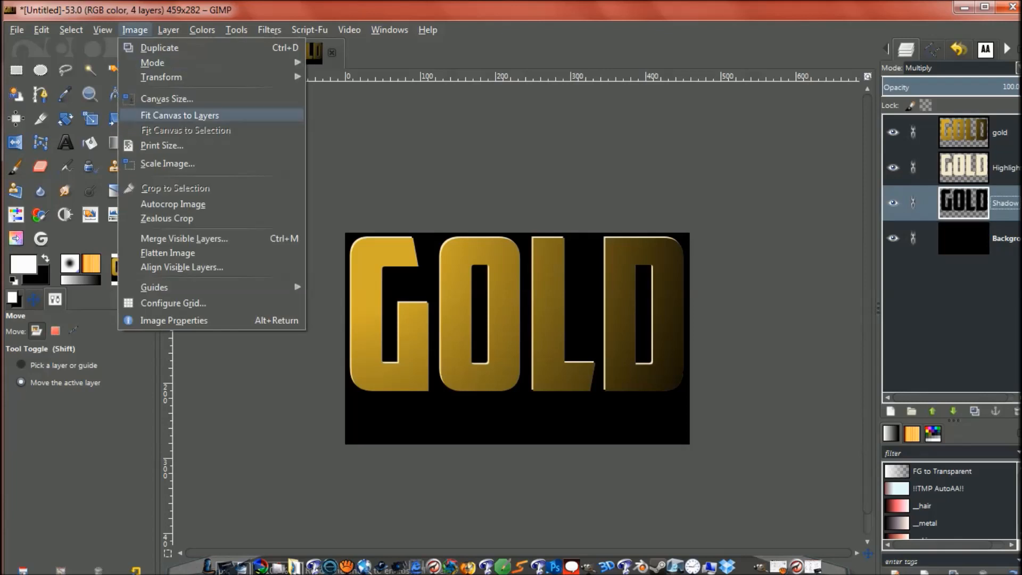
left_click(166, 98)
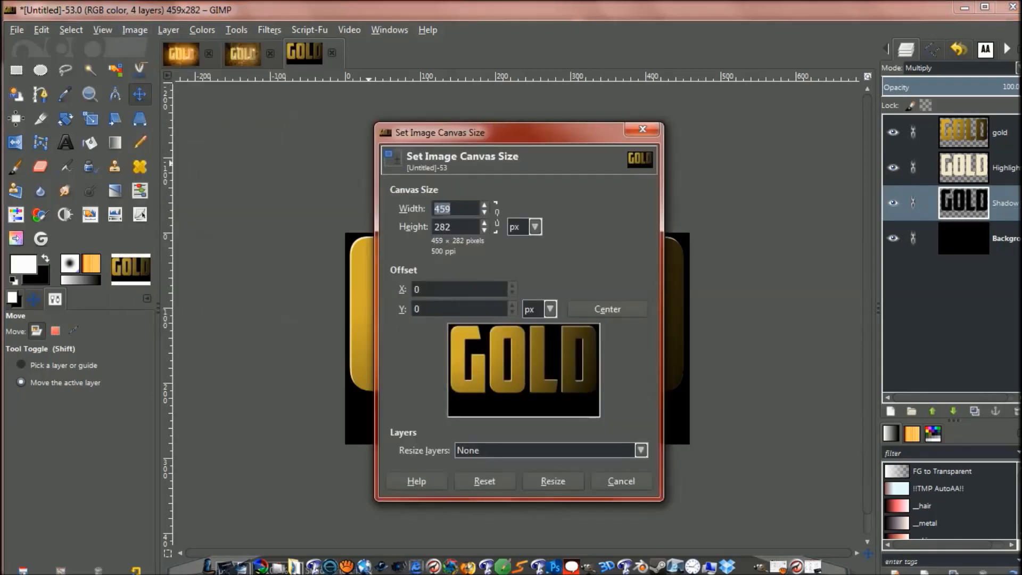
type("62")
key("BackSpace")
type("40")
key("Tab")
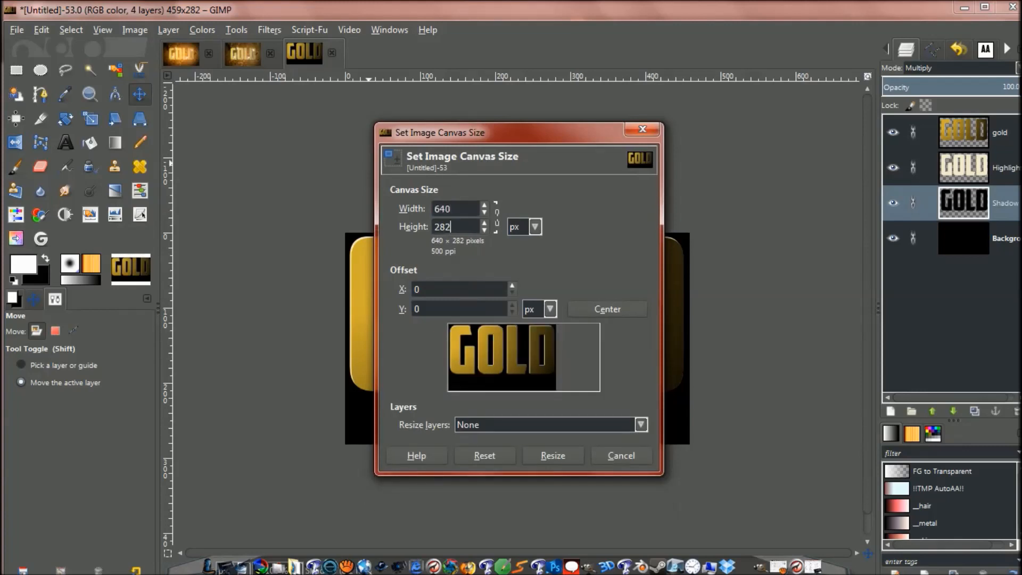
type("400")
key("Return")
left_click_drag(502, 358, 525, 373)
left_click(554, 483)
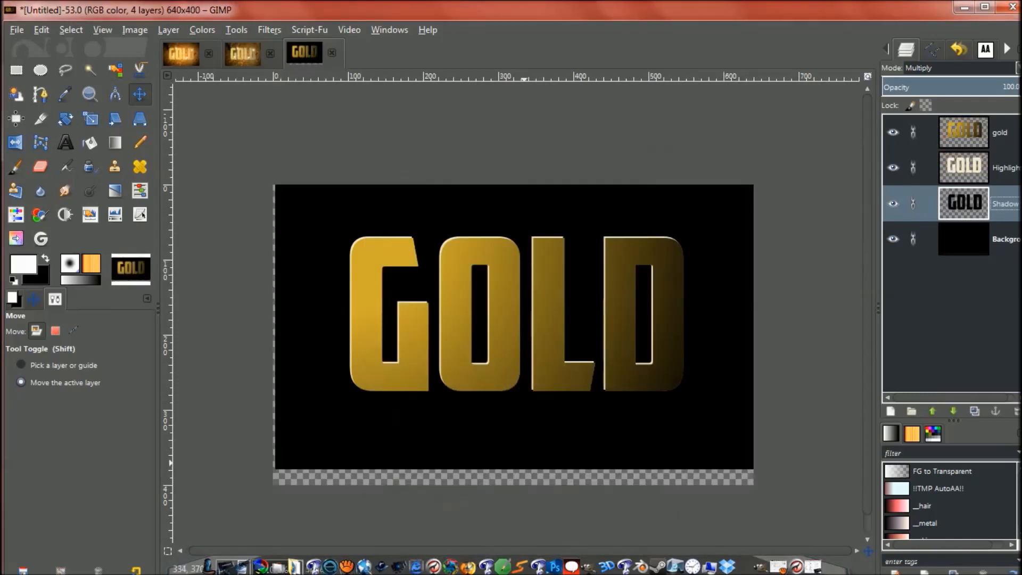
Move the linked layers down about 27 px so the black background covers the canvas, and unlink all of them
left_click_drag(521, 458, 519, 477)
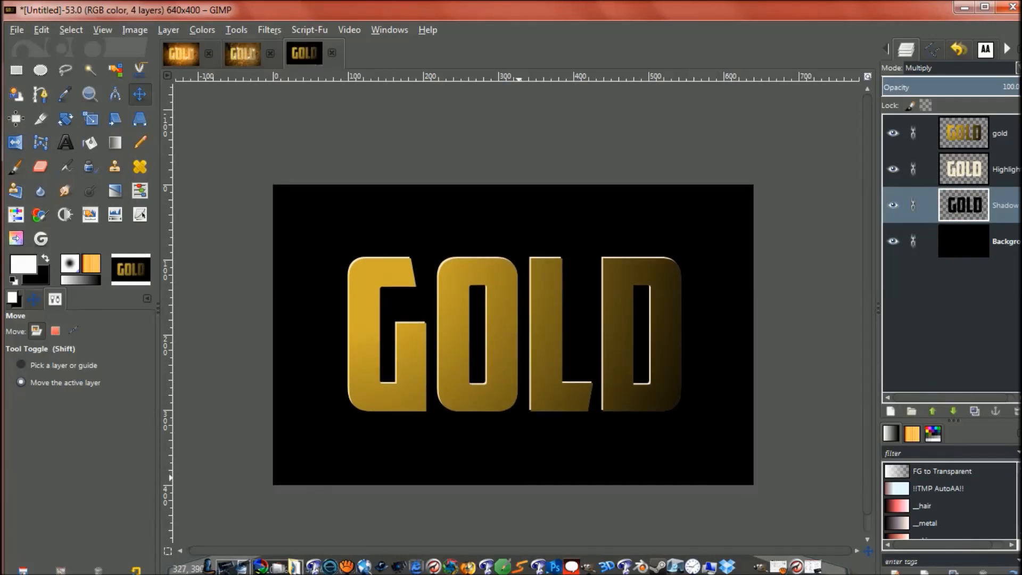
left_click(913, 205)
left_click(913, 241)
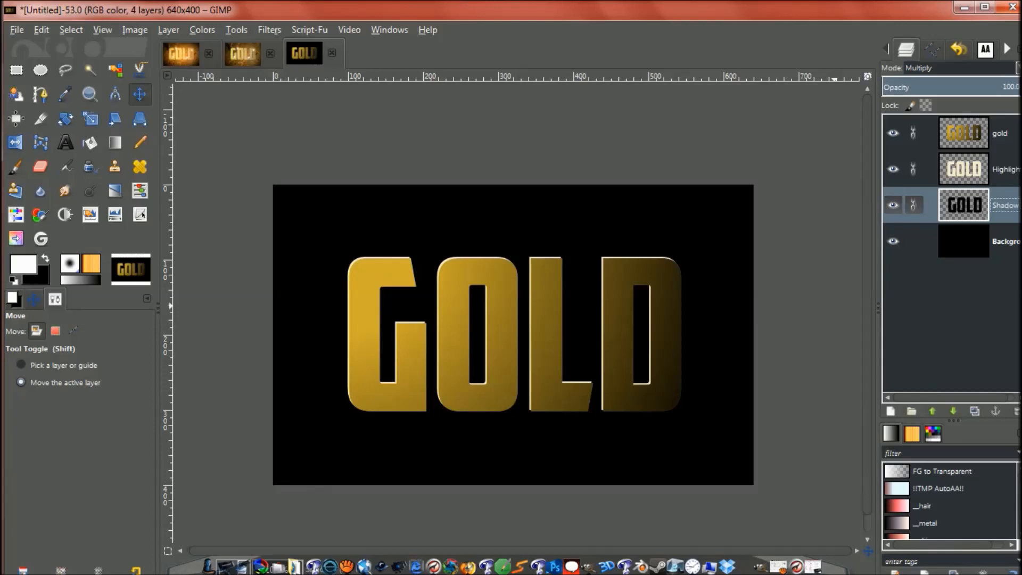
left_click(913, 169)
left_click(913, 133)
Select the letter shapes from the gold layer's alpha and apply Glass Selection with depth 3, glass opacity 140 and its shadow included
left_click(964, 134)
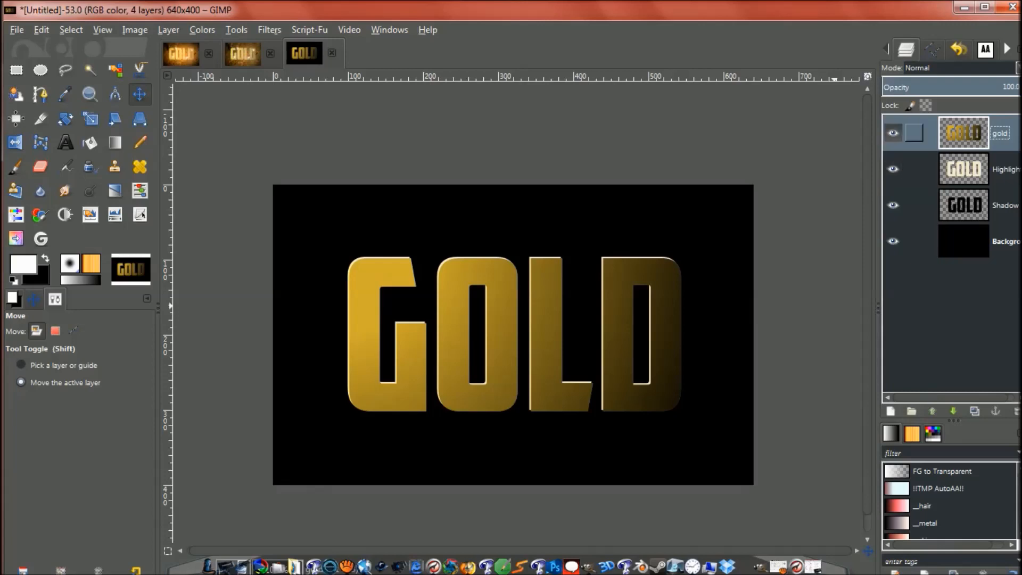
left_click(964, 133, "alt")
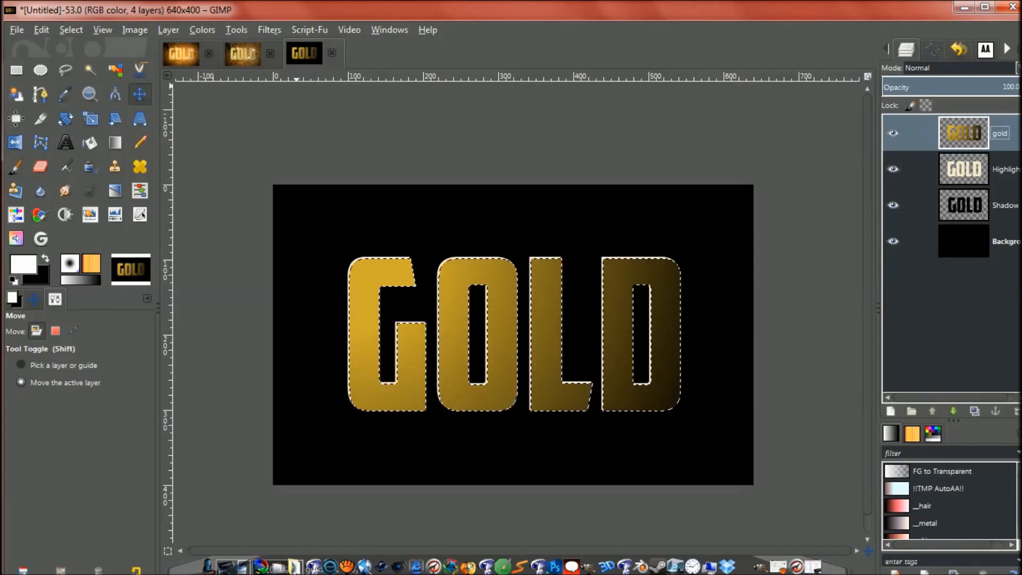
left_click(309, 30)
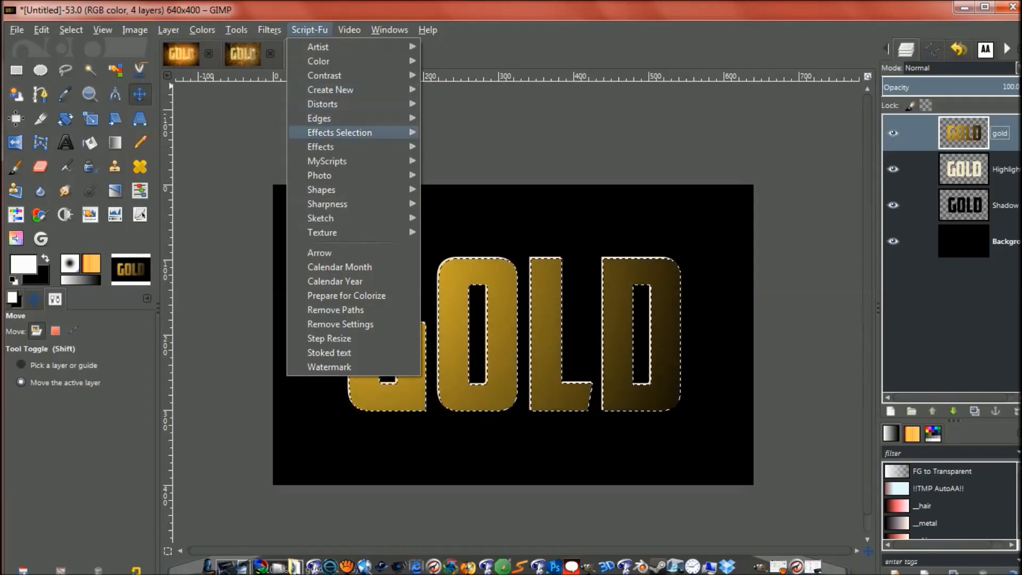
mouse_move(340, 132)
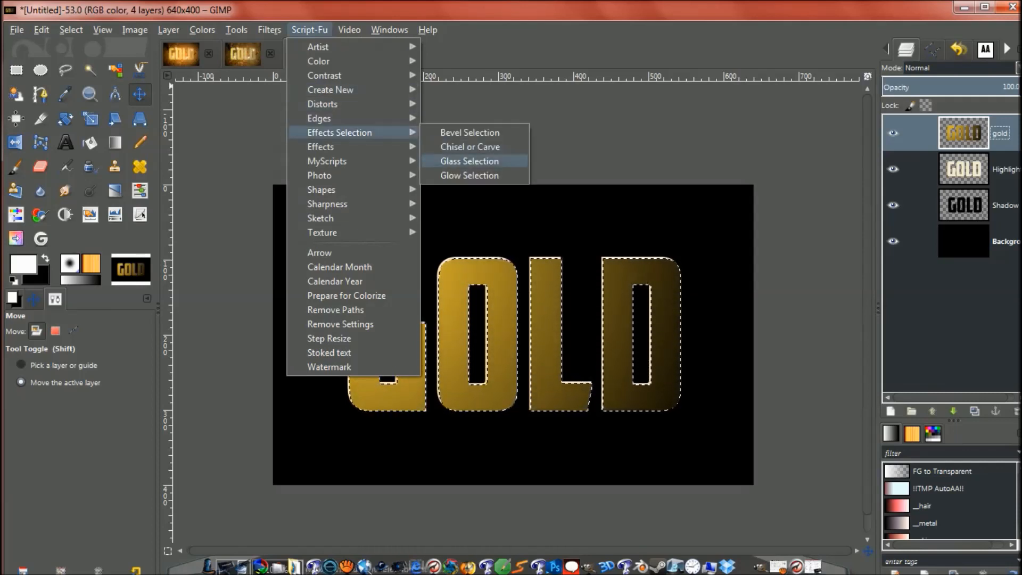
left_click(469, 161)
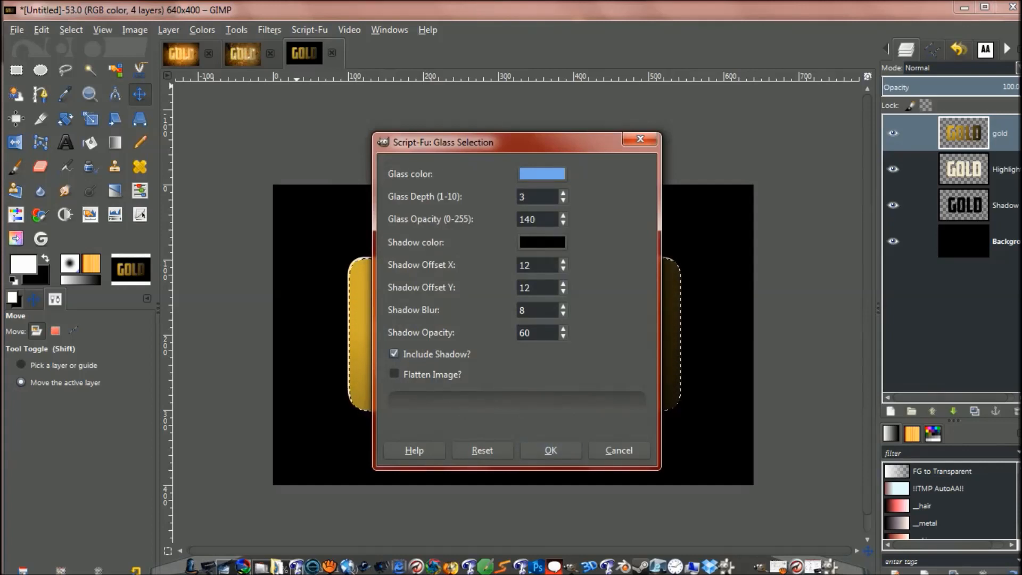
left_click(551, 451)
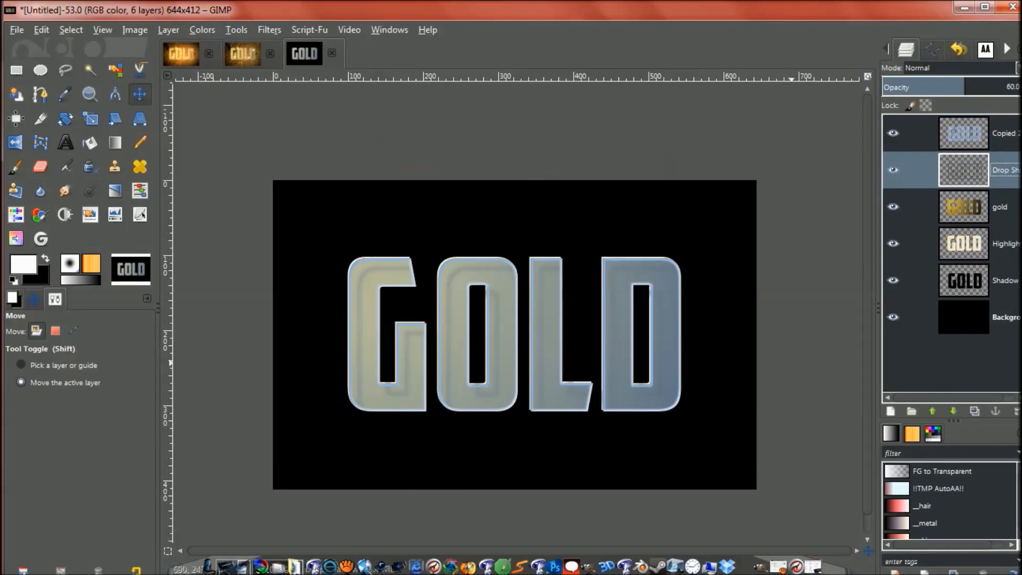
Delete the Highlight and Shadow layers beneath the gold layer
left_click(964, 243)
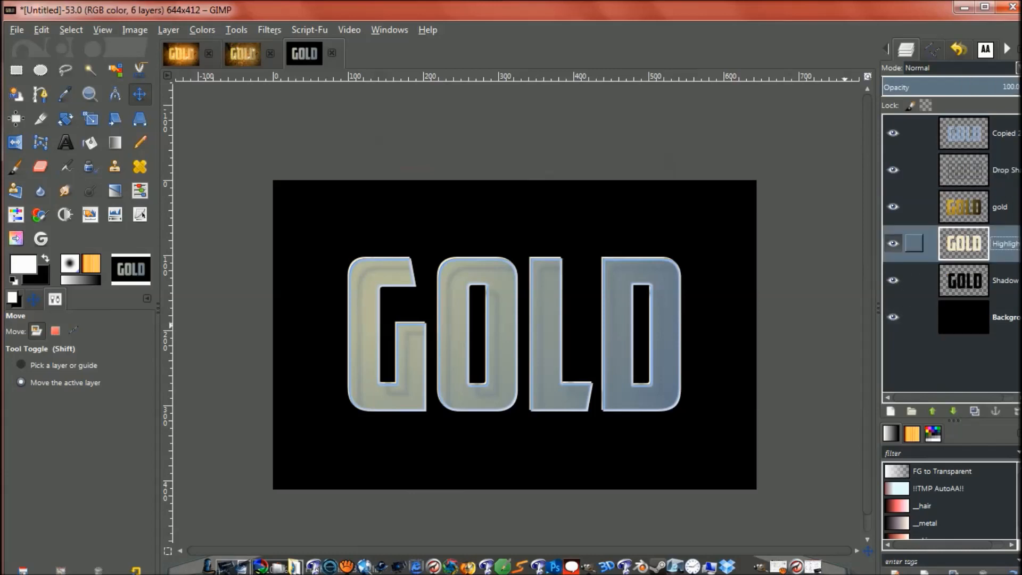
left_click(1014, 411)
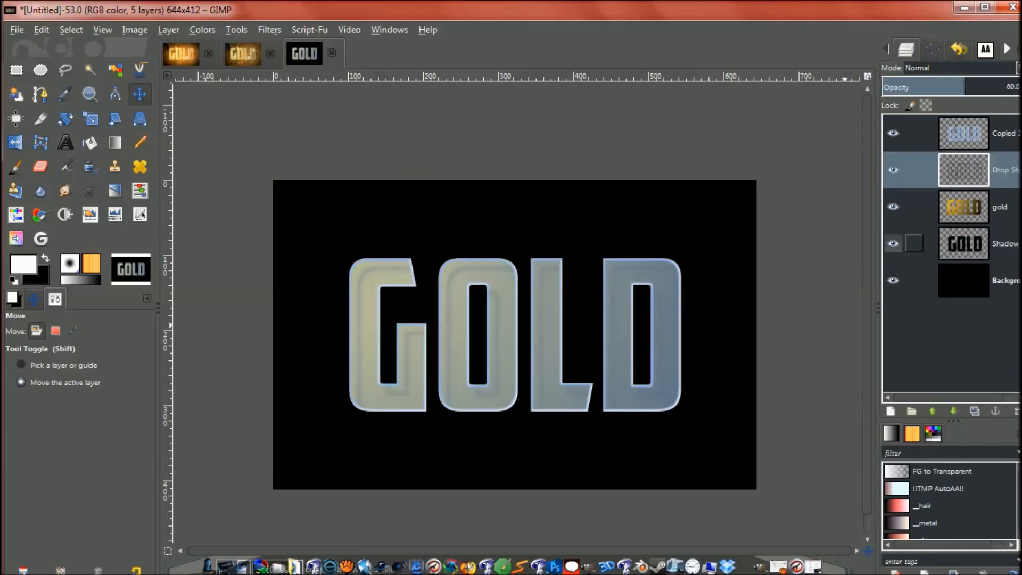
left_click(964, 243)
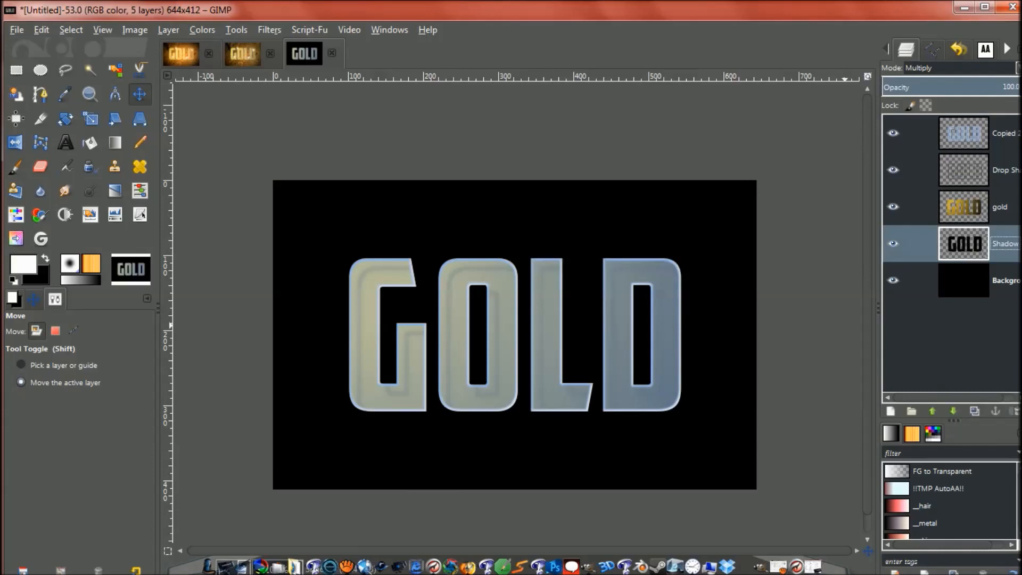
left_click(1015, 411)
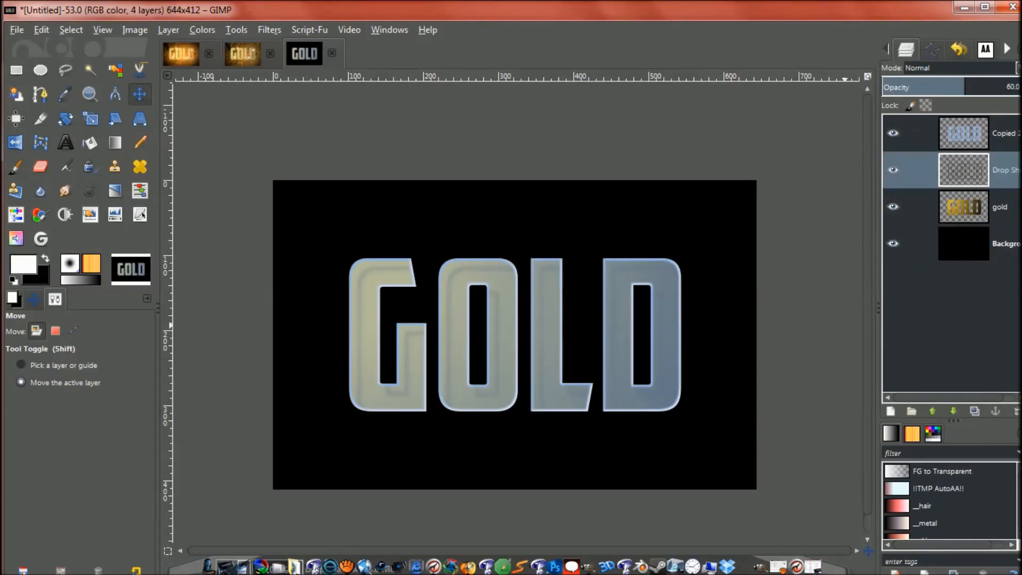
Set the copied glass layer's blend mode to Overlay
left_click(1005, 133)
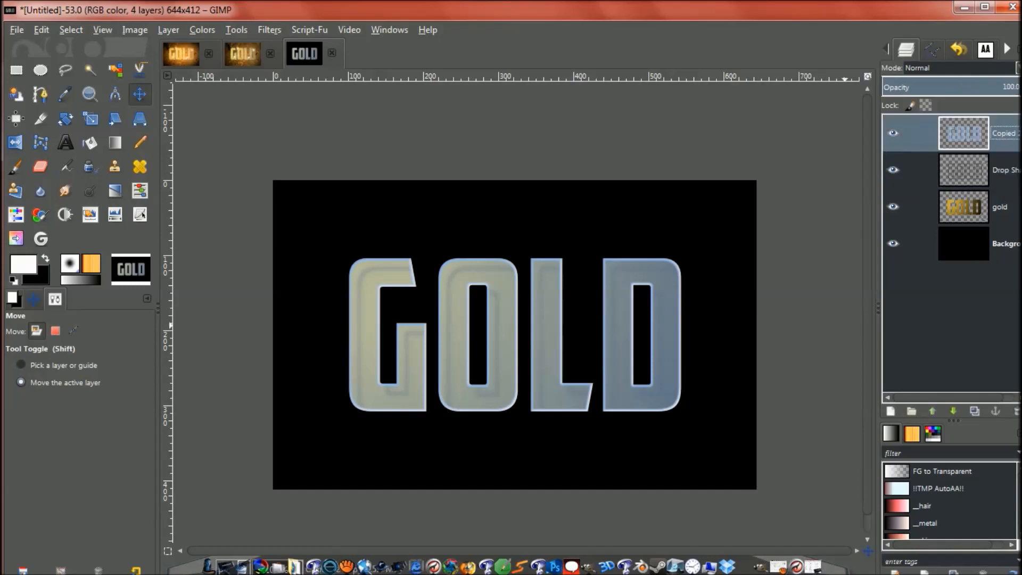
left_click(959, 67)
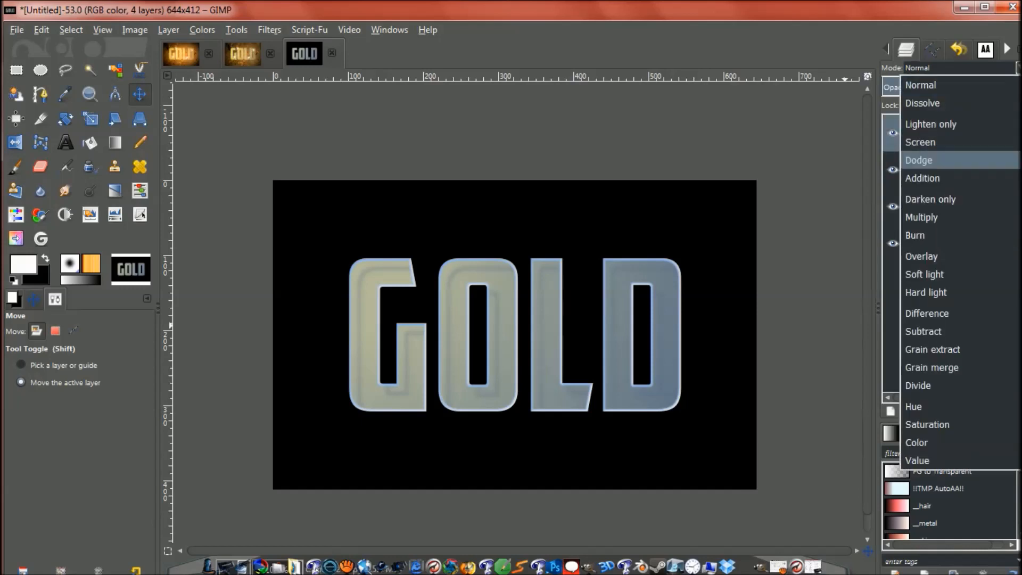
left_click(924, 256)
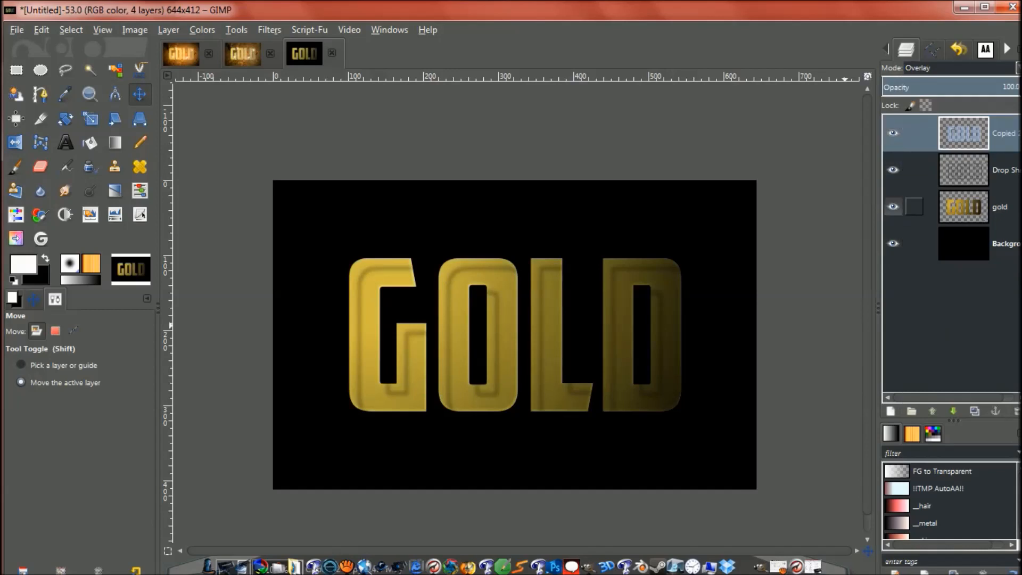
Set the gold layer's blend mode to Screen and the drop shadow layer's opacity to about 47.8
left_click(963, 206)
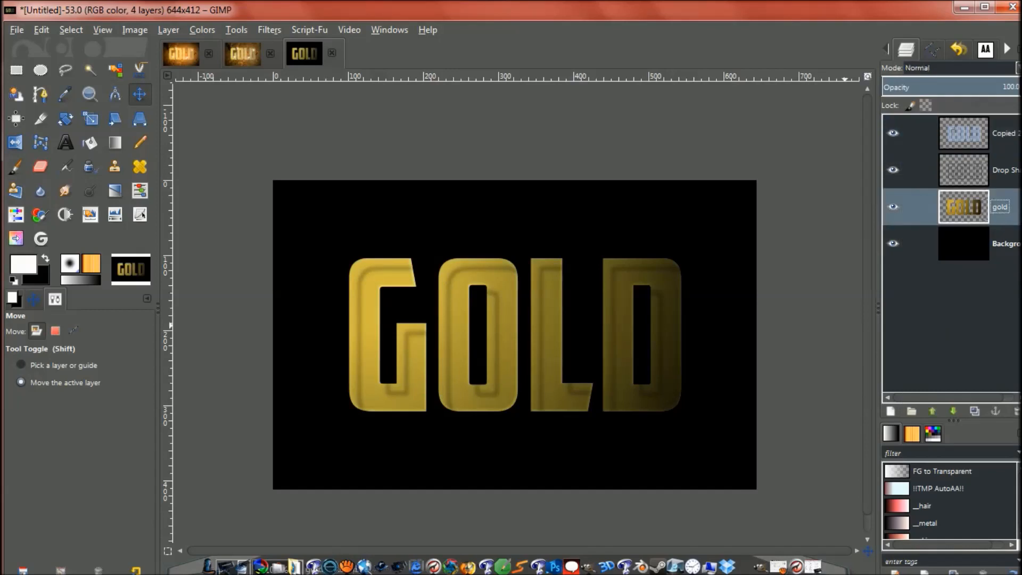
left_click(959, 68)
left_click(921, 141)
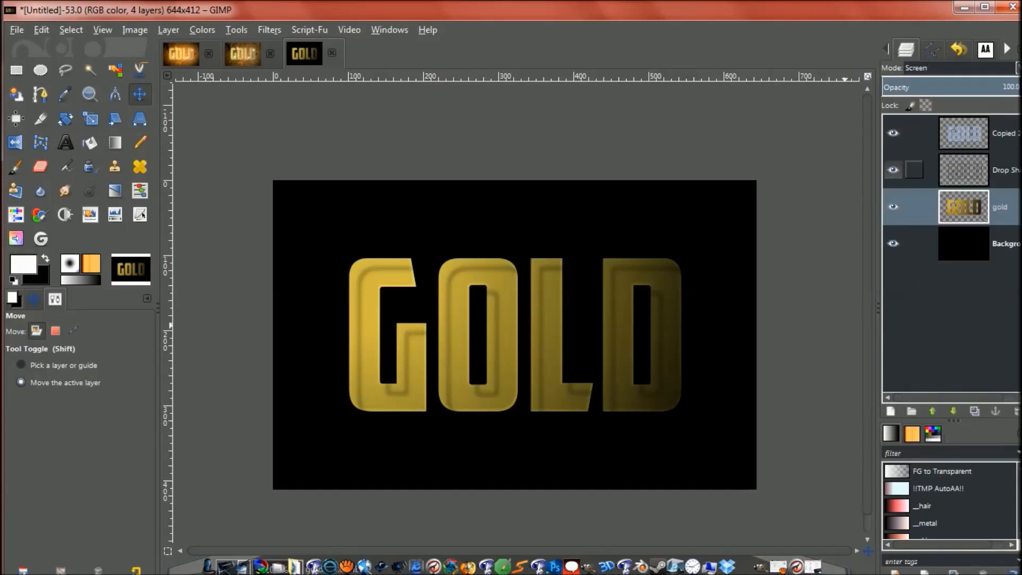
left_click(929, 171)
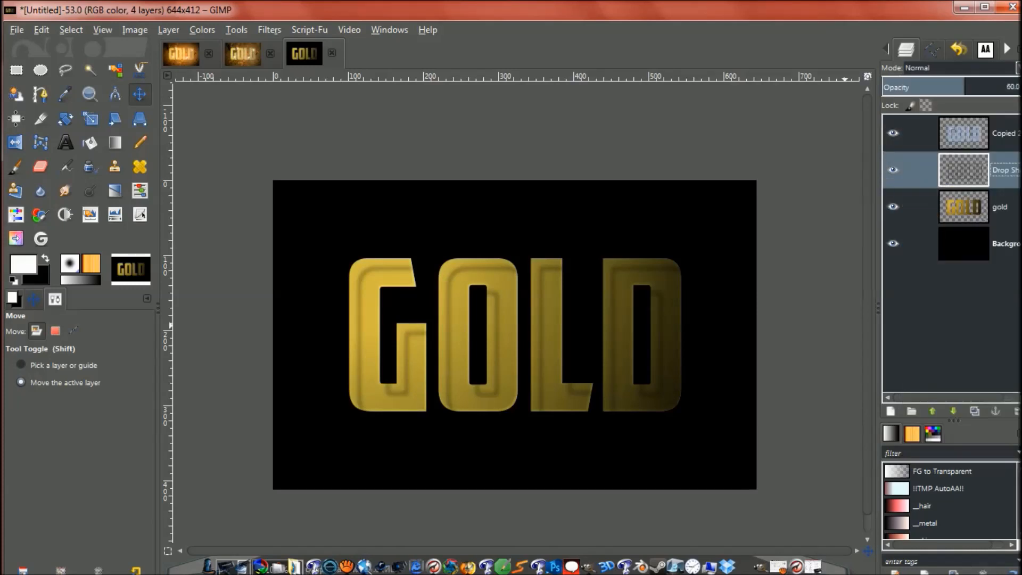
left_click_drag(965, 87, 948, 87)
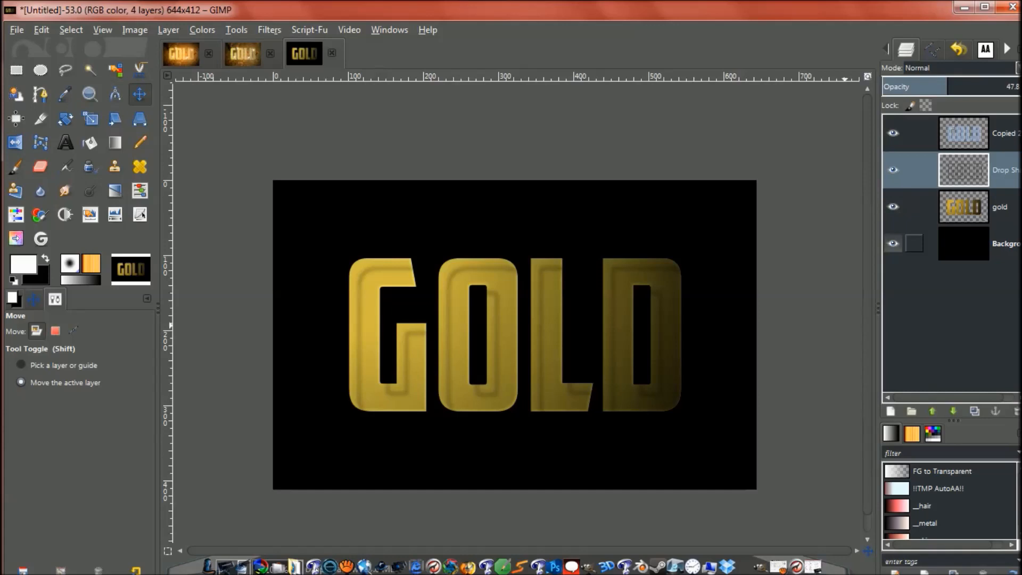
Add the recently used image Wall_texture_by_firesign24_7.jpg as a new layer directly above the black background
left_click(964, 244)
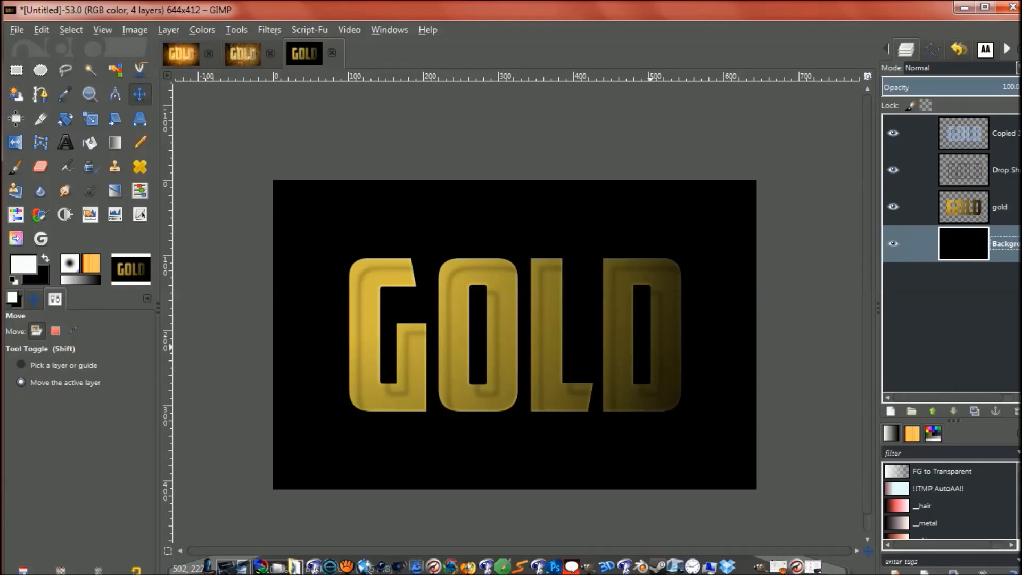
key("ctrl+o")
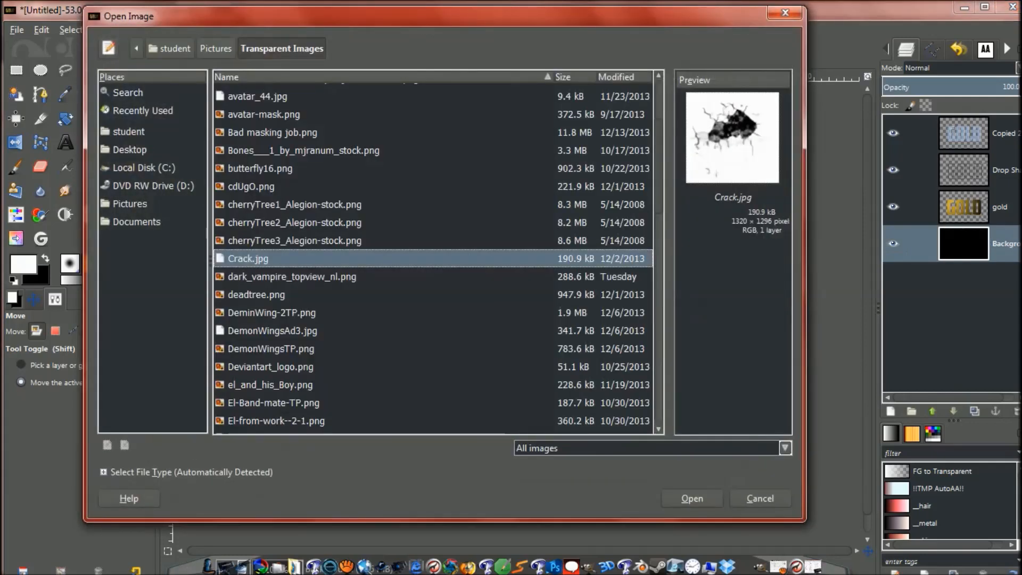
left_click(142, 111)
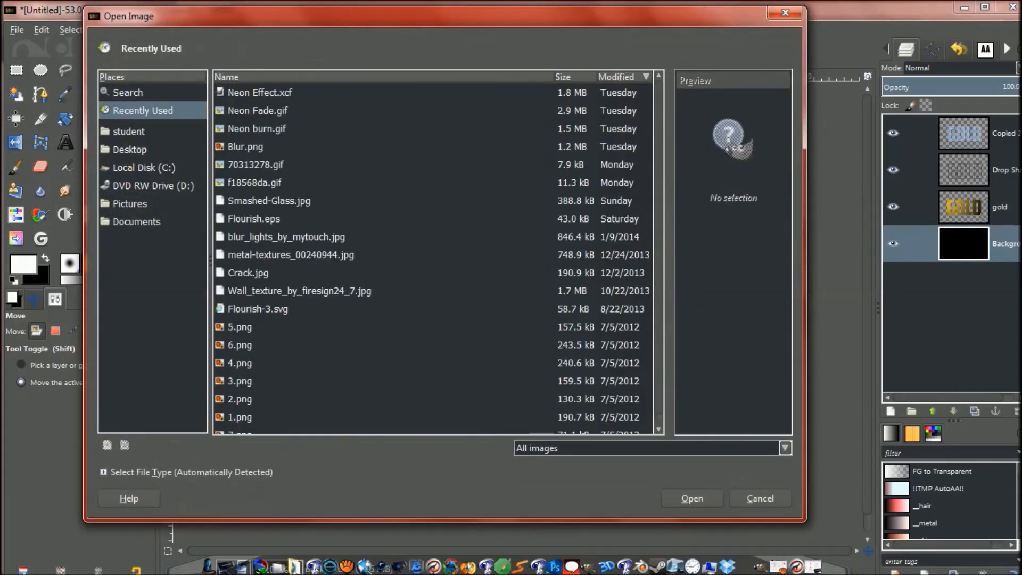
left_click(300, 291)
left_click(693, 499)
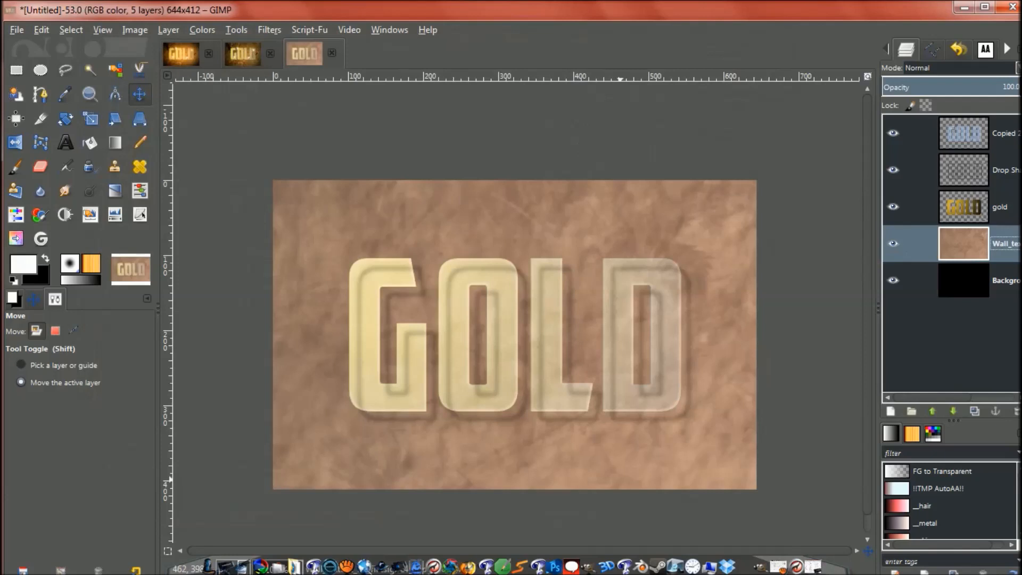
key("minus")
key("minus")
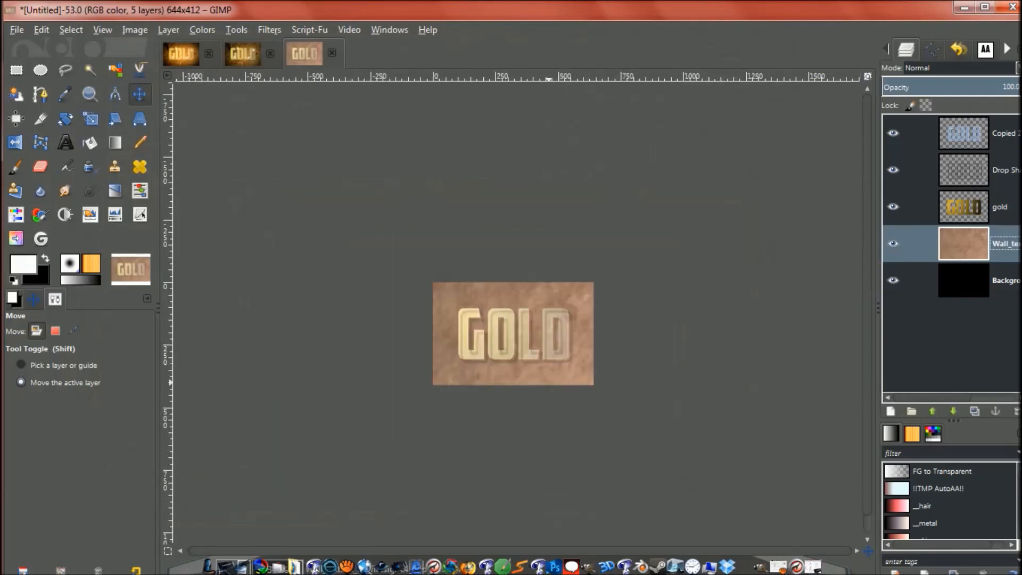
Scale the wall texture layer down to 648 × 416 pixels
key("minus")
key("minus")
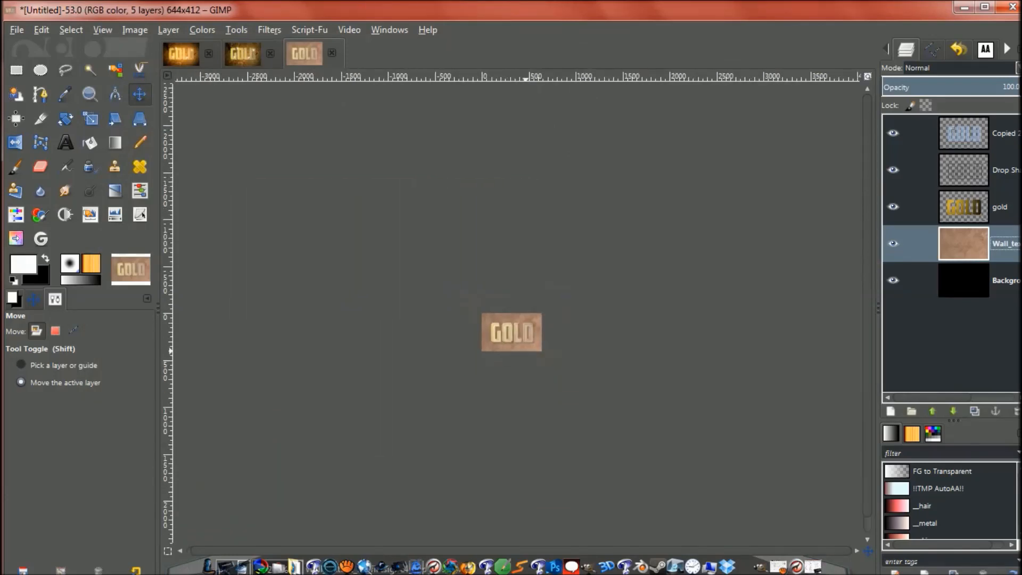
key("shift+s")
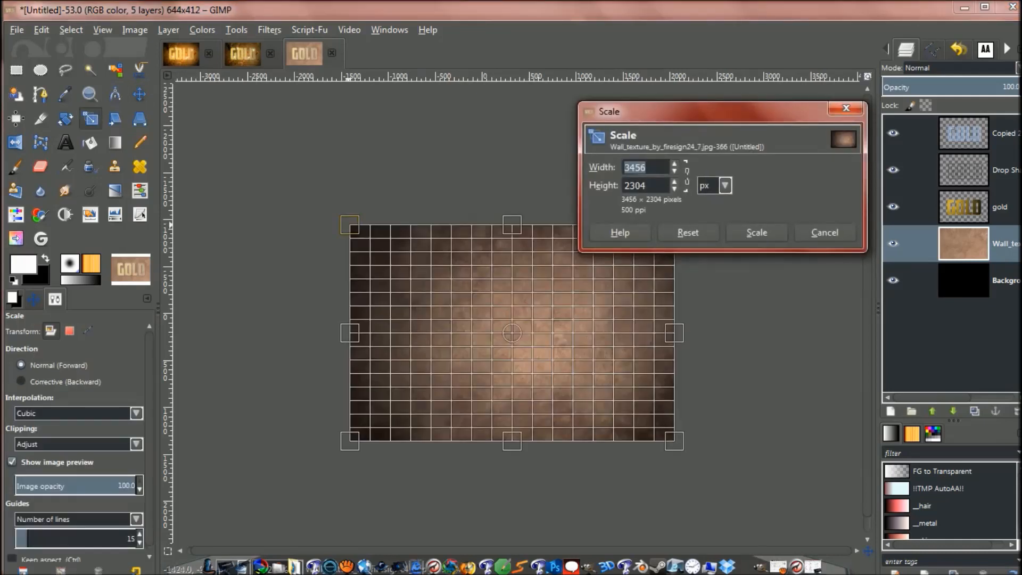
left_click_drag(350, 225, 614, 404)
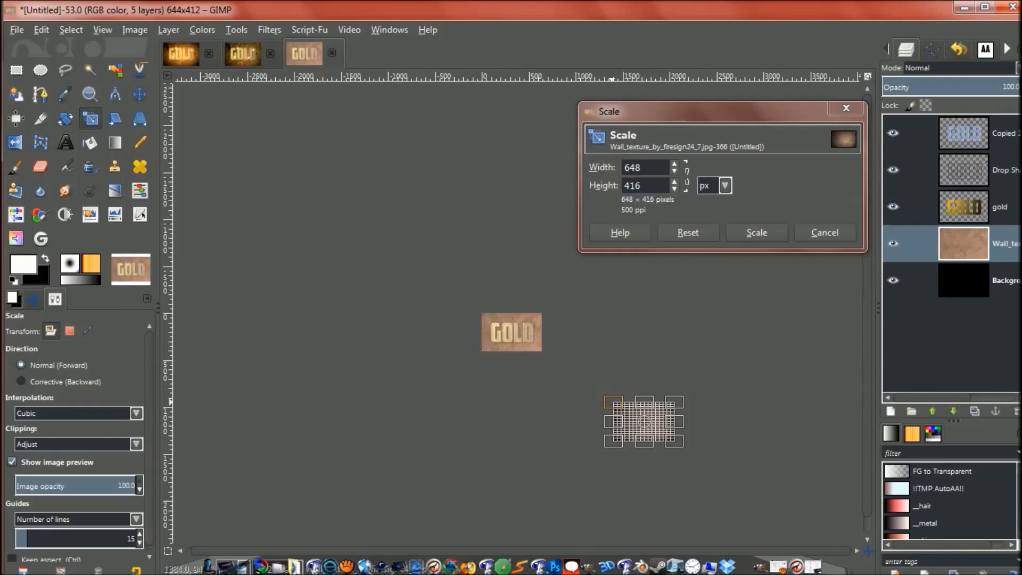
key("Return")
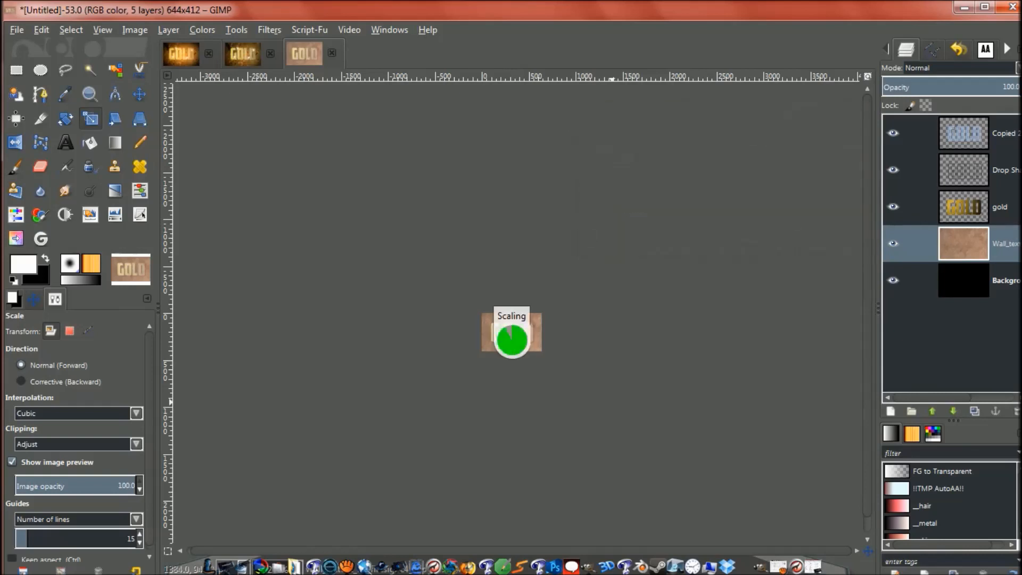
Move the scaled wall texture layer over the canvas so it covers the image, and delete the black background layer
key("m")
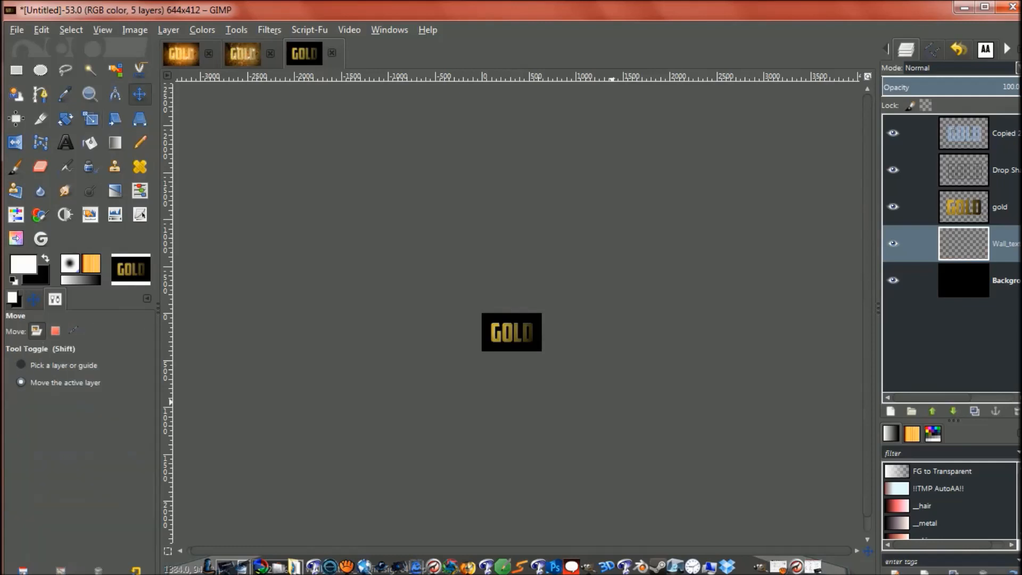
left_click_drag(648, 447, 546, 418)
left_click_drag(512, 400, 513, 332)
key("shift")
scroll(512, 333, "up", 5)
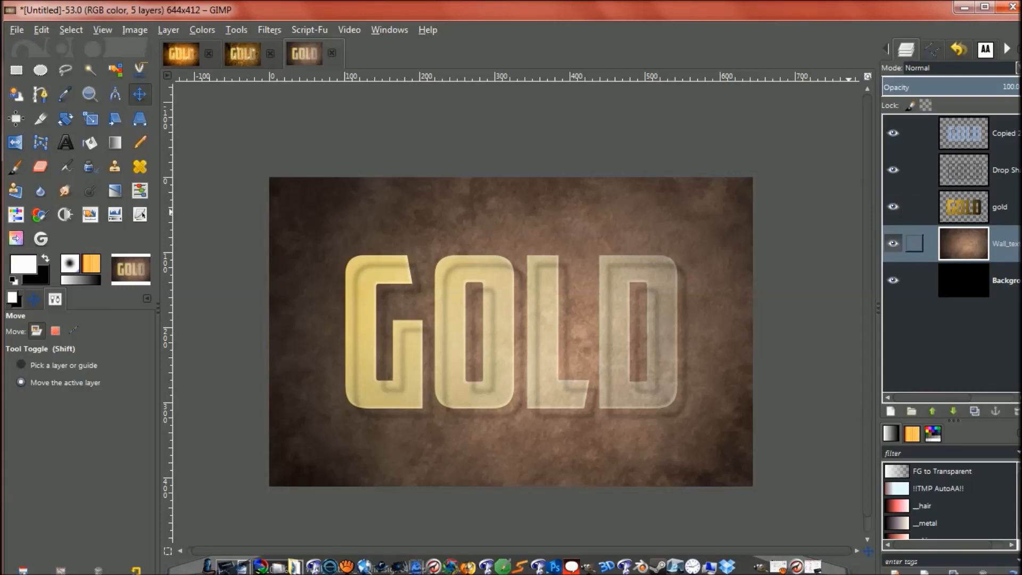
left_click(916, 280)
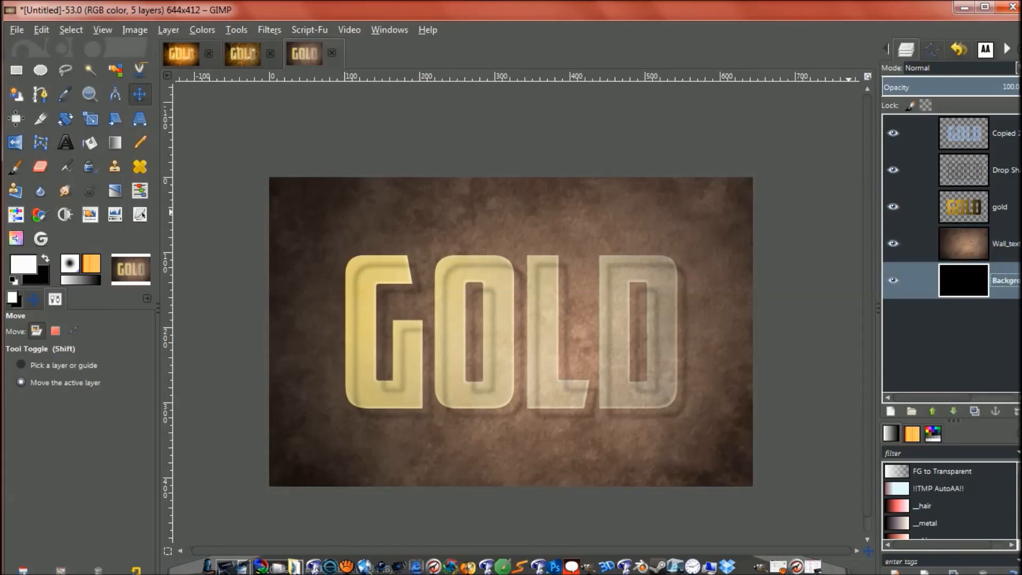
left_click(1015, 411)
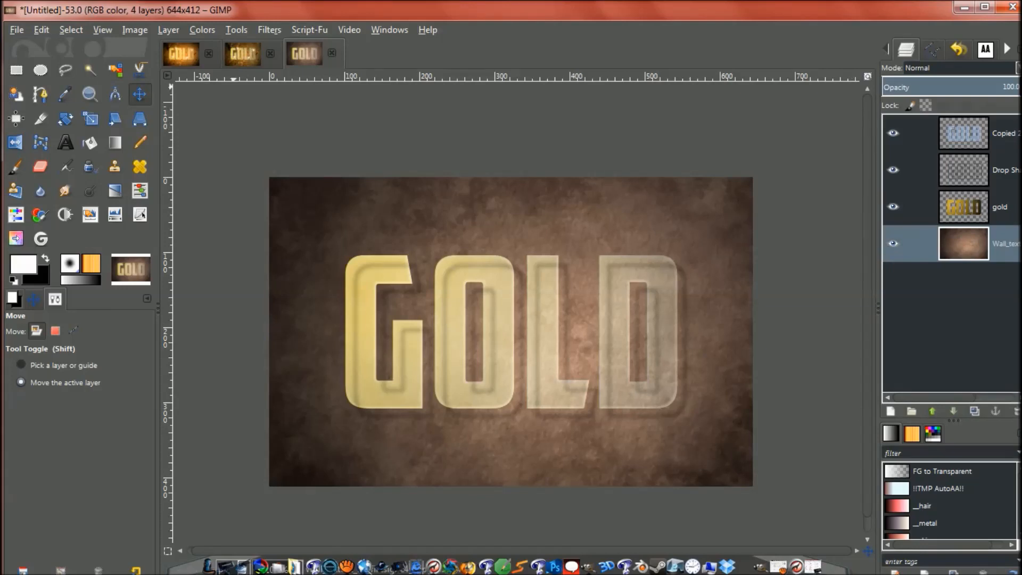
Apply the GEGL vignette operation to the wall texture layer with radius 1.54 and softness 0.50
left_click(235, 29)
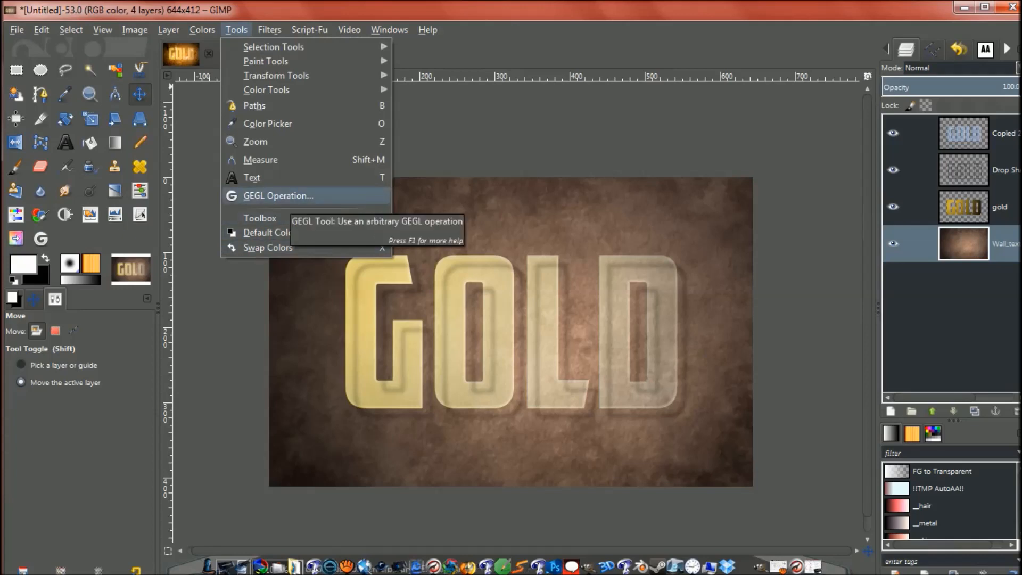
left_click(277, 195)
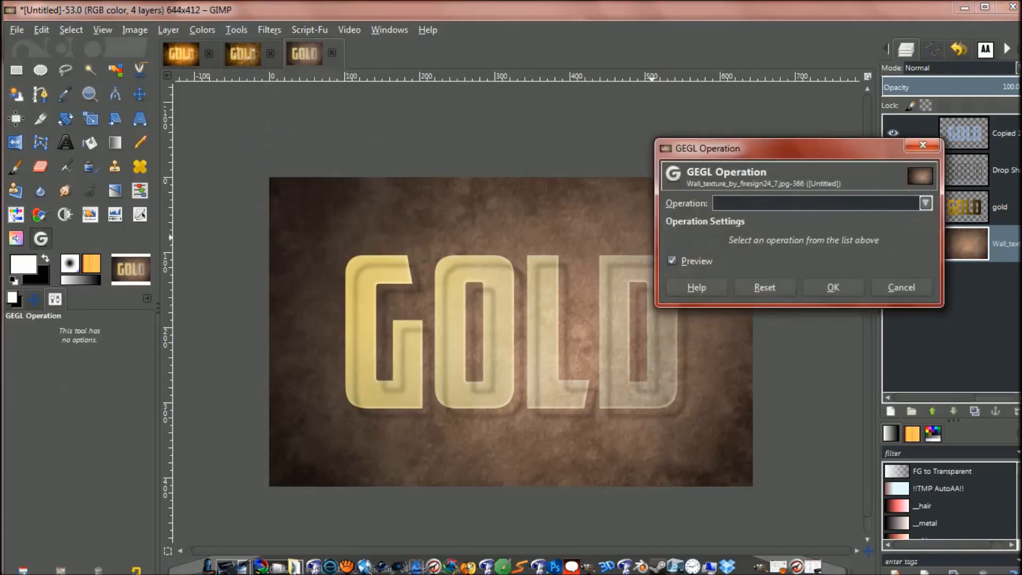
left_click(926, 203)
scroll(820, 394, "down", 10)
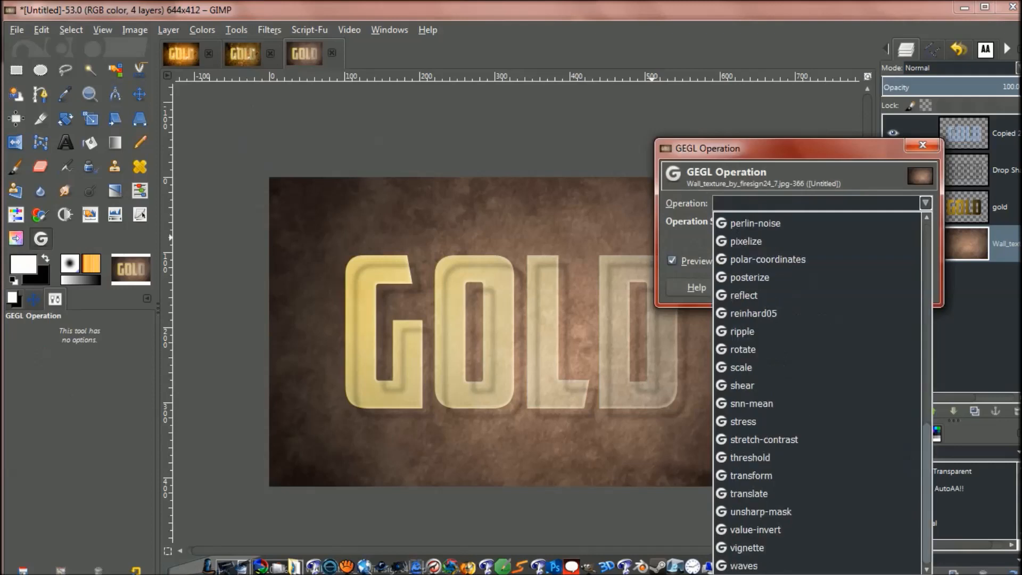
left_click(748, 548)
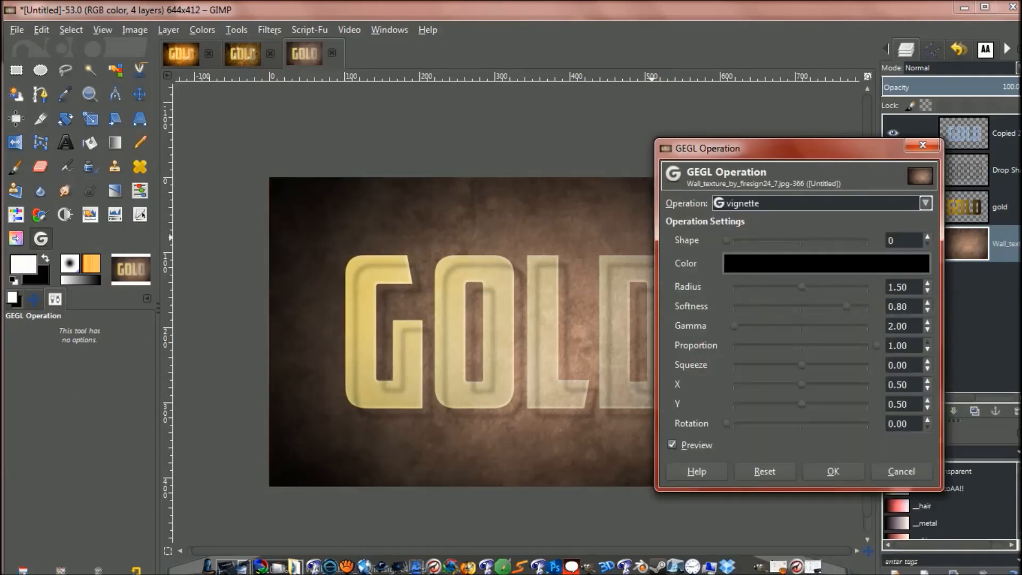
left_click_drag(773, 148, 859, 80)
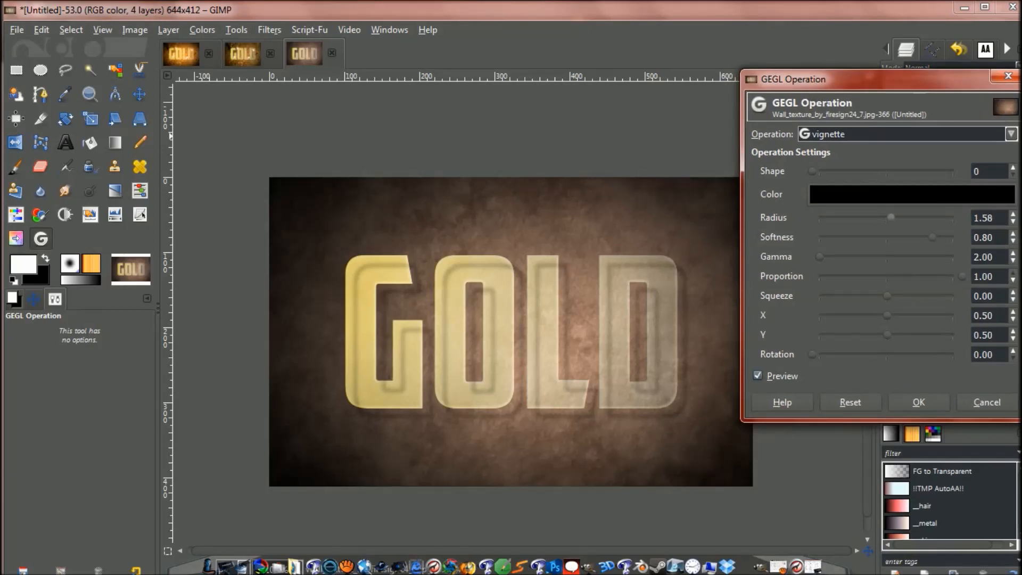
mouse_move(891, 217)
left_mouse_down()
mouse_move(929, 237)
mouse_move(874, 218)
left_mouse_up()
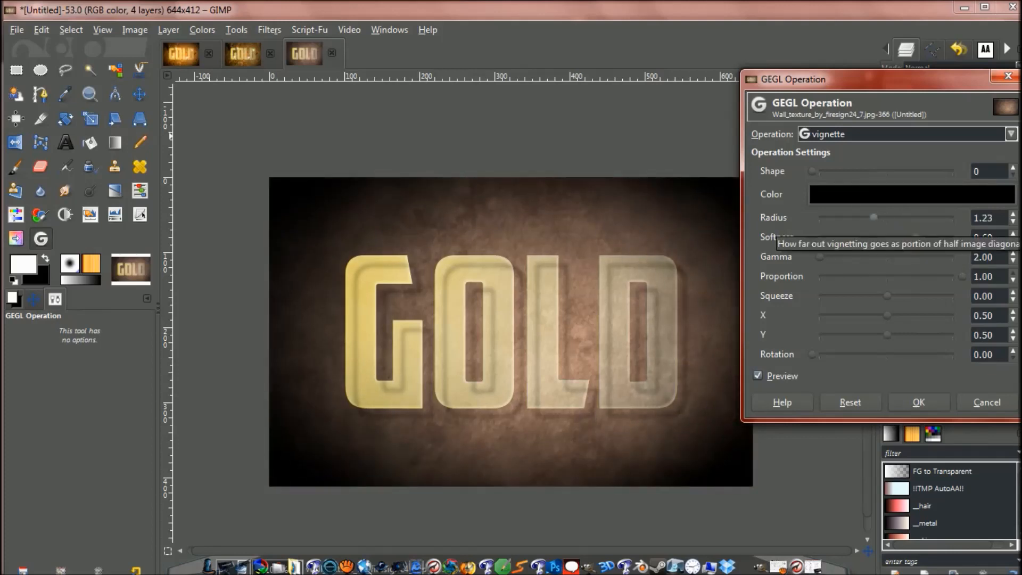
left_click_drag(916, 237, 885, 218)
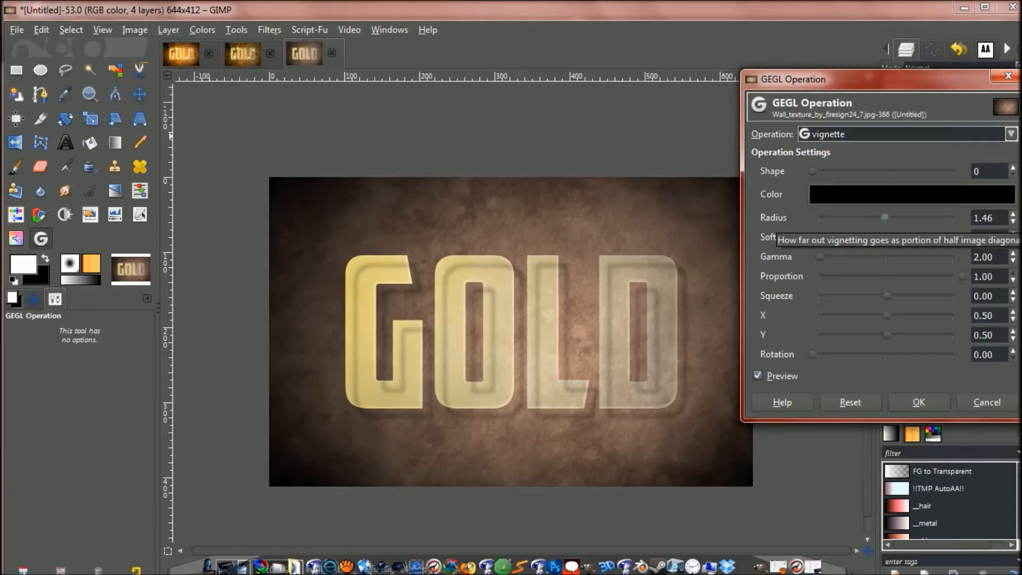
left_click_drag(884, 218, 891, 218)
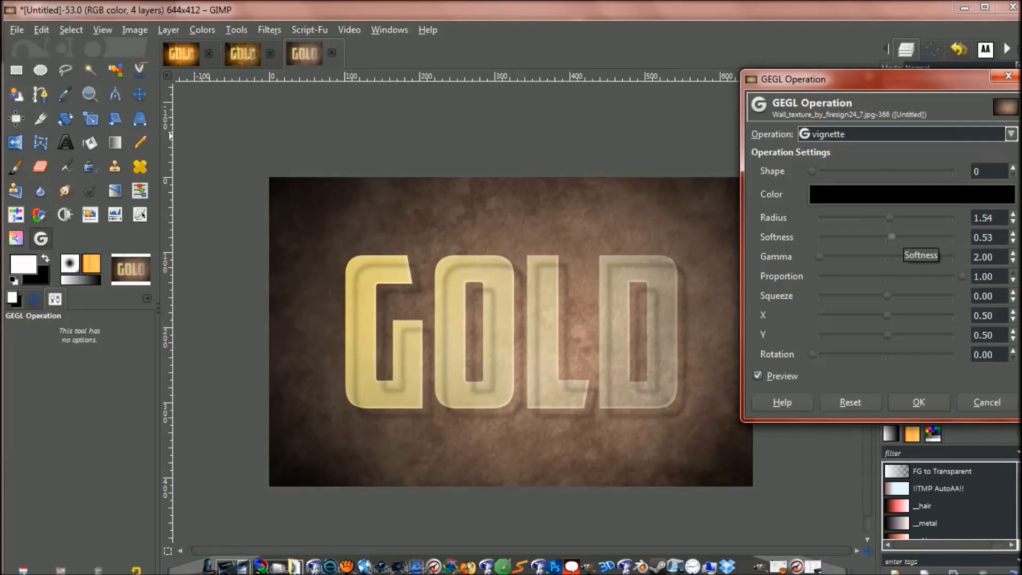
left_click_drag(889, 237, 887, 237)
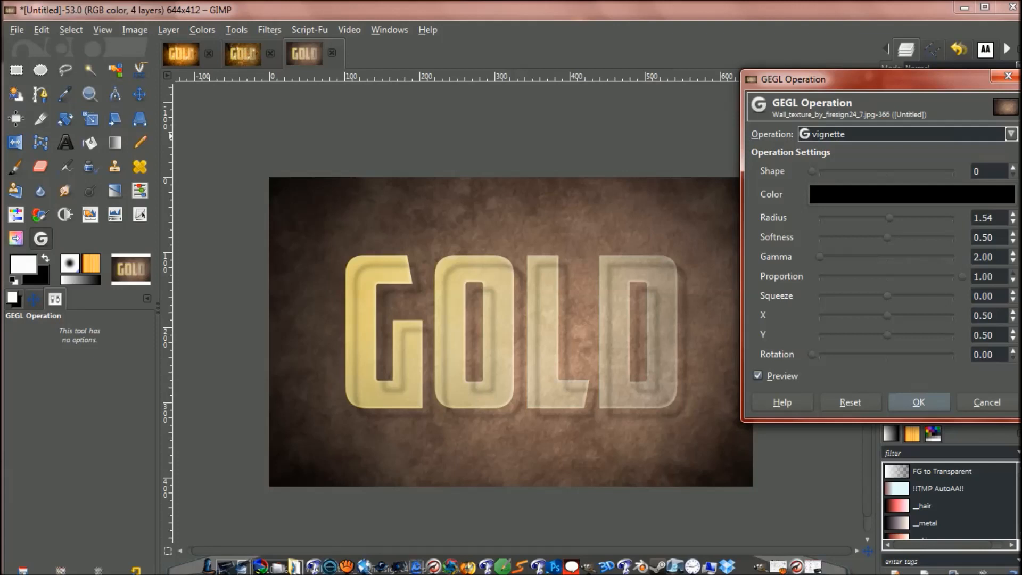
key("Return")
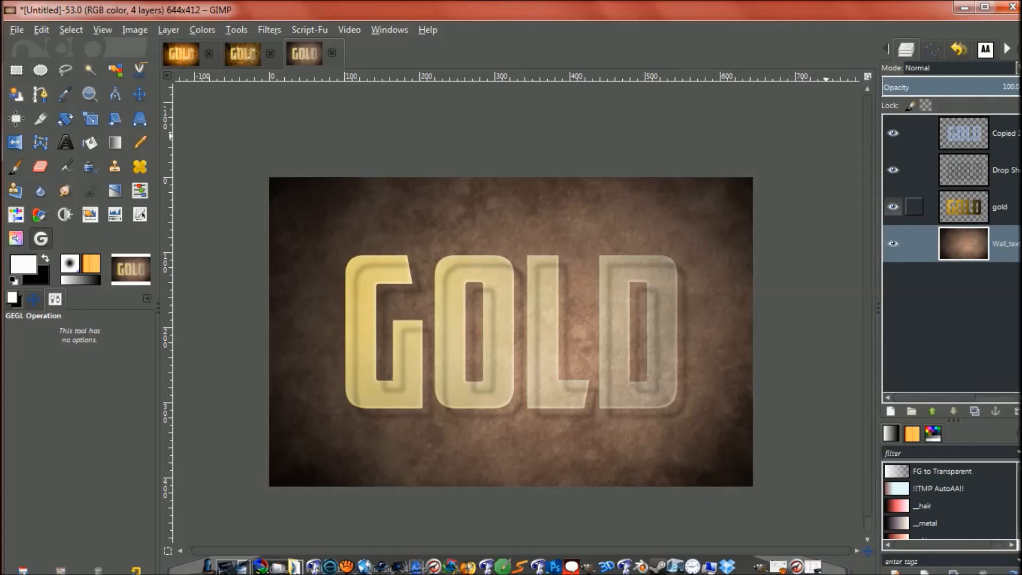
Hide and show the gold, drop shadow and copied glass layers in turn to examine what each contributes
left_click(894, 207)
left_click(894, 206)
left_click(894, 207)
left_click(894, 207)
left_click(894, 169)
left_click(894, 170)
left_click(893, 133)
left_click(893, 132)
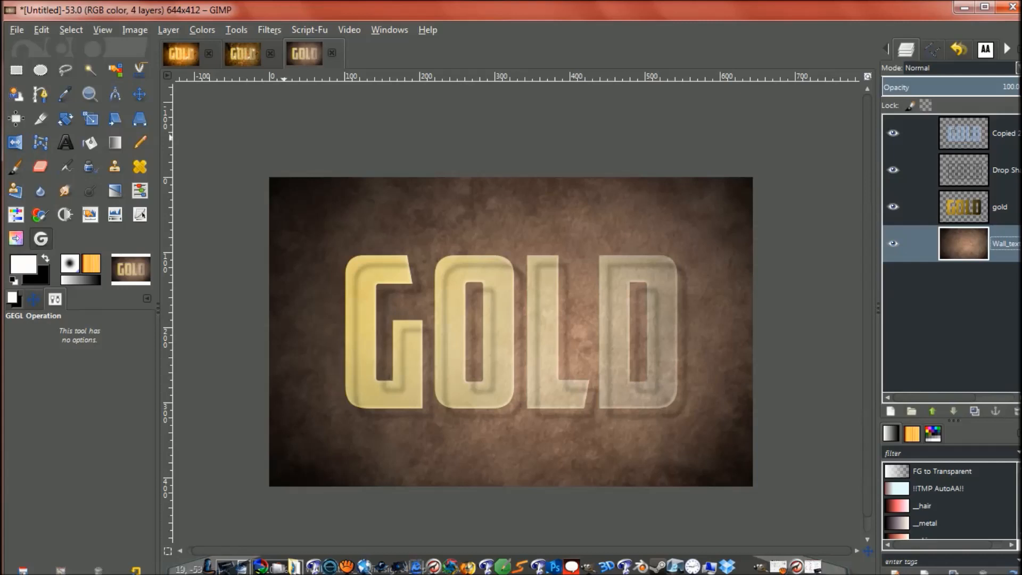
Examine the layer stack of the finished GOLD reference image, including its PNG shard layers, and return to the working image
key("alt+2")
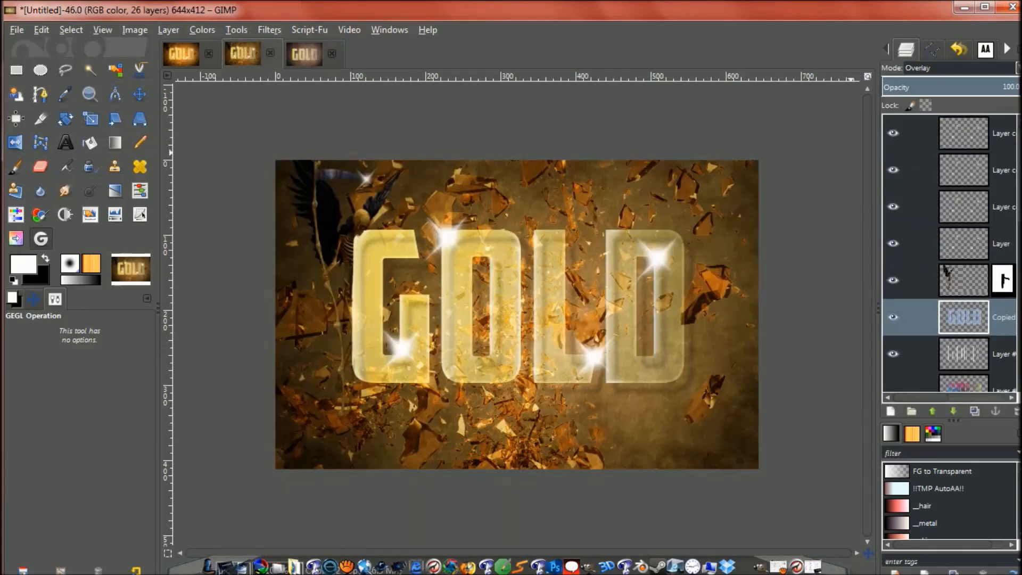
scroll(950, 253, "down", 5)
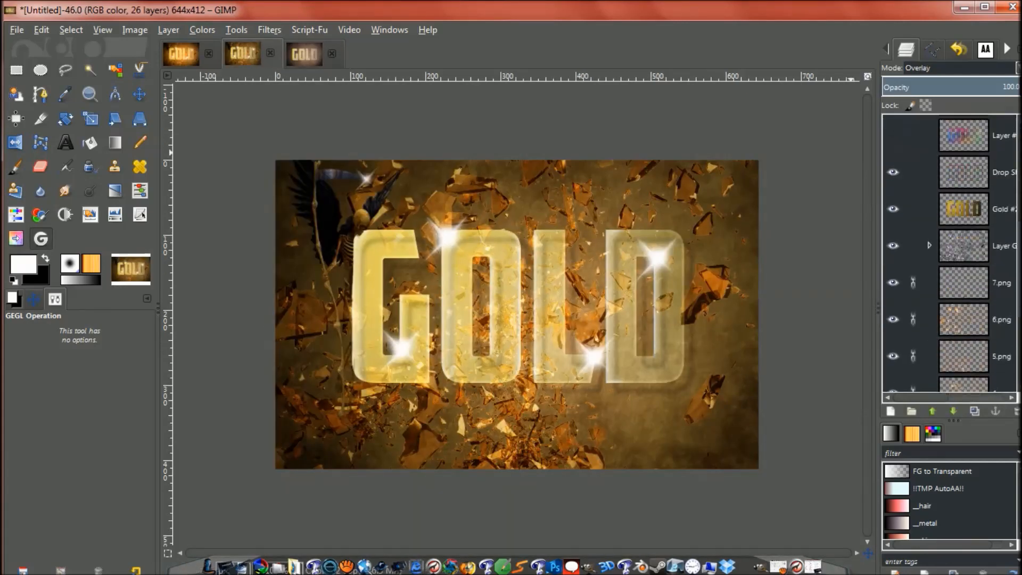
scroll(950, 253, "down", 3)
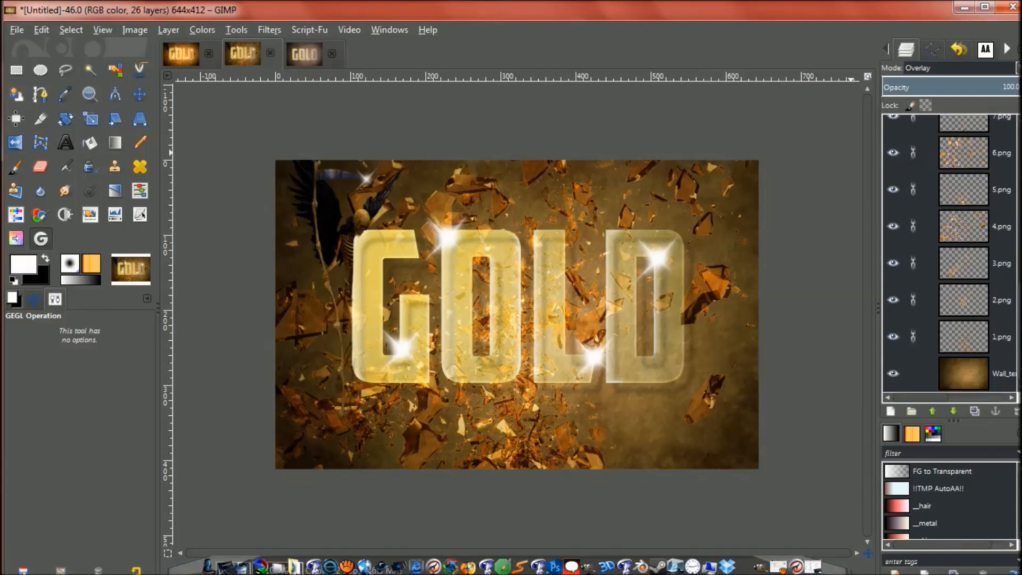
scroll(950, 253, "up", 3)
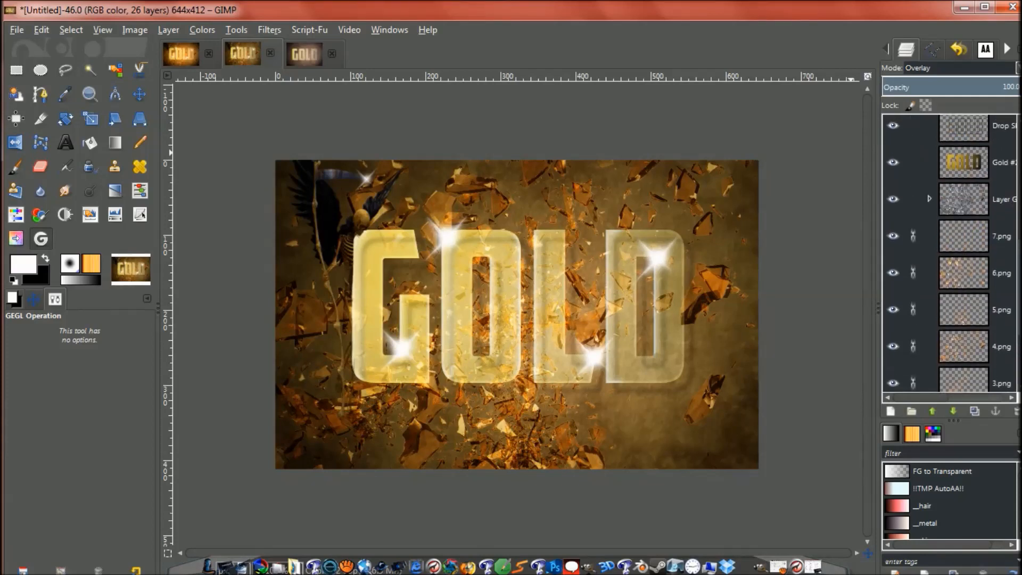
scroll(906, 253, "down", 1)
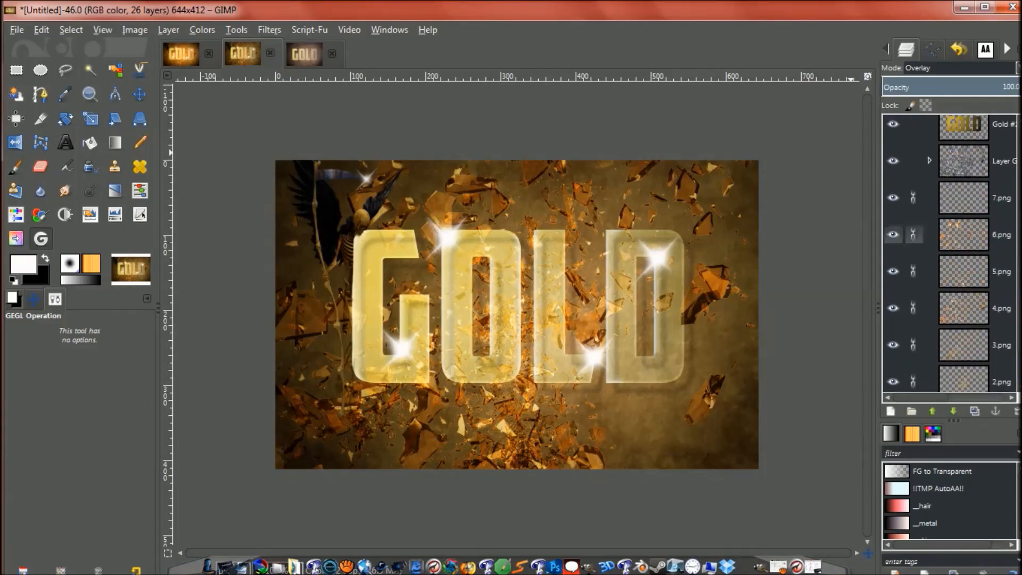
scroll(905, 266, "down", 2)
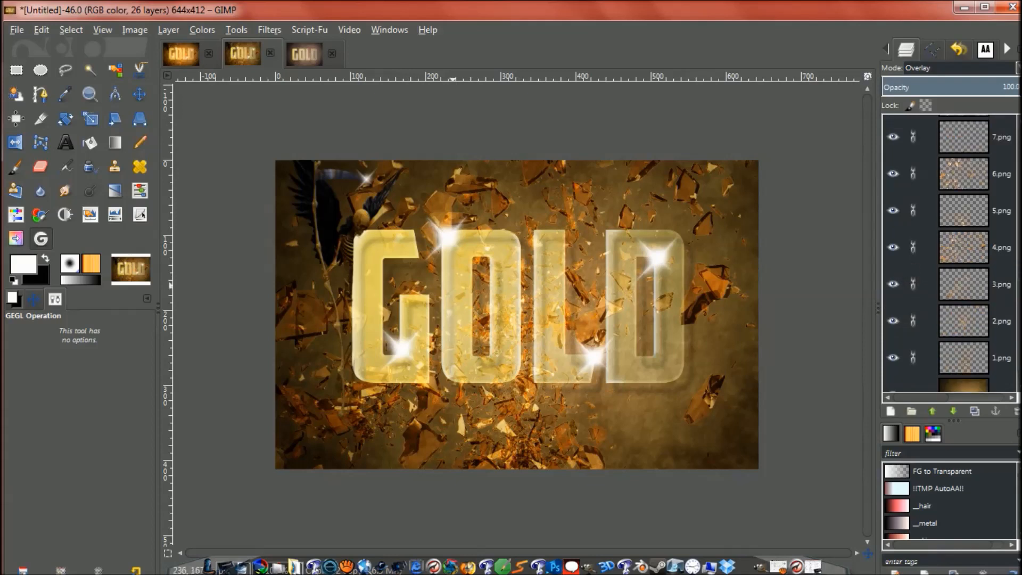
left_click(306, 54)
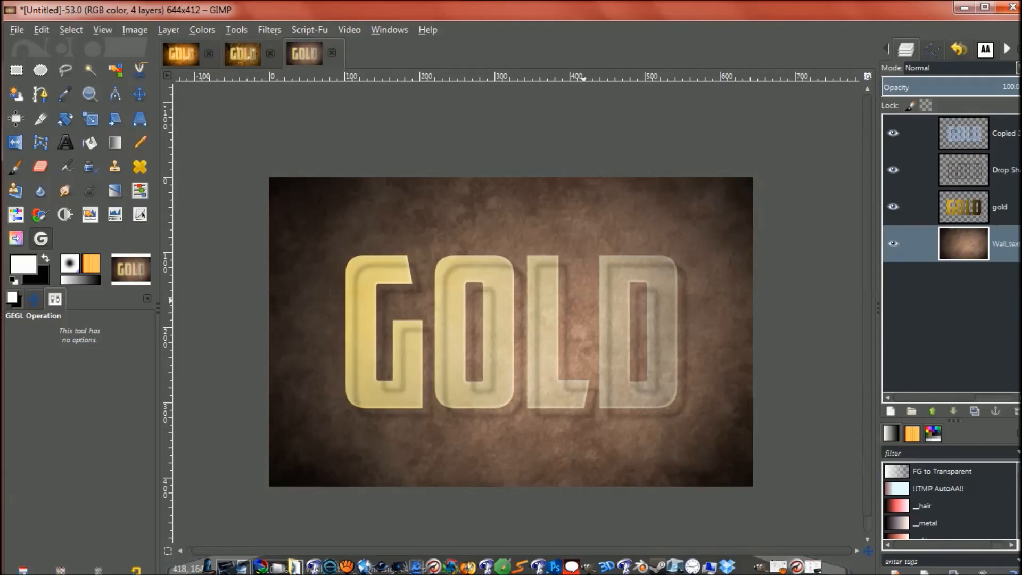
Open 1.png through 7.png from the Glass Shattering Images folder inside Transparent Images as separate images
key("ctrl+o")
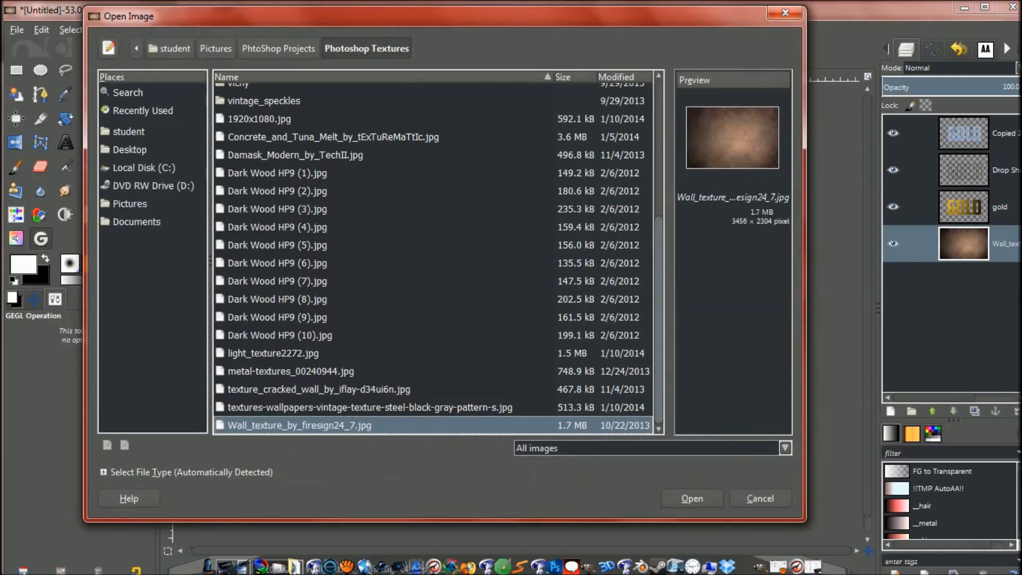
scroll(438, 259, "up", 5)
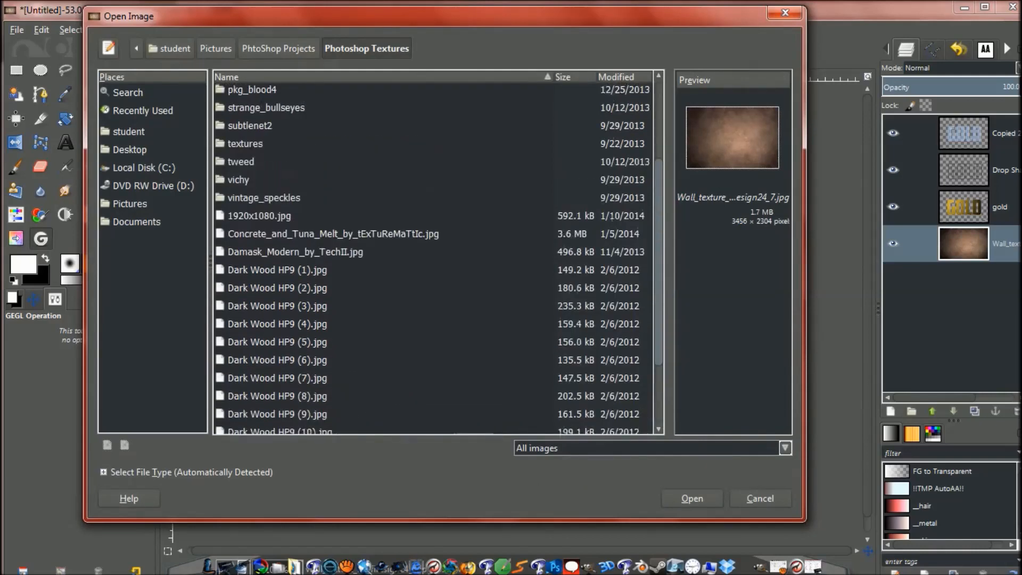
scroll(438, 258, "up", 3)
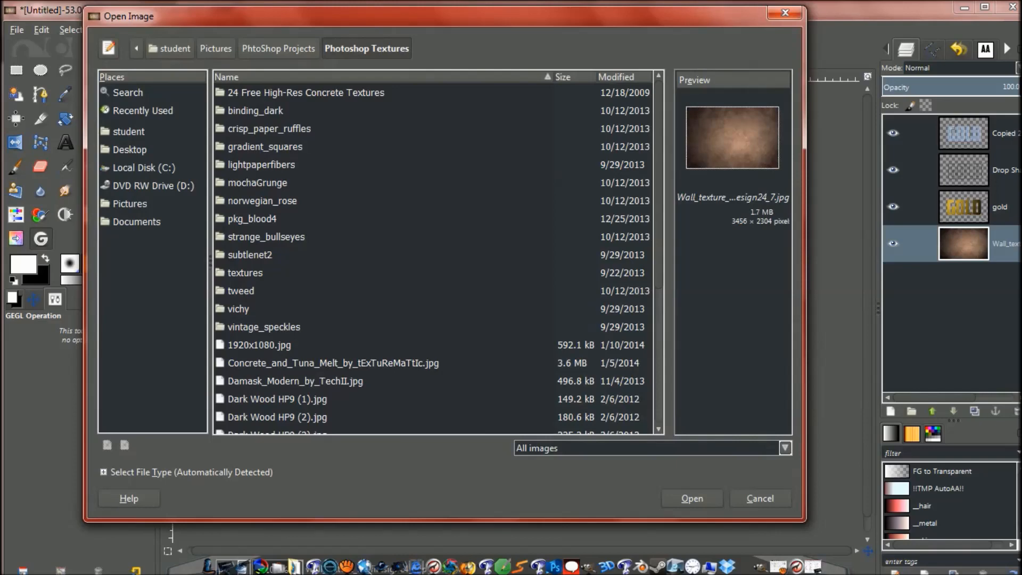
double_click(130, 204)
left_click_drag(659, 139, 659, 204)
double_click(272, 227)
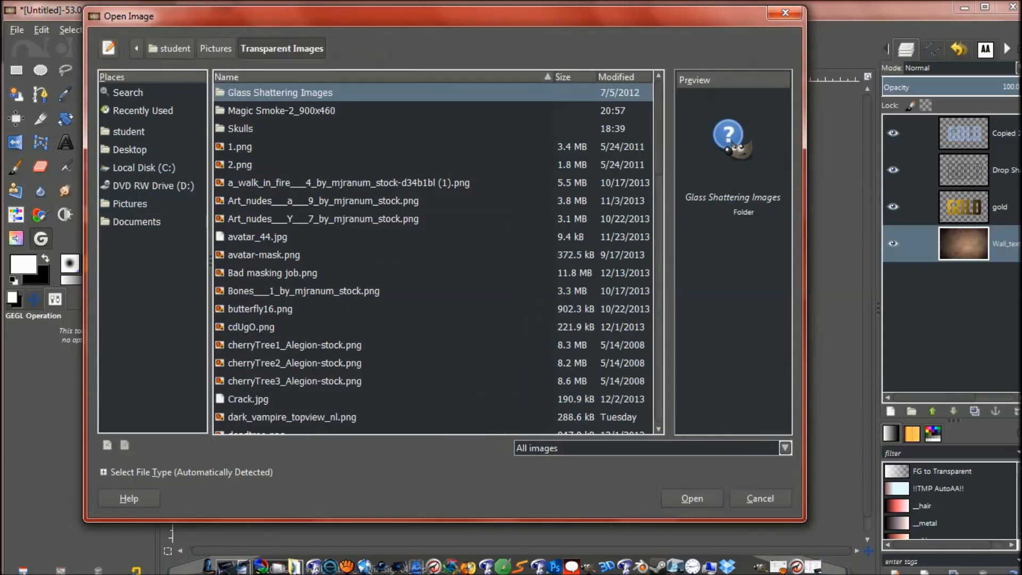
key("Return")
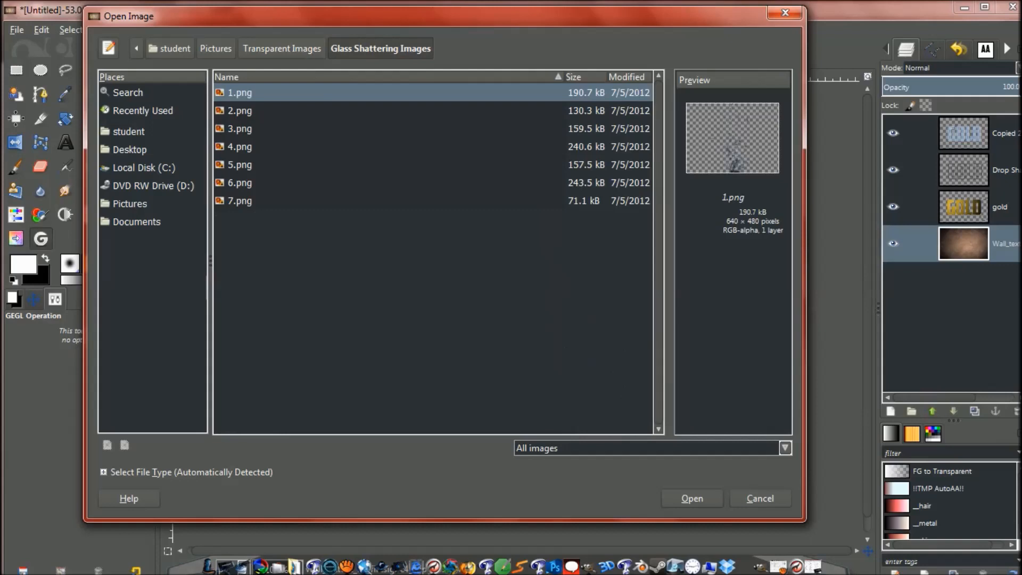
key("shift+End")
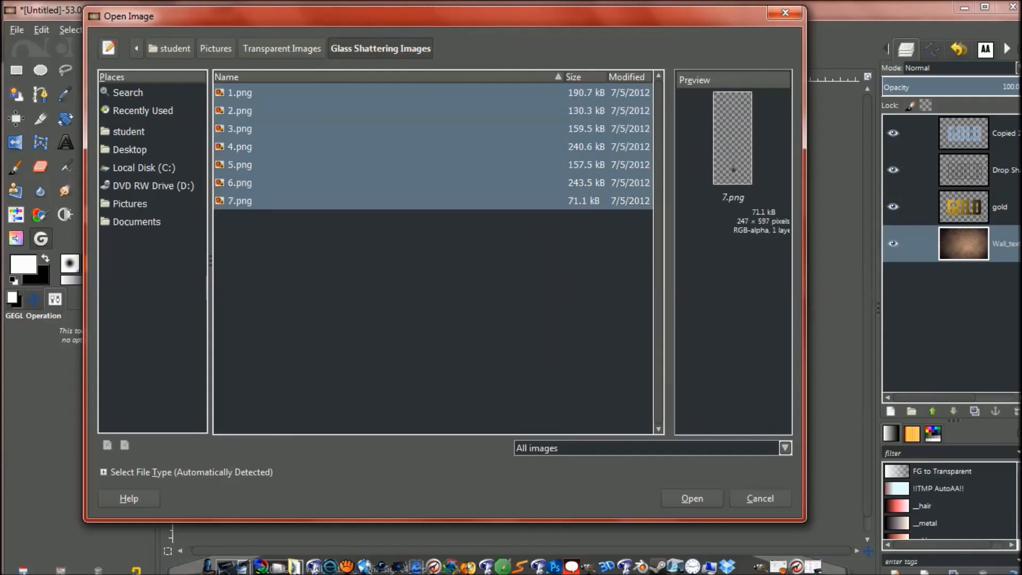
key("Return")
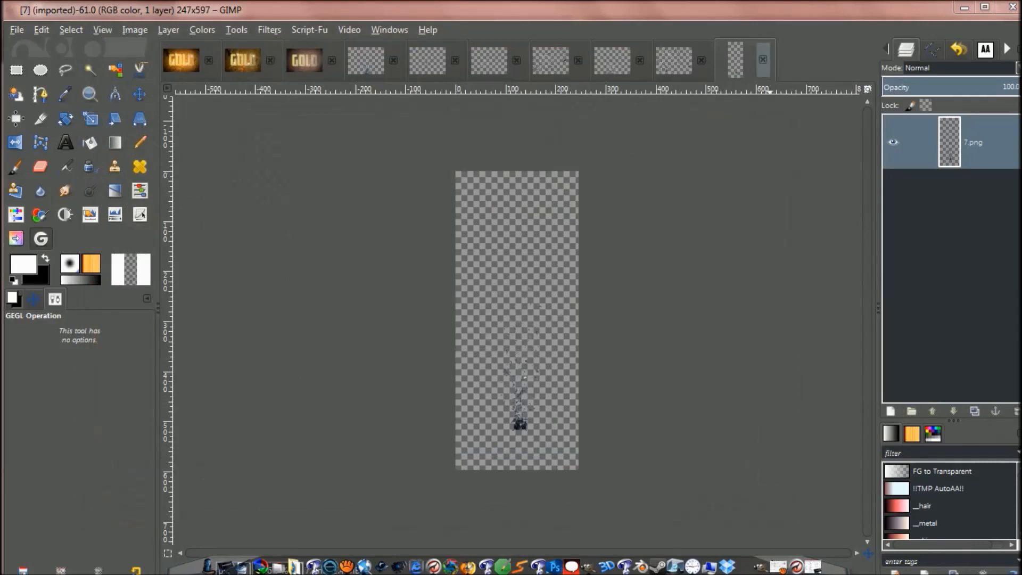
Close all seven opened glass shattering images
left_click(763, 60)
left_click(701, 55)
left_click(640, 55)
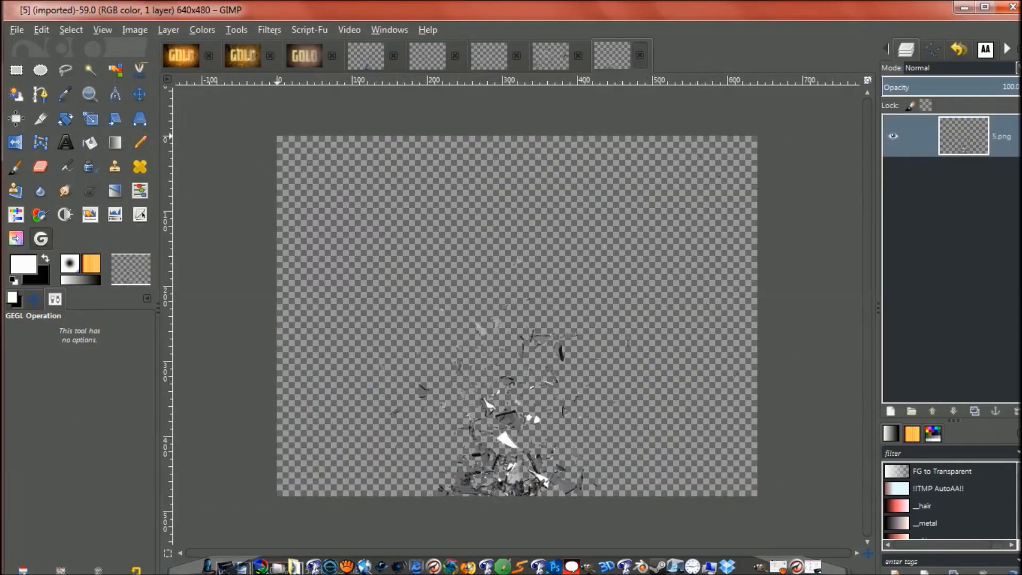
left_click(578, 55)
left_click(517, 55)
left_click(456, 55)
left_click(393, 55)
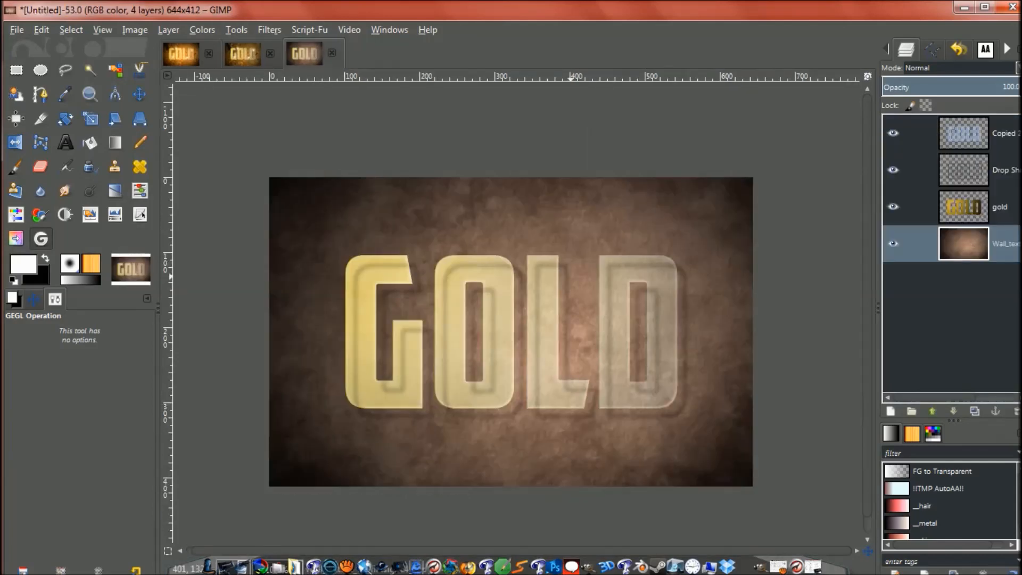
Import 1.png through 7.png from the Glass Shattering Images folder as layers above the wall texture
key("ctrl+o")
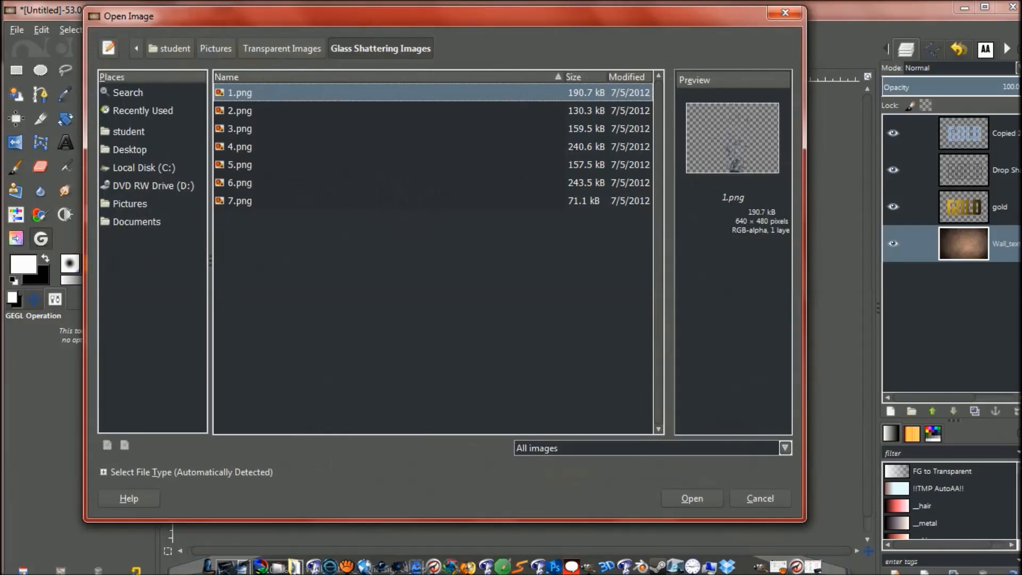
key("shift+End")
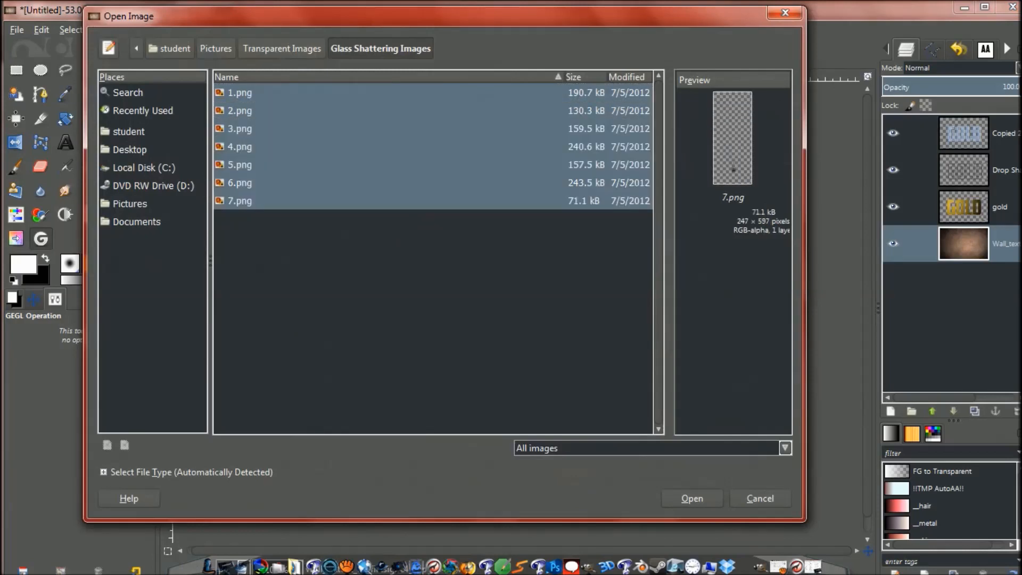
key("Return")
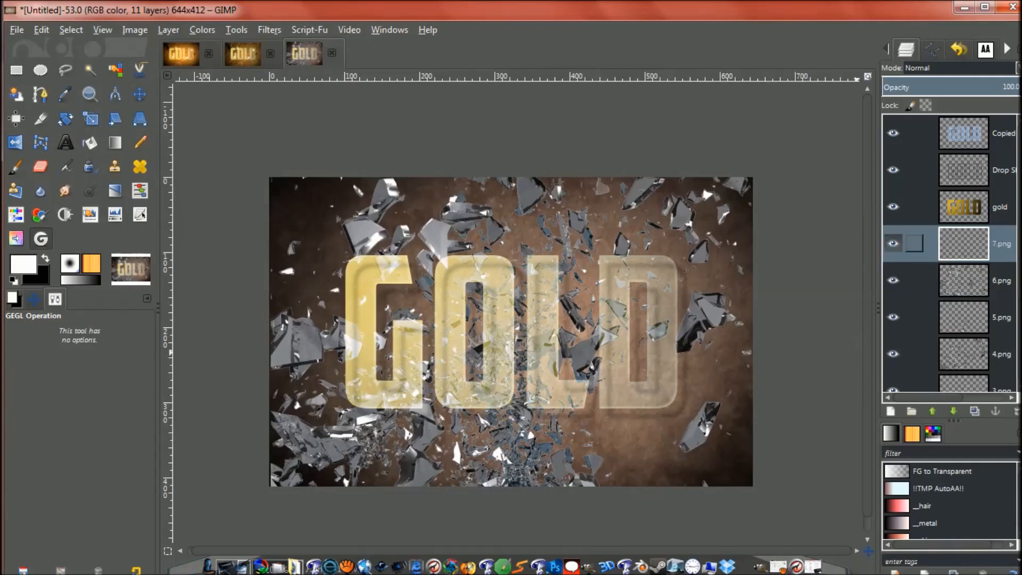
Link all seven glass shard layers, 7.png down to 1.png, so they move together
scroll(913, 240, "down", 1)
left_click(913, 209)
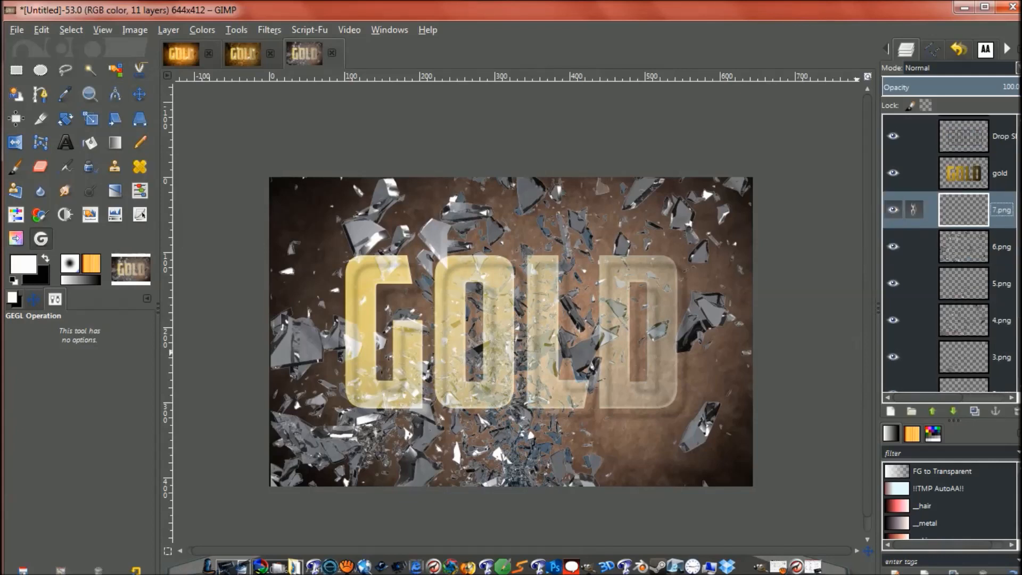
left_click(915, 246)
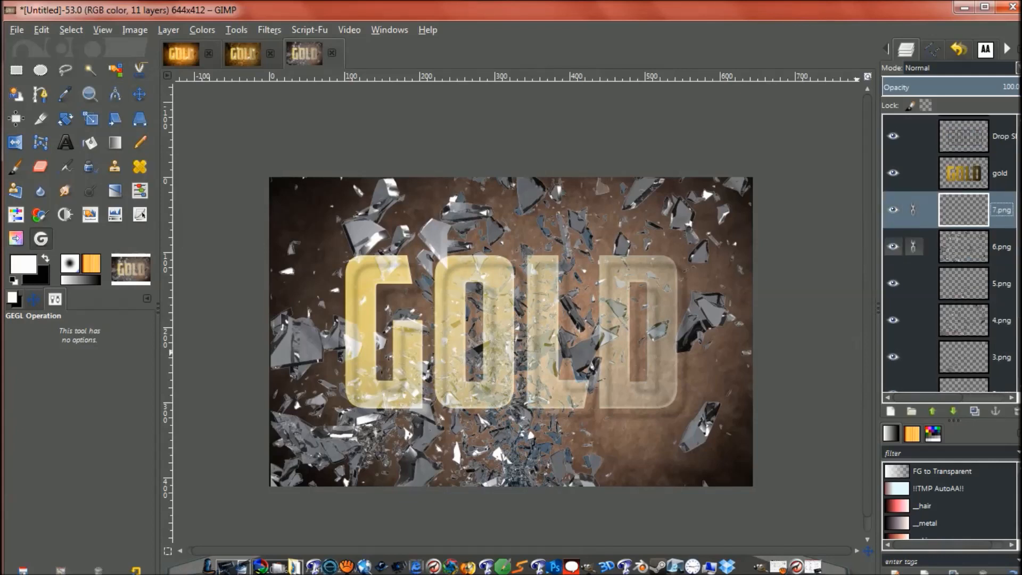
left_click(914, 283)
left_click(915, 320)
left_click(915, 356)
scroll(914, 341, "down", 2)
left_click(915, 326)
left_click(914, 362)
scroll(914, 362, "down", 1)
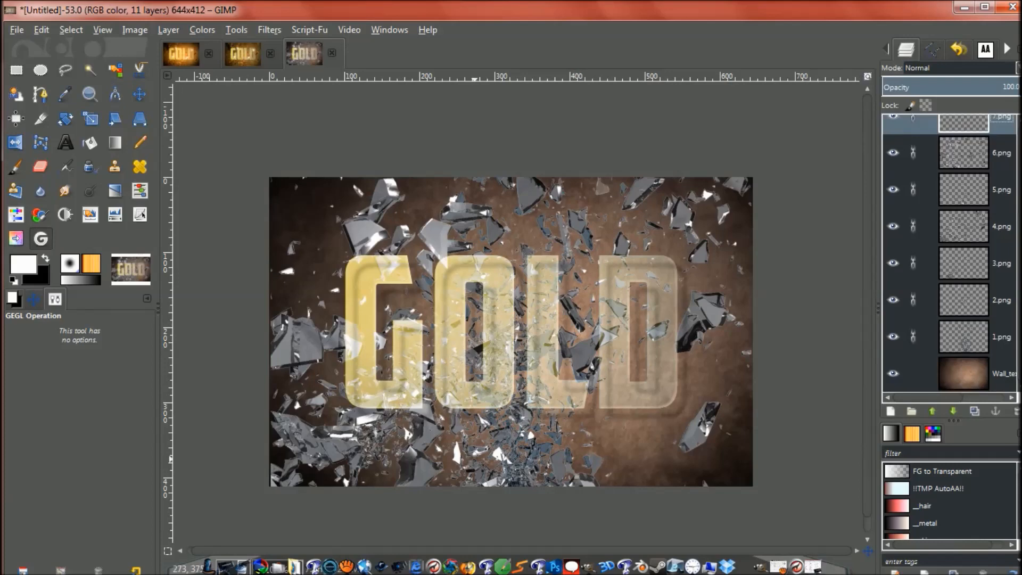
Move the linked glass shard layers slightly to the left over the wall texture
left_click(475, 373)
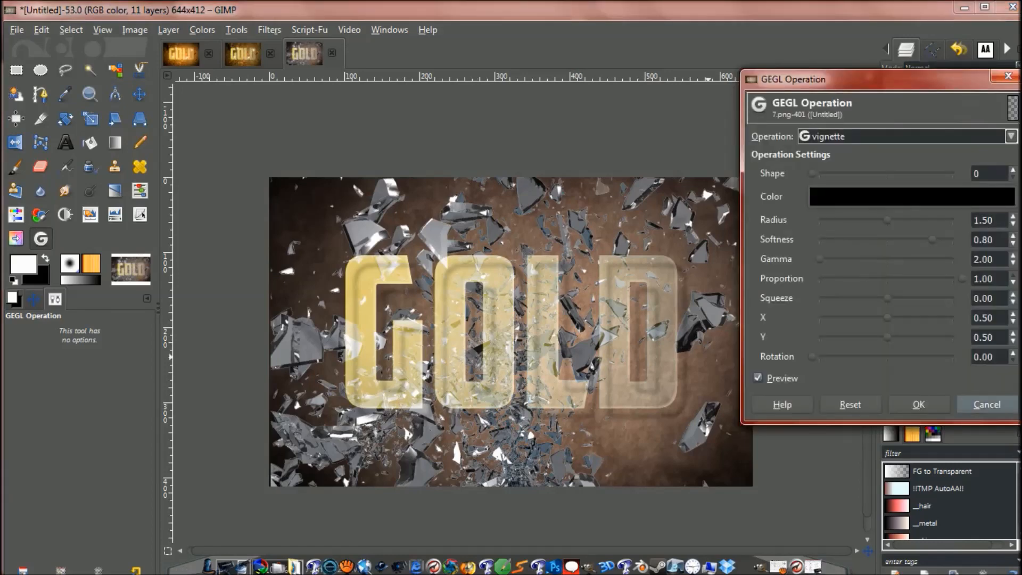
left_click(987, 404)
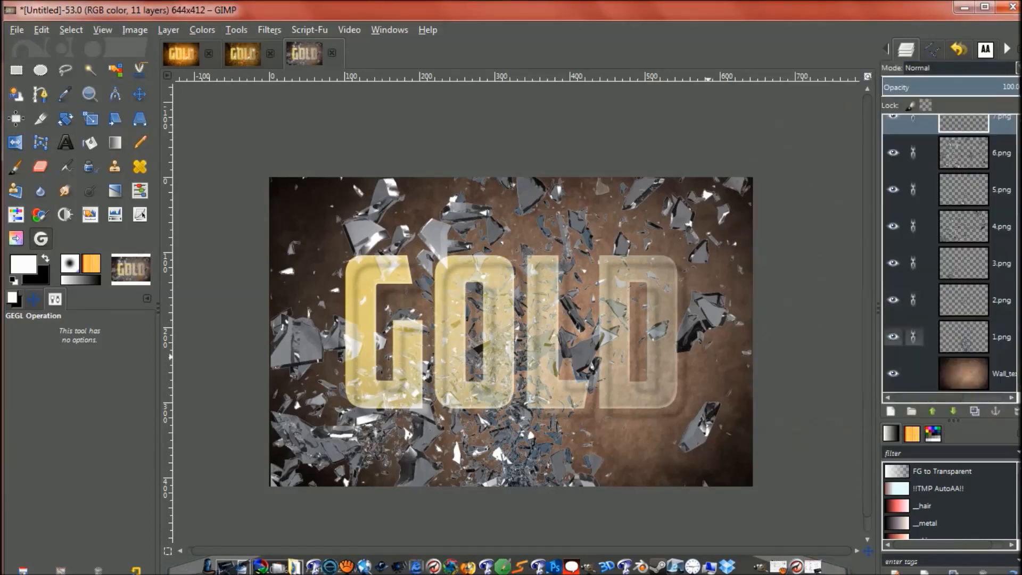
key("m")
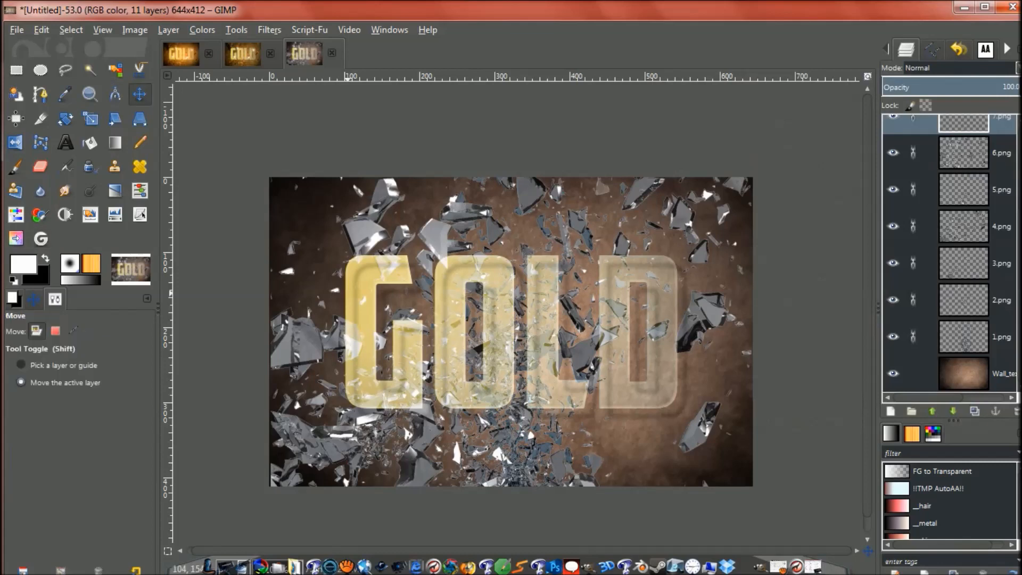
left_click(510, 334)
left_click_drag(510, 334, 507, 333)
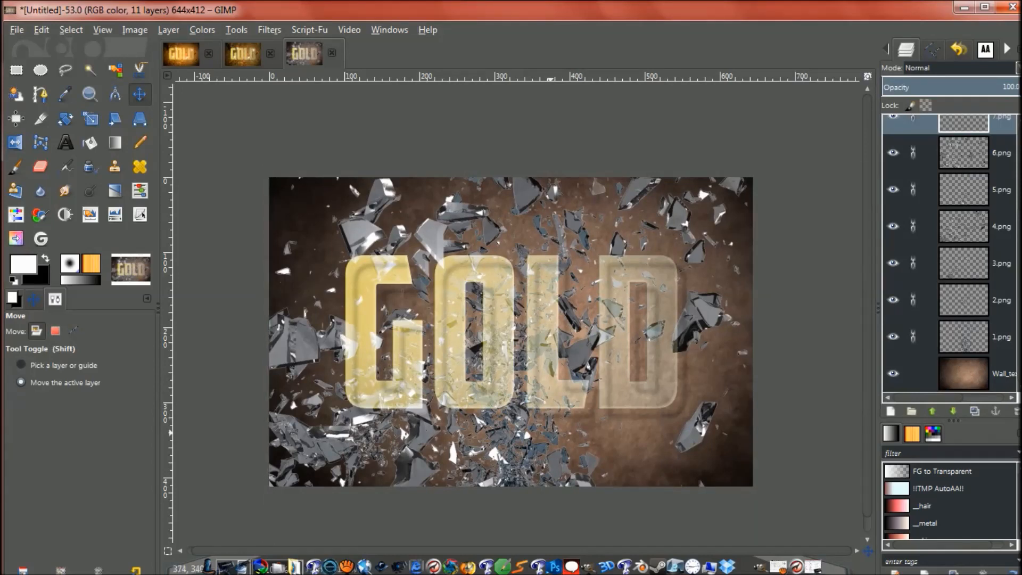
scroll(894, 300, "up", 3)
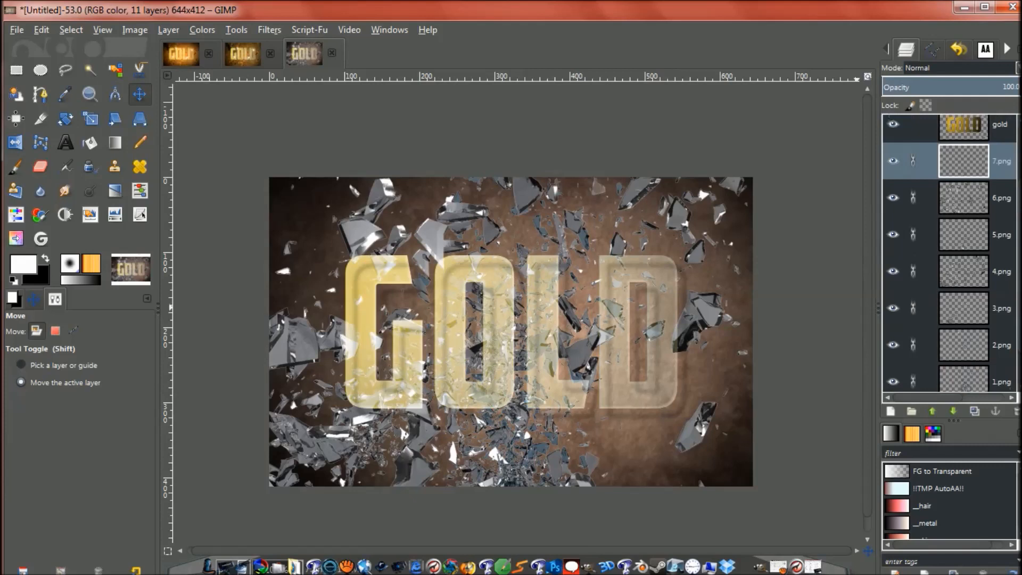
scroll(948, 253, "down", 3)
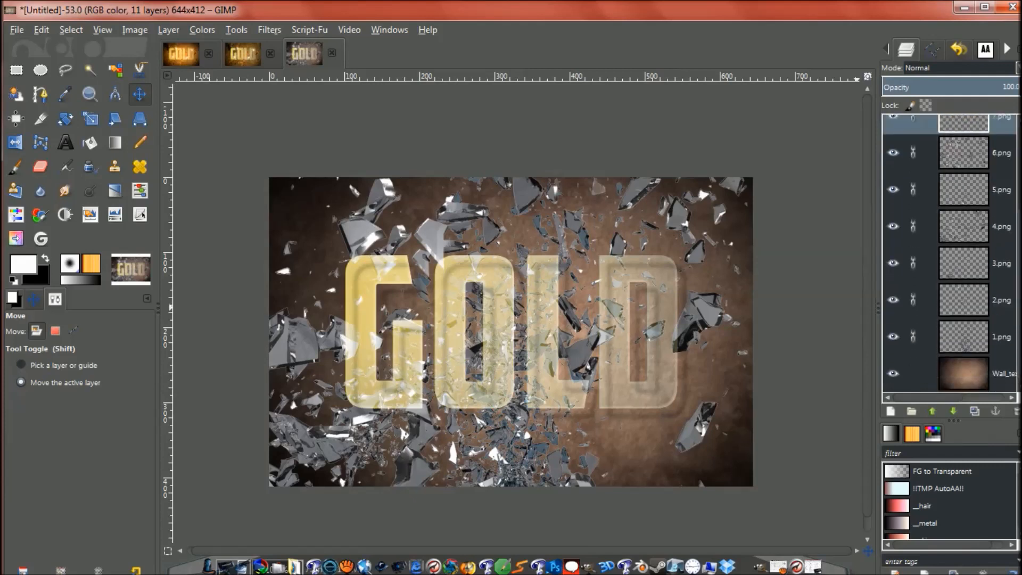
scroll(948, 253, "up", 2)
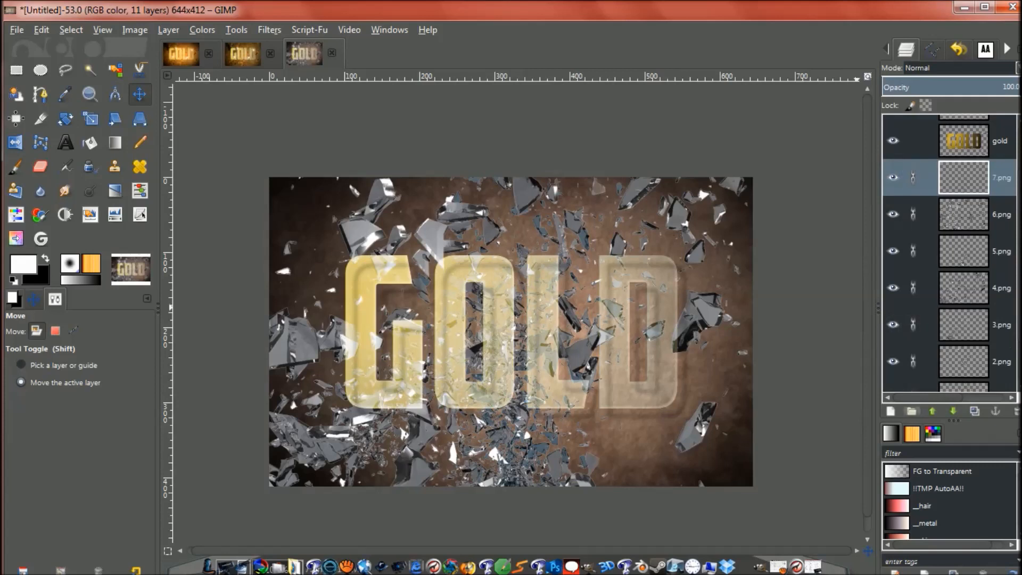
key("ctrl+g")
left_click(1001, 214)
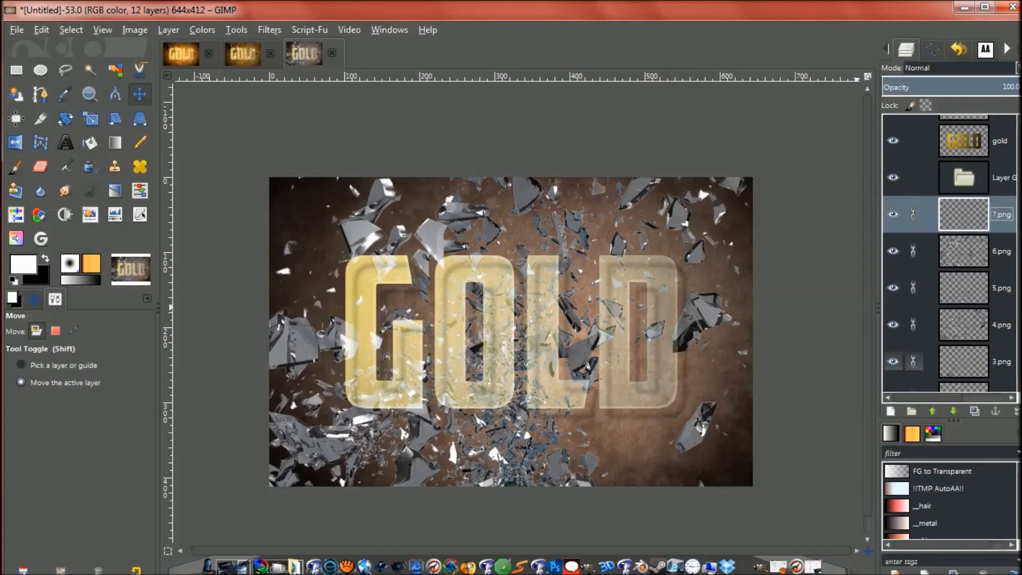
left_click(932, 412)
left_click(1001, 177)
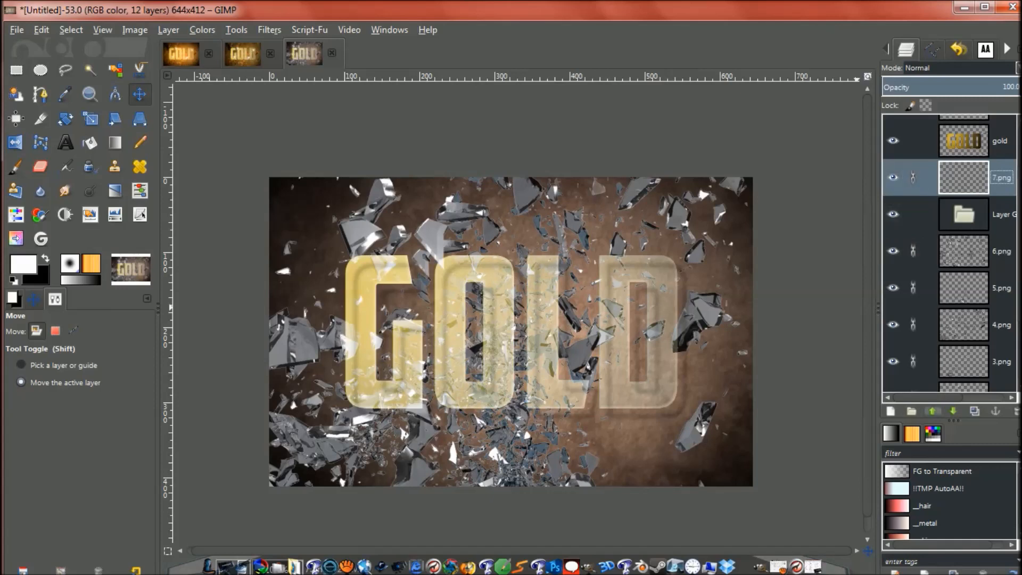
left_click(954, 411)
left_click(1002, 178)
right_click(977, 178)
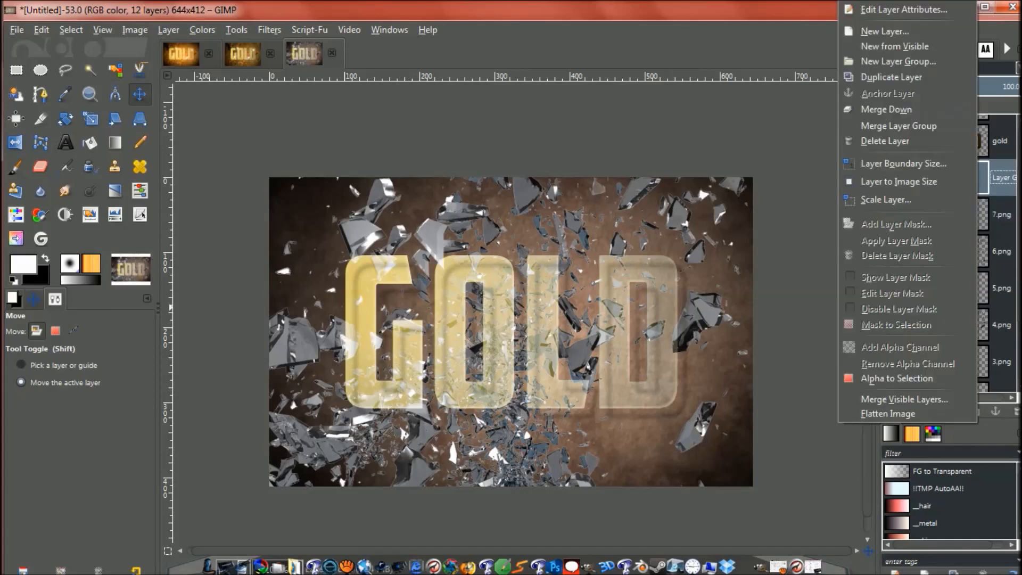
left_click(1006, 214)
right_click(1005, 214)
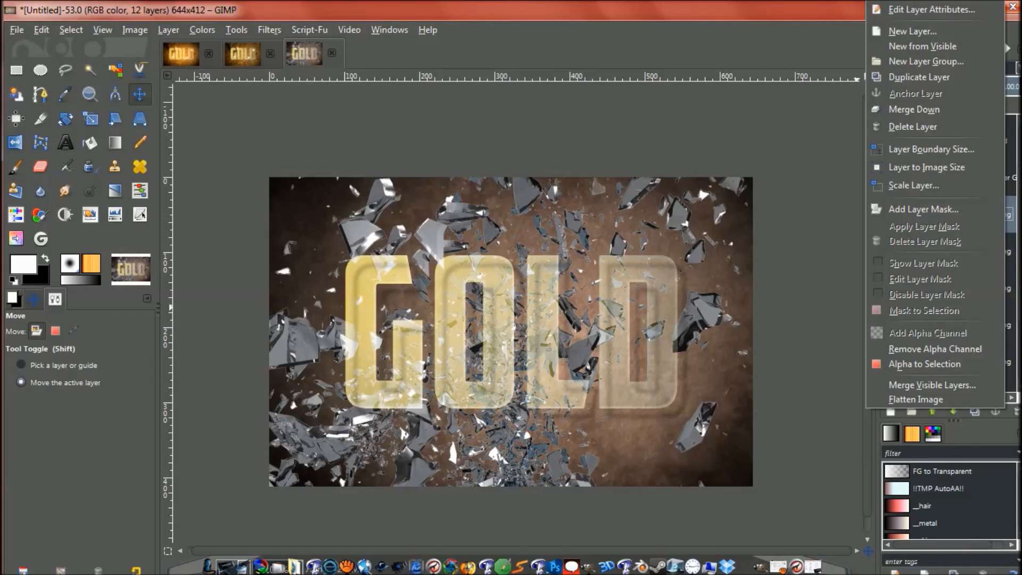
key("Escape")
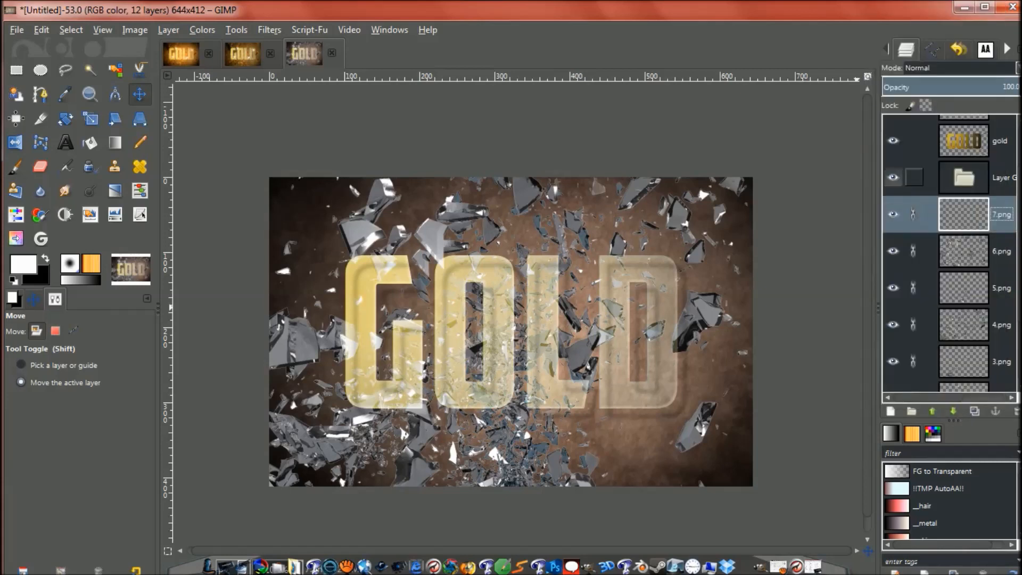
left_click(964, 178)
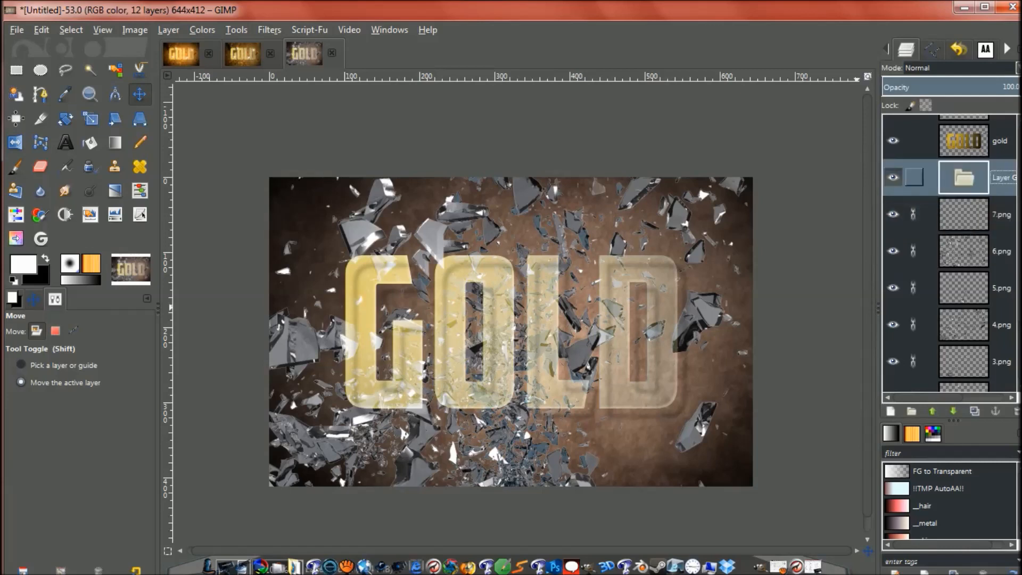
left_click(965, 214)
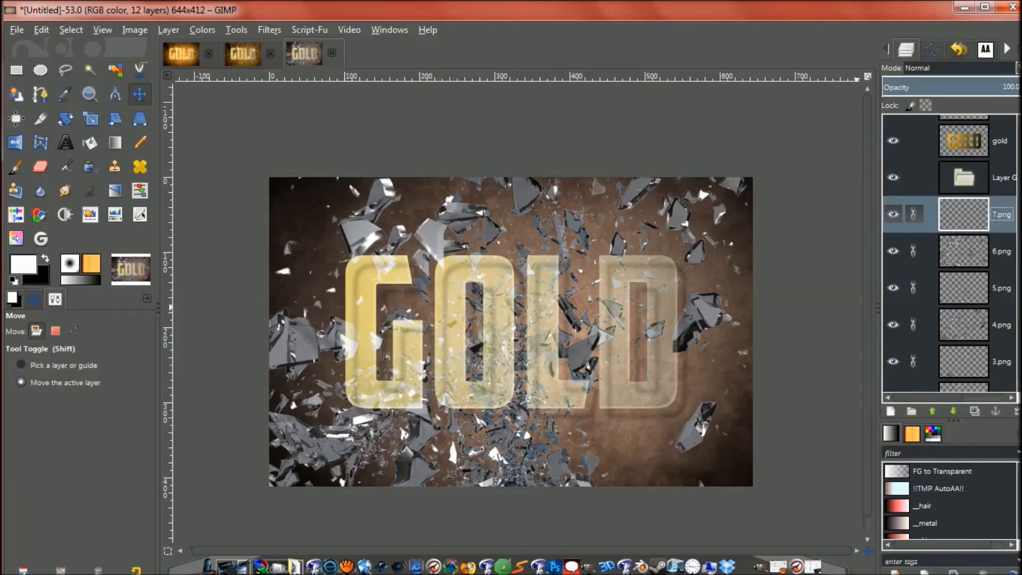
right_click(963, 214)
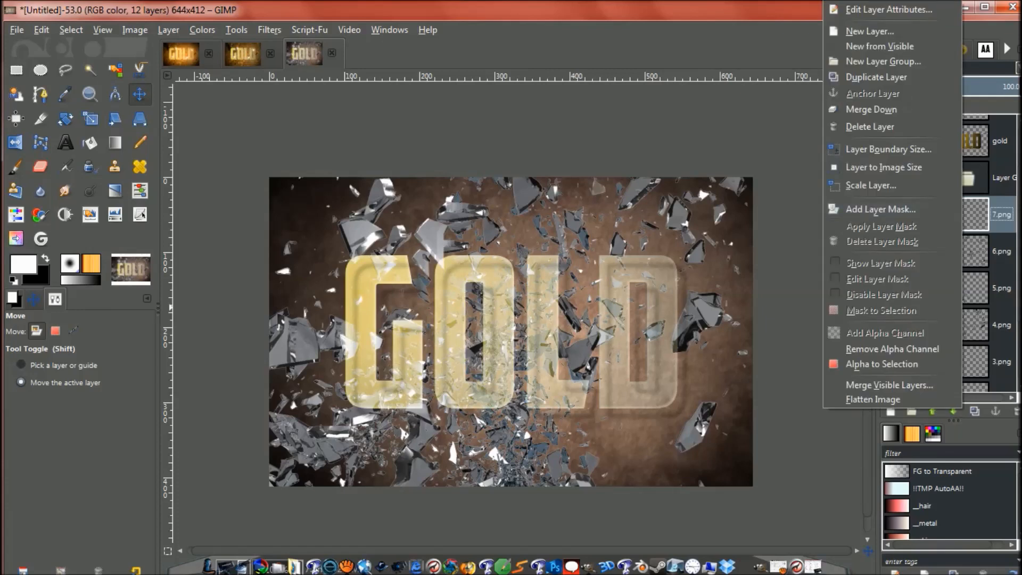
key("Escape")
left_click(964, 177)
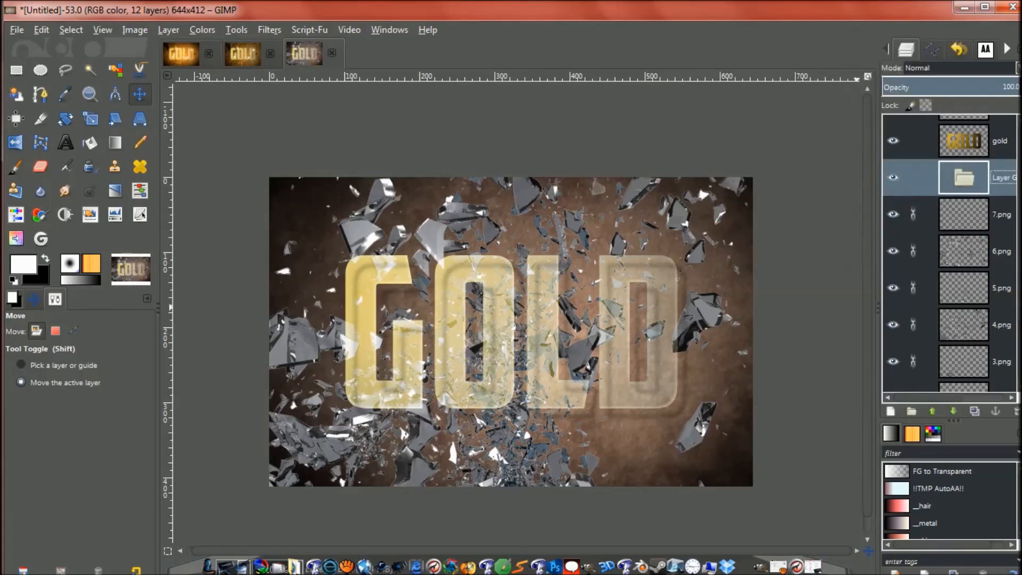
left_click(1015, 412)
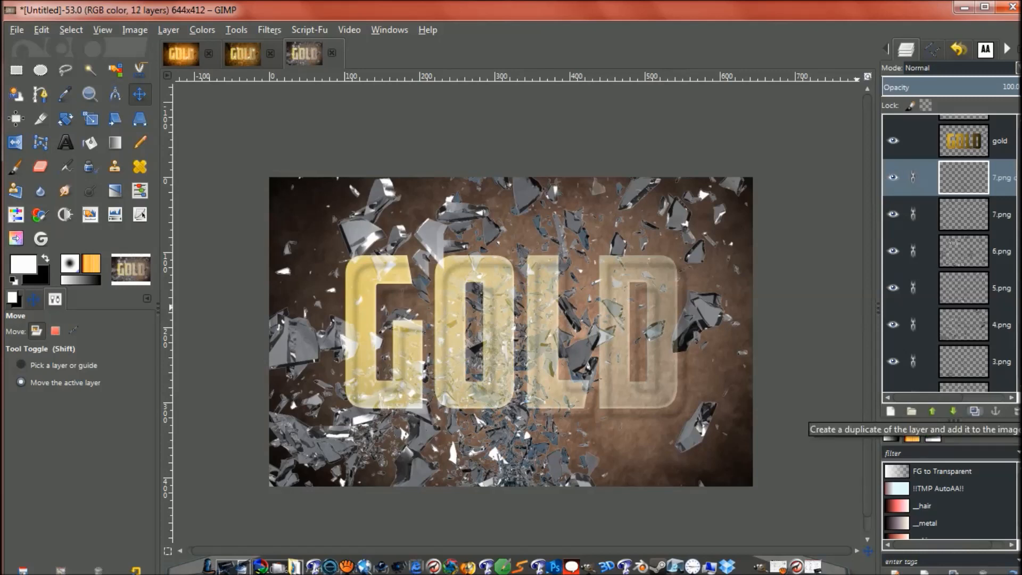
Duplicate each glass shard layer once, working down the stack from 7.png to 1.png
left_click(975, 411)
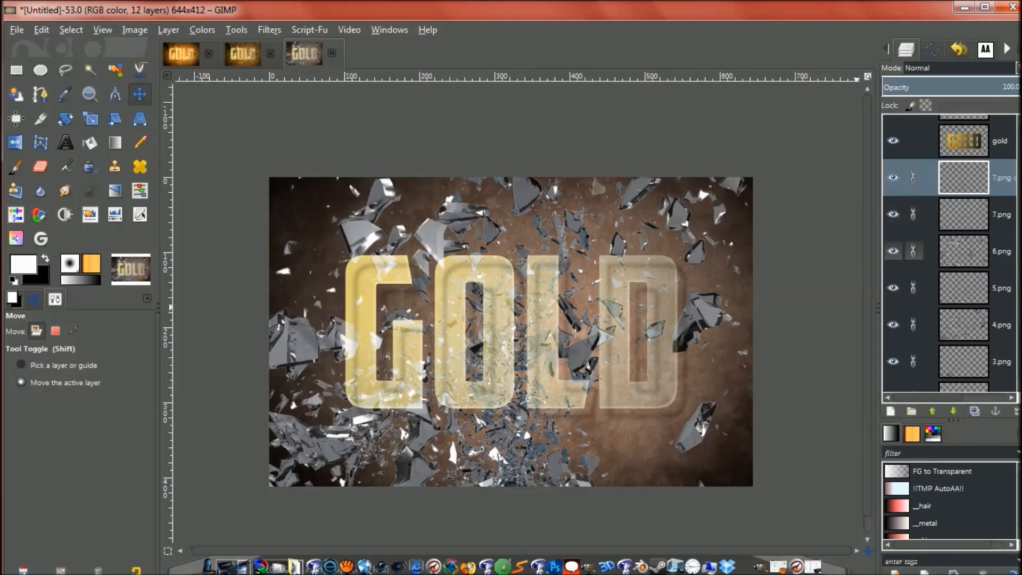
left_click(929, 250)
left_click(975, 411)
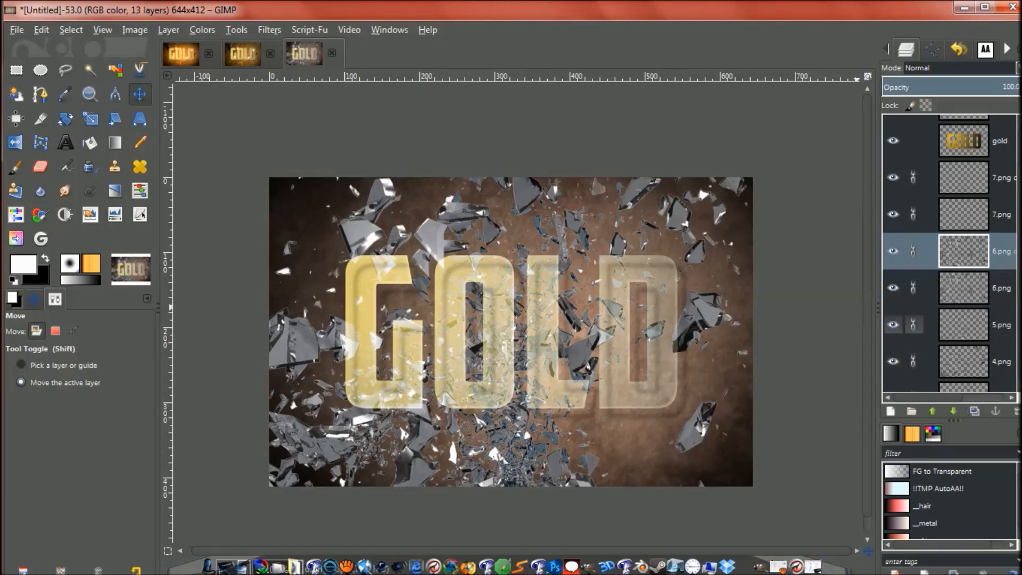
left_click(929, 324)
left_click(975, 411)
scroll(916, 240, "down", 5)
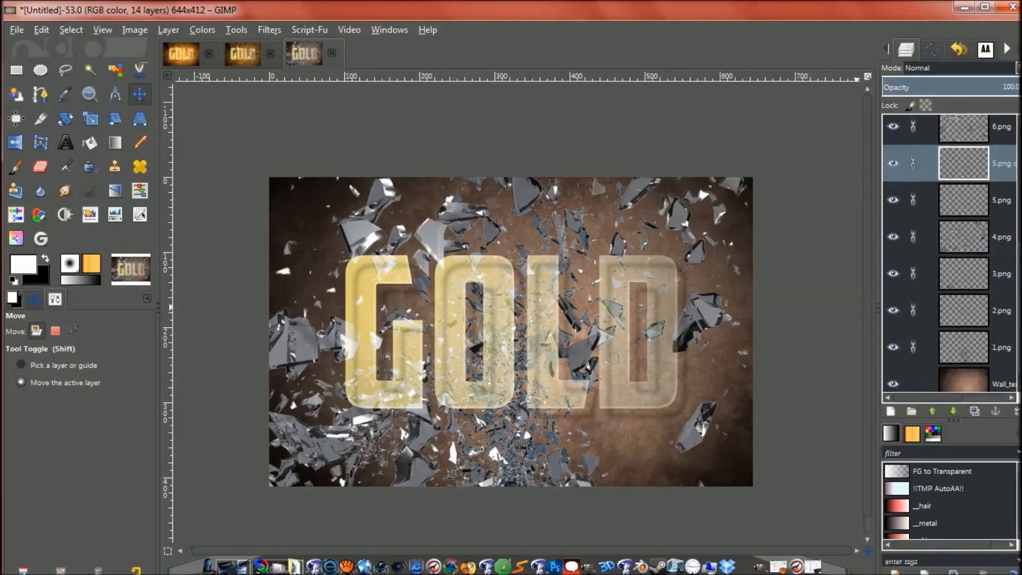
left_click(915, 237)
left_click(975, 411)
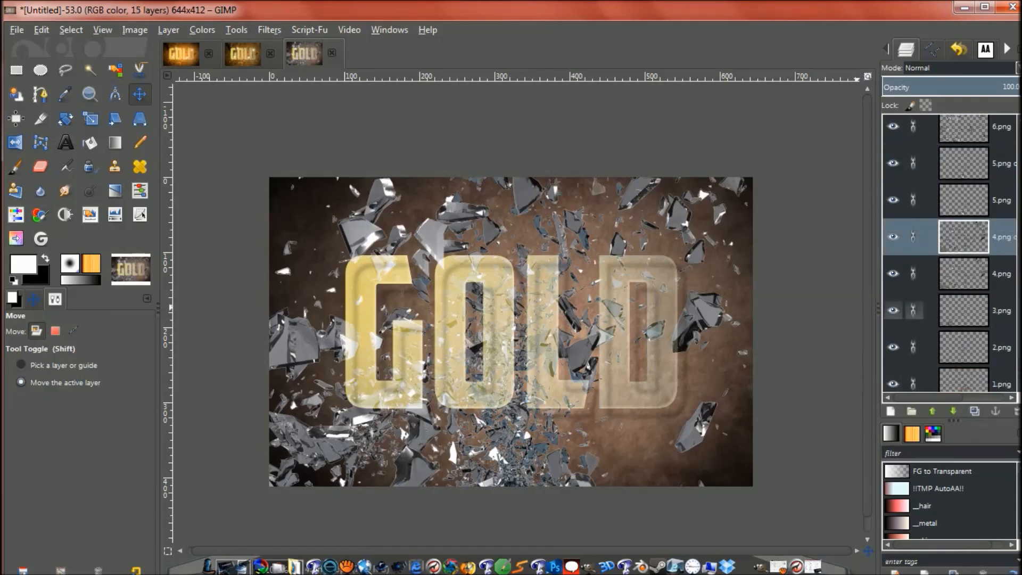
left_click(915, 311)
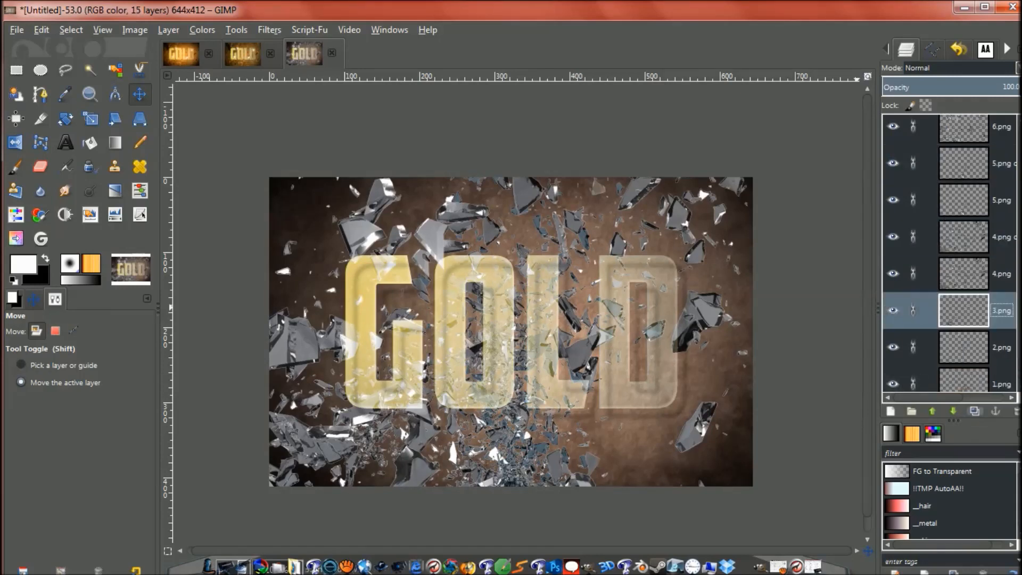
left_click(975, 411)
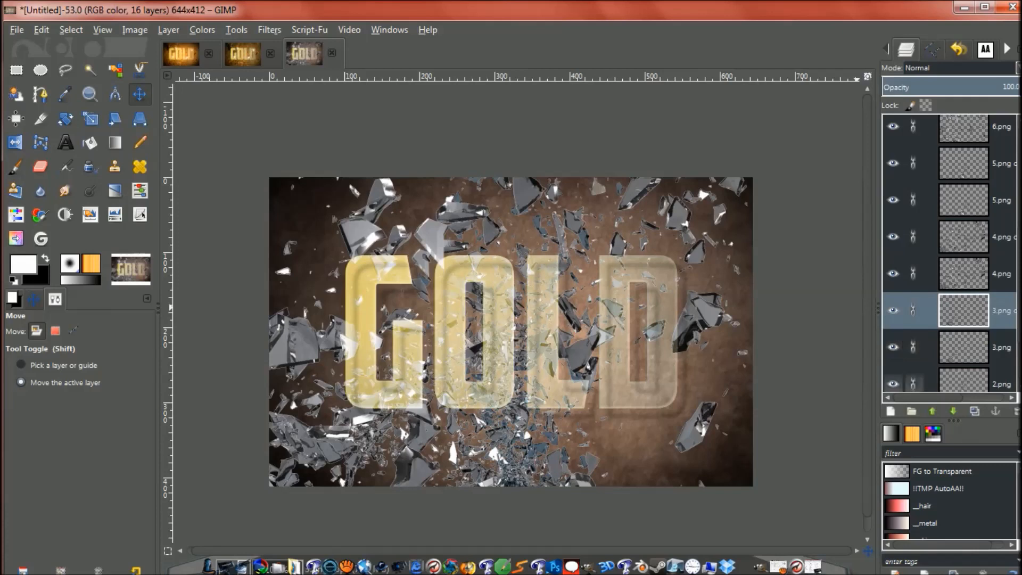
left_click(964, 382)
left_click(975, 411)
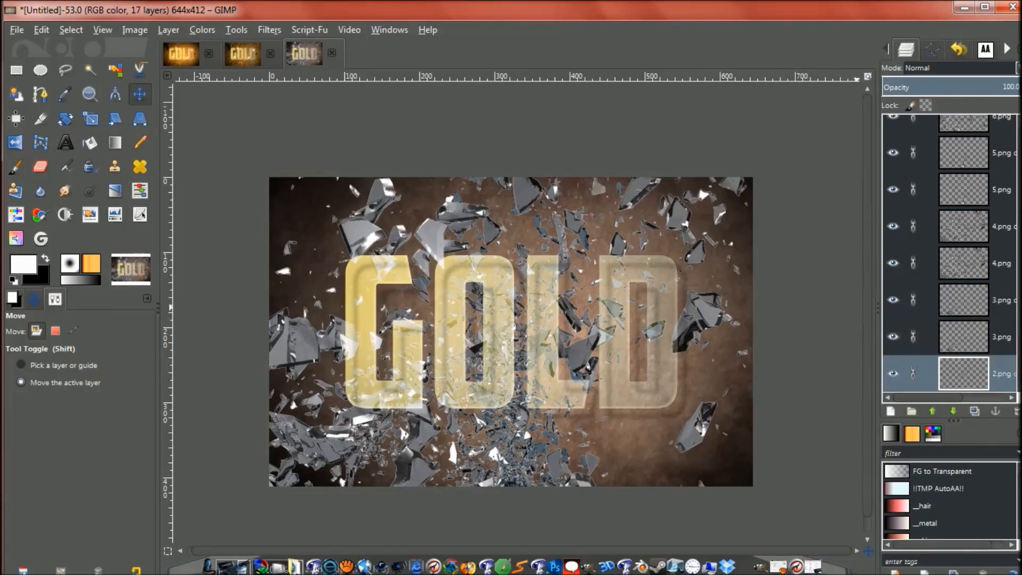
scroll(964, 337, "down", 2)
left_click(964, 337)
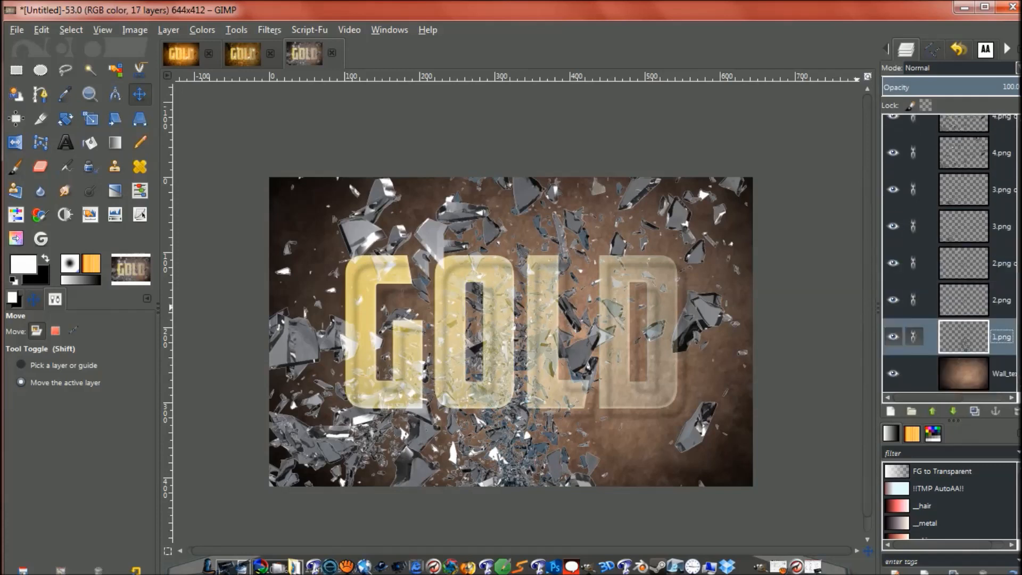
left_click(975, 411)
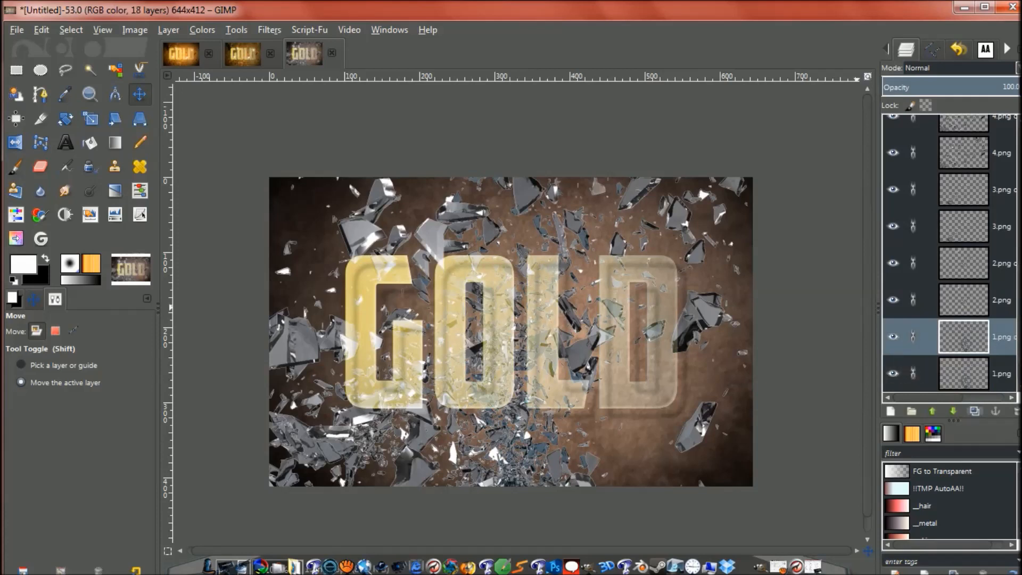
Raise the copy of 1.png above all other shard layers, directly beneath the gold layer
left_click(932, 412)
left_click(932, 411)
left_click(932, 411)
left_click(932, 411)
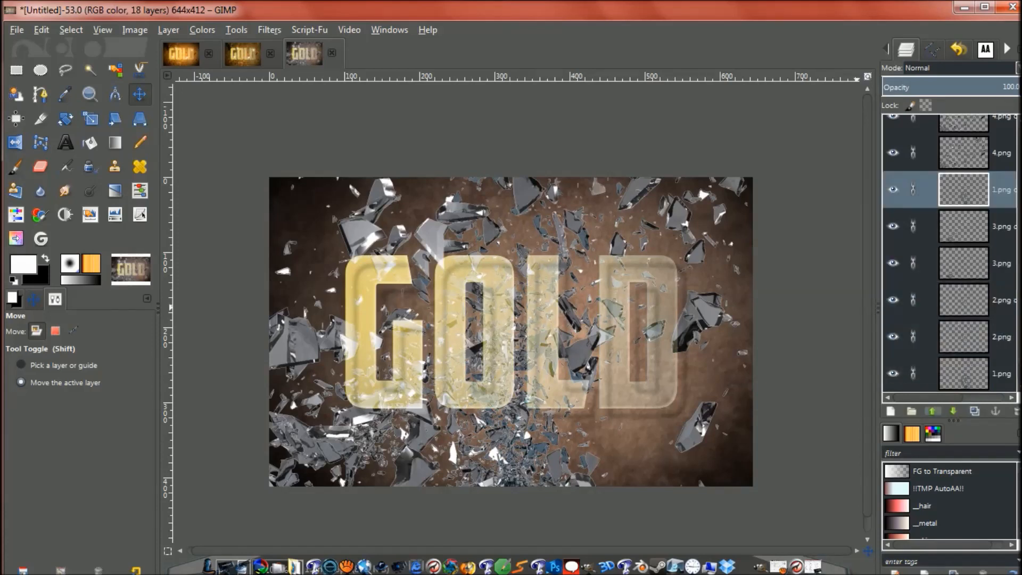
left_click(933, 411)
left_click(932, 411)
left_click(933, 411)
left_click(933, 411)
left_click(932, 412)
left_click(932, 411)
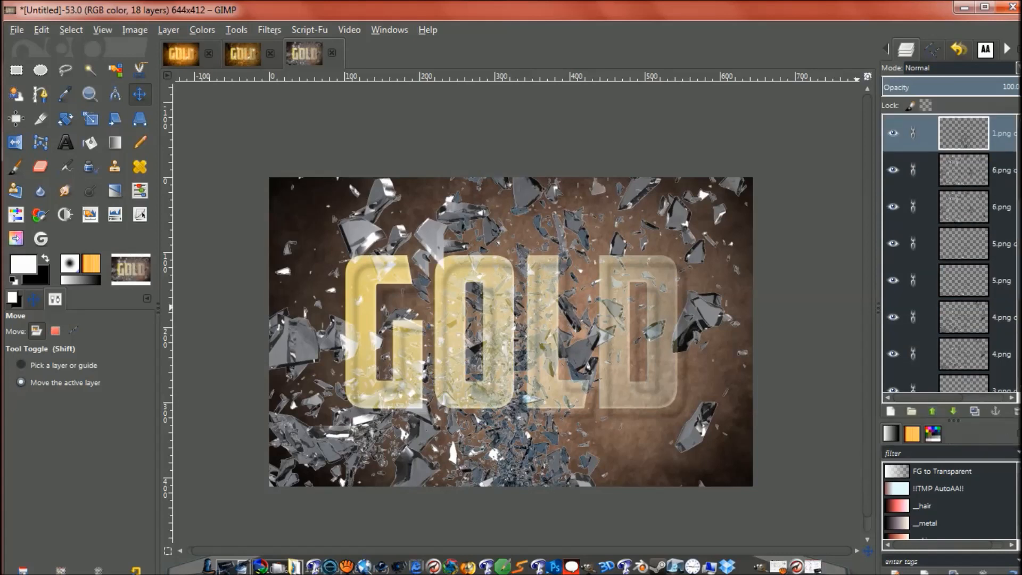
left_click_drag(1019, 251, 1019, 186)
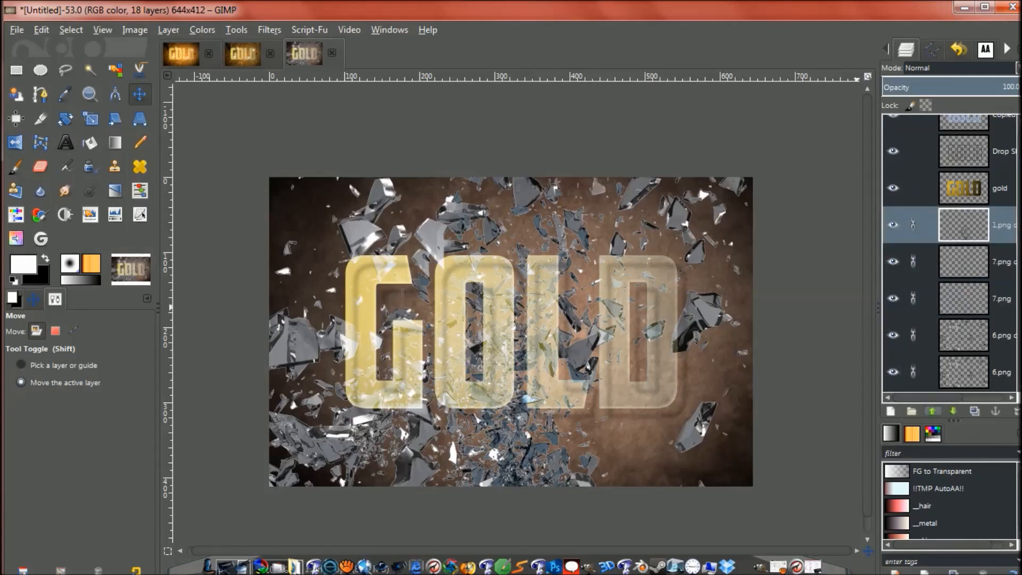
Raise the copy of 2.png above the other shard layers, directly over the copy of 1.png
scroll(950, 255, "down", 5)
scroll(950, 298, "down", 4)
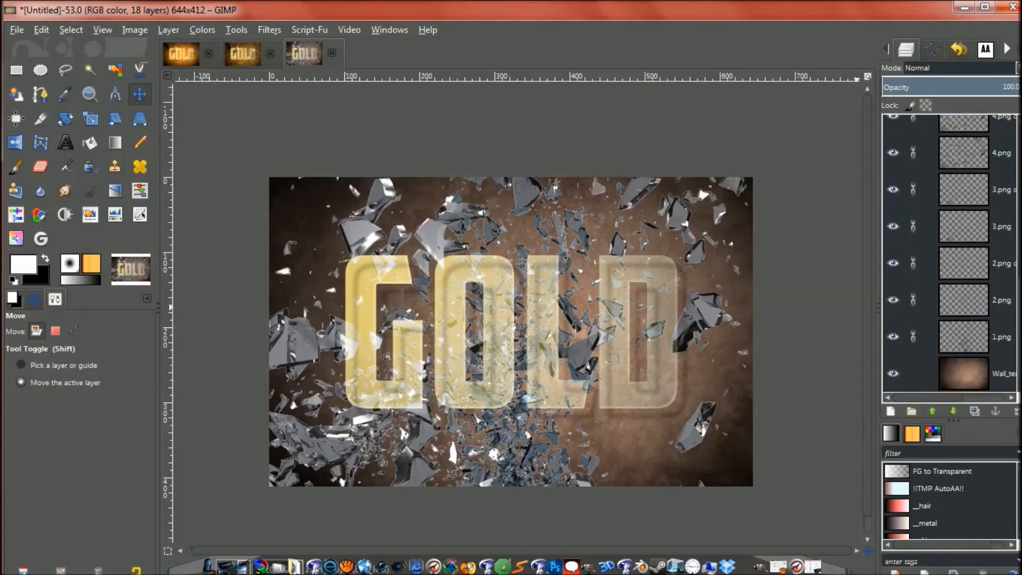
left_click(964, 300)
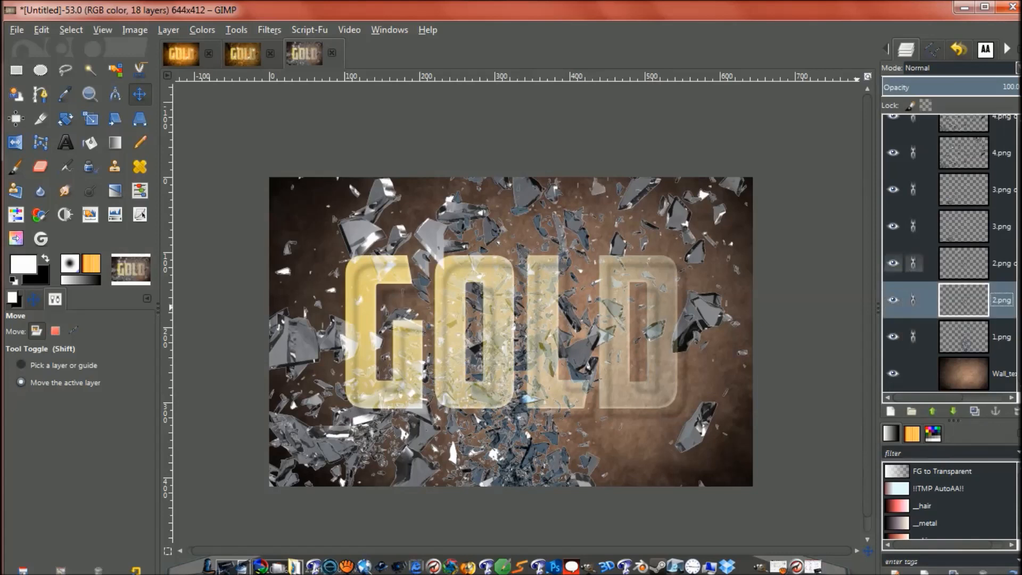
left_click(964, 264)
left_click(933, 411)
left_click(933, 411)
left_click(932, 411)
left_click(933, 411)
left_click(932, 411)
left_click(932, 411)
left_click(932, 411)
left_click(932, 411)
left_click(932, 411)
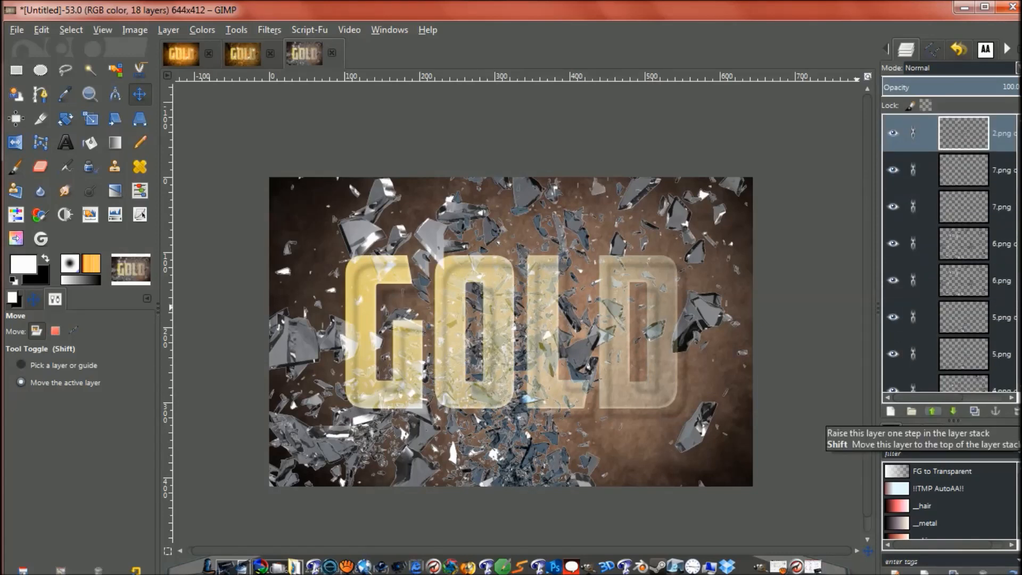
left_click(932, 411)
Raise the copy of 3.png in the layer stack until it sits directly above the copy of 2.png
scroll(964, 294, "down", 6)
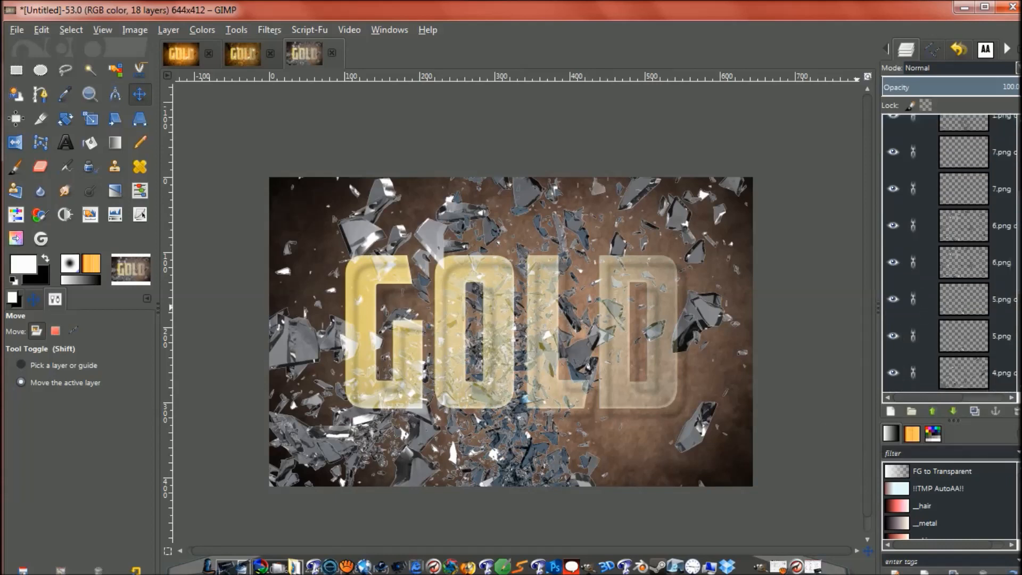
left_click(980, 294)
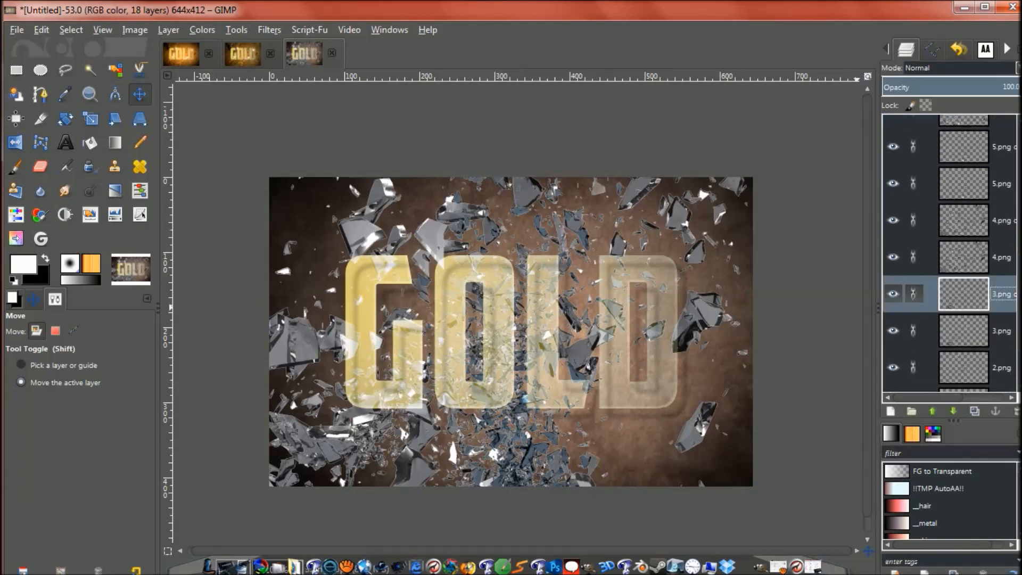
left_click(932, 411)
left_click(933, 411)
left_click(933, 411)
left_click(932, 411)
left_click(932, 412)
left_click(933, 411)
left_click(933, 411)
left_click(933, 411)
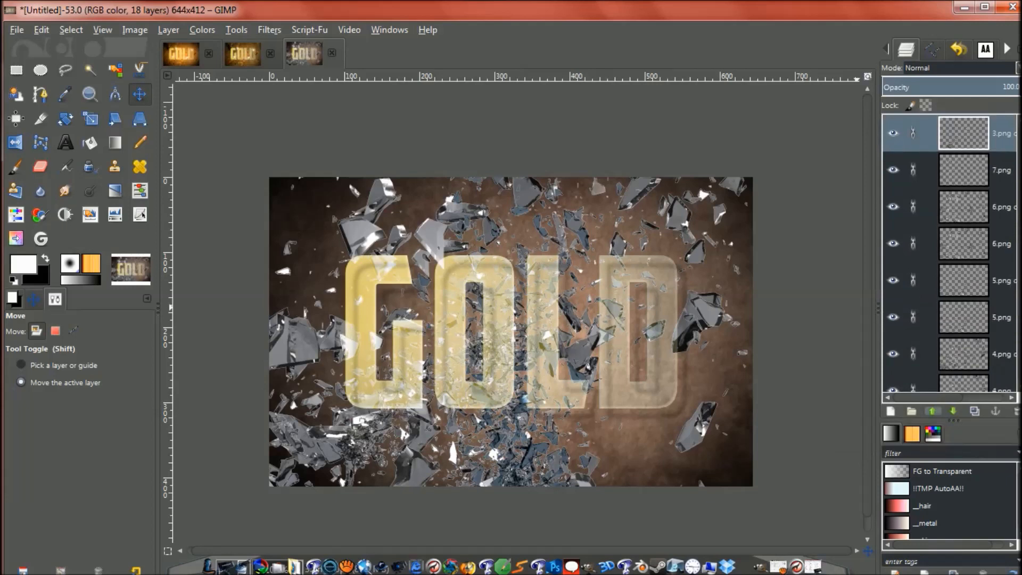
left_click(933, 411)
Raise the copy of 4.png in the layer stack until it sits directly above the copy of 3.png
scroll(905, 294, "down", 5)
left_click(916, 294)
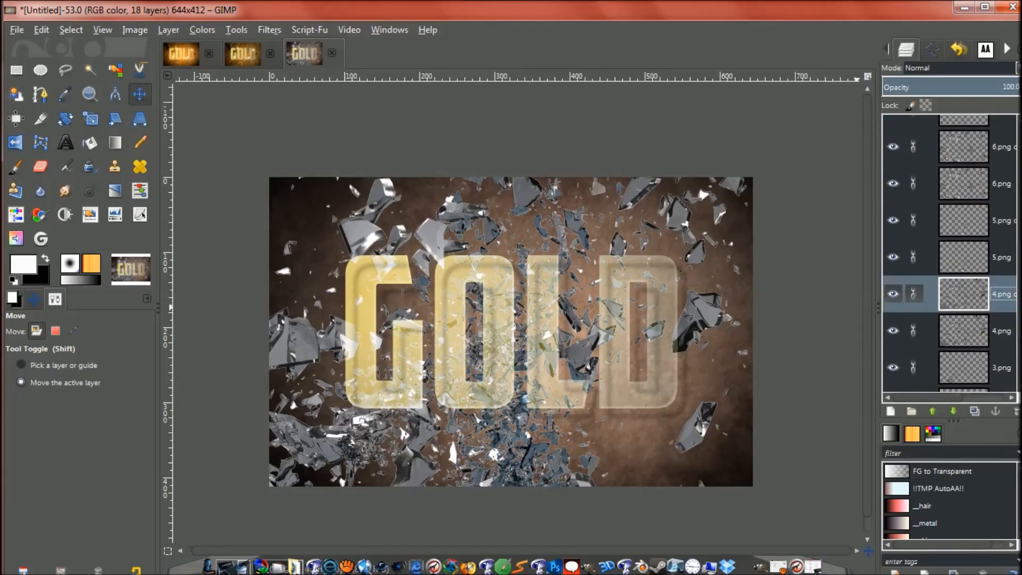
left_click(933, 411)
left_click(932, 411)
left_click(932, 411)
left_click(932, 411)
left_click(933, 411, "shift")
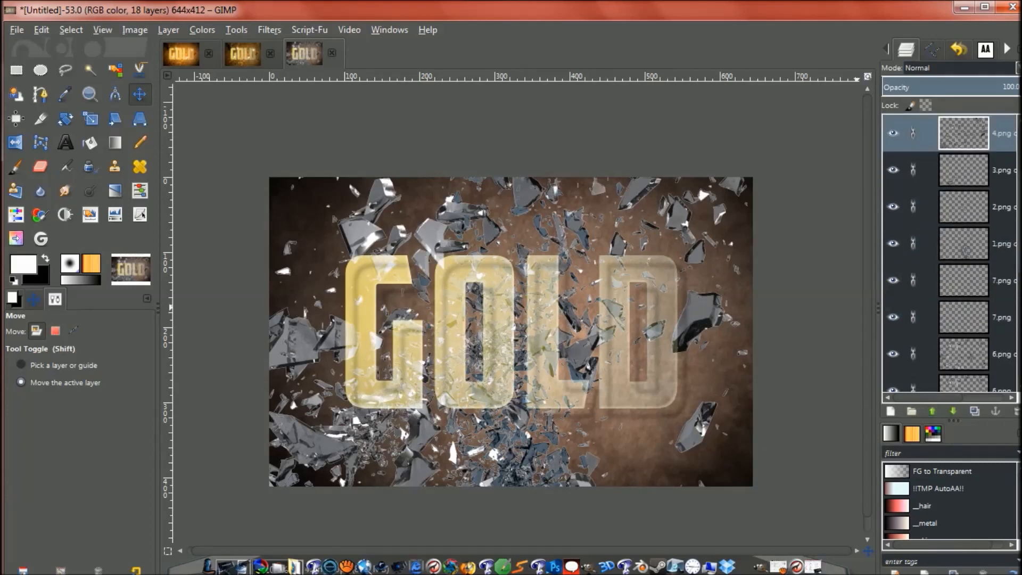
Raise the copy of 5.png in the layer stack above the copy of 4.png
scroll(914, 280, "down", 3)
left_click(915, 334)
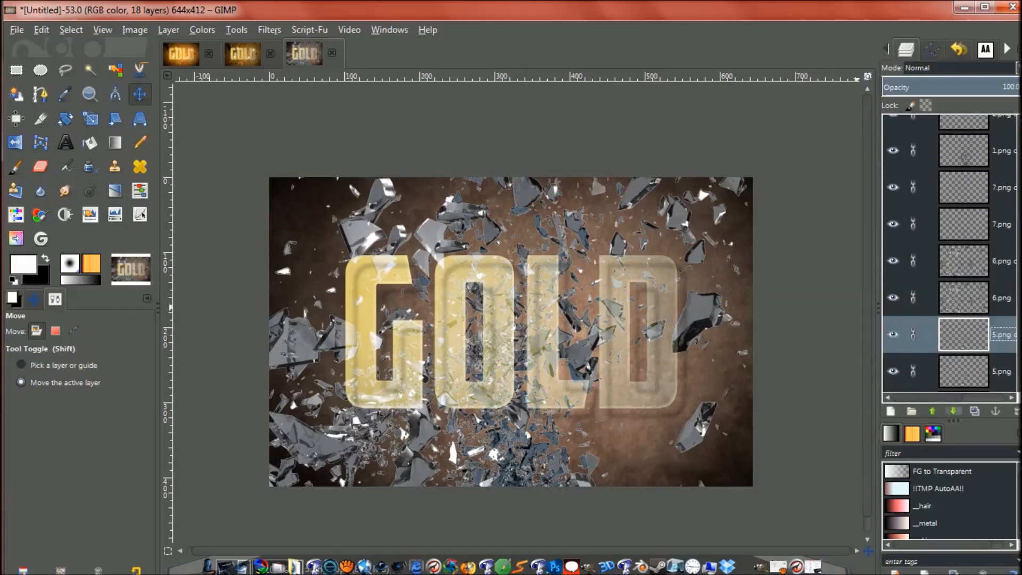
left_click(933, 412)
left_click(932, 411)
left_click(933, 411)
left_click(933, 411)
left_click(932, 411)
left_click(932, 411)
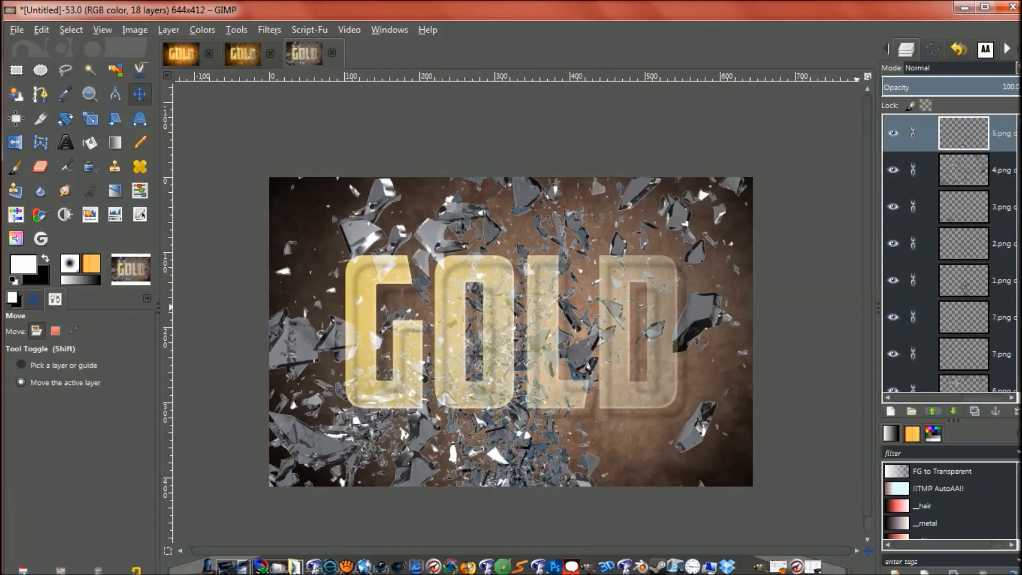
left_click(933, 411)
left_click(932, 411)
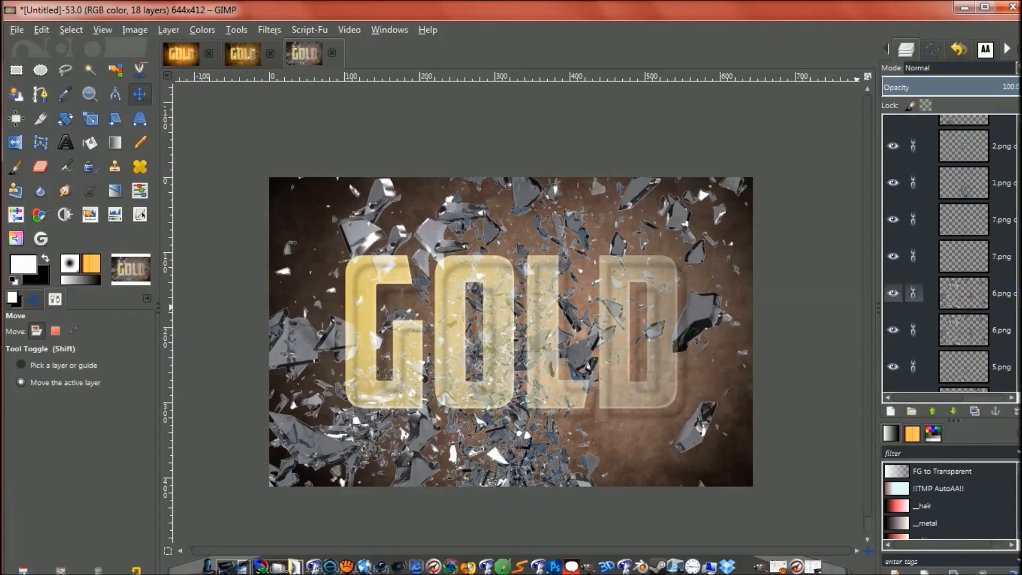
Raise the copy of 6.png in the layer stack until it sits directly above the copy of 4.png
left_click(958, 293)
left_click(932, 411)
left_click(932, 411)
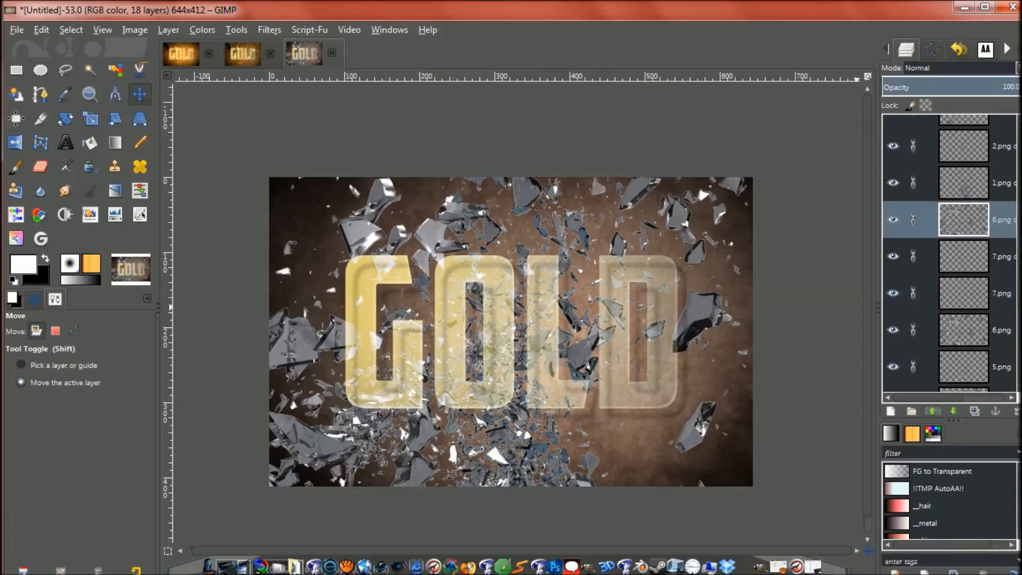
left_click(932, 411)
left_click(932, 411)
left_click(933, 411)
left_click(933, 411)
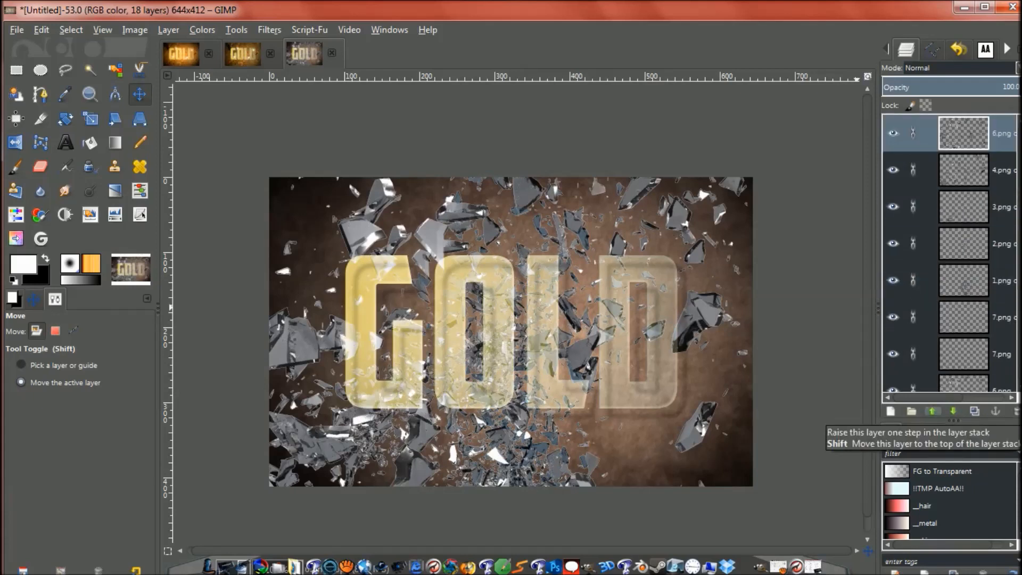
Raise the copy of 7.png in the layer stack until it sits directly above the copy of 6.png
scroll(950, 253, "down", 3)
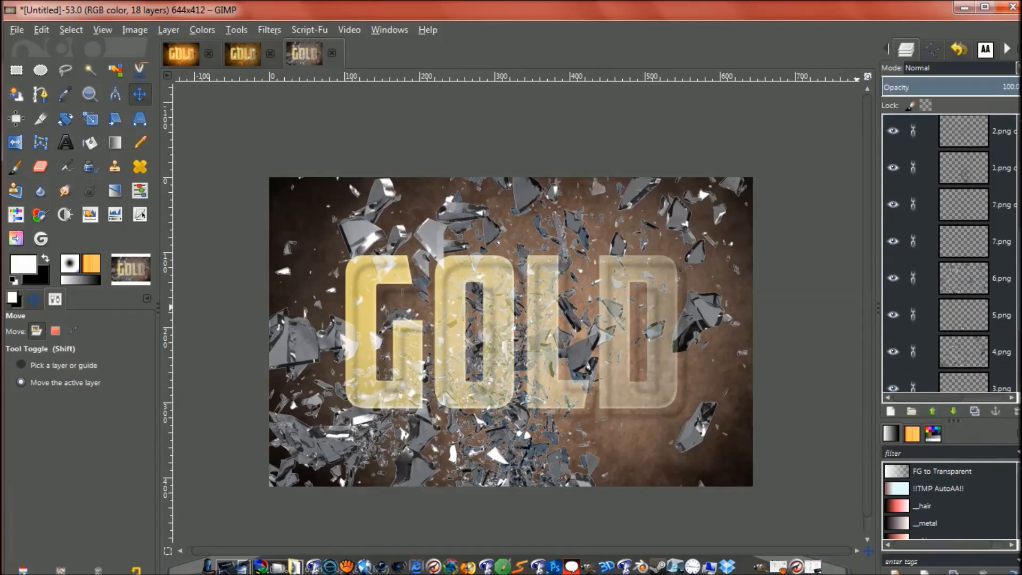
left_click(964, 205)
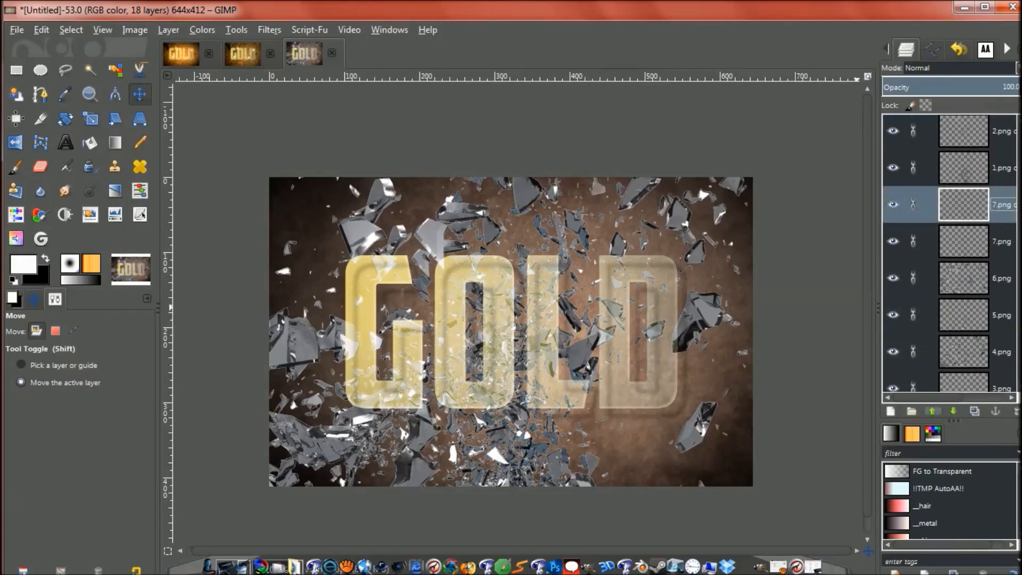
left_click(933, 411)
left_click(932, 411)
left_click(933, 411)
left_click(932, 411)
left_click(932, 411)
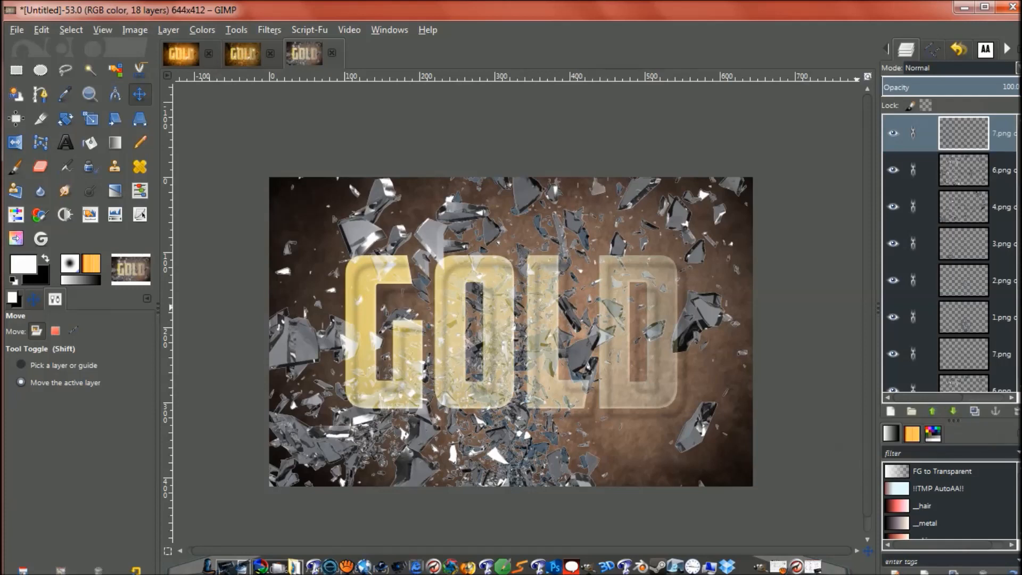
Set the blend mode of the original 1.png and 2.png shard layers, just above the wall texture, to Overlay
scroll(950, 253, "up", 3)
scroll(951, 253, "down", 3)
scroll(950, 253, "down", 3)
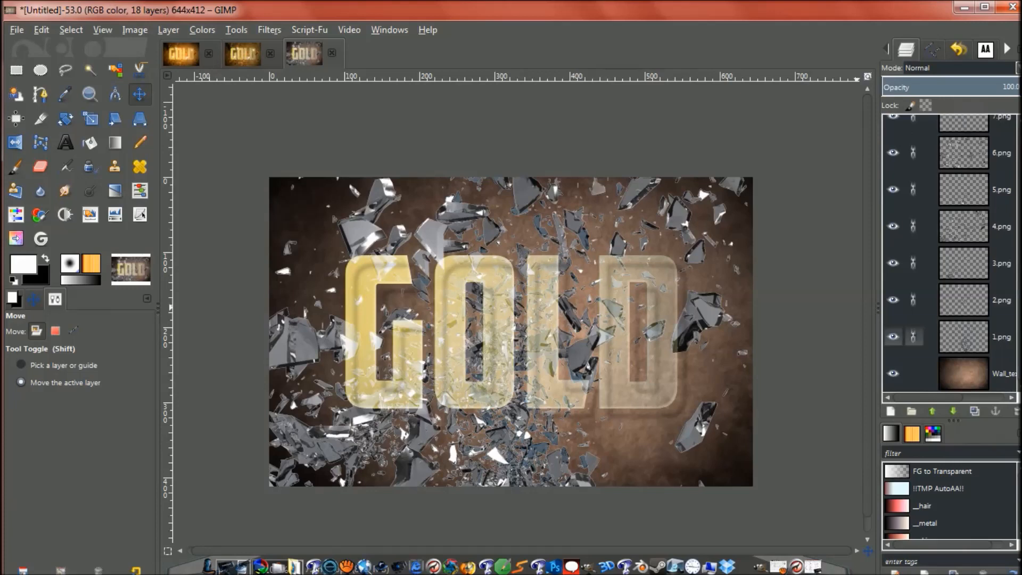
left_click(964, 337)
left_click(960, 68)
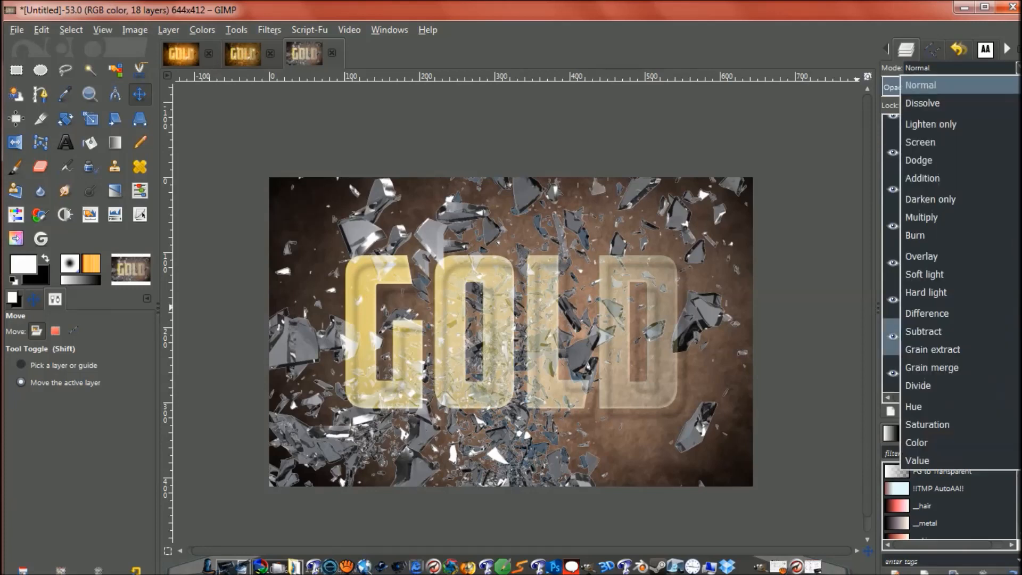
left_click(922, 256)
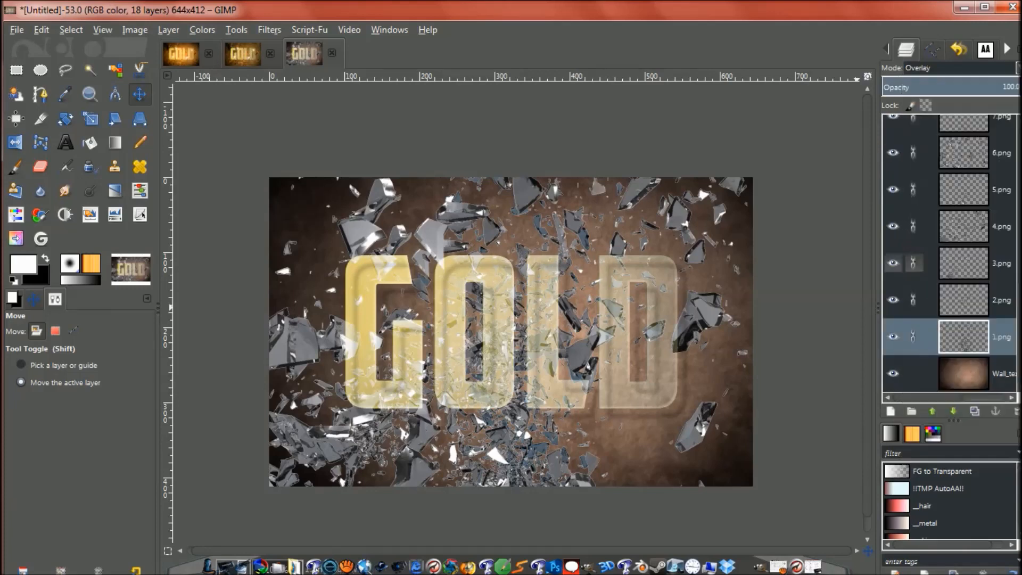
left_click(1001, 300)
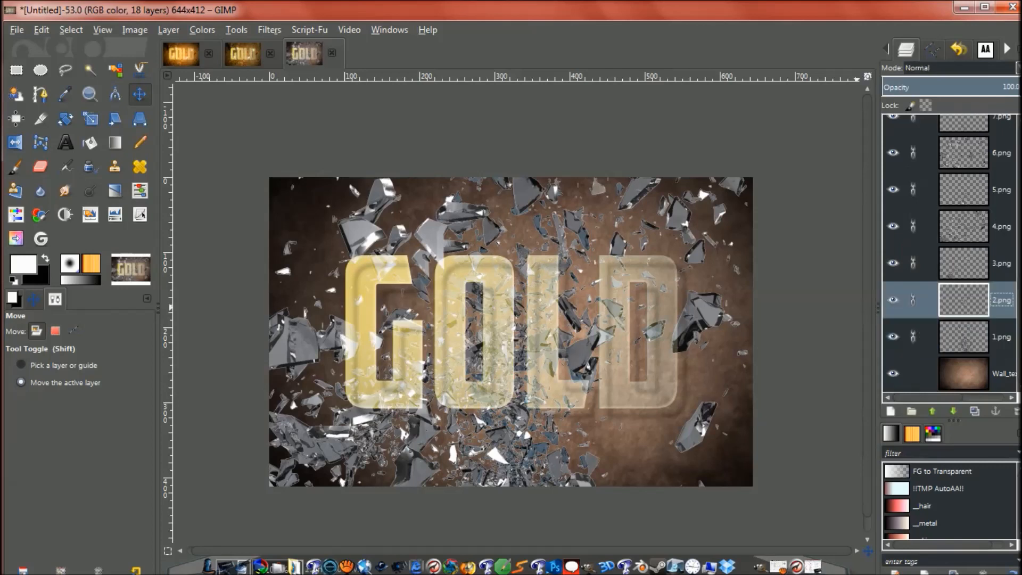
left_click(960, 68)
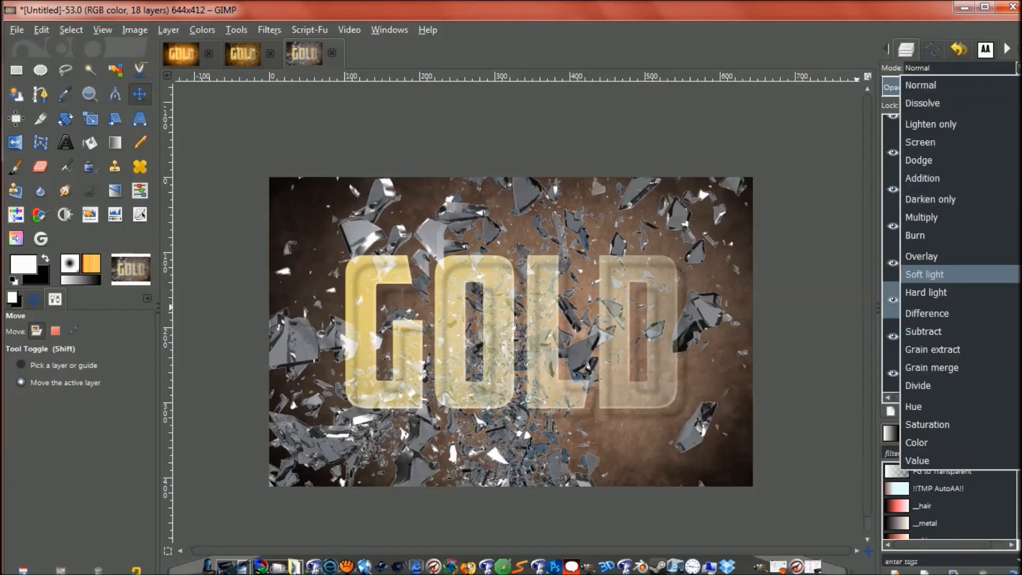
left_click(917, 256)
Set the blend mode of the original 3.png and 4.png shard layers to Overlay
left_click(1001, 263)
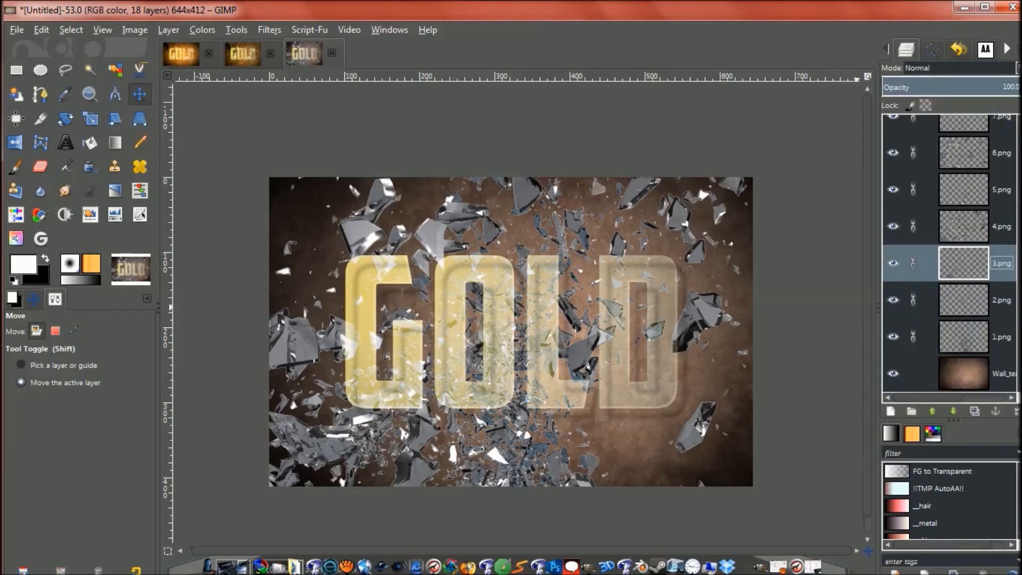
left_click(960, 68)
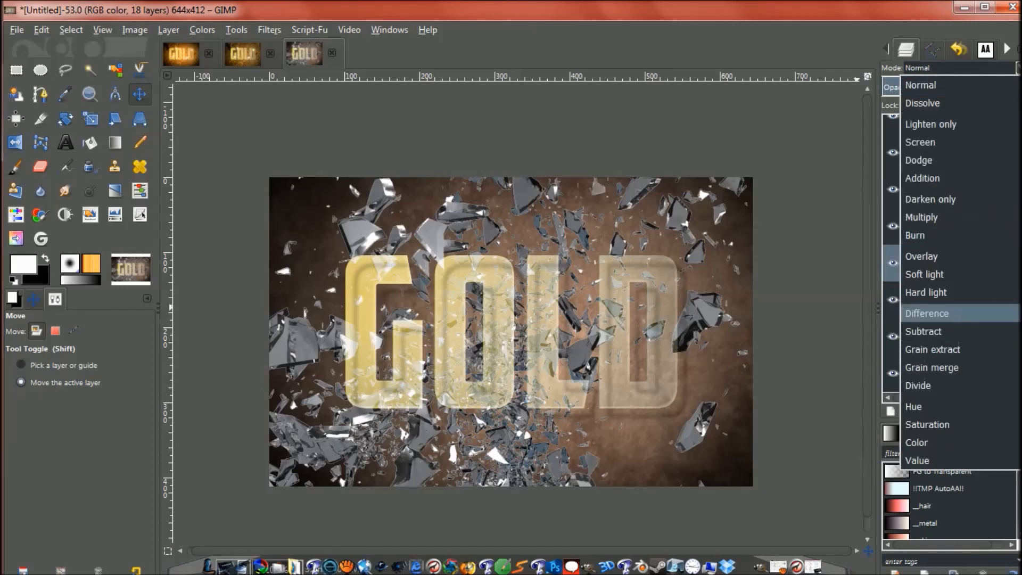
left_click(921, 256)
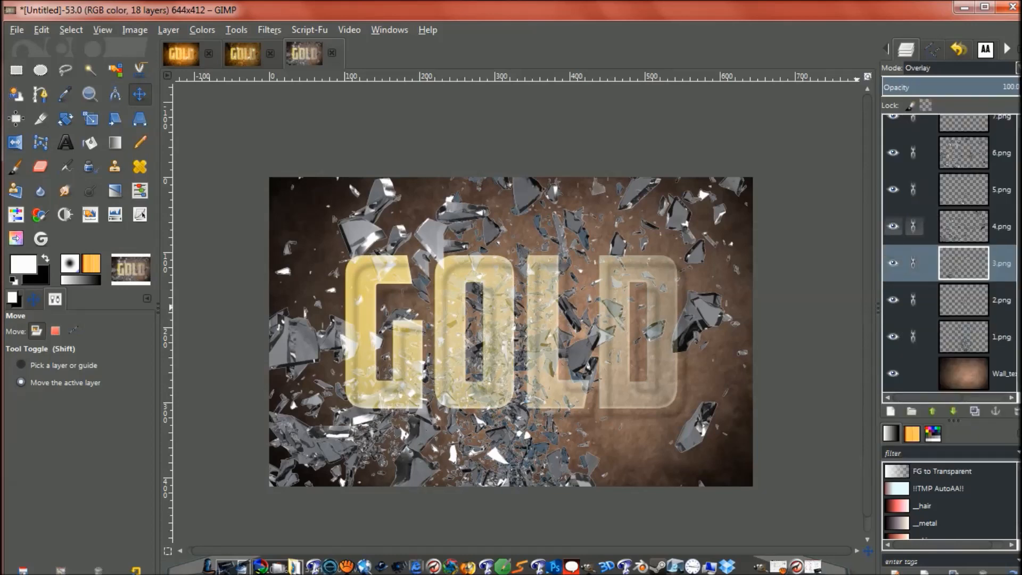
left_click(1001, 226)
left_click(961, 68)
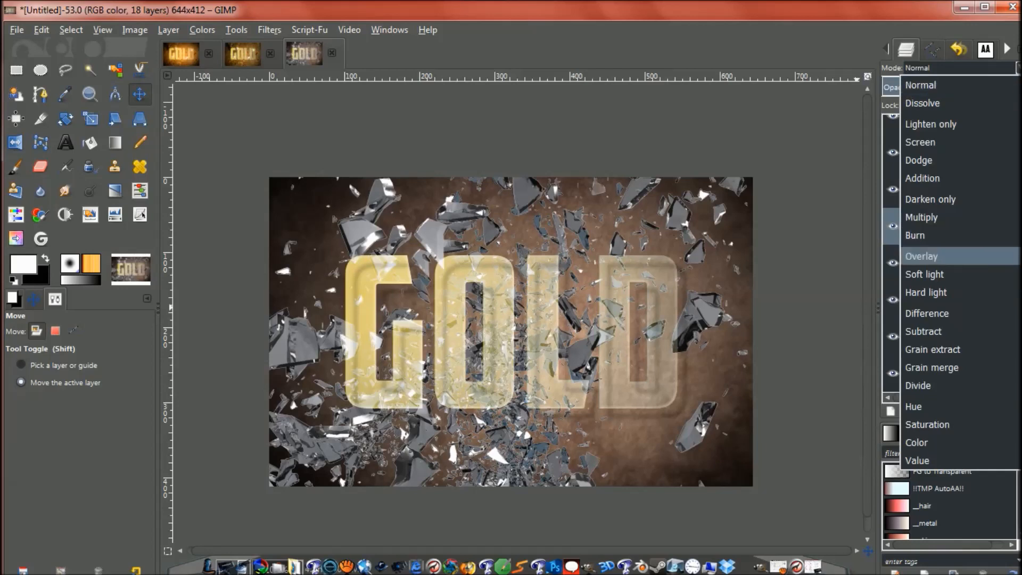
left_click(924, 256)
Set the blend mode of the original 5.png, 6.png and 7.png shard layers to Overlay
left_click(964, 190)
left_click(961, 68)
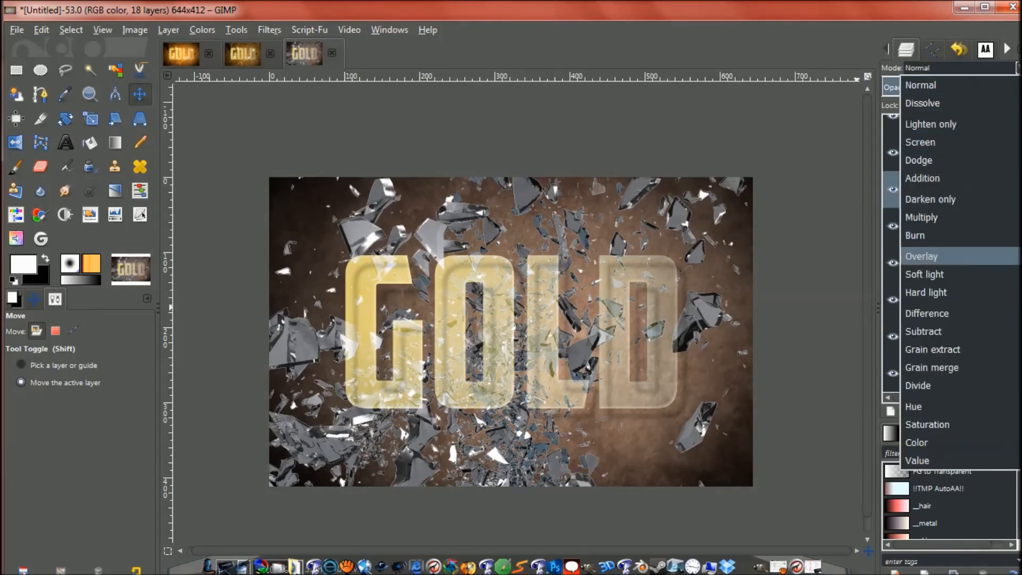
left_click(922, 256)
left_click(964, 153)
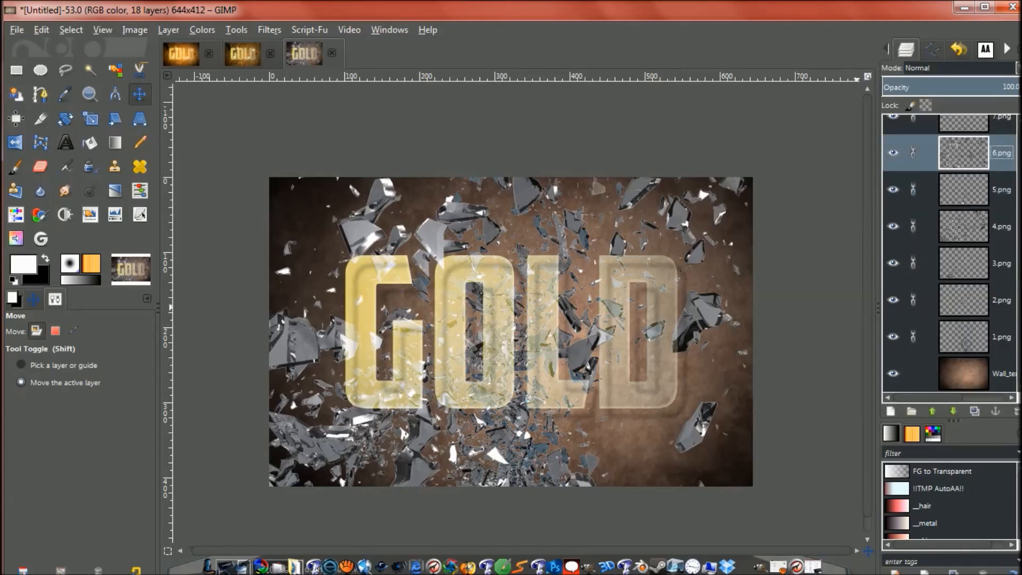
left_click(960, 68)
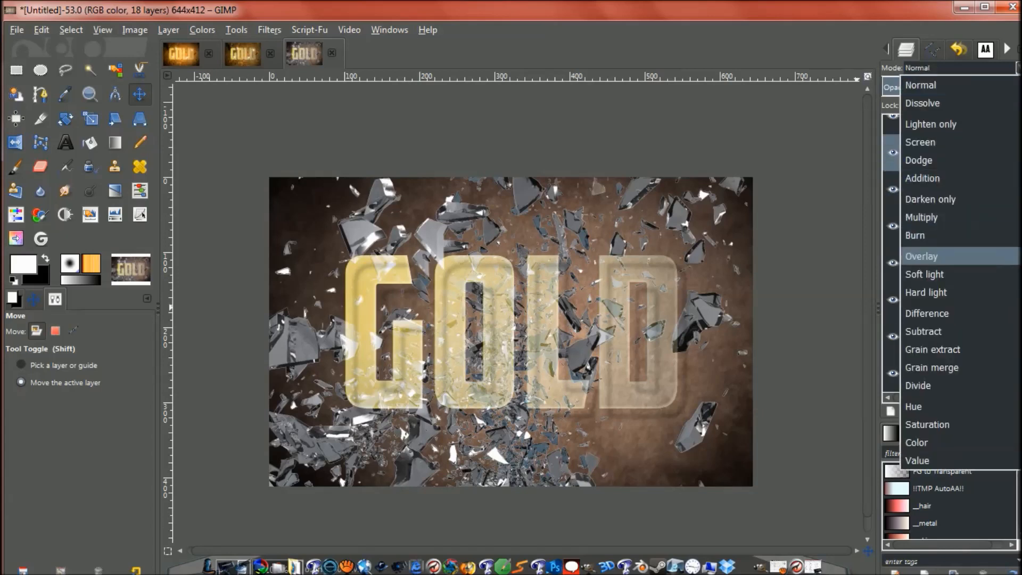
left_click(921, 256)
left_click(964, 122)
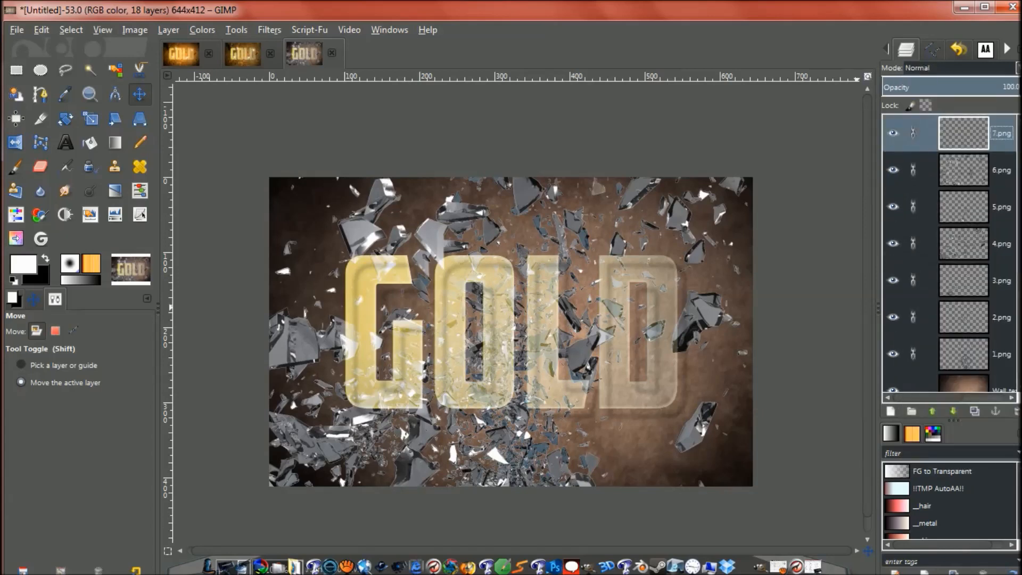
left_click(960, 68)
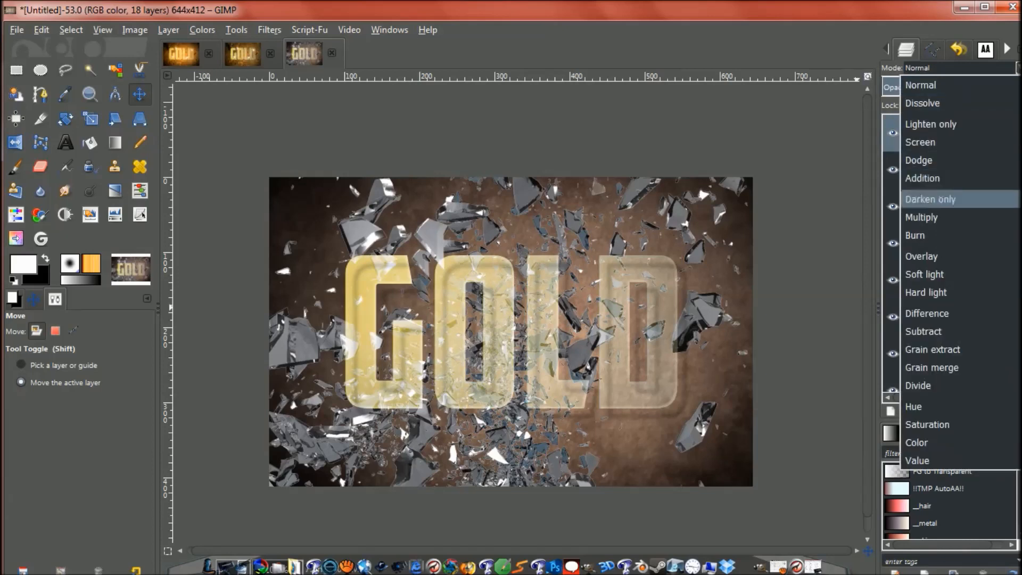
left_click(922, 256)
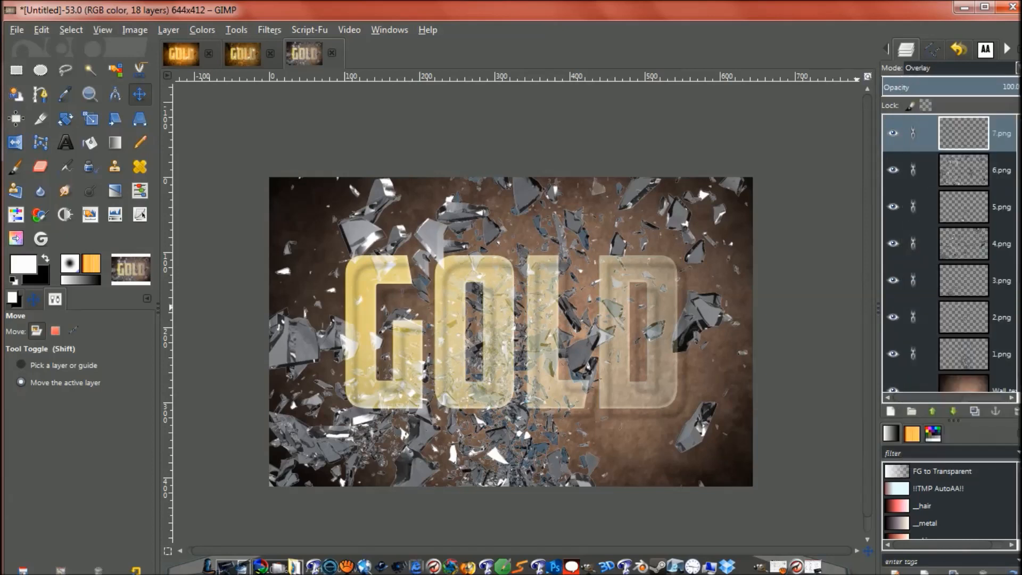
Set the blend mode of the copies of 1.png and 2.png to Overlay
scroll(905, 280, "up", 5)
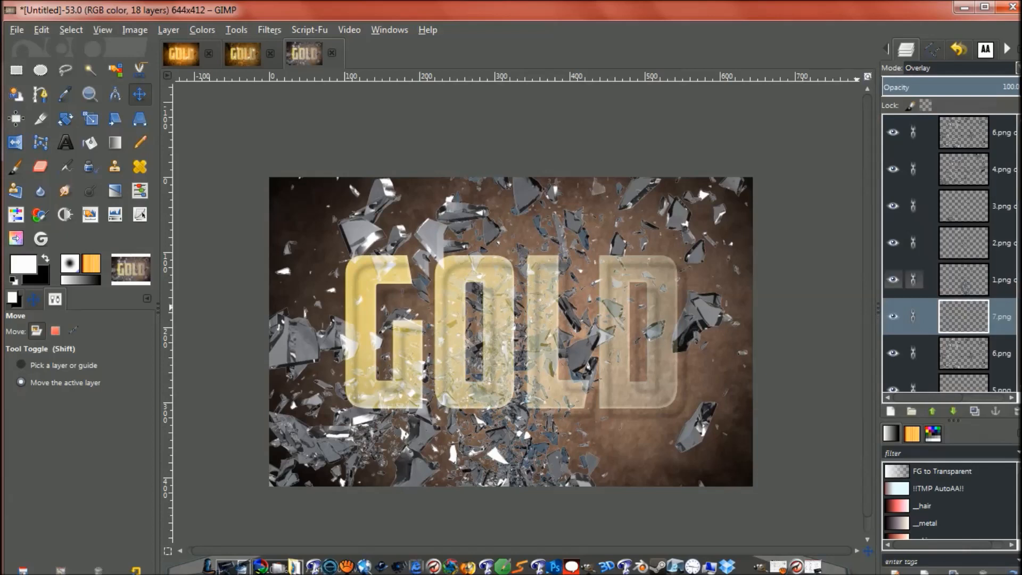
left_click(927, 280)
left_click(948, 68)
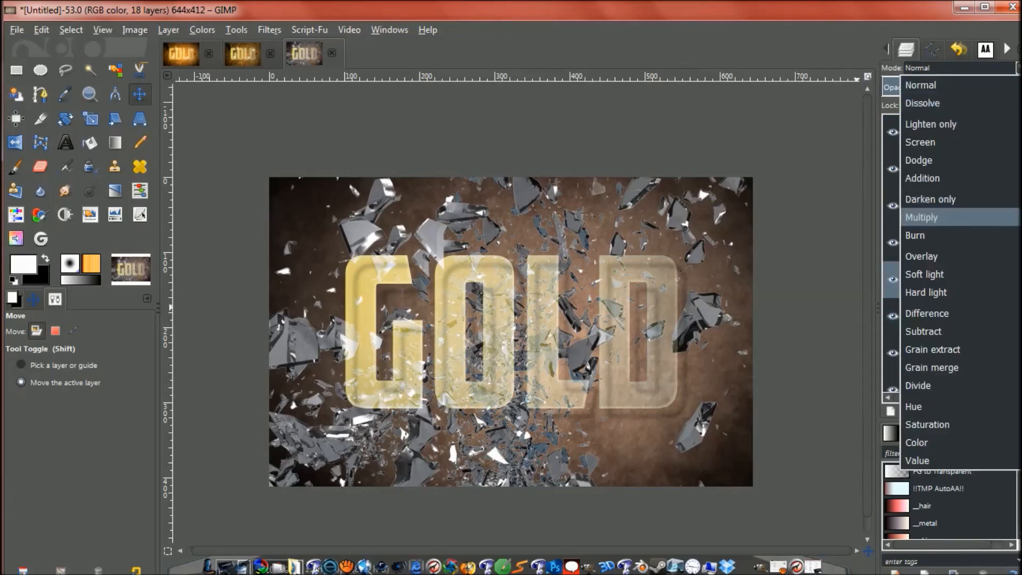
left_click(922, 256)
left_click(913, 242)
left_click(948, 68)
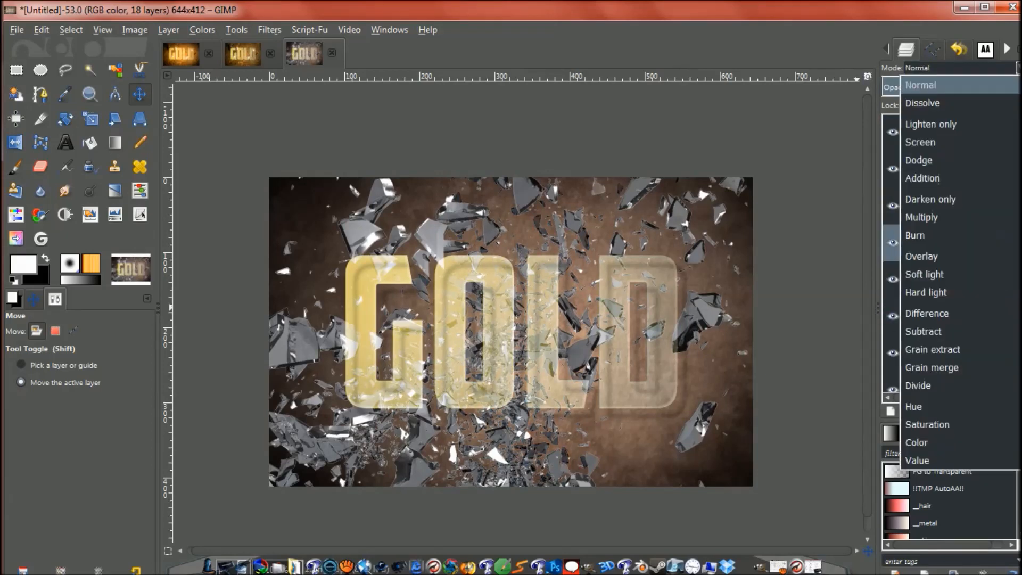
left_click(922, 256)
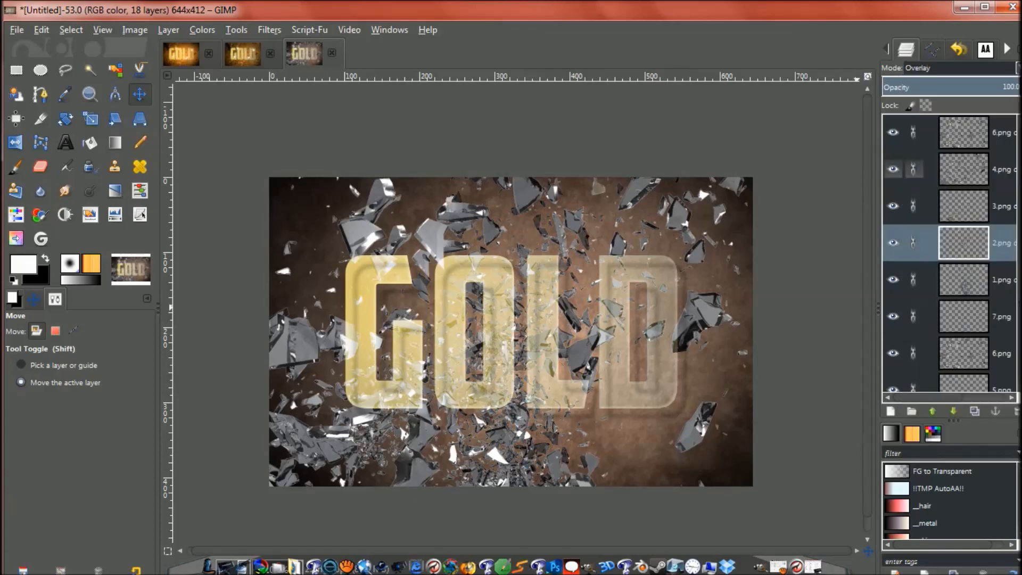
Set the blend mode of the copies of 3.png and 4.png to Overlay
left_click(964, 170)
left_click(964, 206)
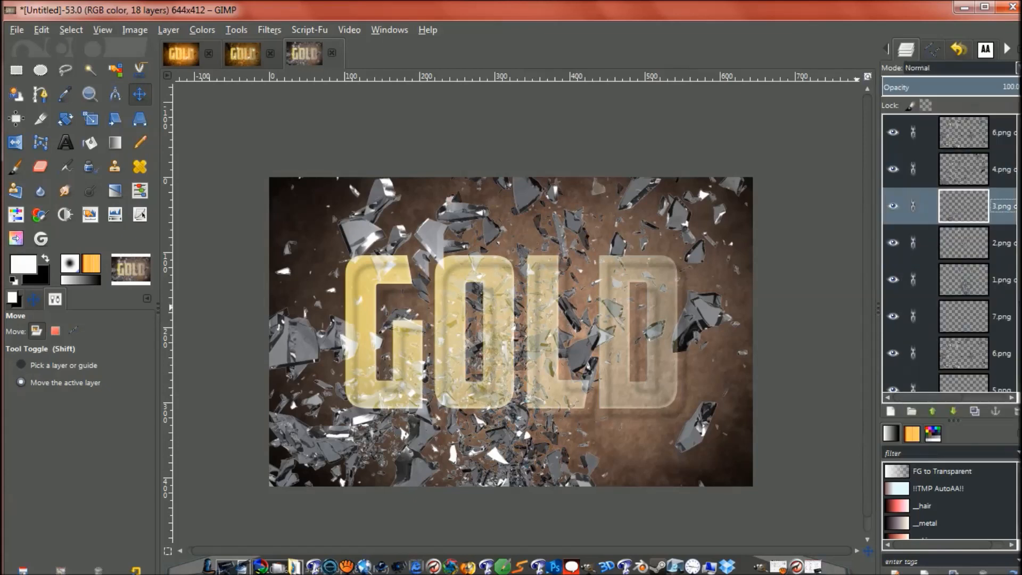
left_click(948, 68)
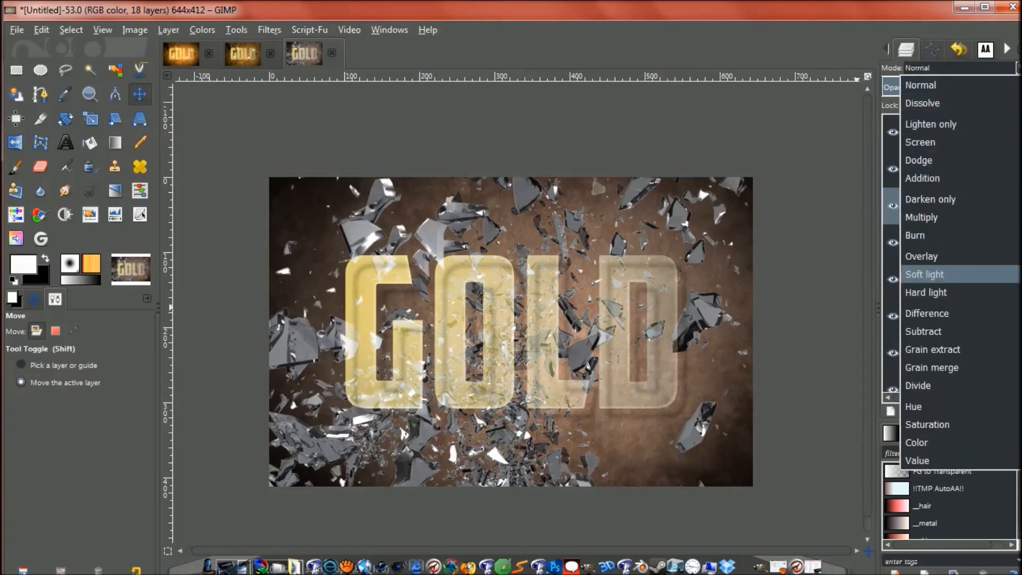
left_click(922, 256)
left_click(964, 169)
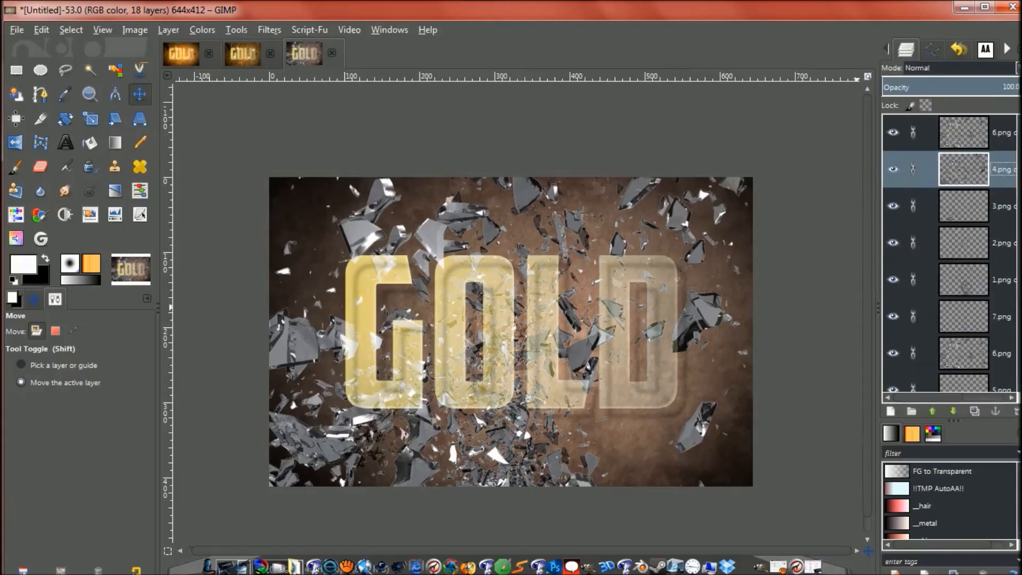
left_click(948, 68)
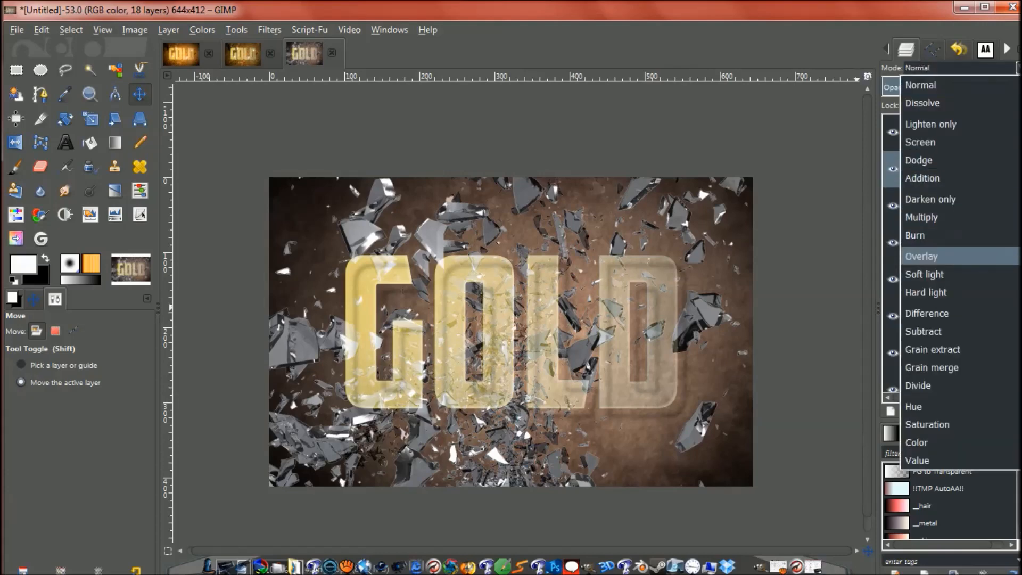
left_click(922, 256)
Set the blend mode of the copies of 6.png and 7.png to Overlay
left_click(963, 133)
left_click(948, 68)
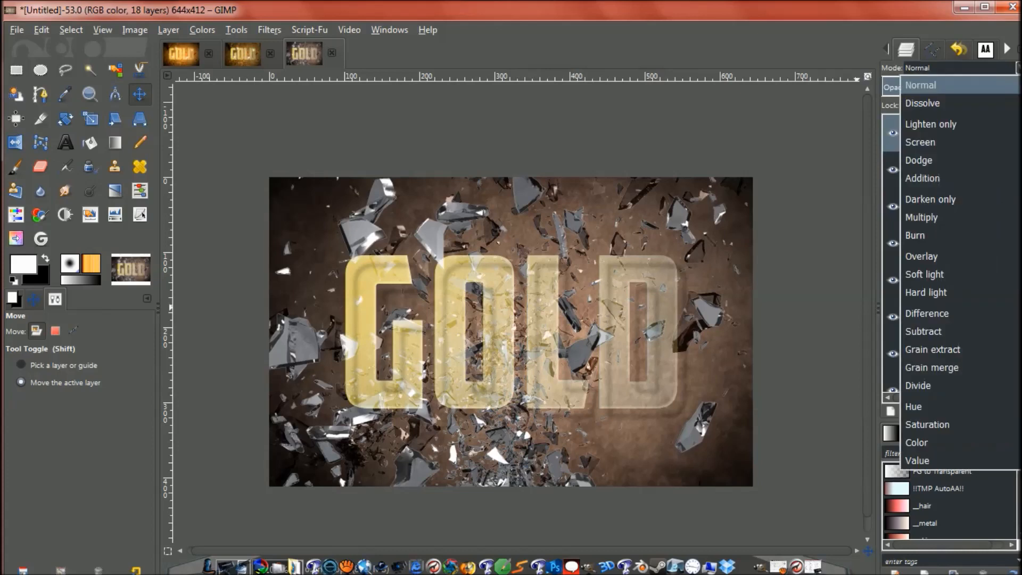
left_click(922, 256)
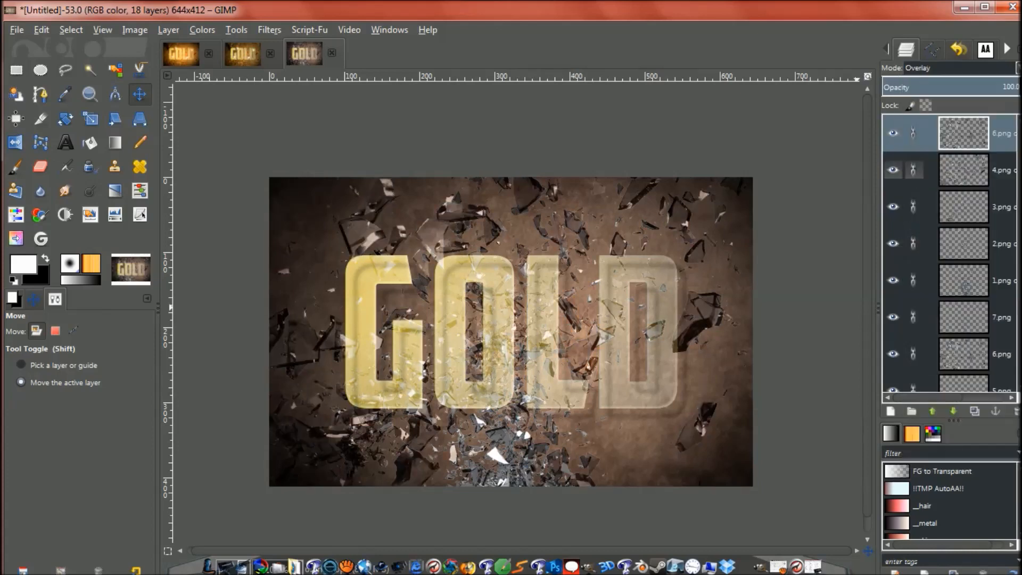
scroll(964, 239, "up", 4)
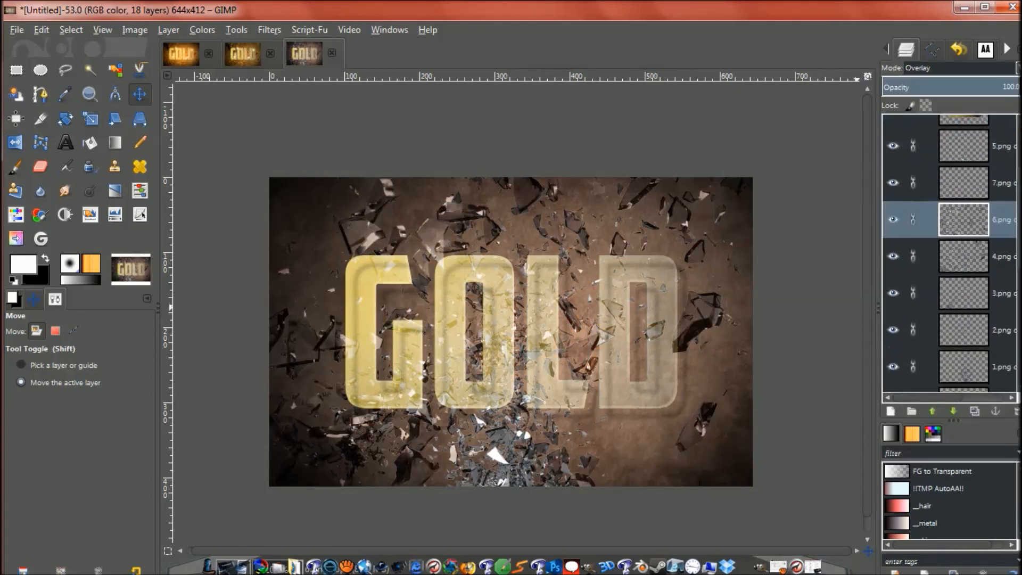
left_click(964, 221)
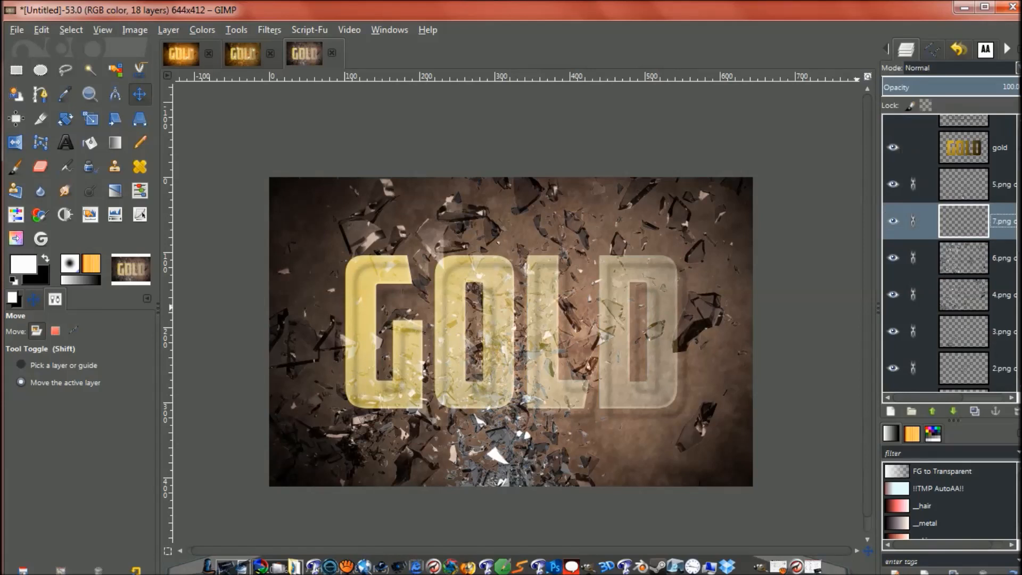
left_click(958, 67)
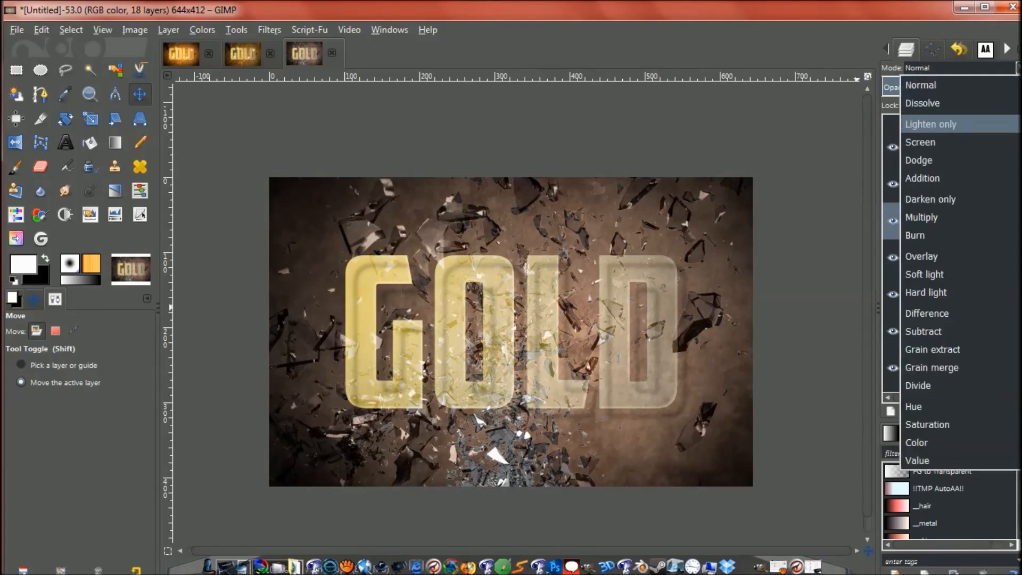
key("Down")
key("Down")
key("Down")
key("Down")
key("Down")
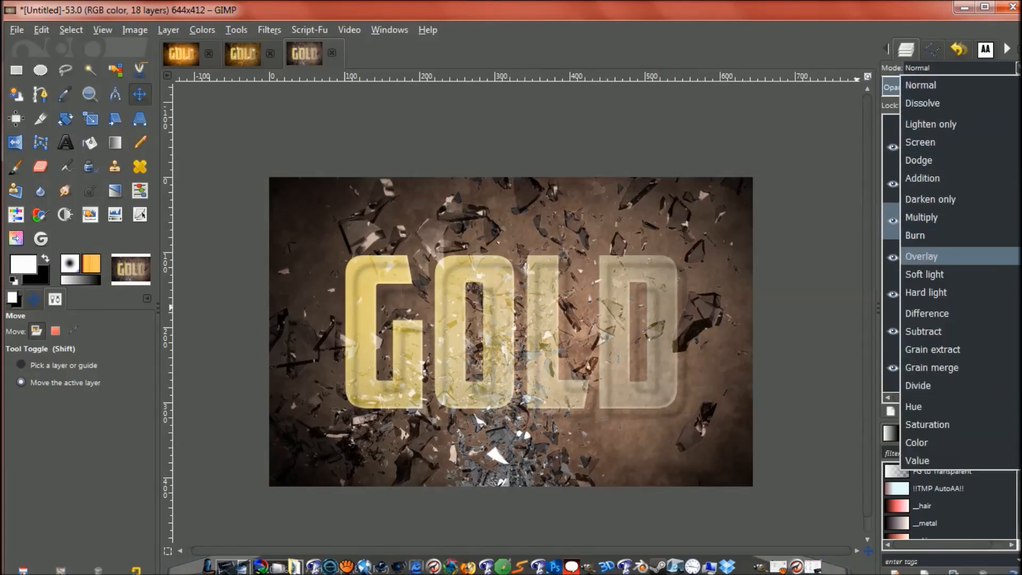
key("Return")
Set the copy of 5.png to Overlay and lower it in the stack to just below the copy of 6.png
left_click(964, 185)
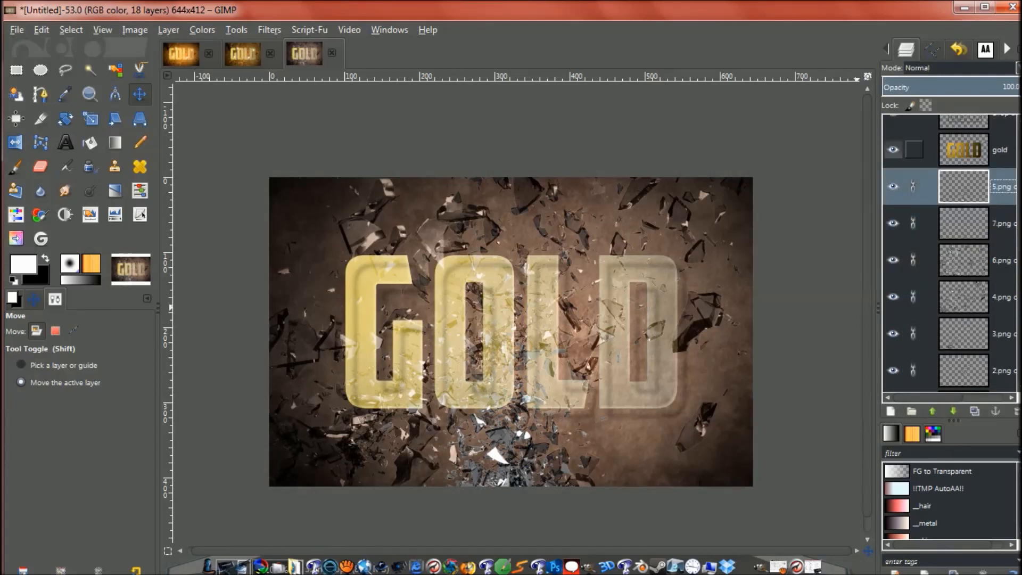
left_click(960, 68)
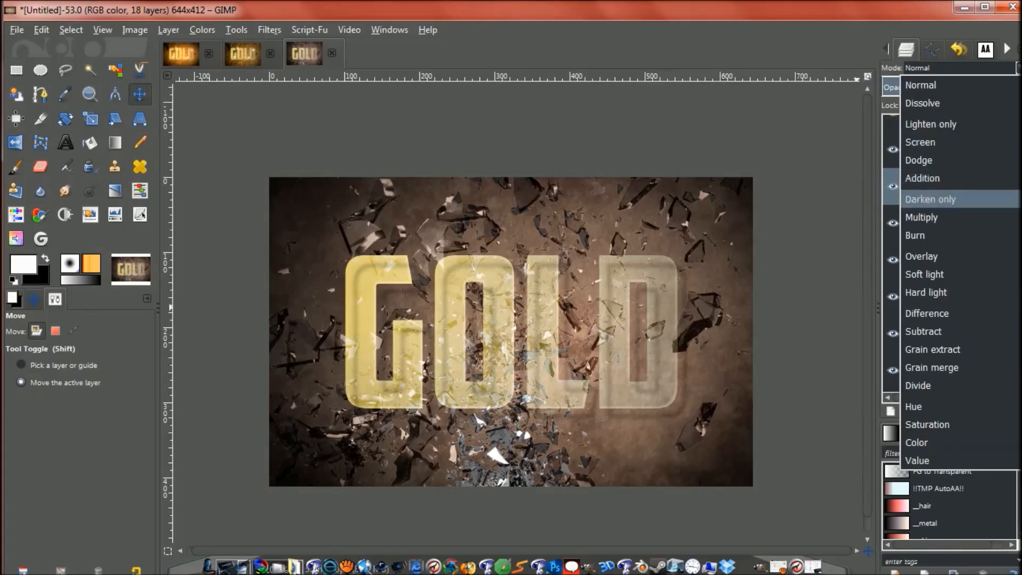
left_click(922, 256)
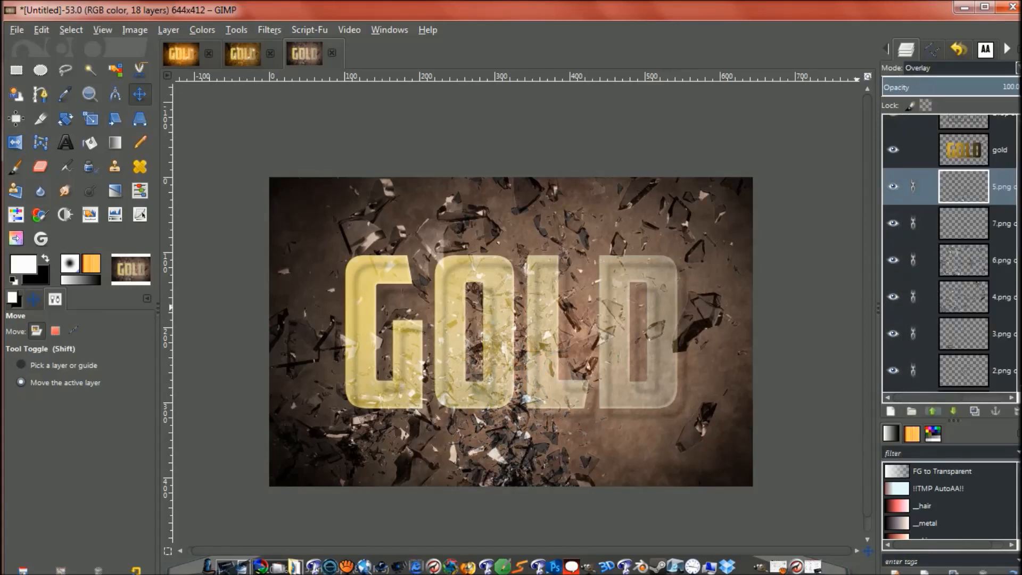
left_click(953, 411)
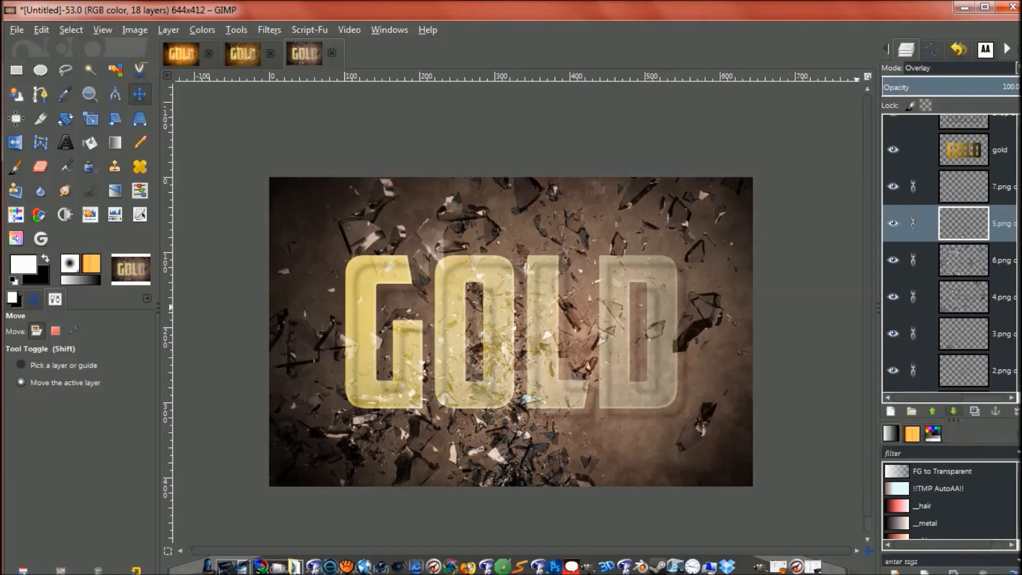
left_click(953, 411)
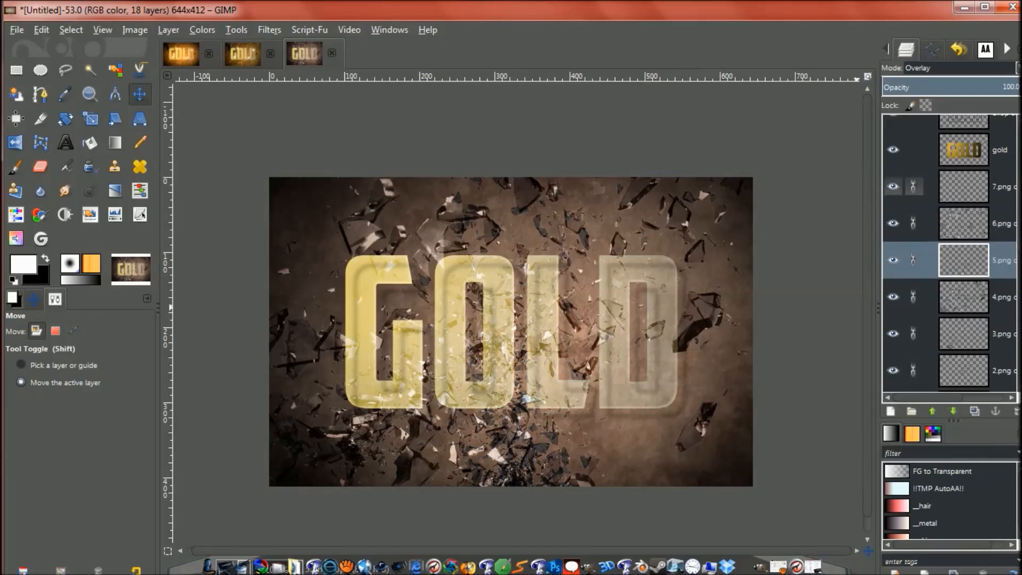
Start Filter Pack on the original 1.png layer above the wall texture, reset its settings and shift the hue toward yellow
scroll(914, 187, "down", 3)
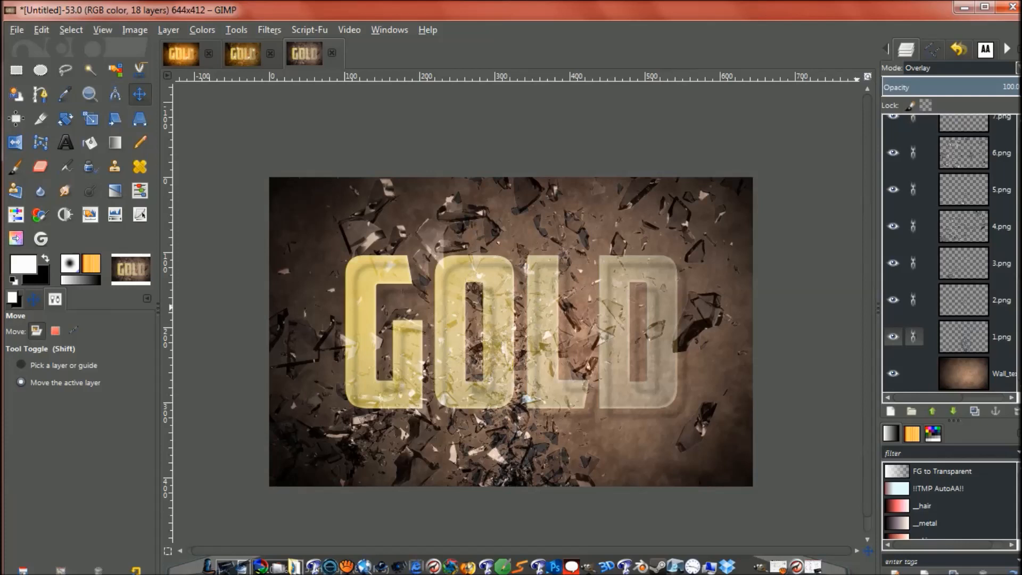
left_click(963, 337)
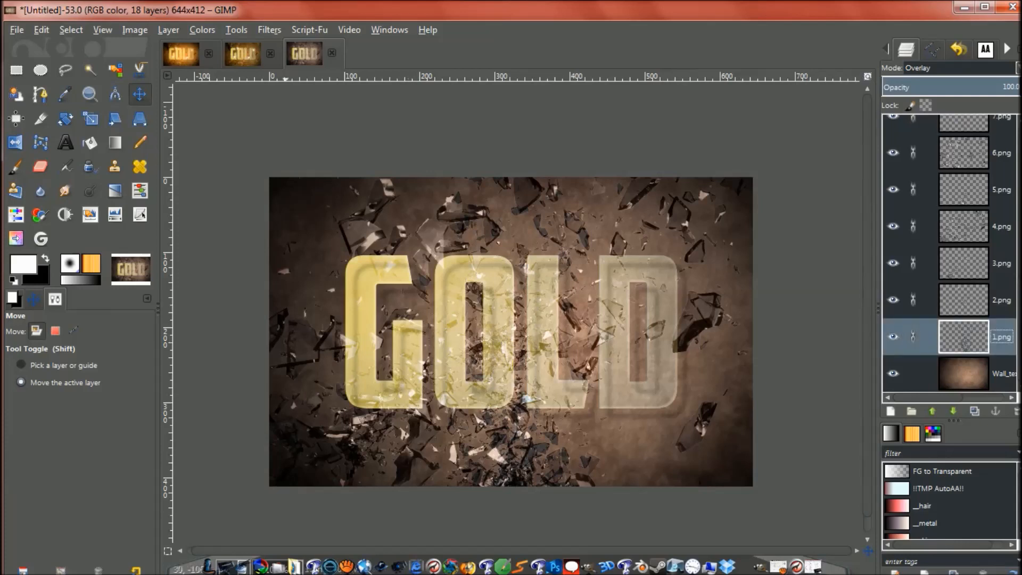
left_click(202, 30)
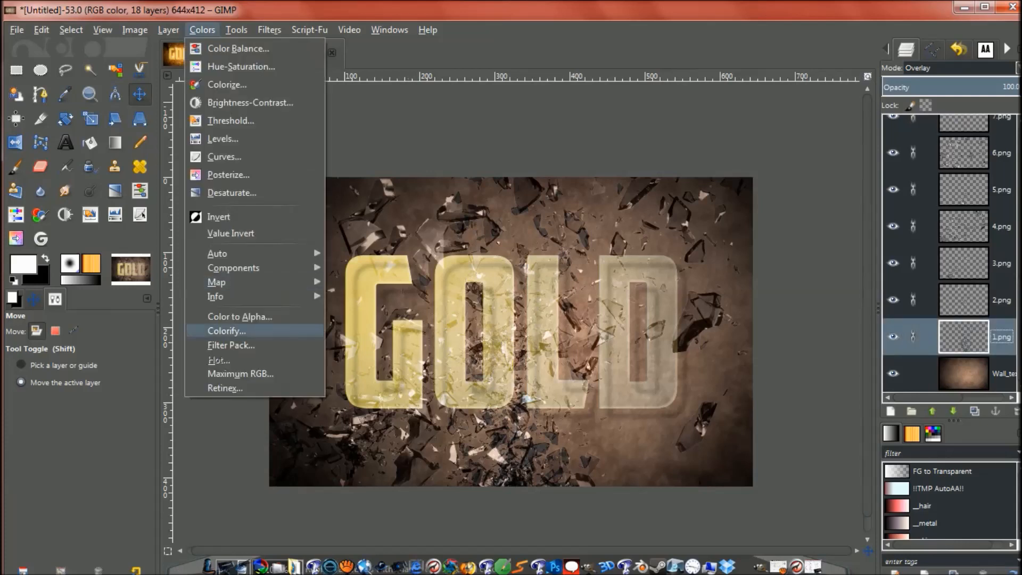
left_click(230, 345)
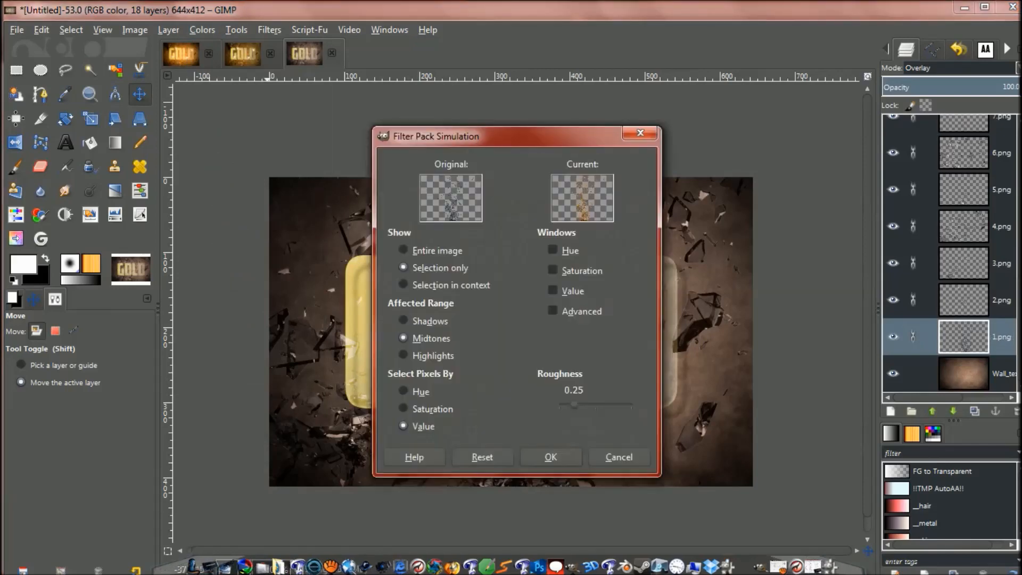
left_click_drag(453, 137, 312, 80)
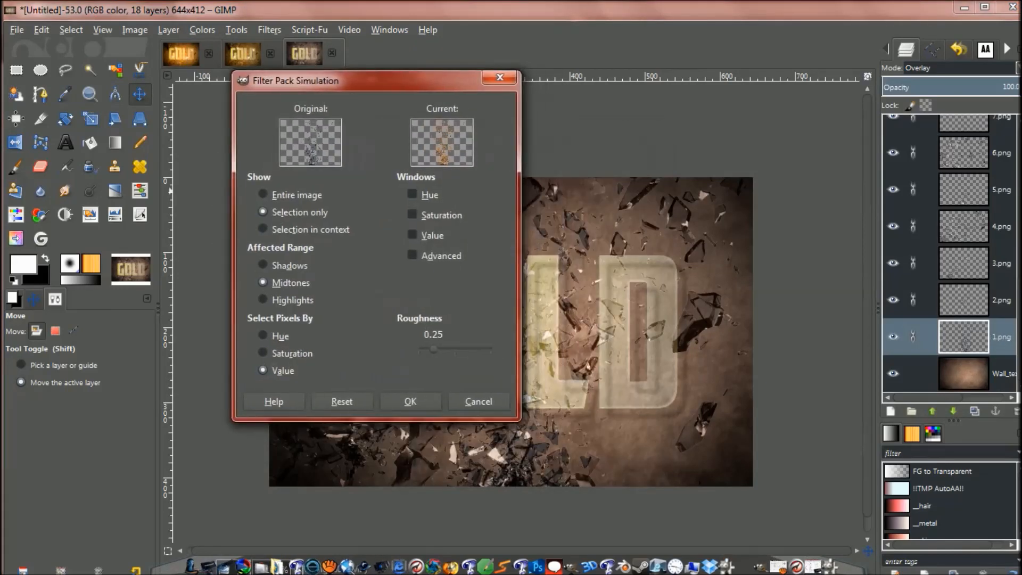
left_click(342, 401)
left_click(412, 195)
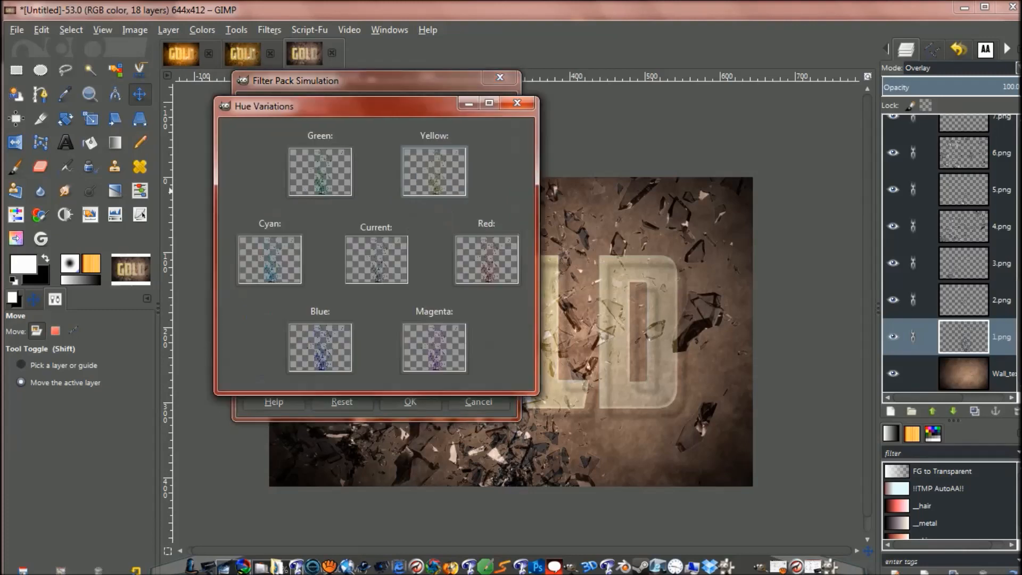
left_click(436, 187)
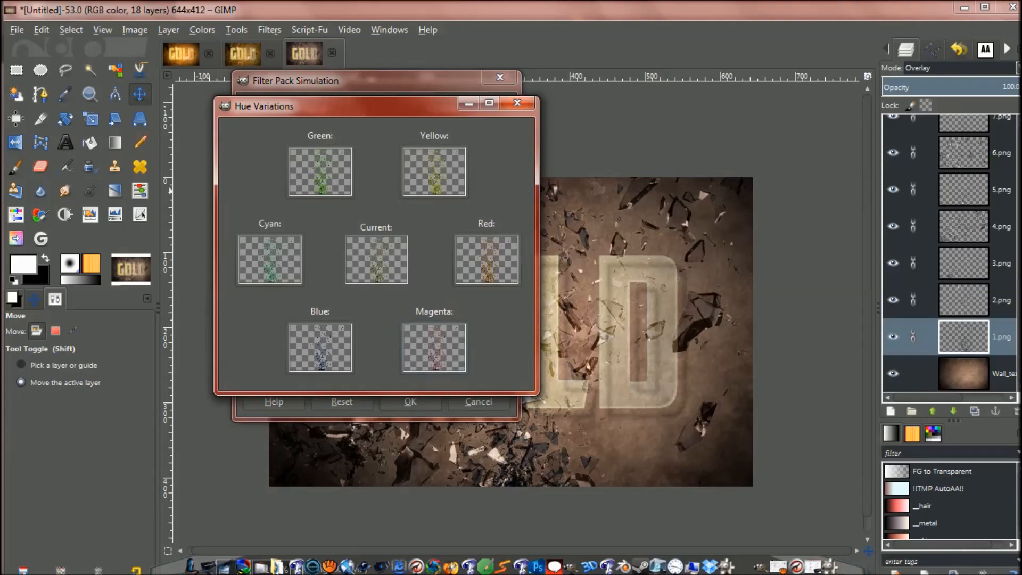
left_click(517, 103)
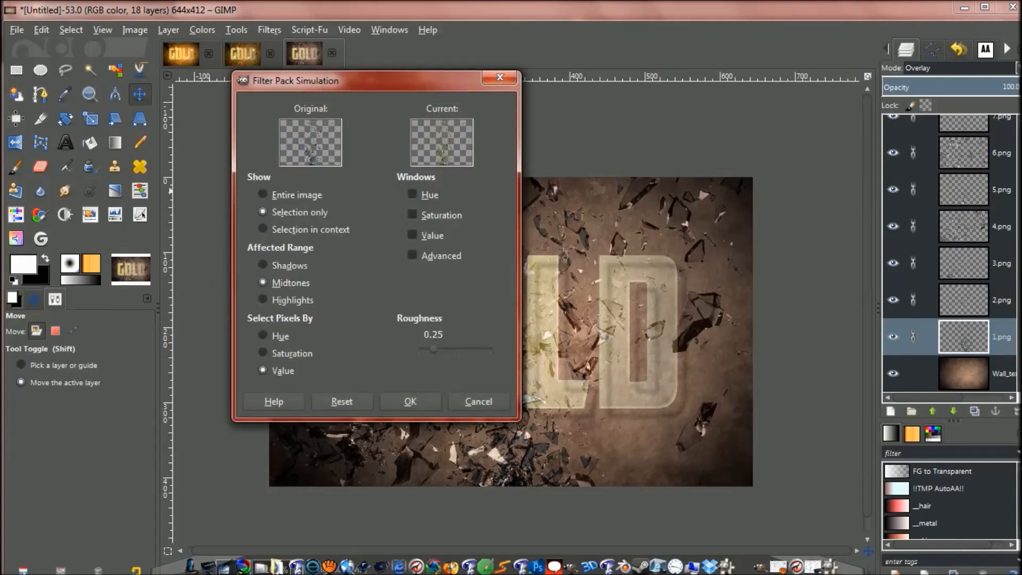
Shift the hue of the original 1.png layer toward red as well and apply the Filter Pack
key("alt+h")
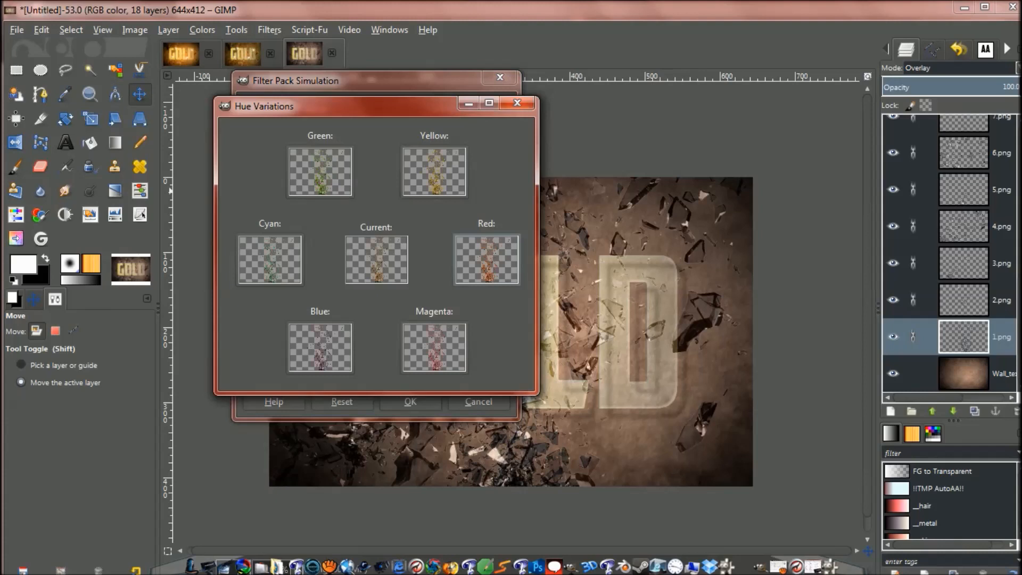
key("alt+h")
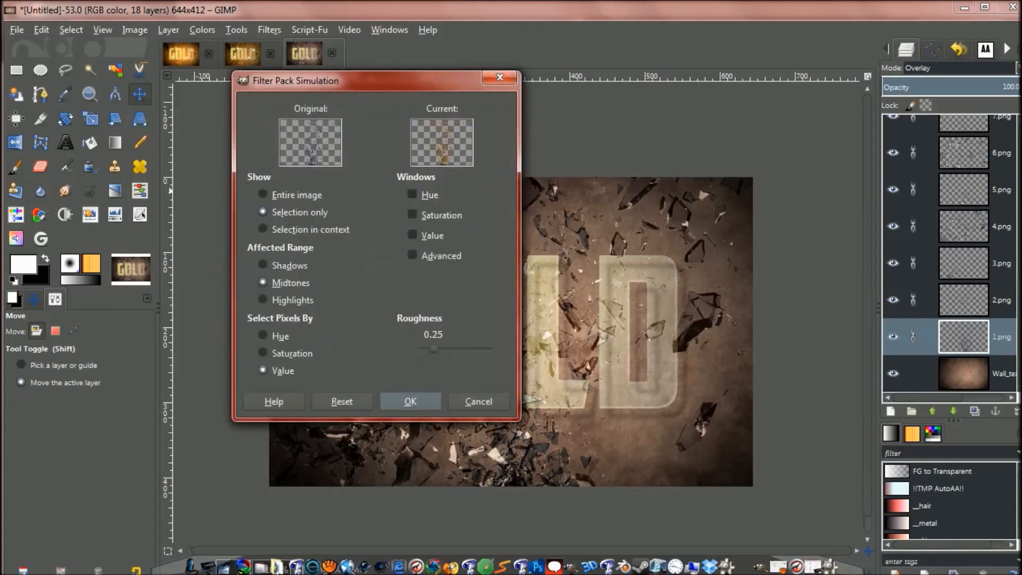
left_click(410, 401)
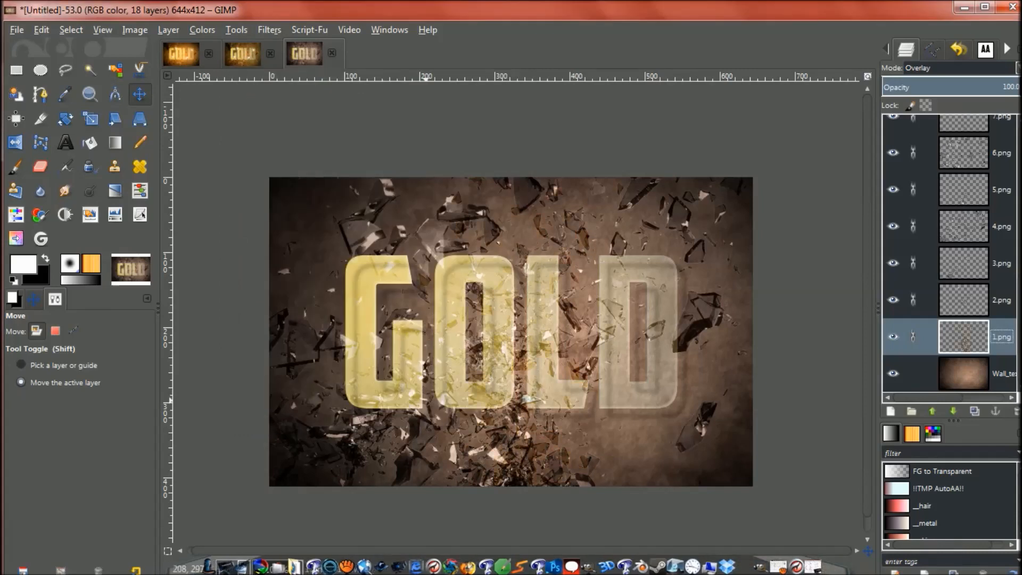
Apply Filter Pack to the original 2.png layer with the same golden hue settings
left_click(964, 300)
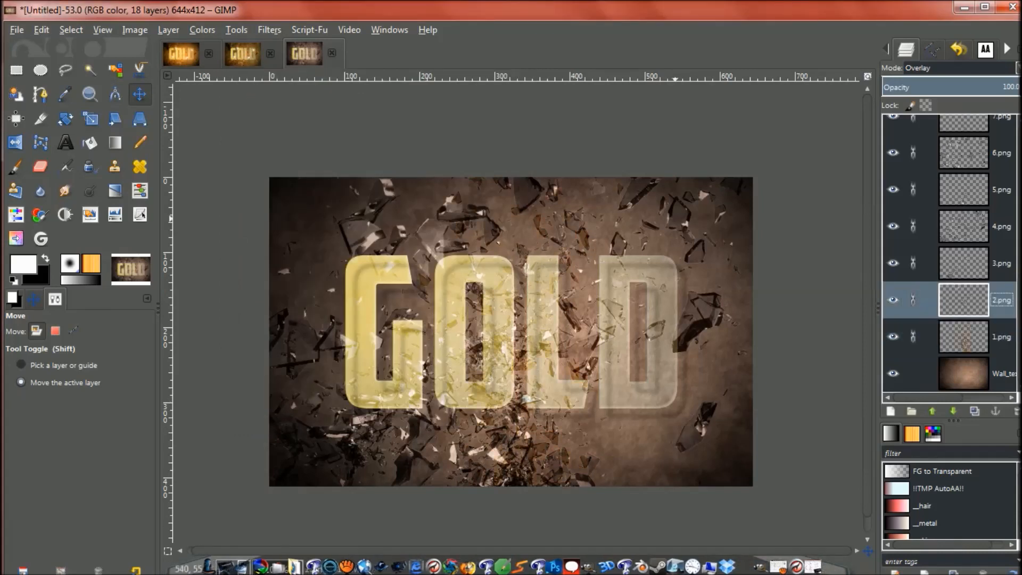
left_click(202, 30)
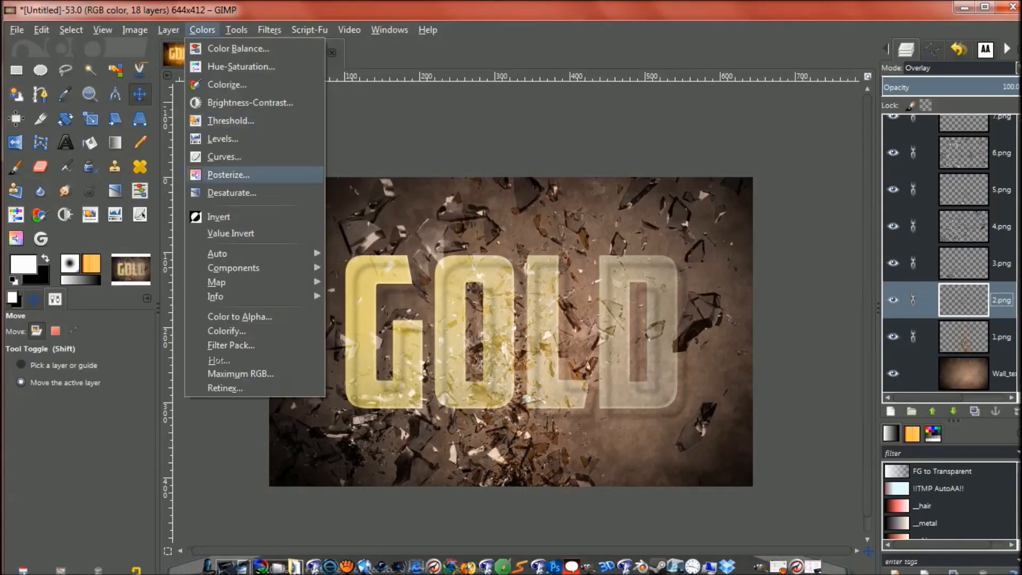
mouse_move(240, 268)
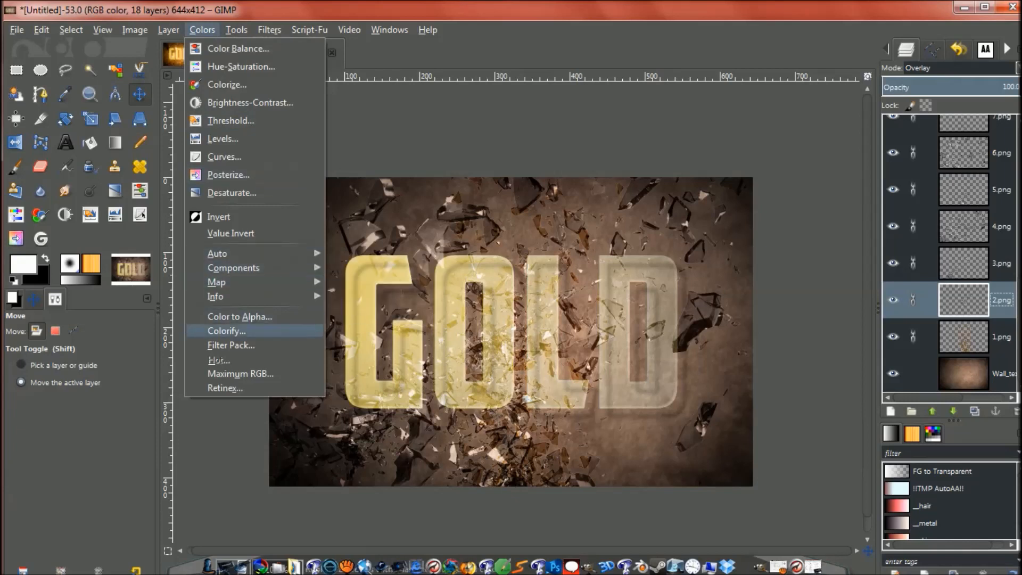
left_click(232, 345)
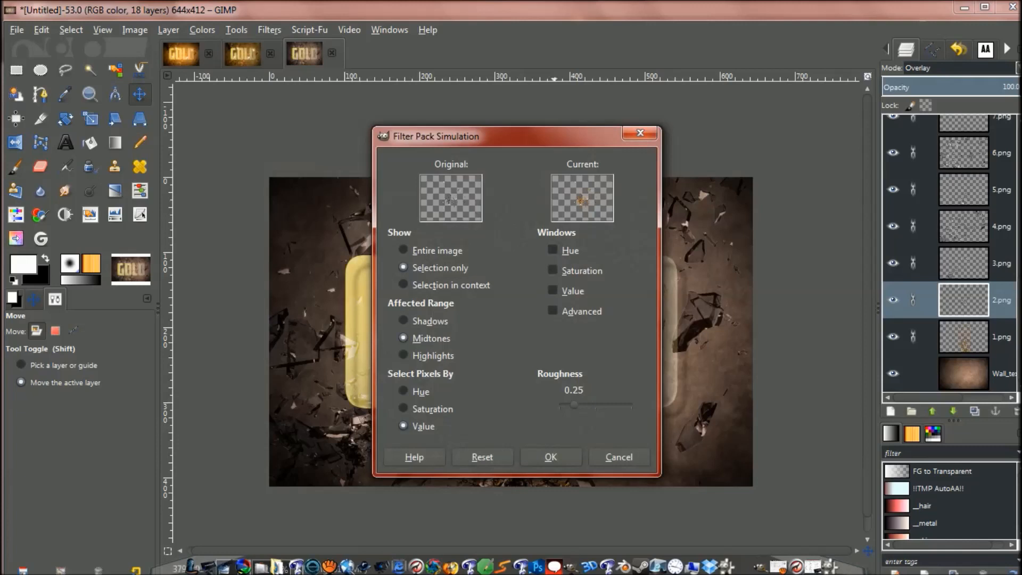
left_click(551, 457)
Apply Filter Pack to the original 3.png layer with the same golden hue settings
left_click(964, 263)
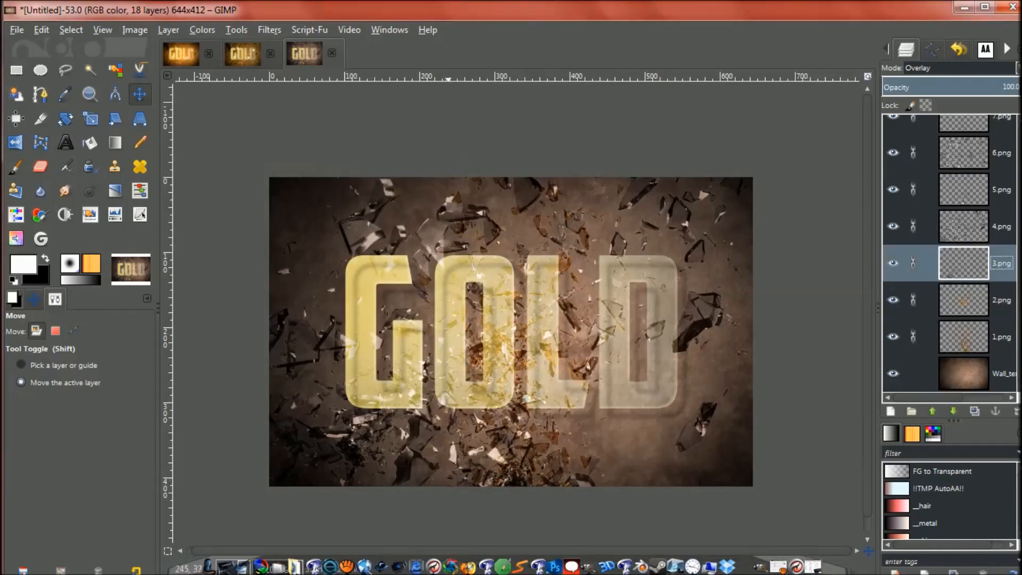
left_click(203, 30)
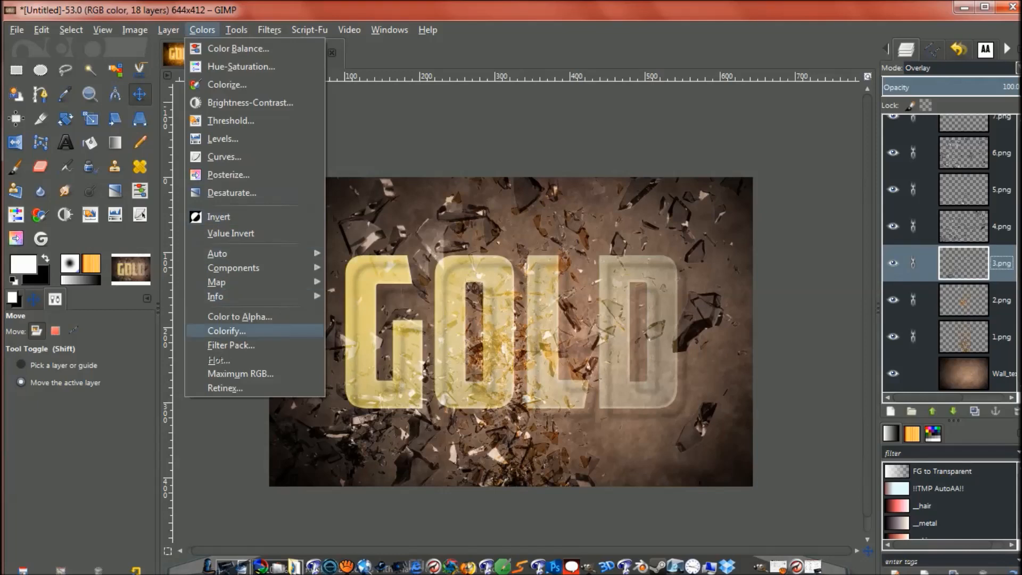
left_click(231, 345)
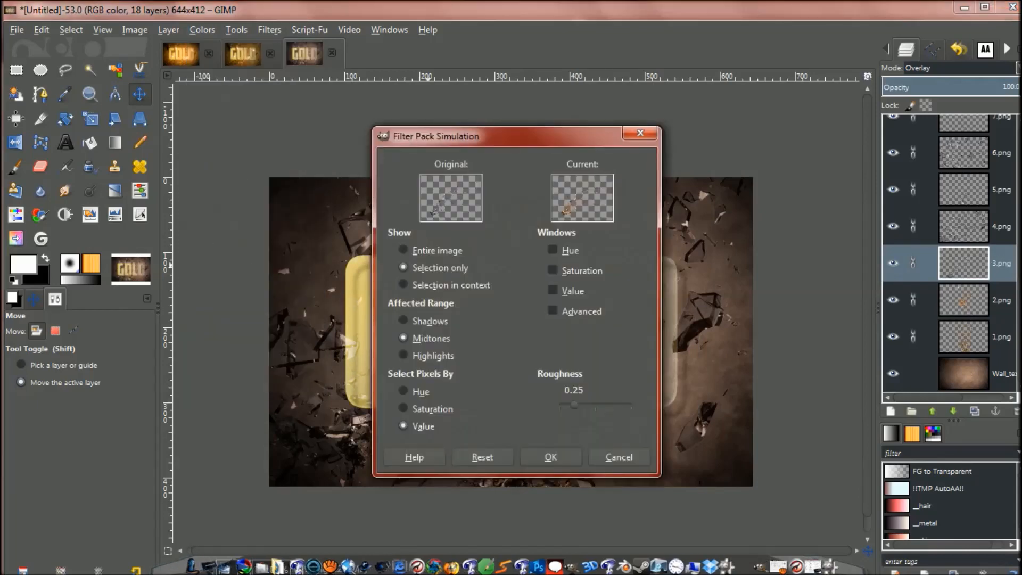
left_click(550, 457)
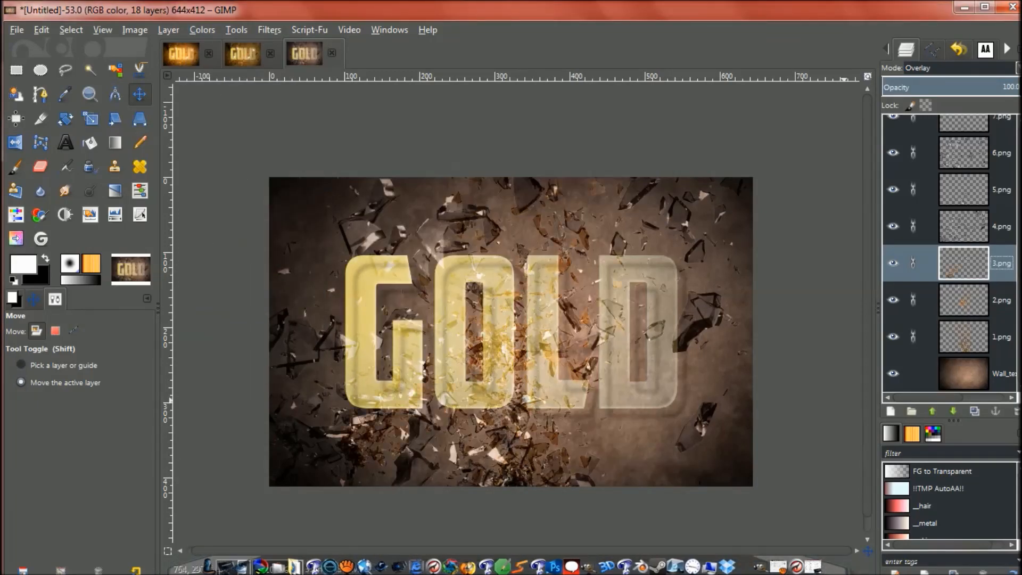
Apply Filter Pack to the original 4.png layer with the same golden hue settings
left_click(929, 227)
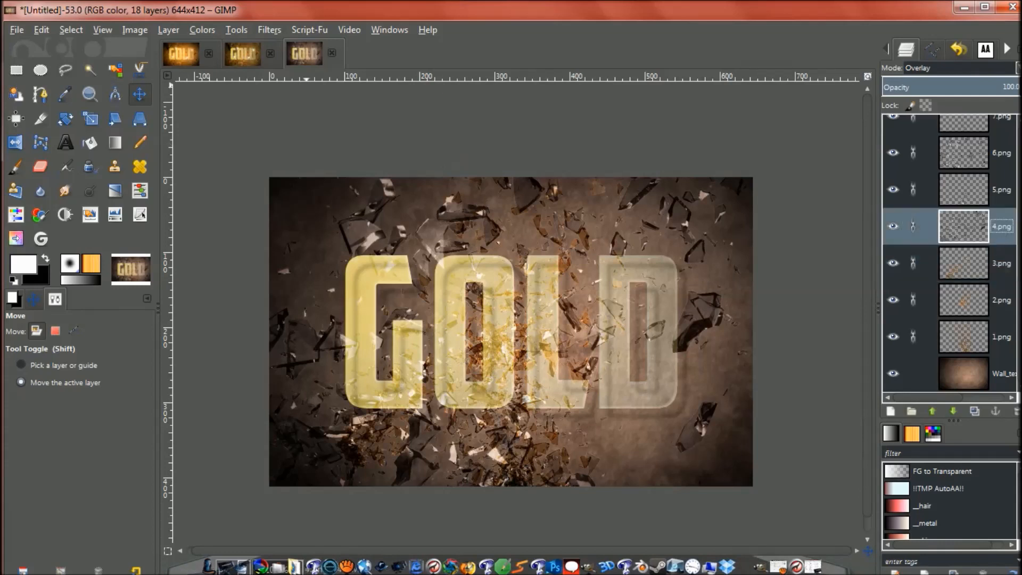
left_click(203, 30)
left_click(231, 345)
left_click(551, 456)
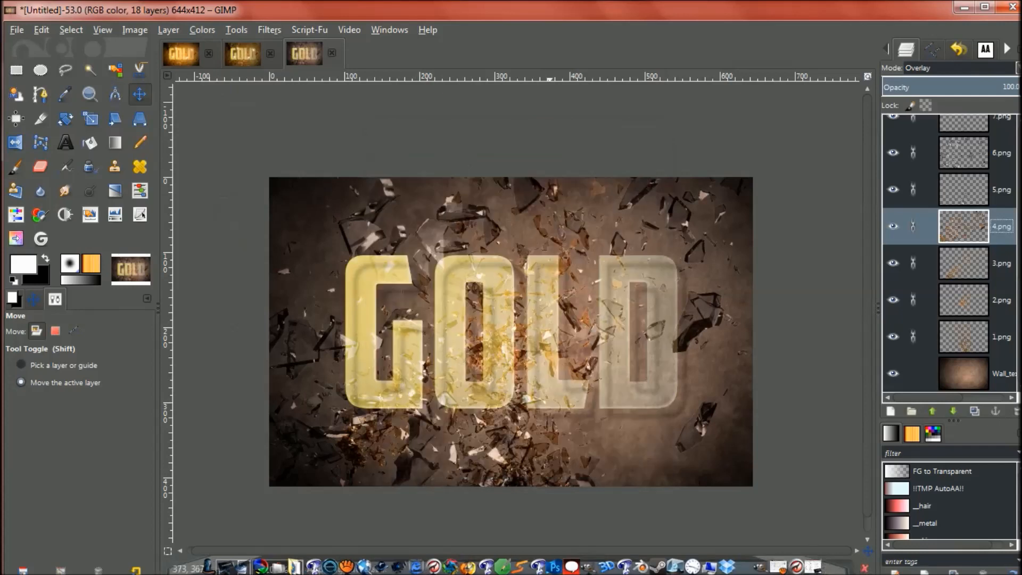
Apply Filter Pack to the original 5.png layer with the same golden hue settings
key("Page_Up")
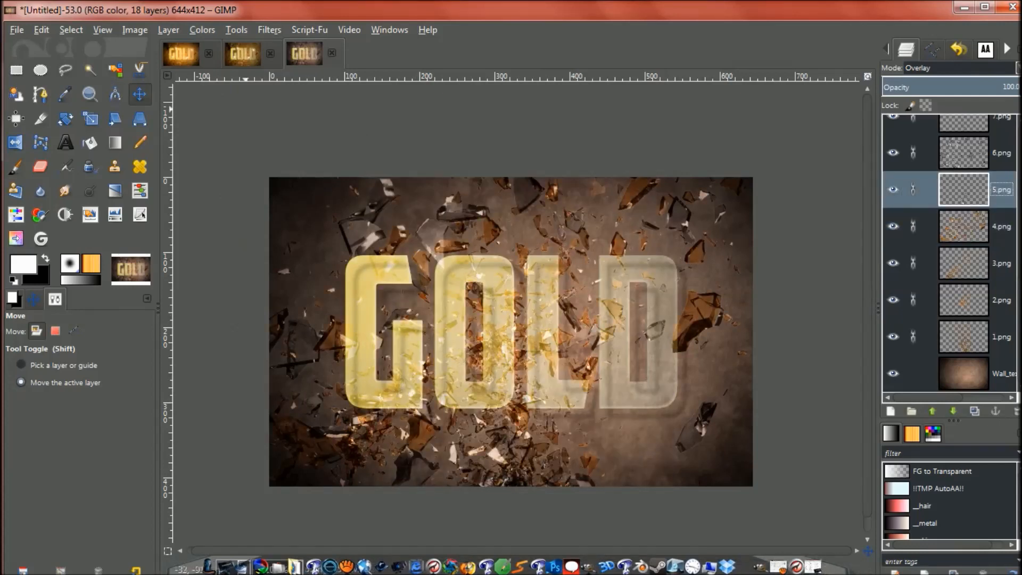
left_click(202, 31)
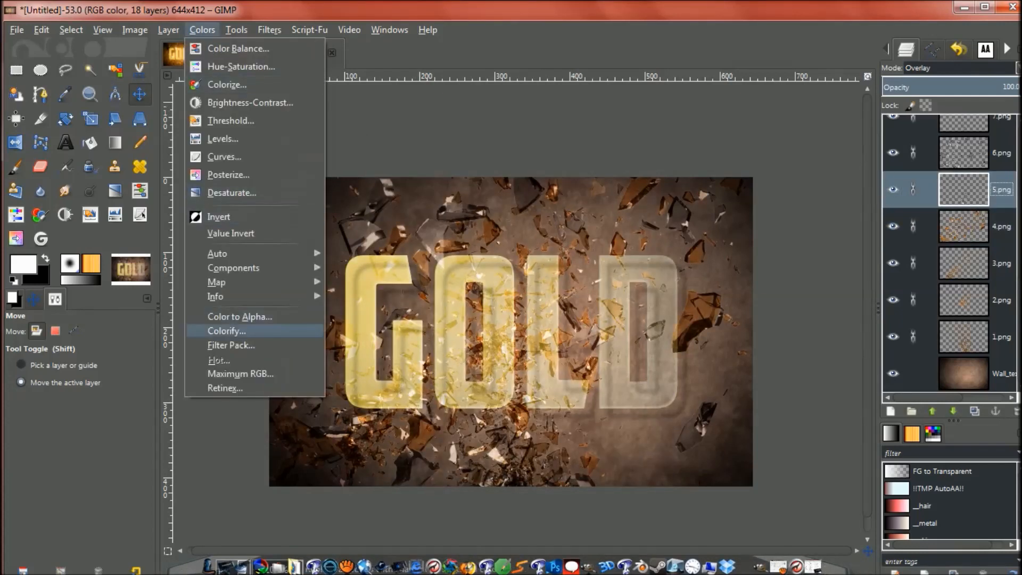
left_click(231, 345)
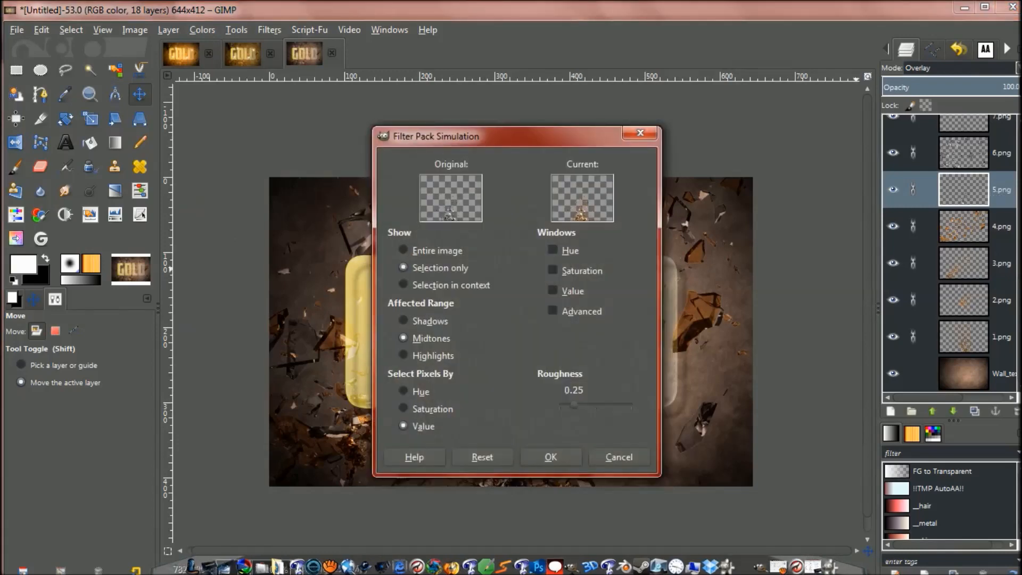
left_click(550, 457)
Apply Filter Pack to the original 6.png layer with the same golden hue settings
key("Page_Up")
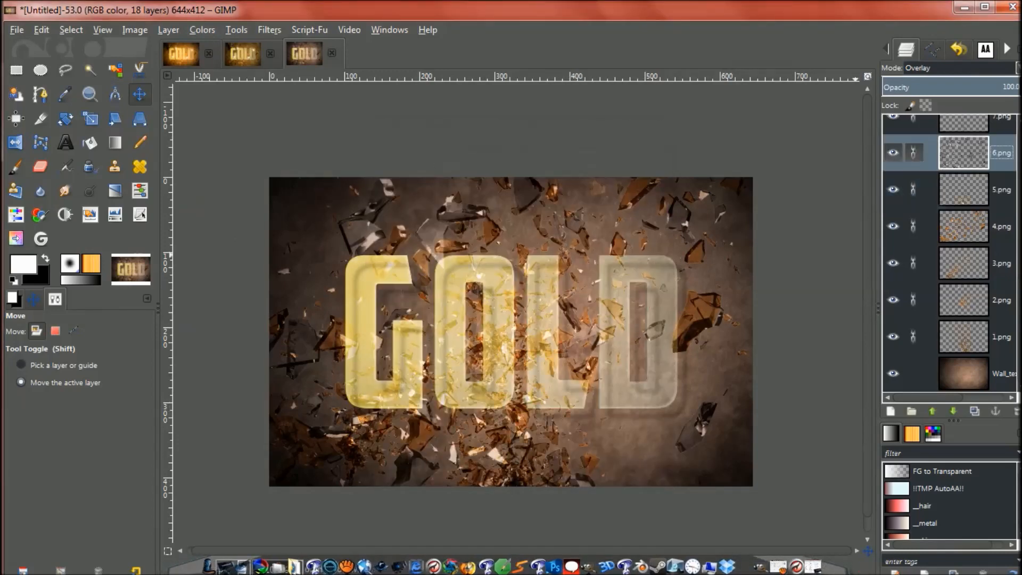
left_click(202, 30)
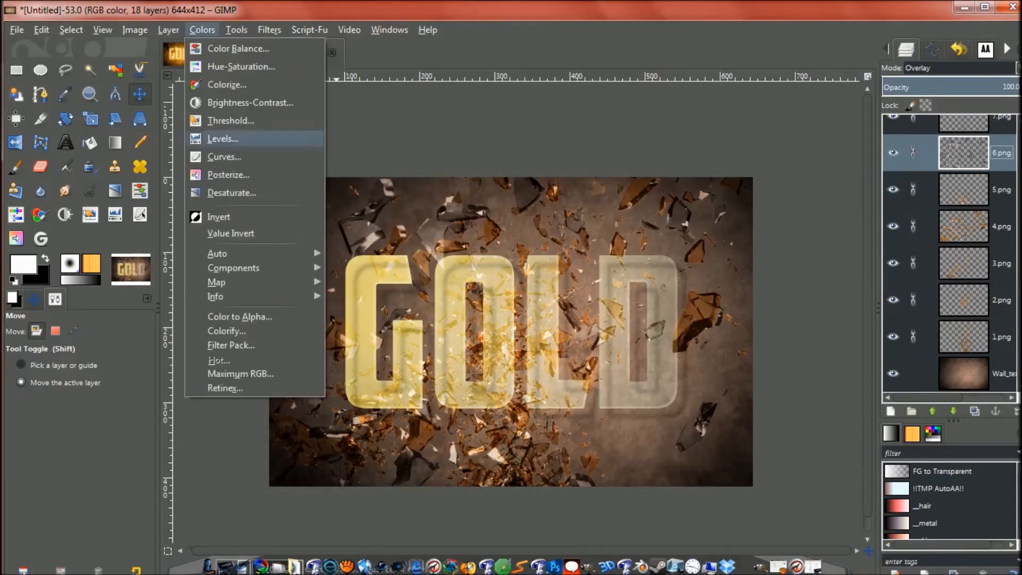
left_click(231, 345)
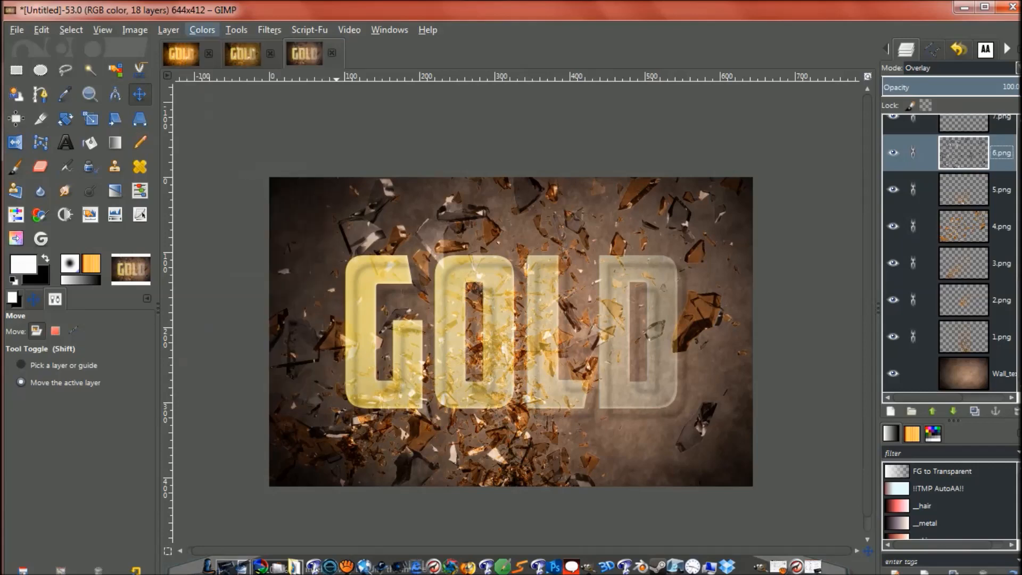
left_click(551, 457)
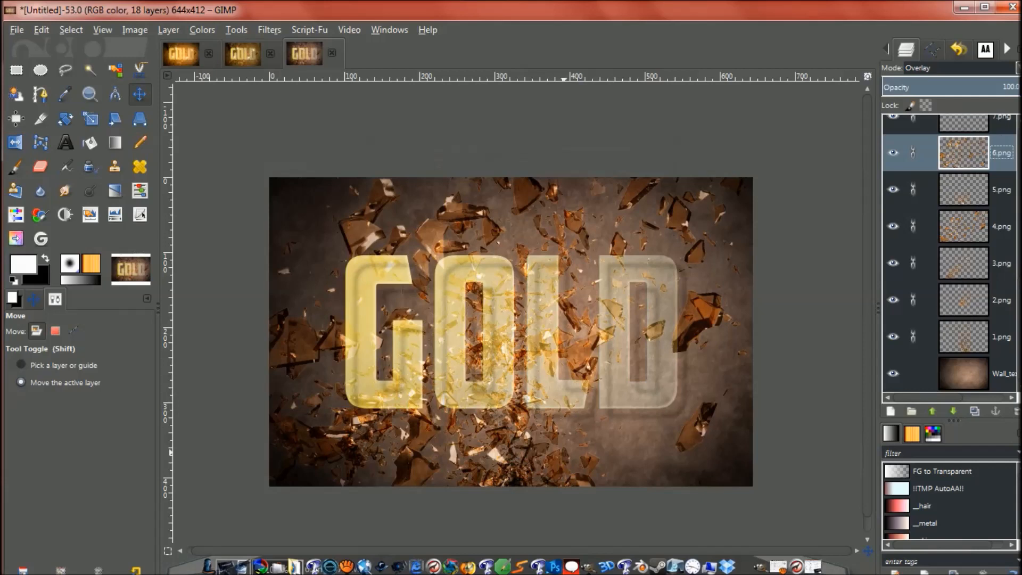
scroll(949, 256, "up", 4)
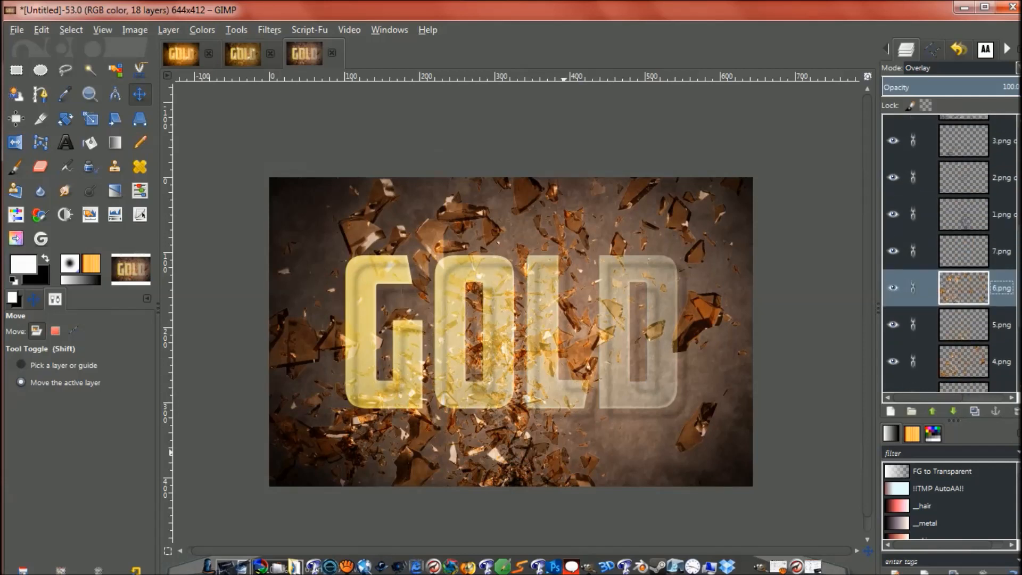
Recolor the 7.png shard layer with a color filter and select the 1.png copy layer above it
left_click(964, 251)
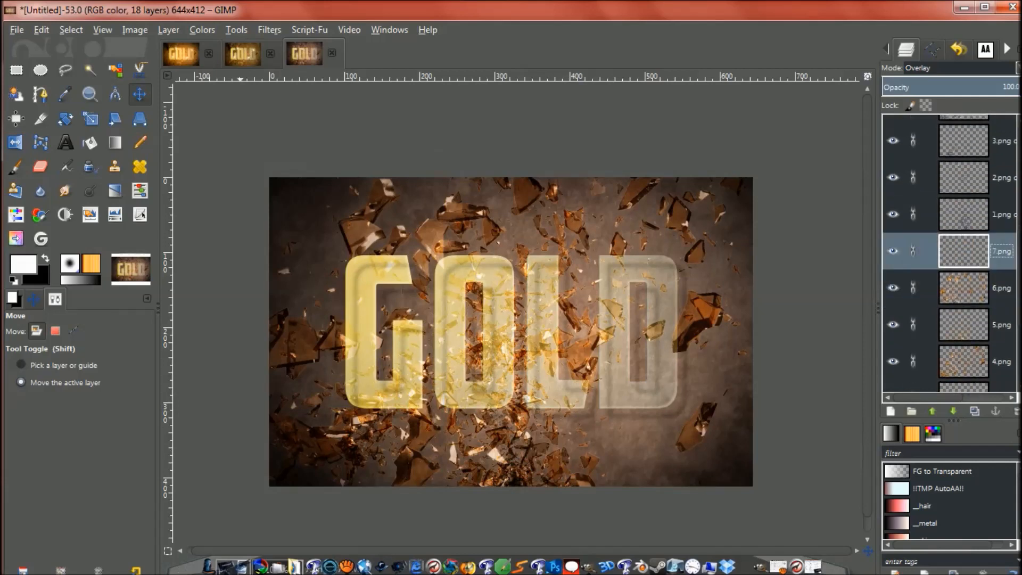
left_click(202, 30)
left_click(234, 345)
left_click(552, 463)
left_click(926, 214)
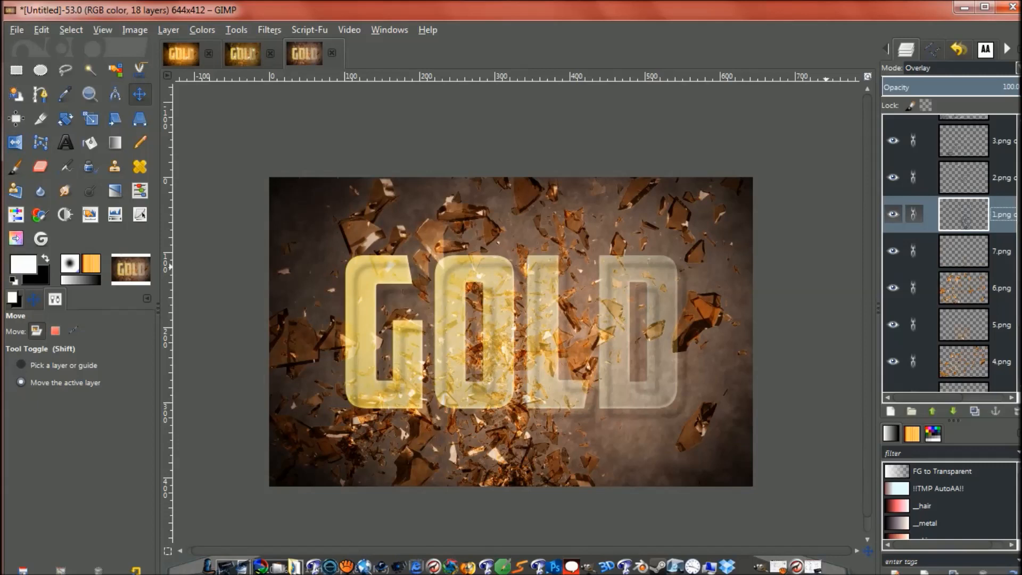
Examine the layer stack of this image and compare it with the 26-layer version of the GOLD artwork
scroll(951, 253, "up", 5)
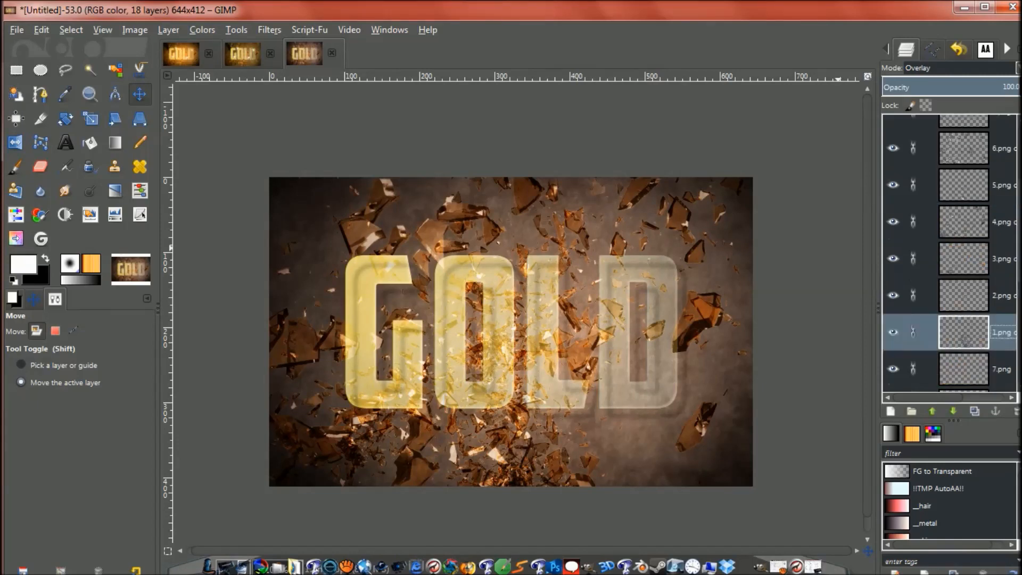
scroll(950, 253, "down", 3)
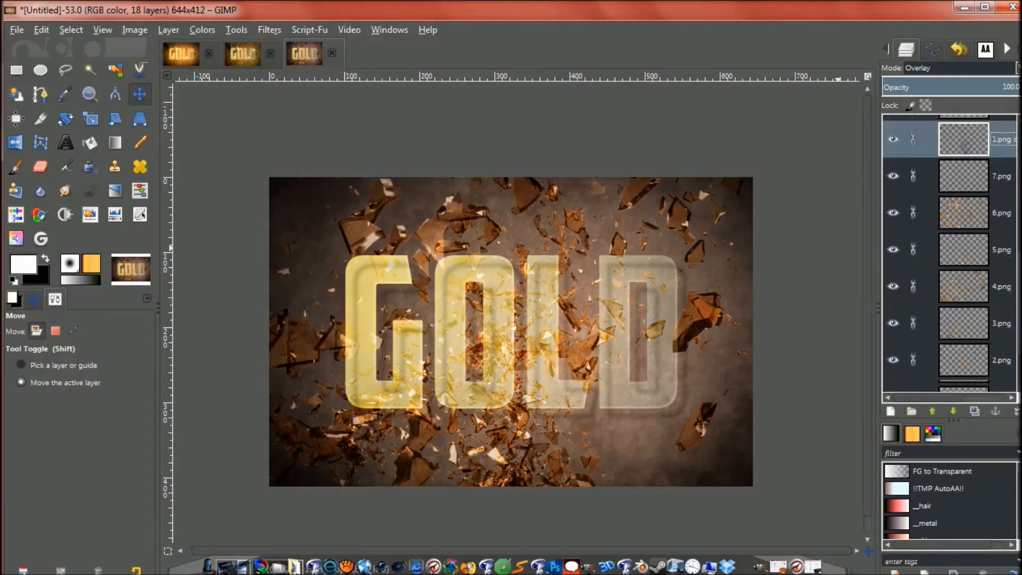
scroll(950, 253, "up", 3)
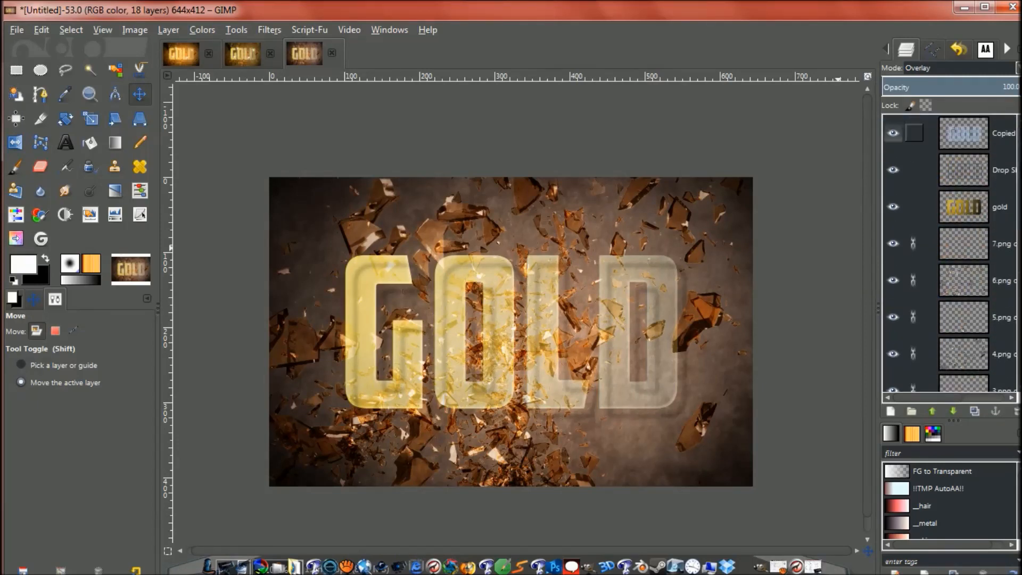
key("alt+2")
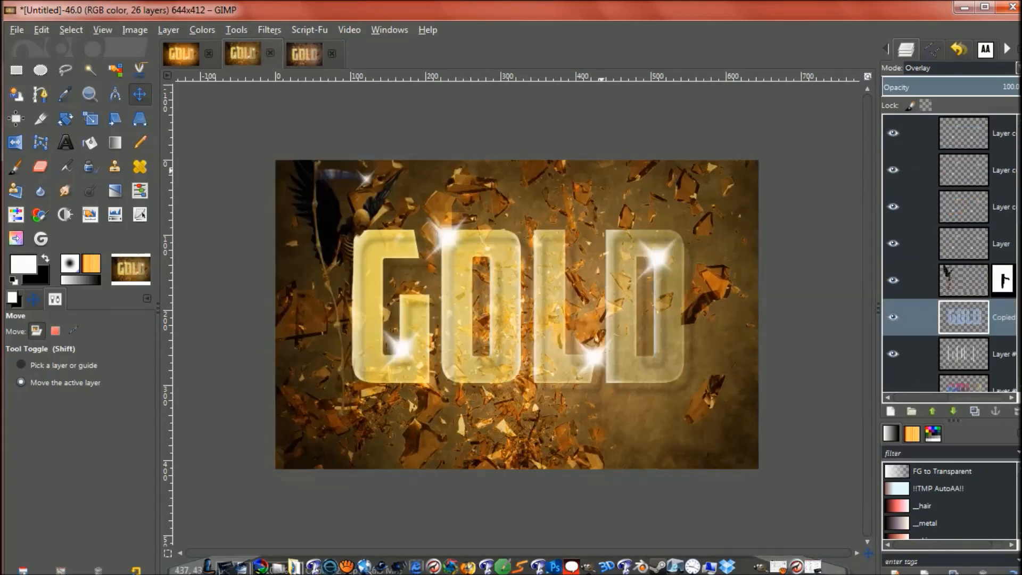
scroll(951, 253, "down", 3)
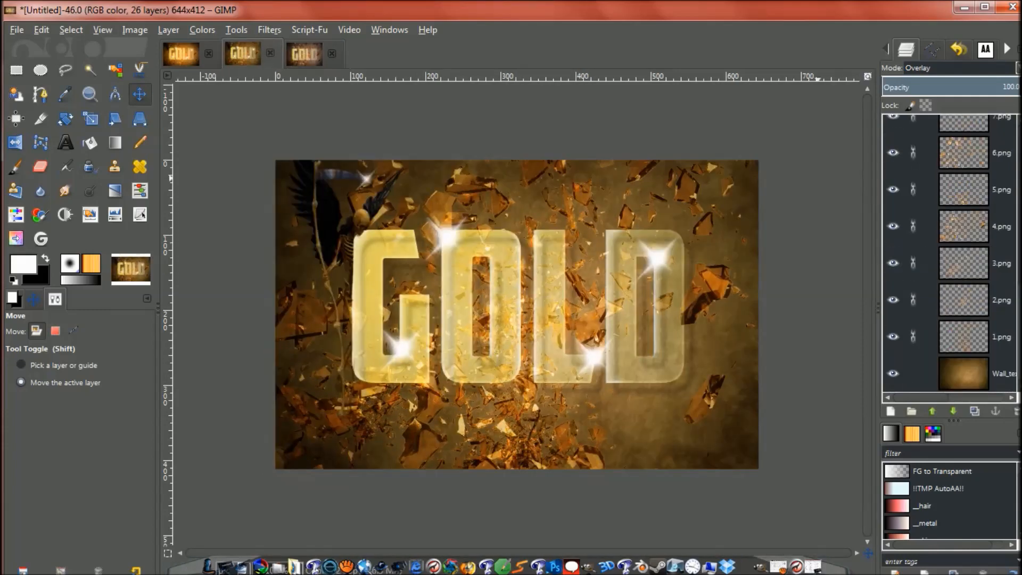
scroll(951, 253, "up", 3)
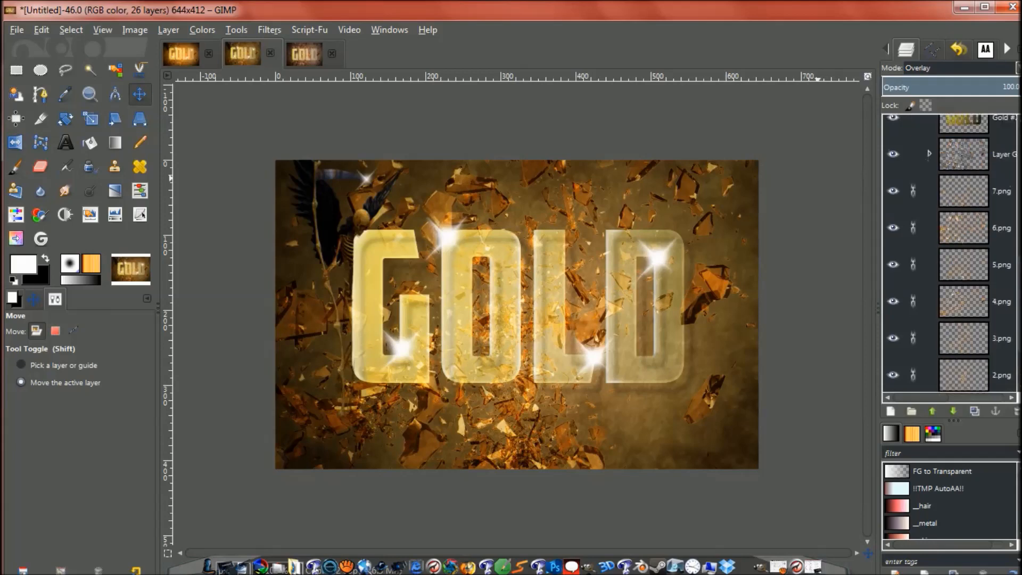
scroll(951, 253, "up", 3)
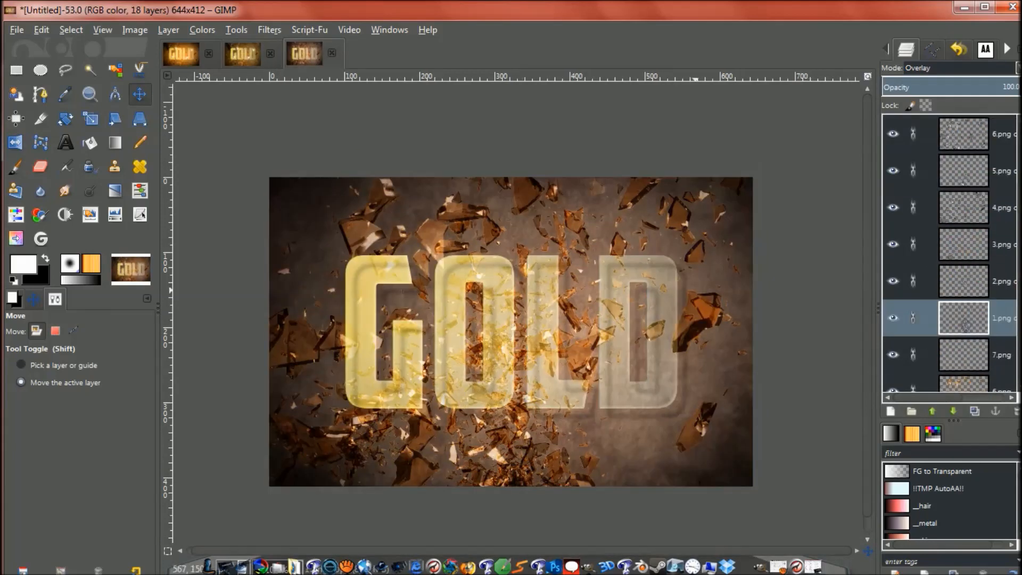
scroll(950, 252, "up", 4)
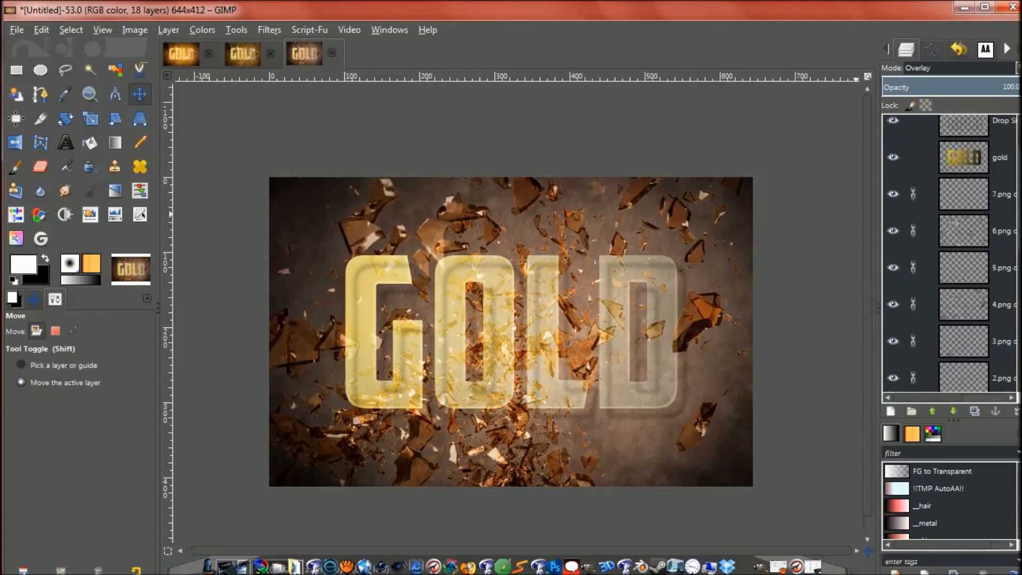
Add a transparent 644 × 412 px layer above the Copied layer and give it a name starting with "White S"
left_click(964, 133)
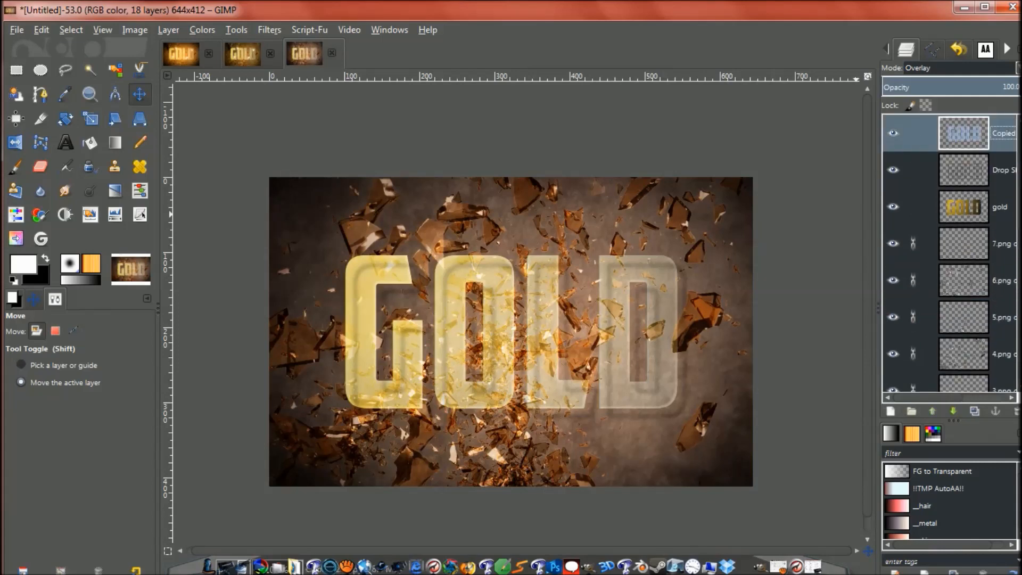
left_click(891, 411)
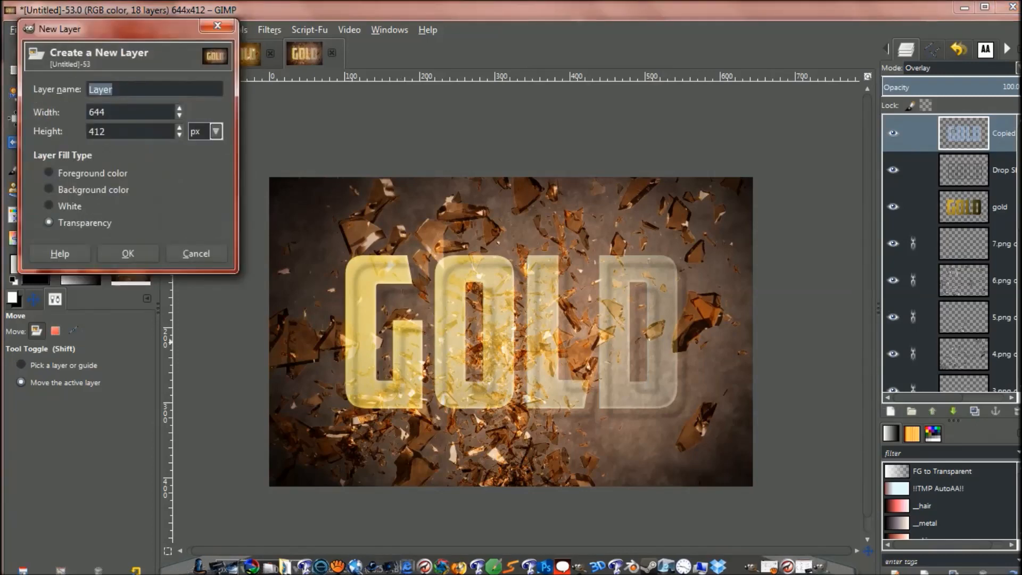
left_click(128, 253)
double_click(1001, 133)
key("BackSpace")
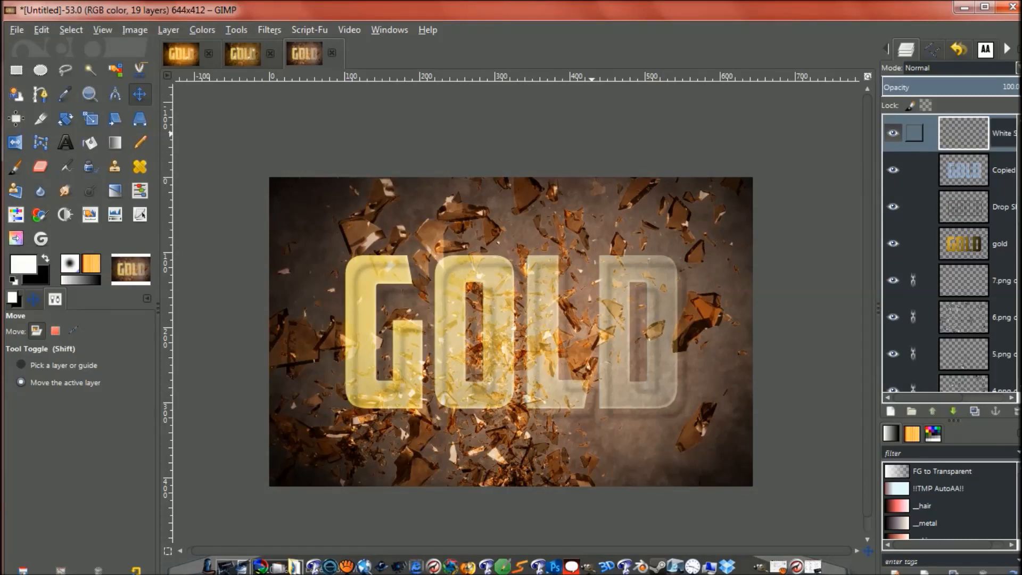
key("Return")
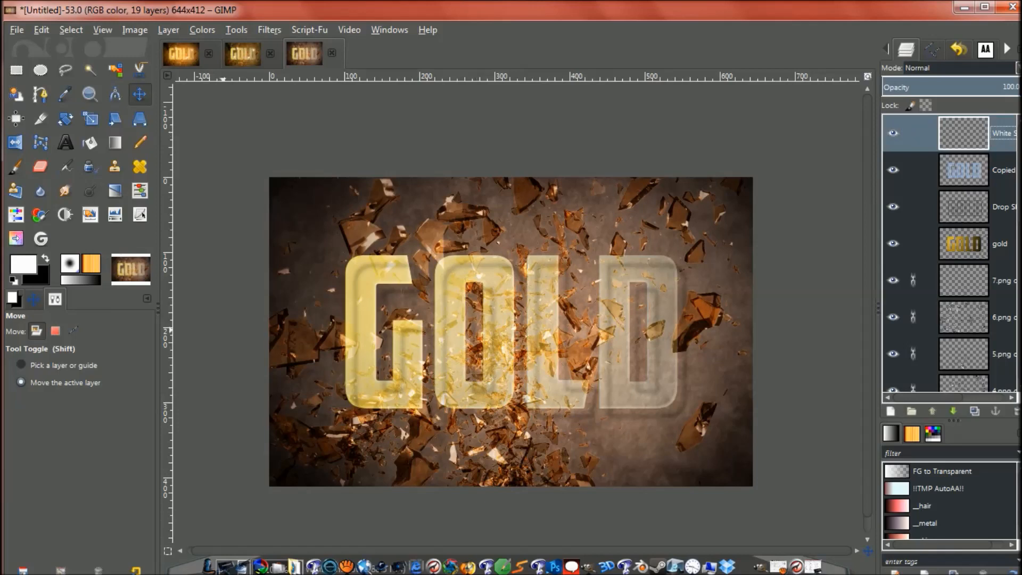
Ready the white Paintbrush at size 39 and load the Copied layer's GOLD lettering as a selection
left_click(16, 167)
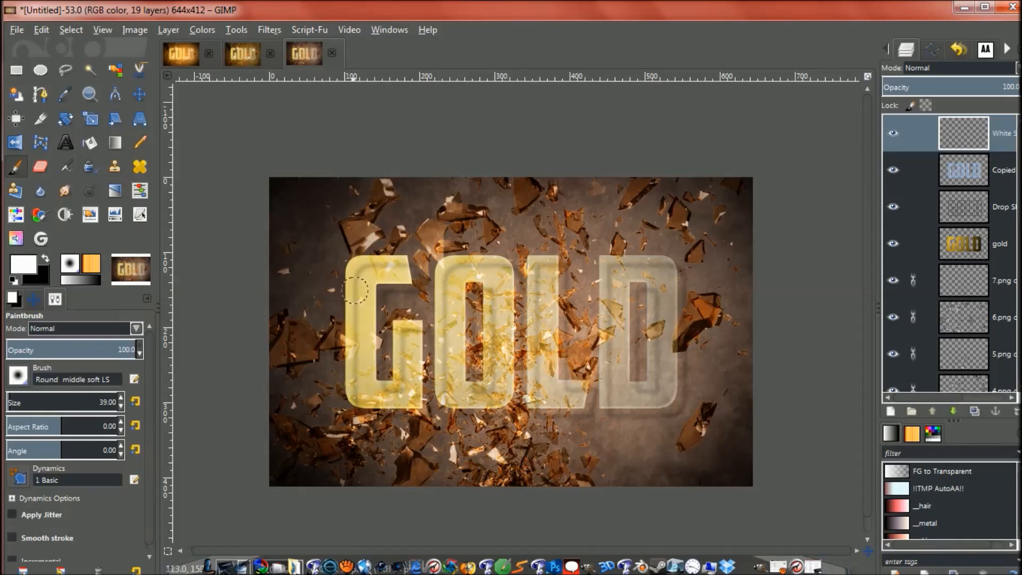
left_click(342, 267)
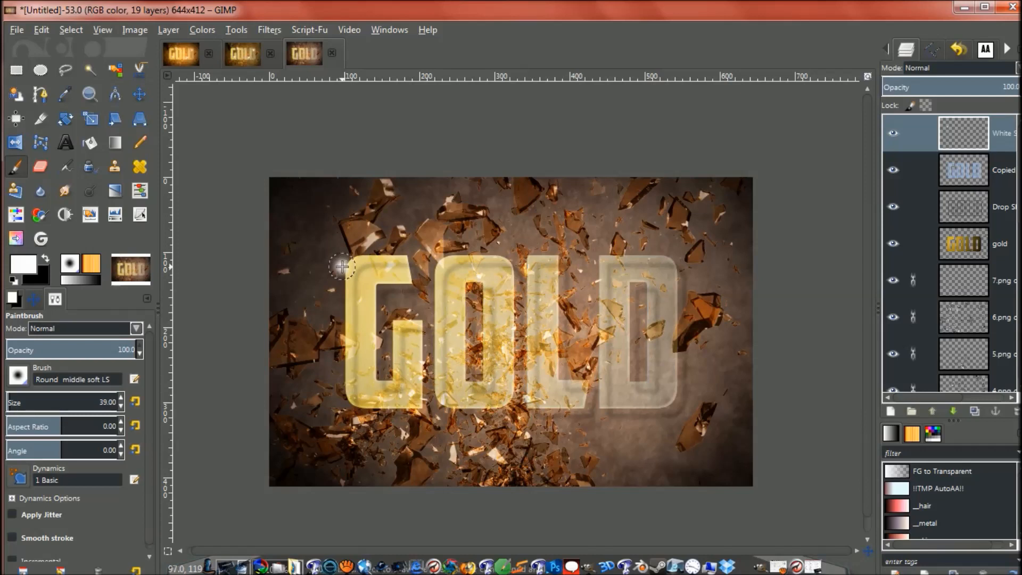
key("ctrl+z")
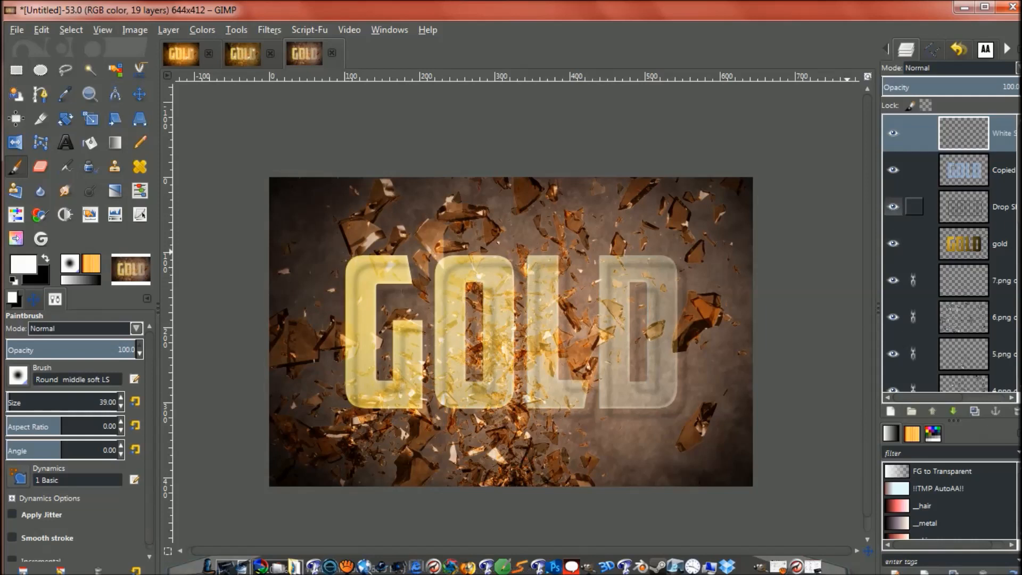
left_click(900, 171)
left_click(964, 170, "alt")
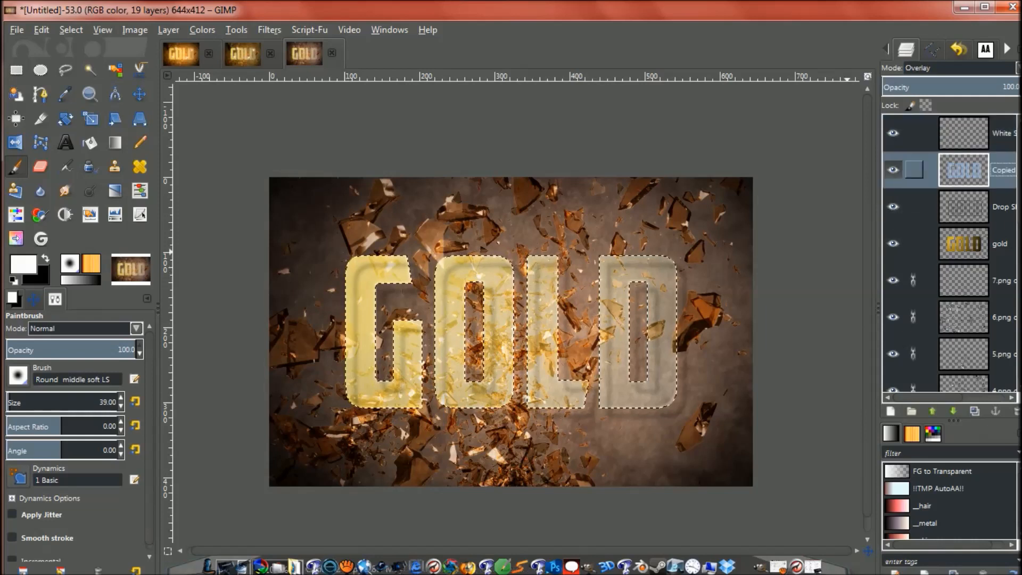
left_click(347, 265)
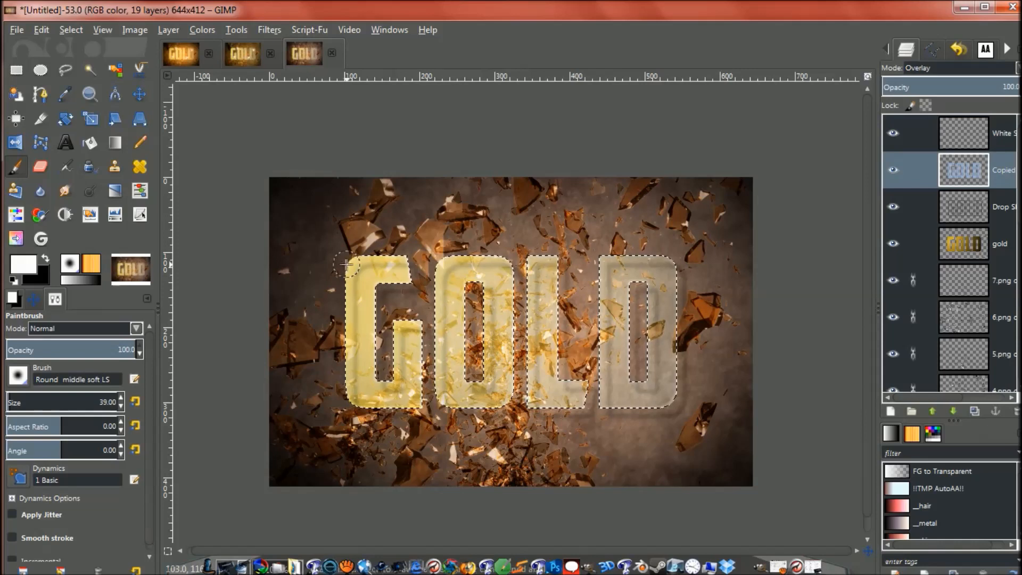
left_click(344, 399, "shift")
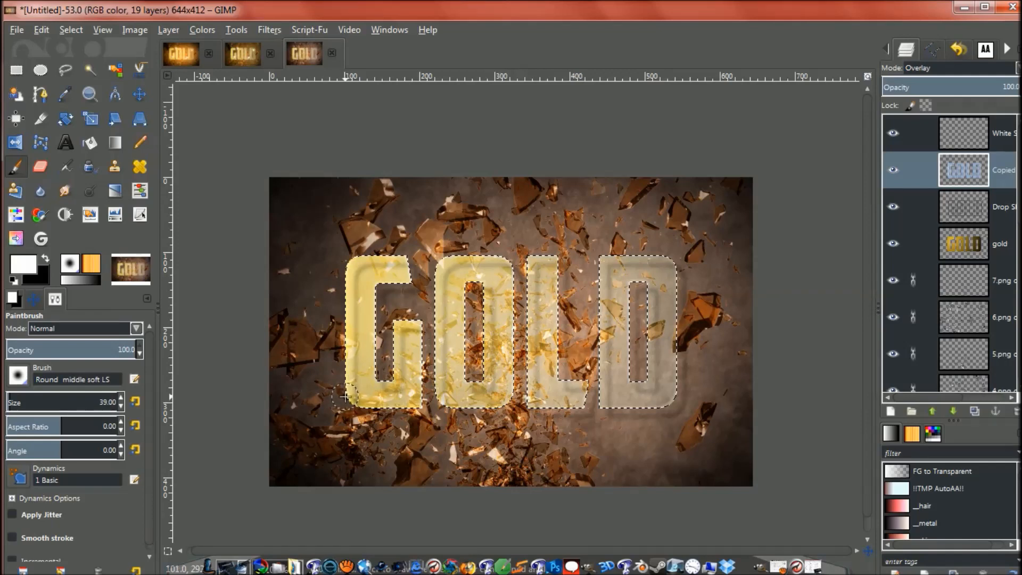
left_click(346, 270, "shift")
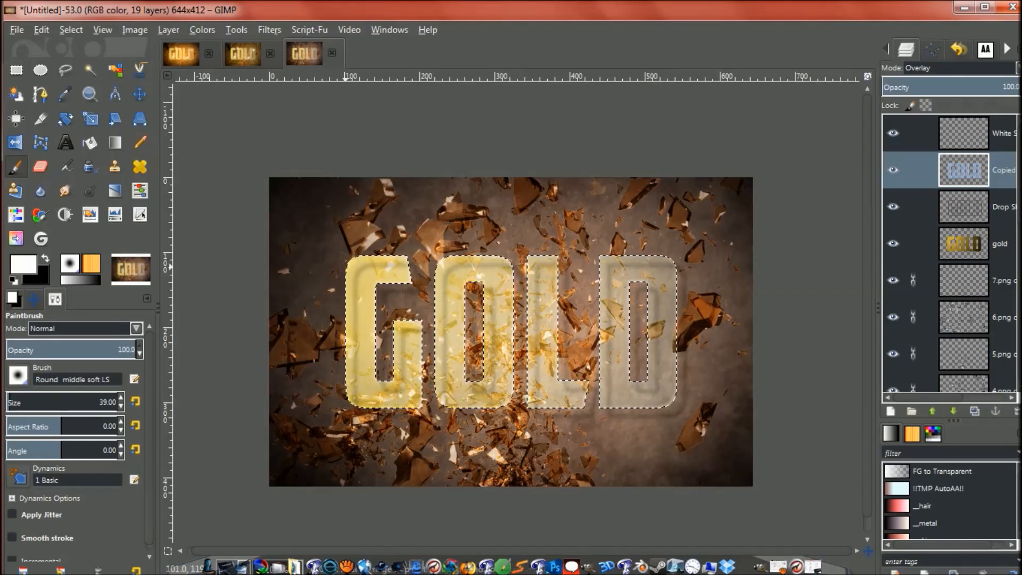
Paint straight white strokes on the top White S layer along the G's outer left edge and its inner hook edge
left_click(964, 133)
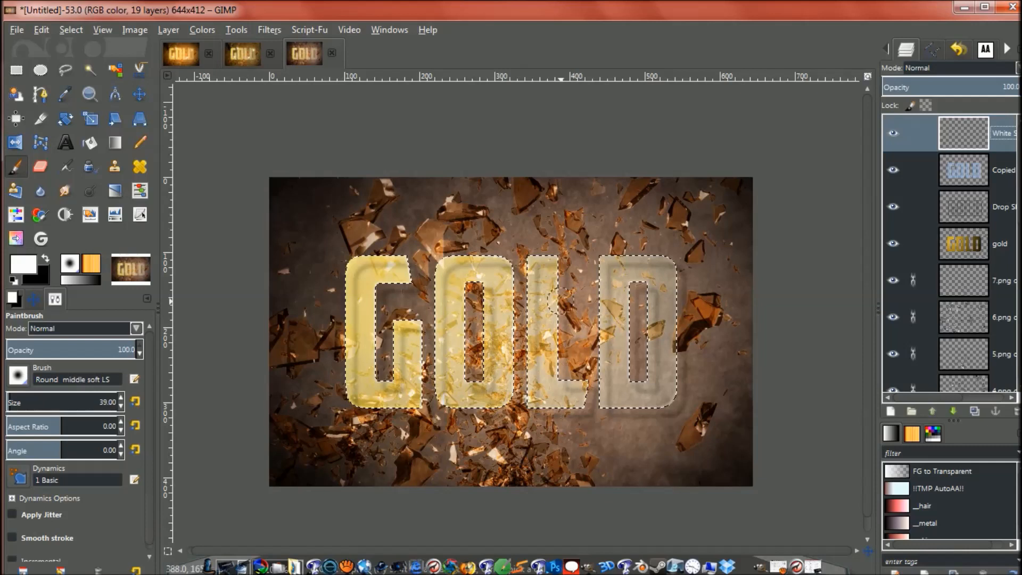
left_click(344, 268)
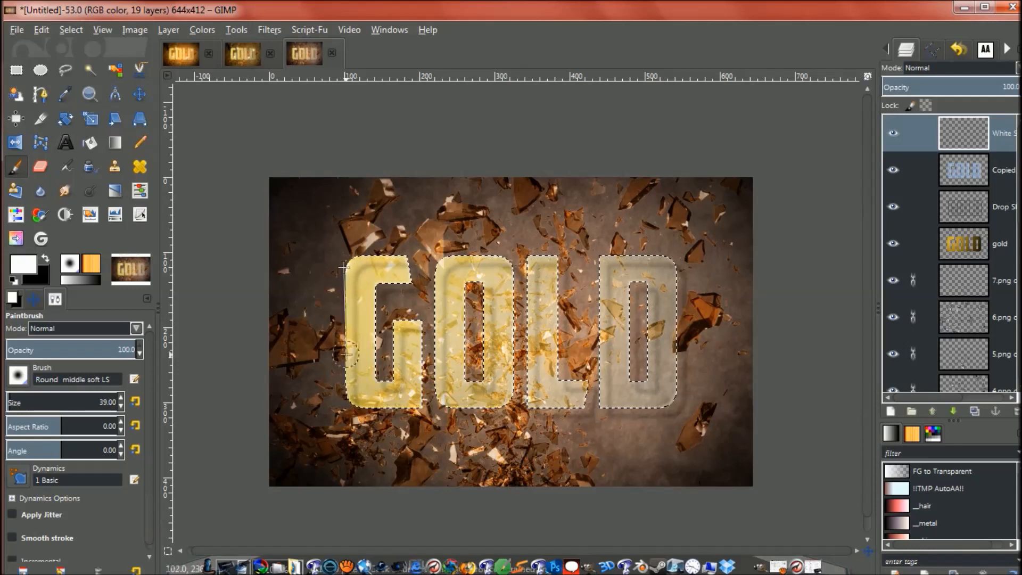
left_click(344, 398, "shift")
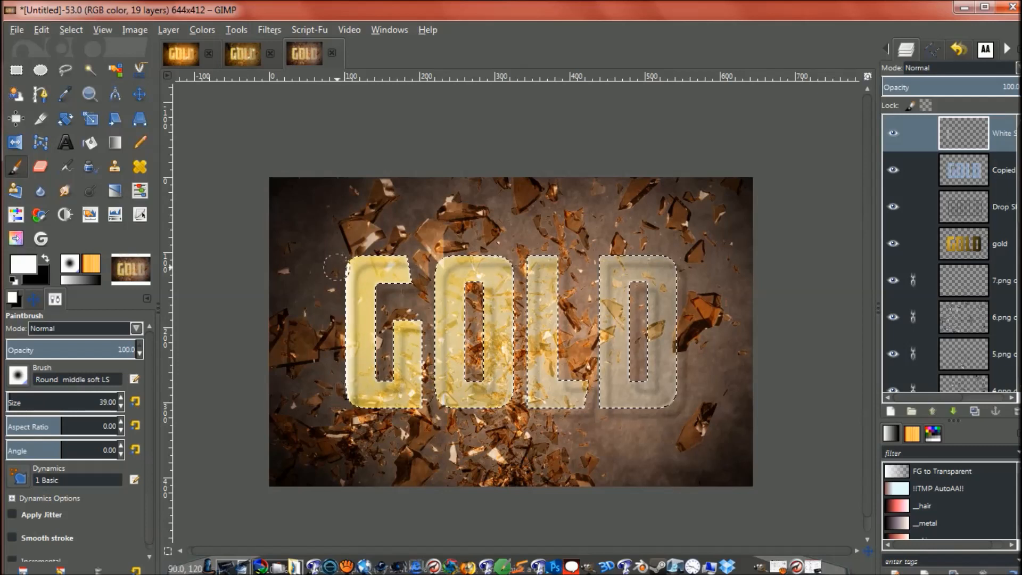
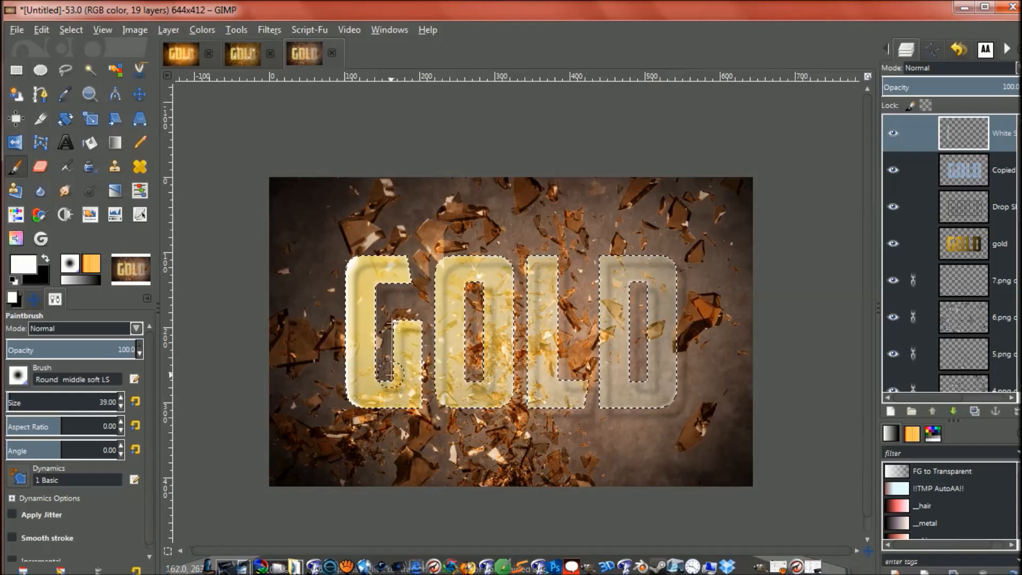
key("shift")
left_click(391, 375, "shift")
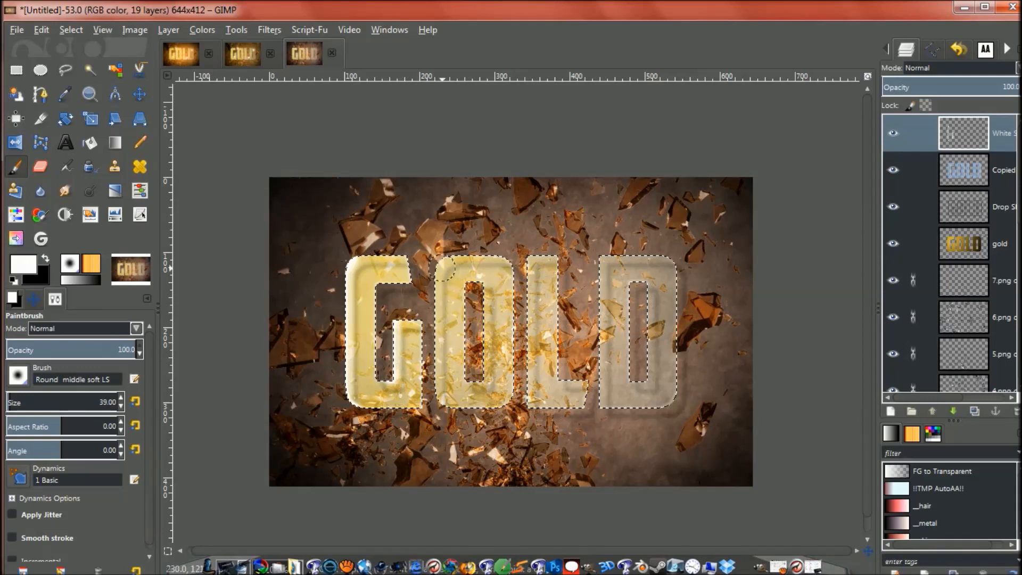
Paint straight white strokes along the O's outer left edge and the right edge of its inner opening
left_click(442, 270)
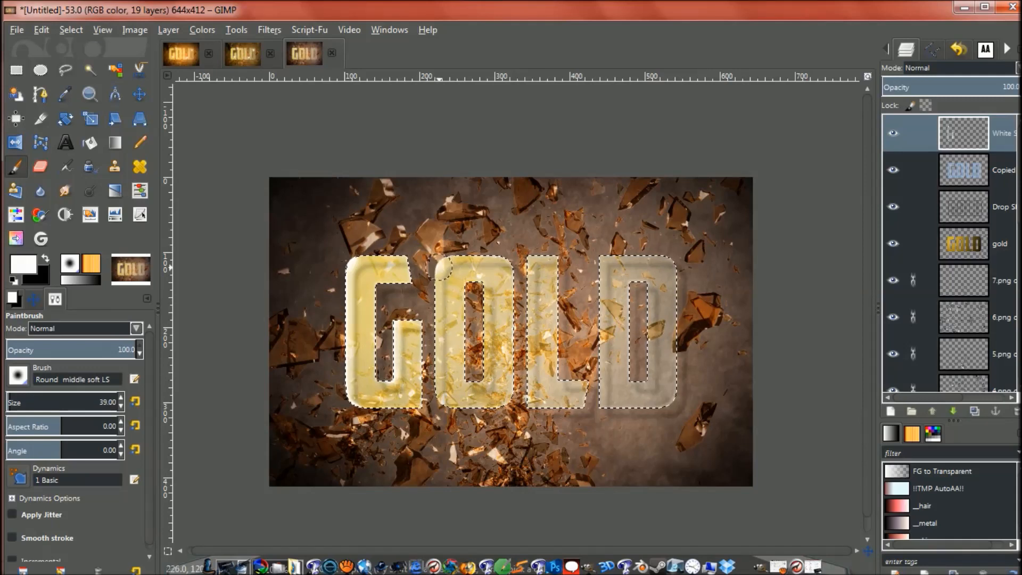
left_click(437, 401, "shift")
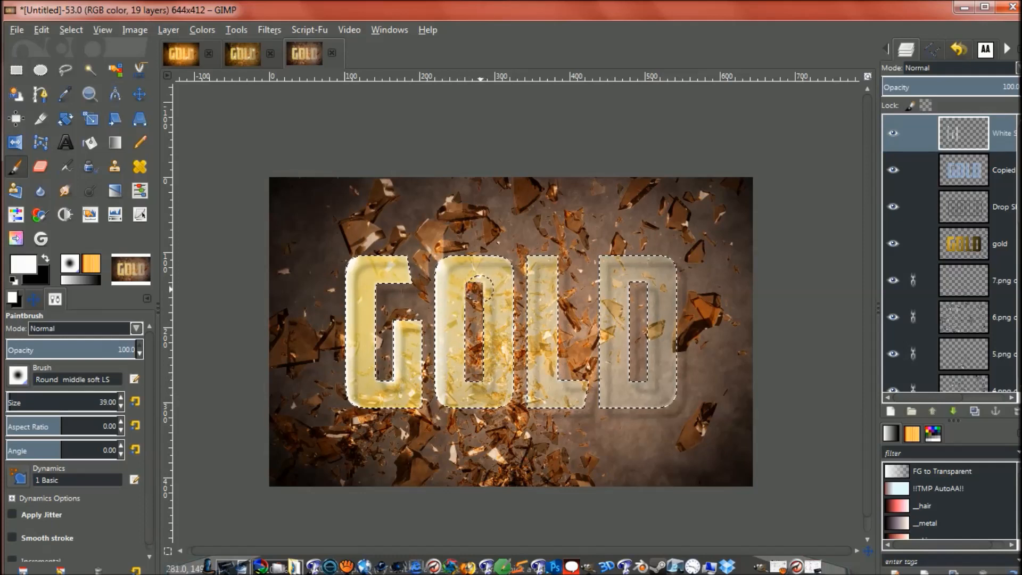
left_click(480, 289)
left_click(480, 373, "shift")
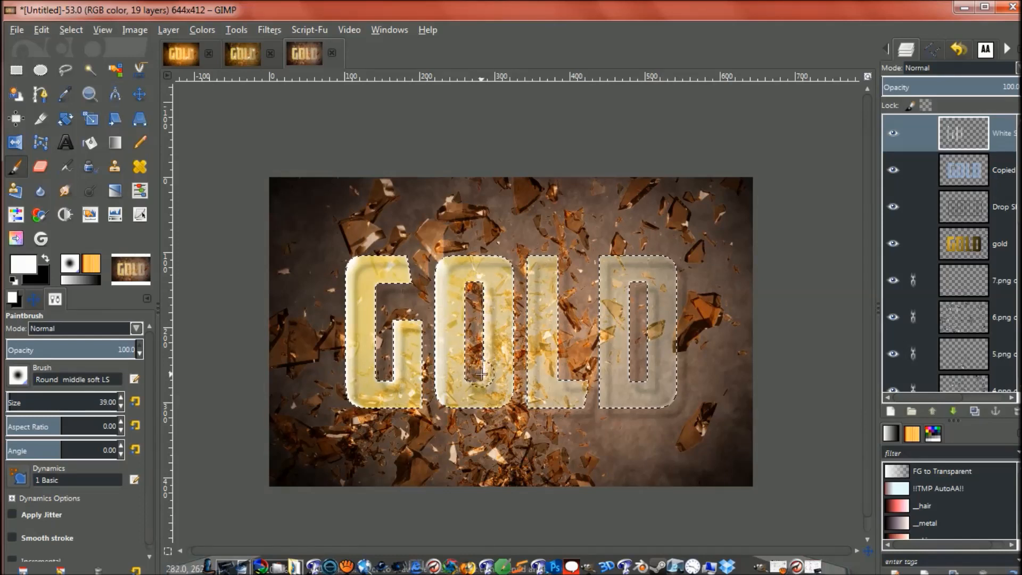
Paint straight white strokes down the left edges of the L and D and the right edge of the D's opening
left_click(528, 263)
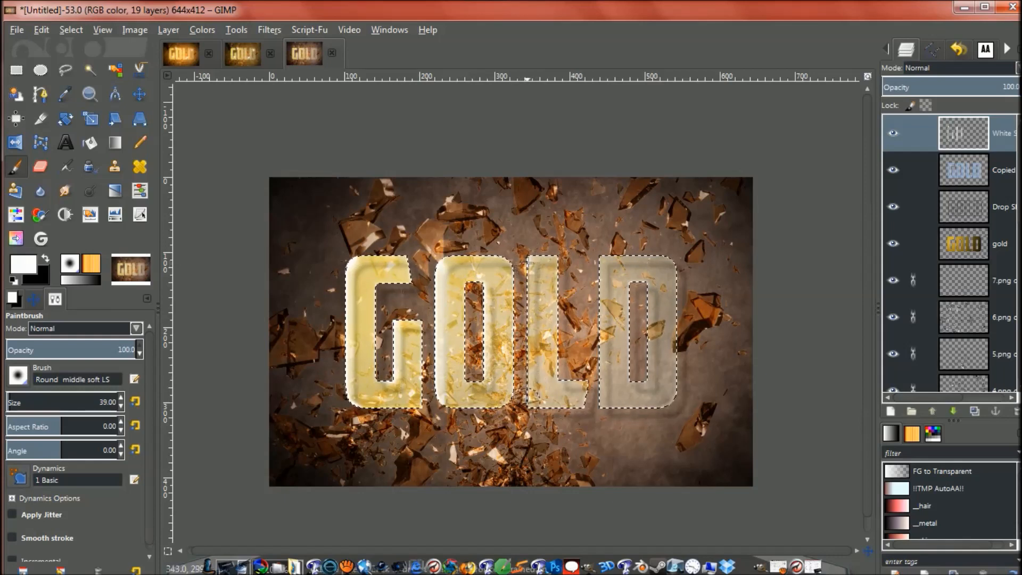
left_click(528, 400, "shift")
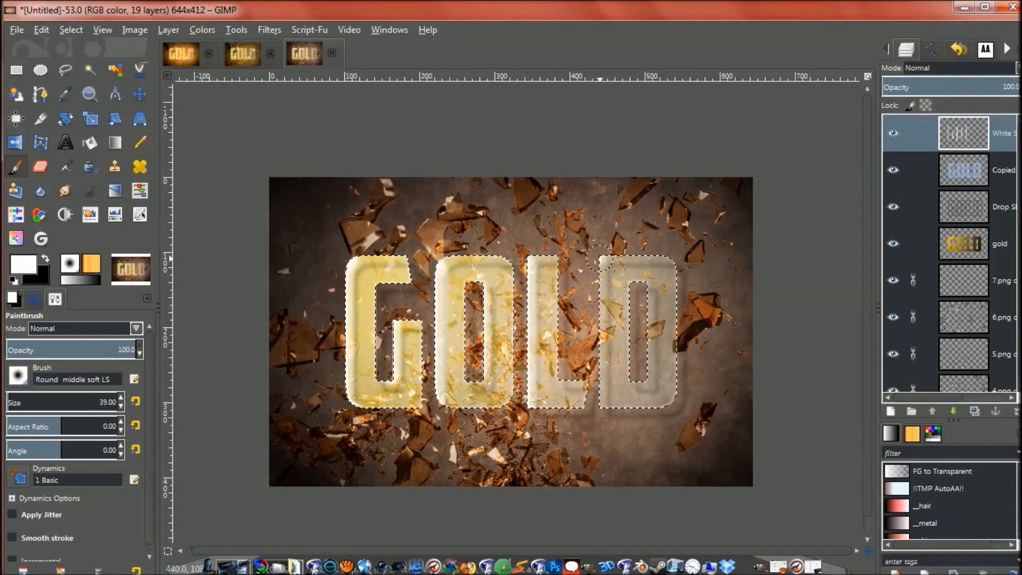
left_click(599, 405, "shift")
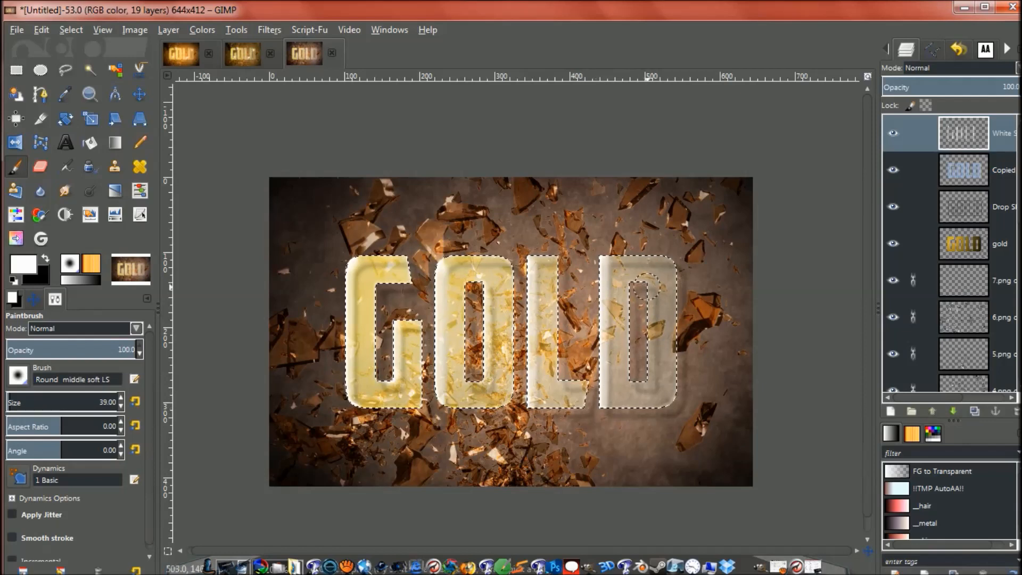
left_click(647, 286)
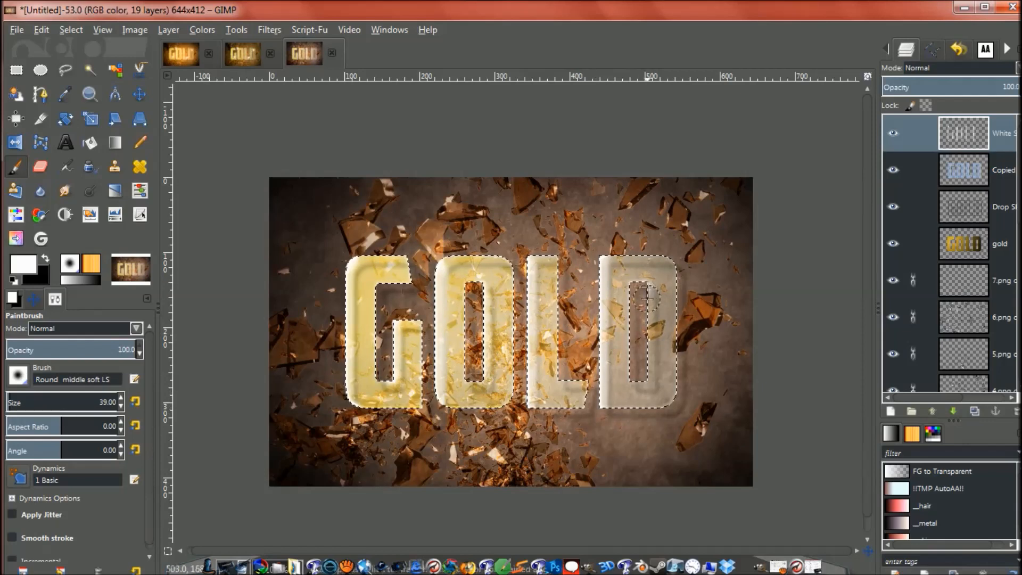
left_click(646, 377, "shift")
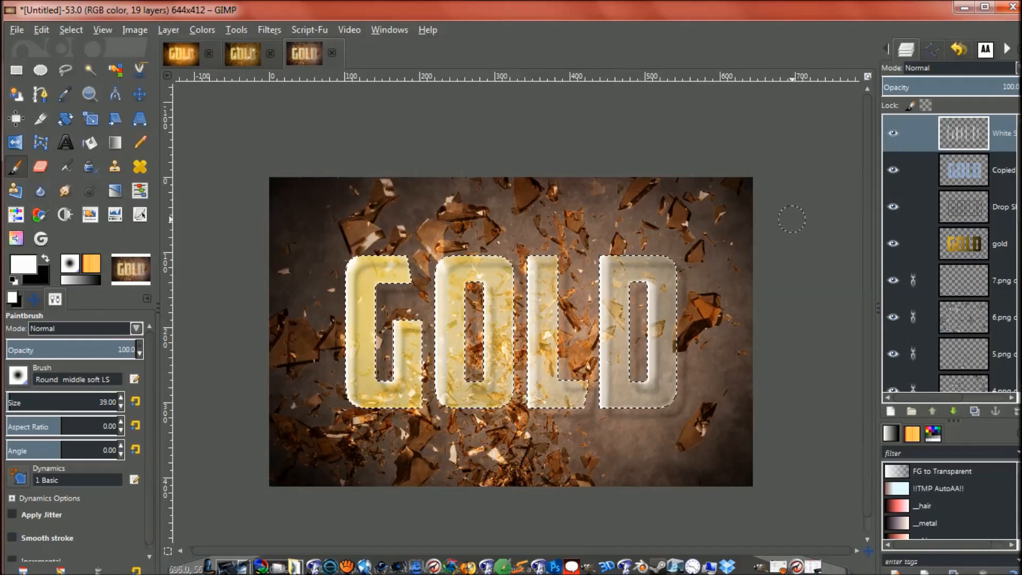
Compare the lettering with and without the white highlight layer by toggling that layer's visibility
left_click(894, 133)
left_click(894, 133)
left_click(893, 133)
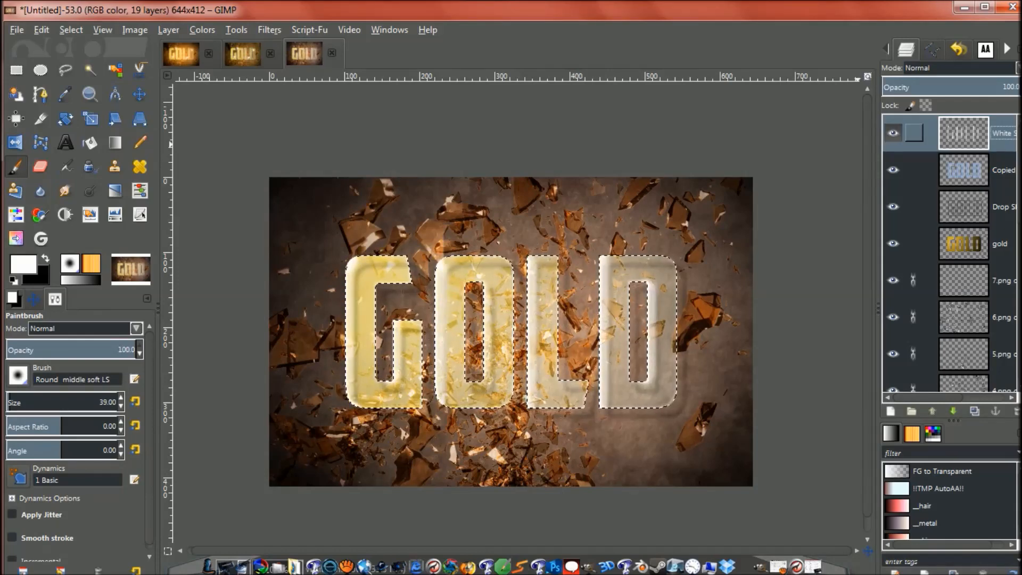
Toggle the White S layer off and on several more times to judge the painted edge highlights
left_click(893, 133)
left_click(893, 133)
left_click(893, 133)
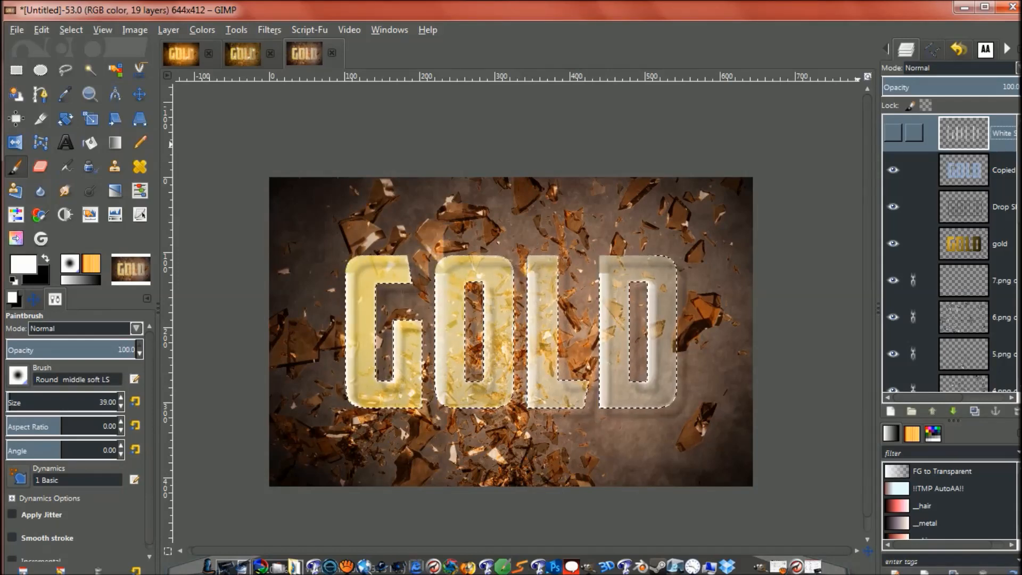
left_click(893, 132)
left_click(893, 132)
left_click(893, 132)
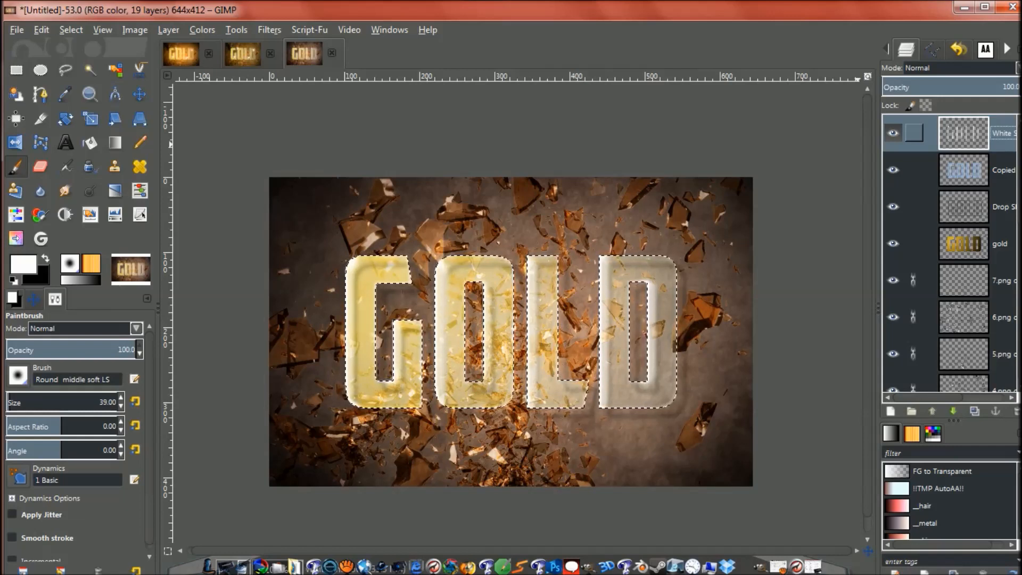
Clear the selection around the GOLD lettering and check the finished example image before returning to the working image
key("ctrl+shift+a")
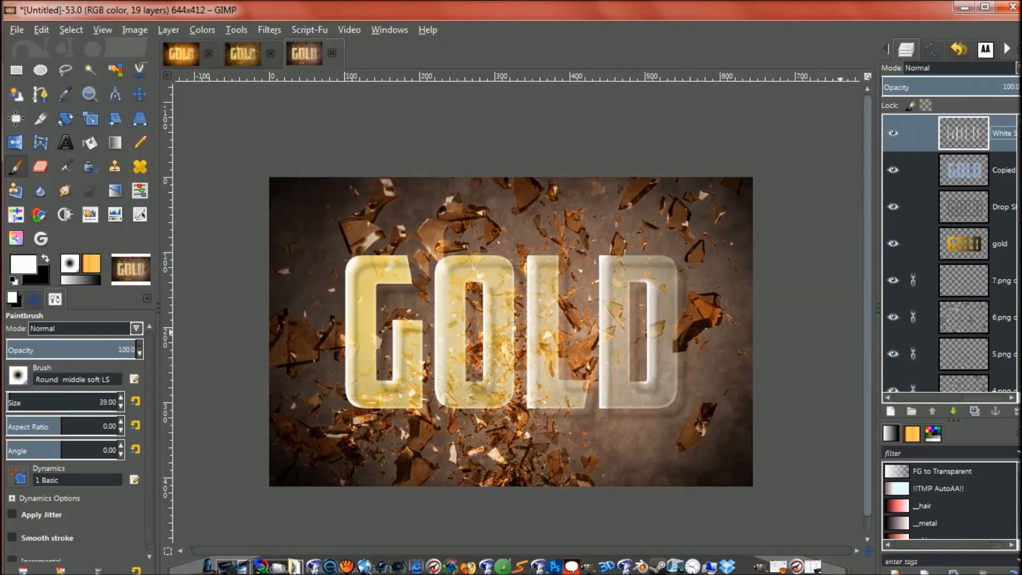
key("alt+s")
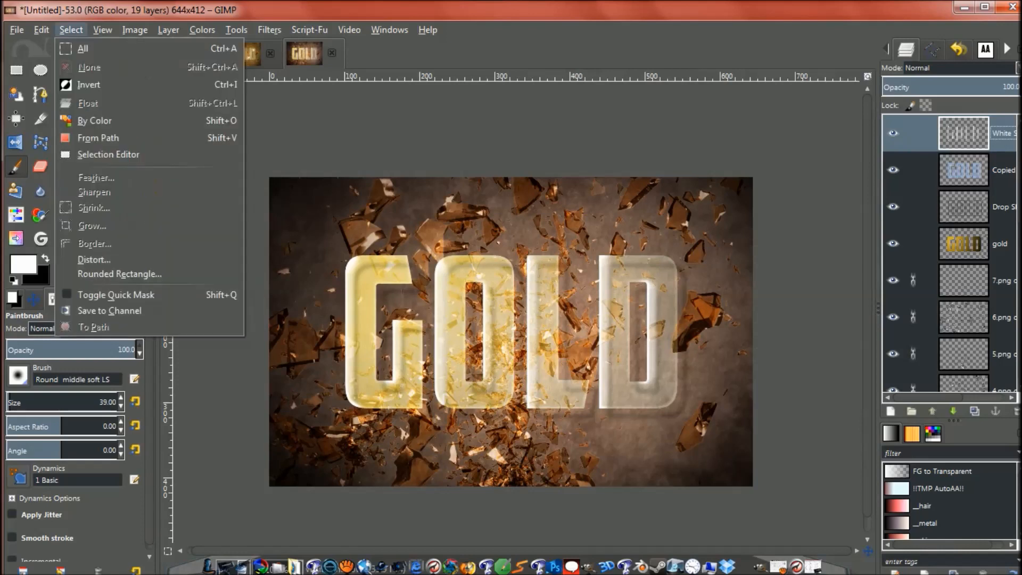
key("alt+c")
key("Escape")
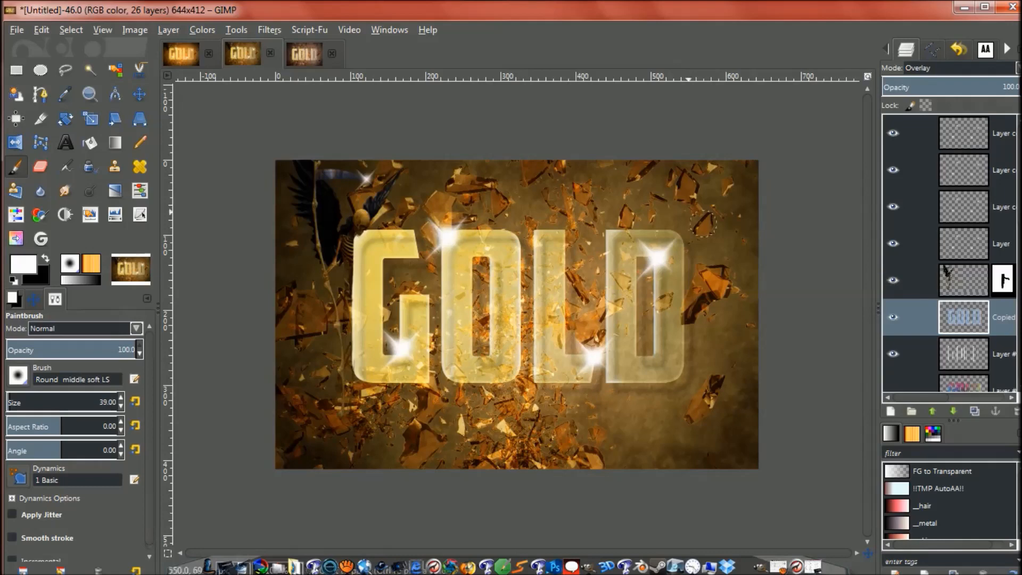
left_click(304, 53)
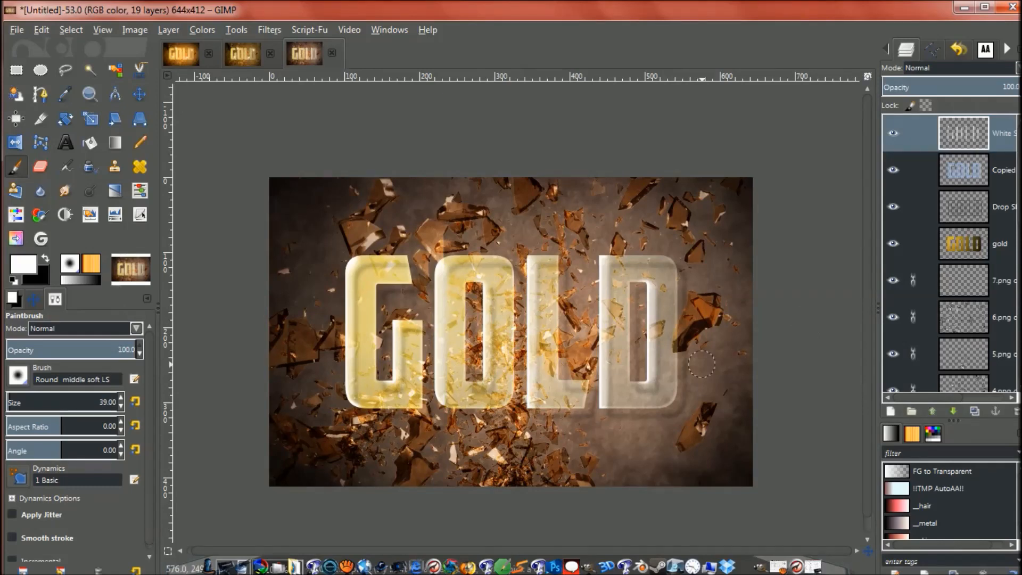
Start opening images as layers and browse to the Angels of Death folder under Pictures, Transparent Images, Skulls
key("ctrl+o")
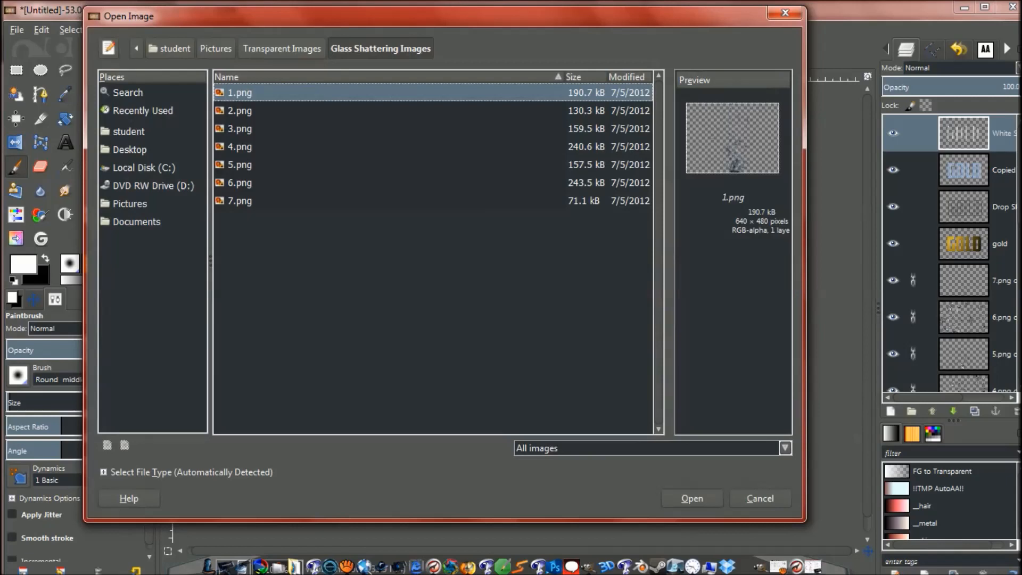
left_click(143, 111)
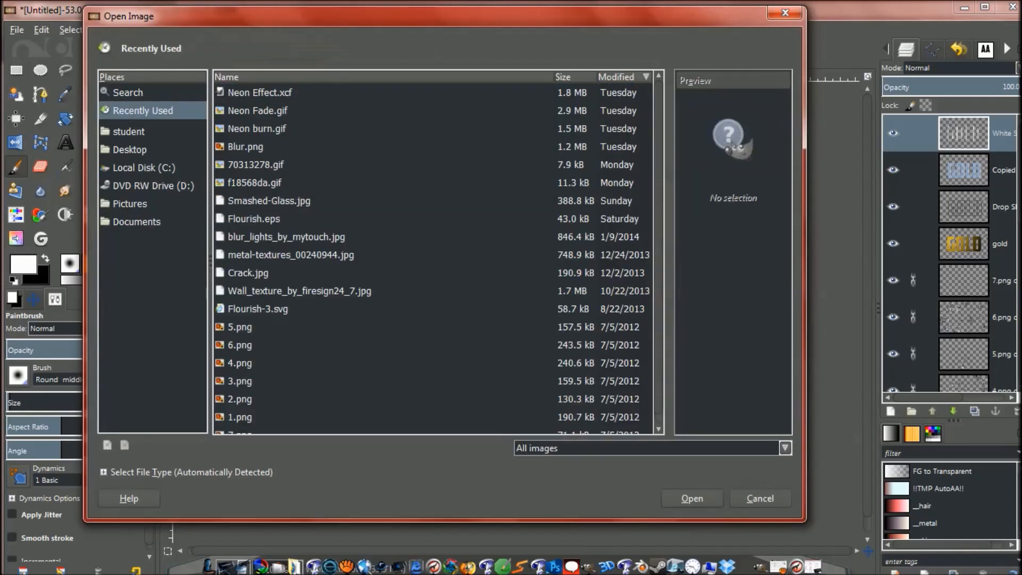
scroll(439, 258, "down", 1)
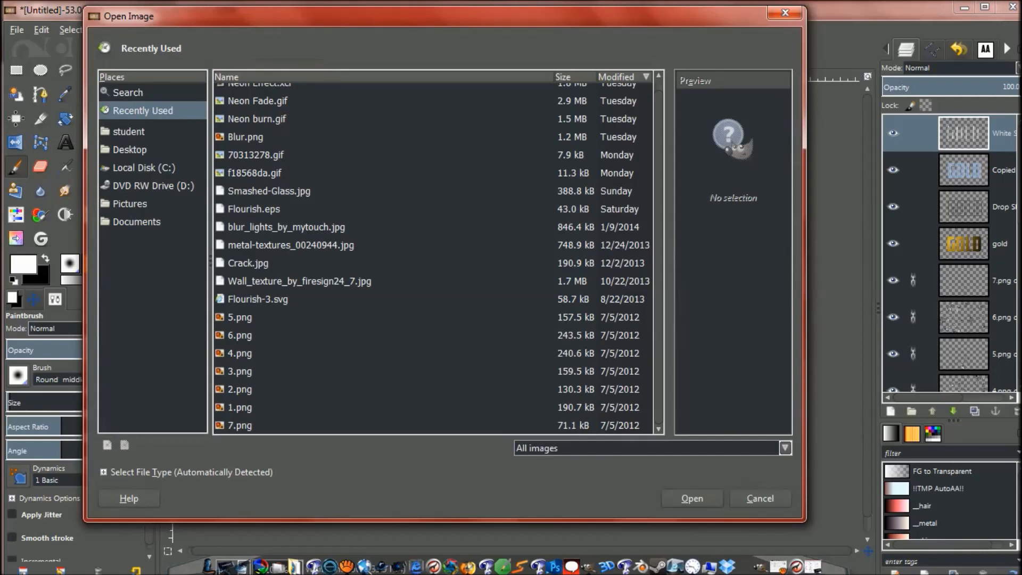
scroll(439, 258, "up", 1)
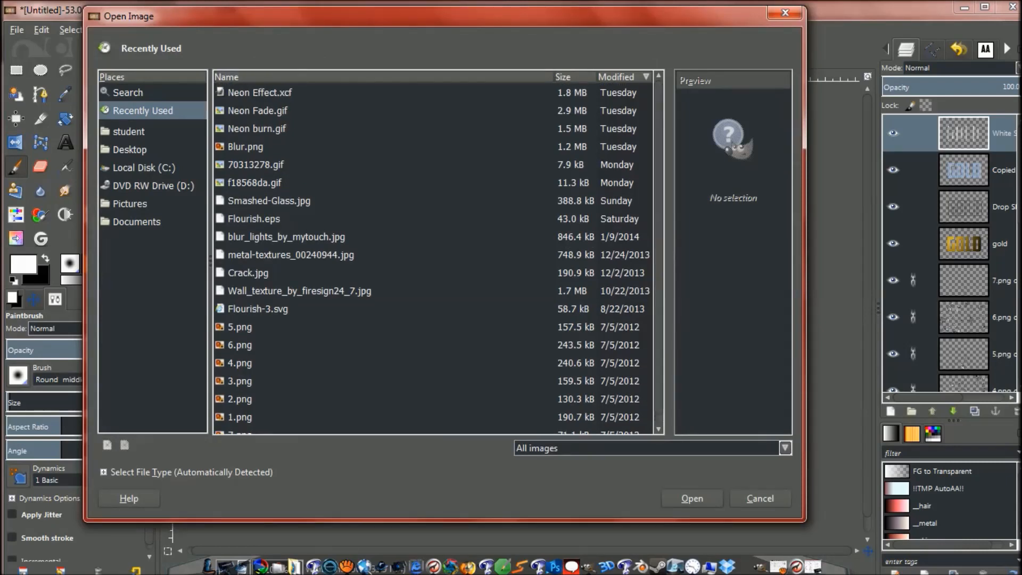
left_click(130, 204)
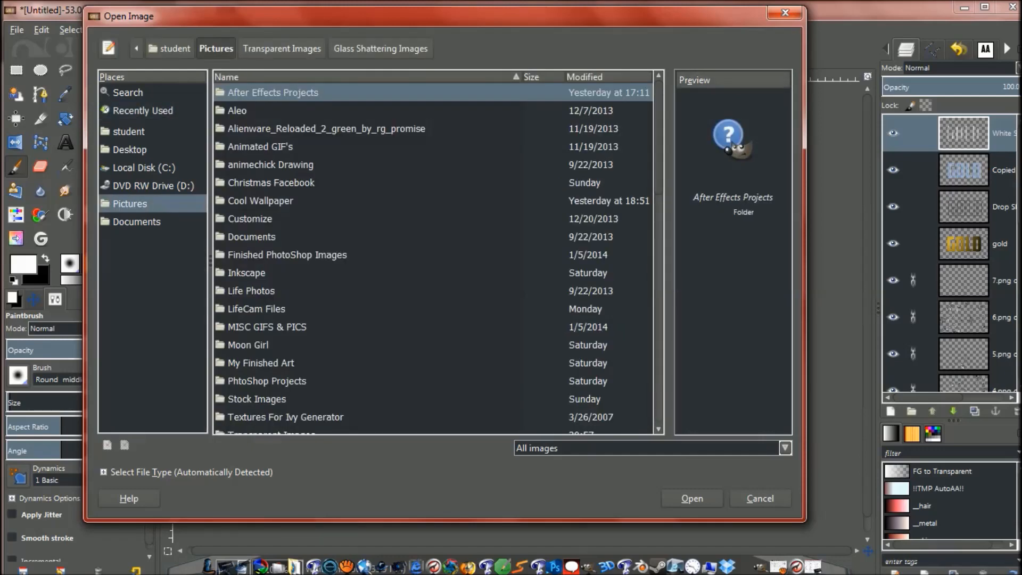
scroll(433, 256, "down", 5)
scroll(433, 255, "up", 1)
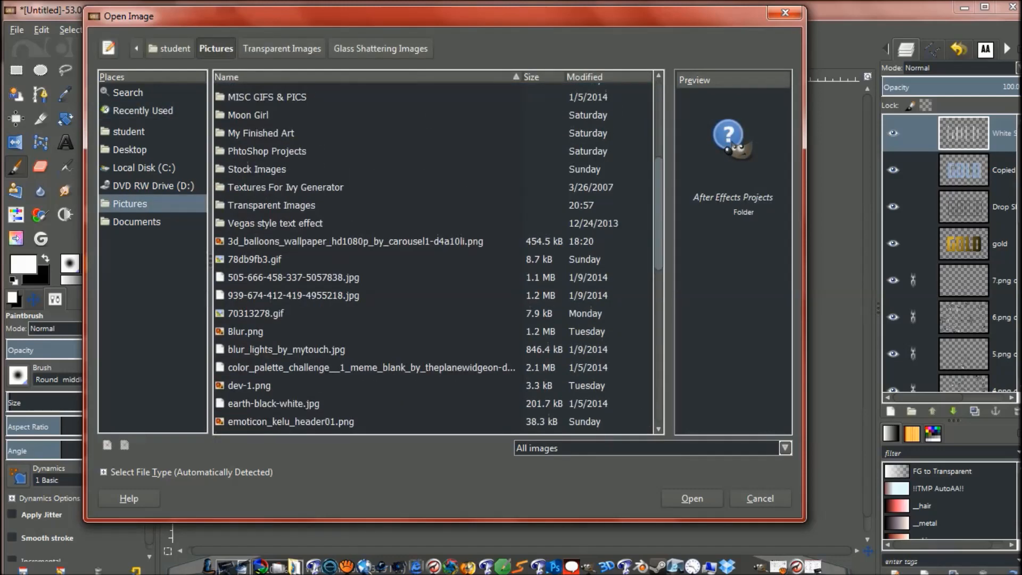
double_click(272, 206)
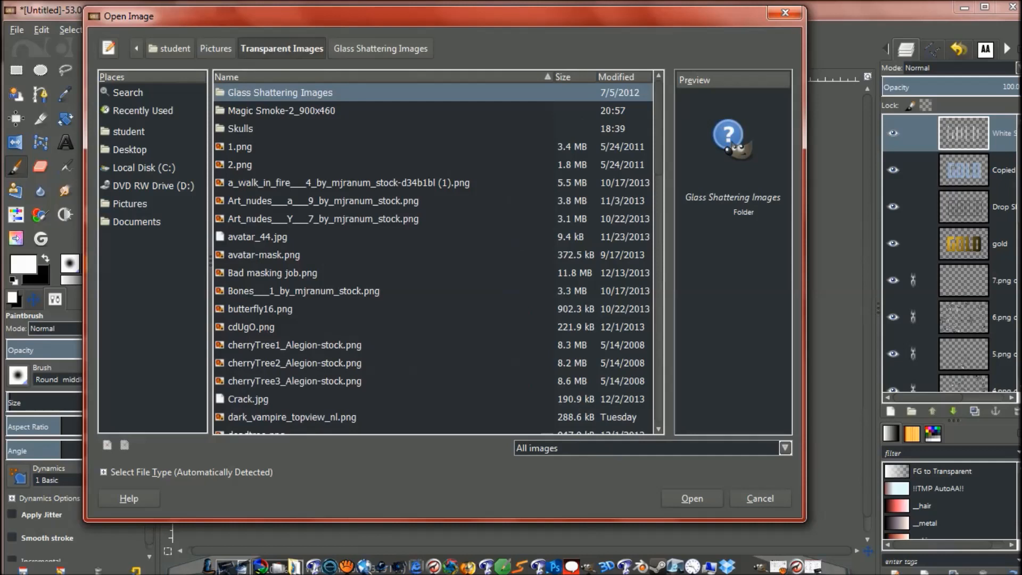
left_click(241, 129)
double_click(241, 129)
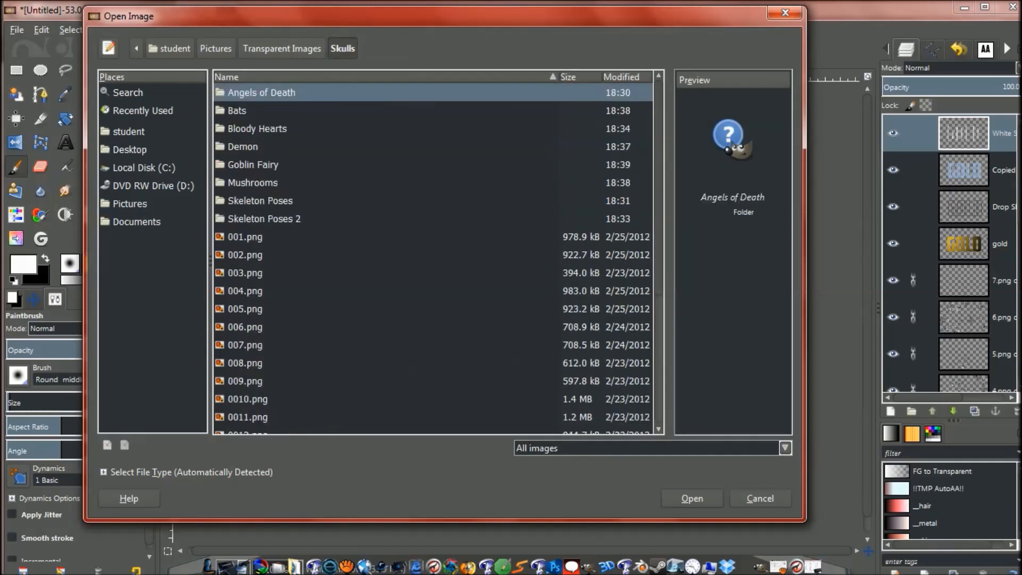
key("Return")
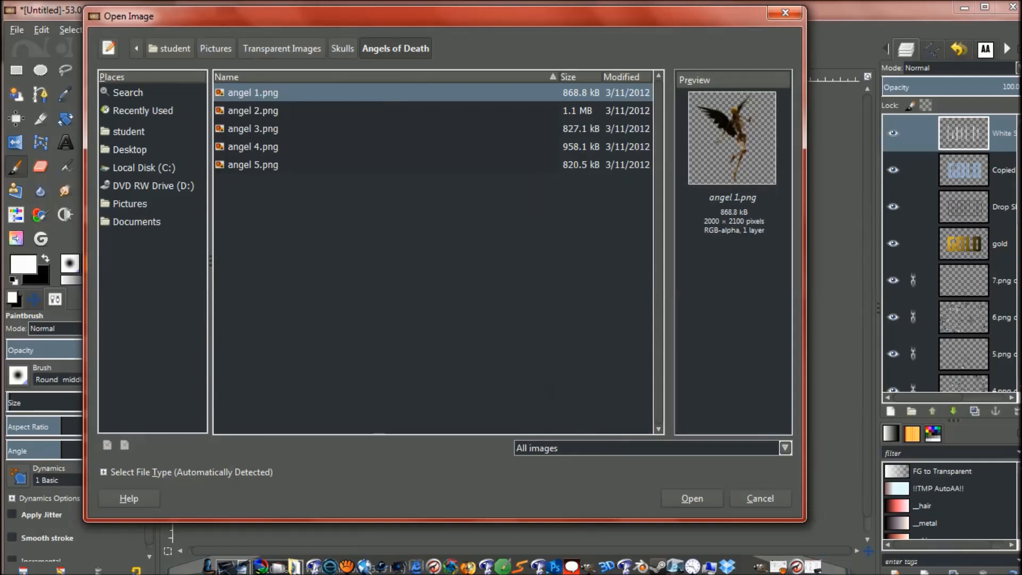
Preview the angel images 1 to 5 to compare their poses
left_click(253, 110)
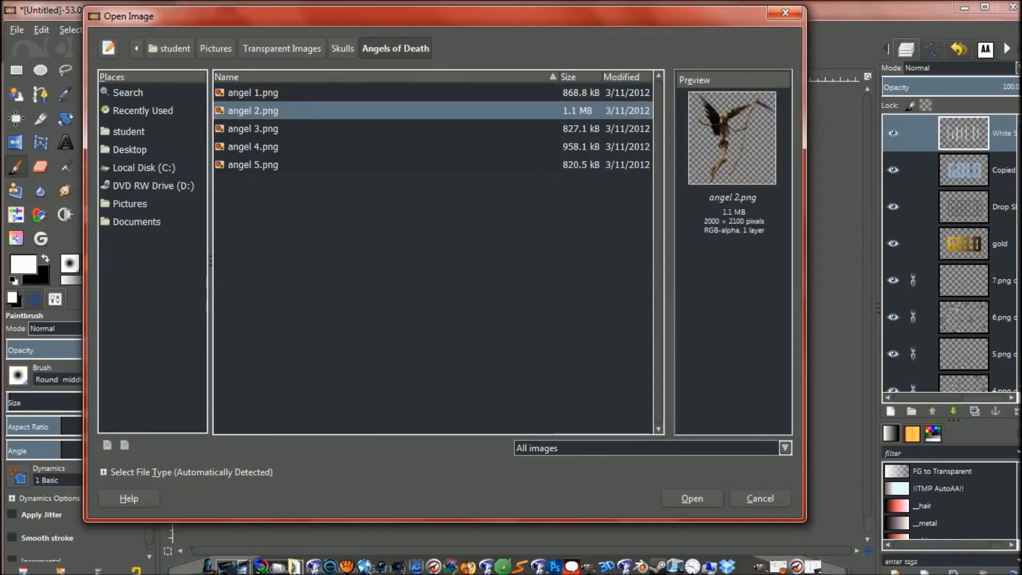
left_click(253, 129)
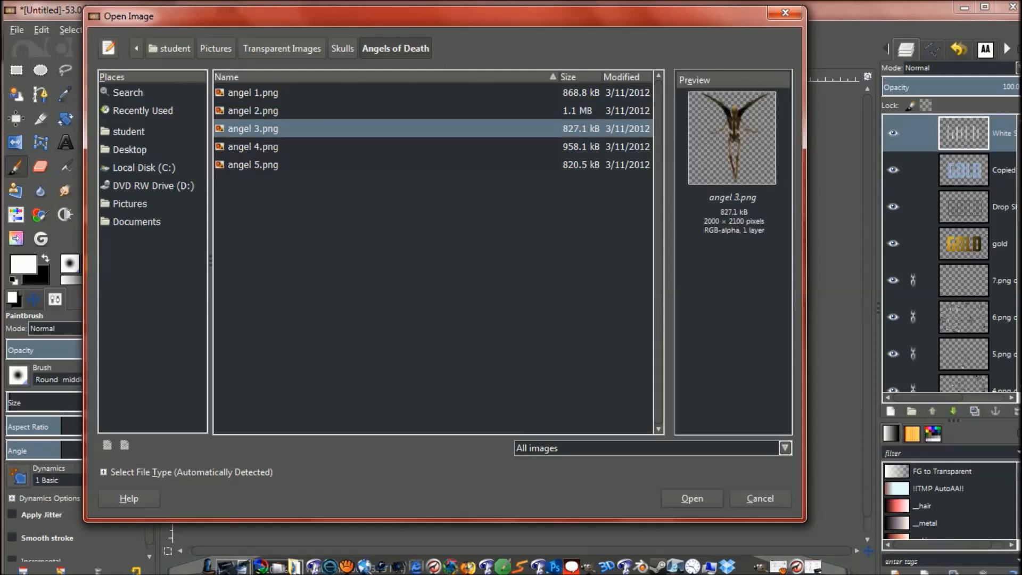
left_click(253, 147)
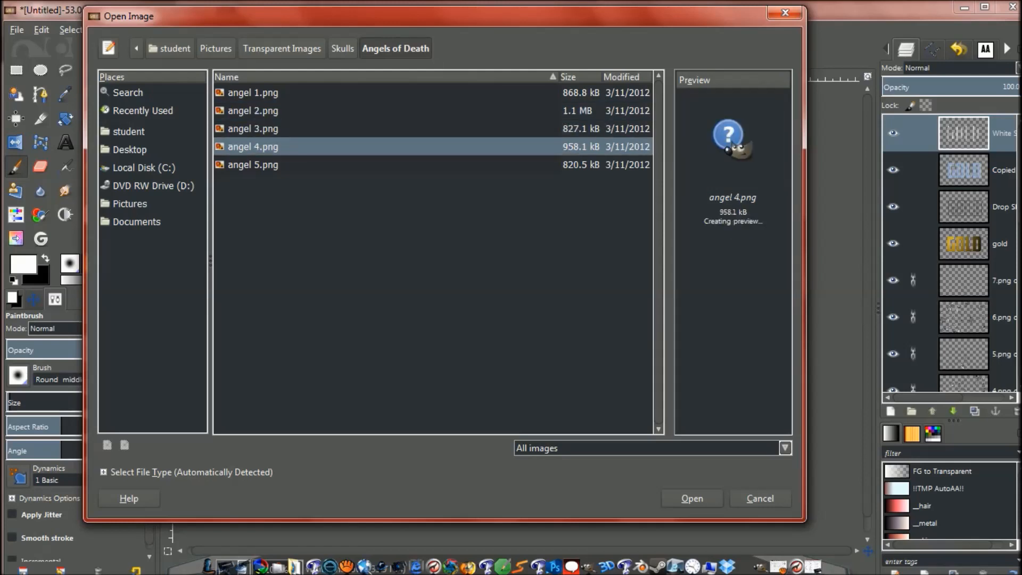
left_click(252, 165)
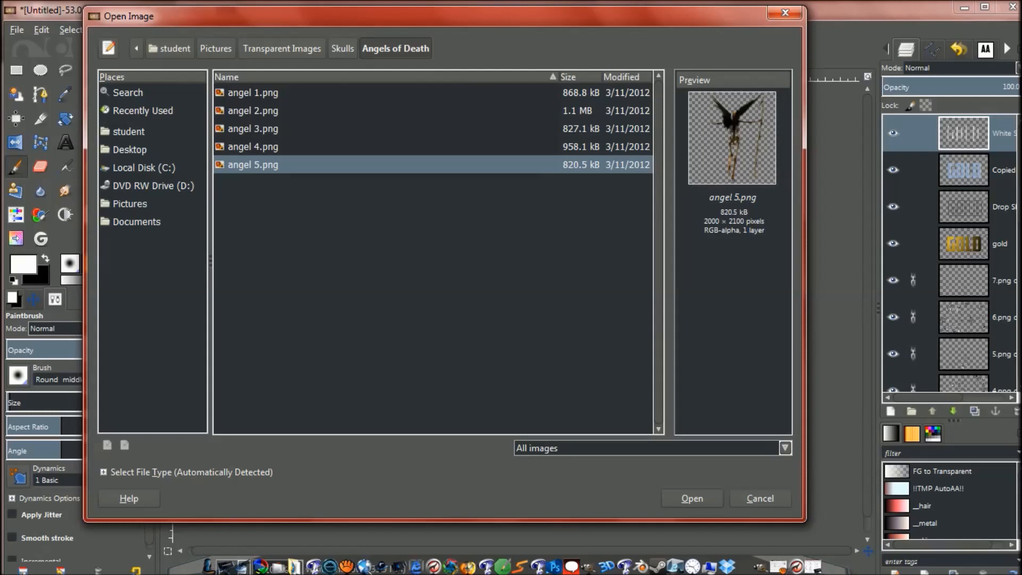
left_click(253, 147)
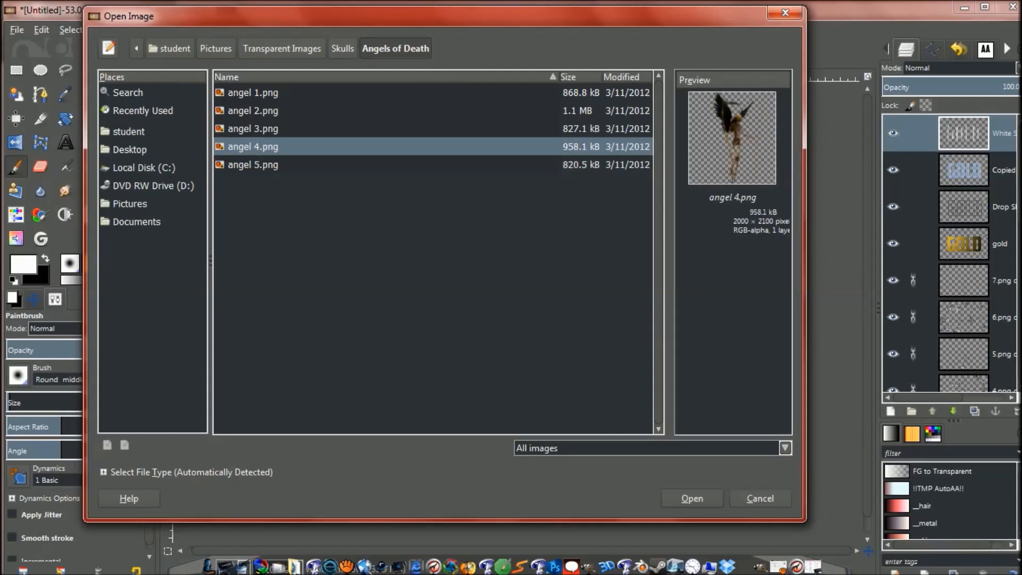
left_click(253, 93, "ctrl")
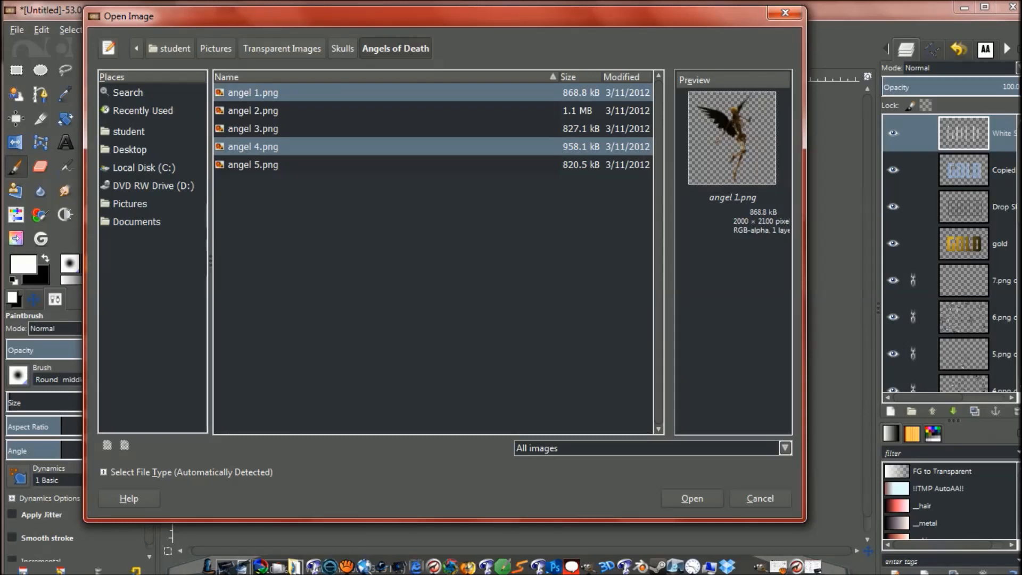
left_click(253, 111)
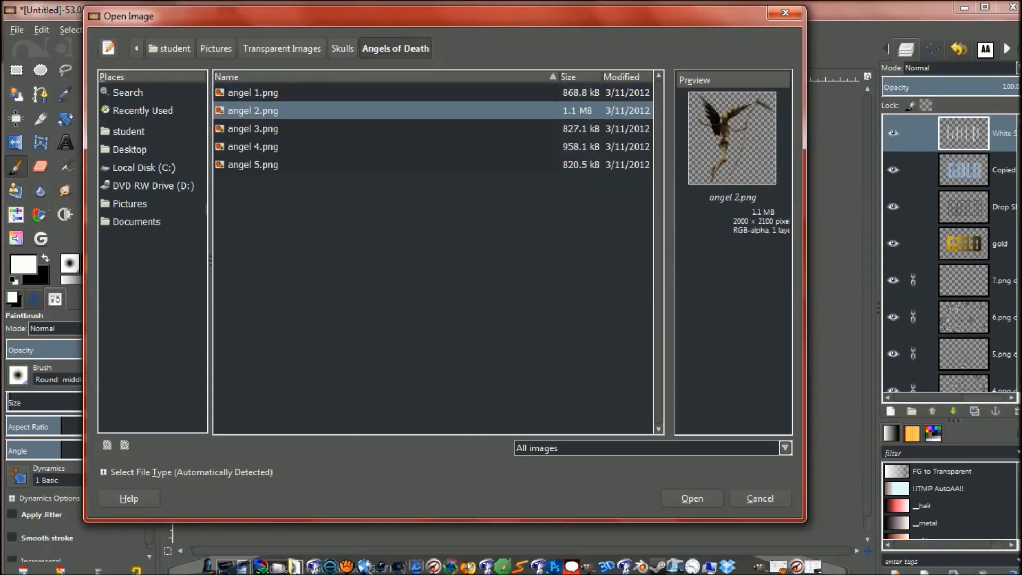
left_click(253, 129)
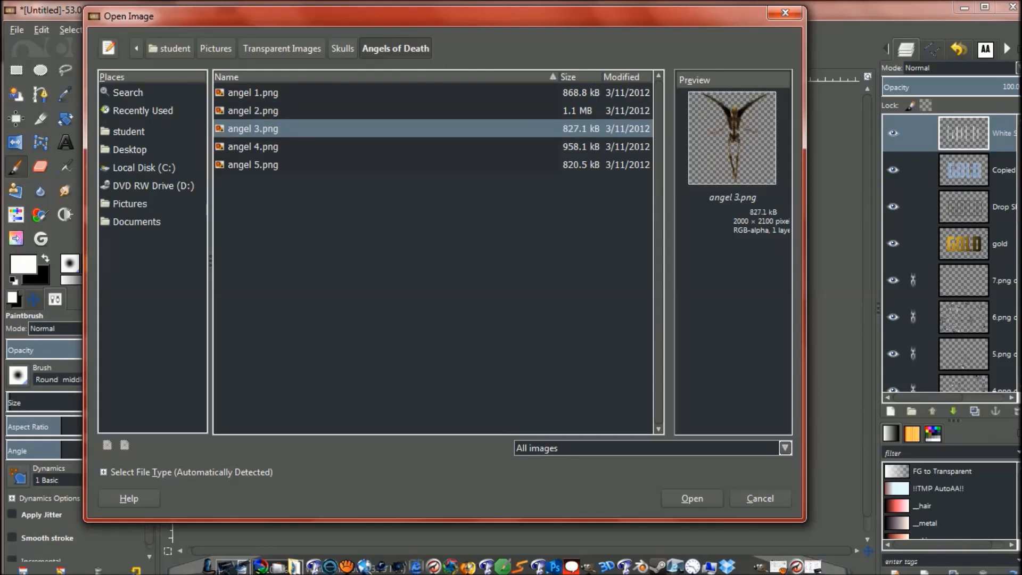
left_click(253, 147)
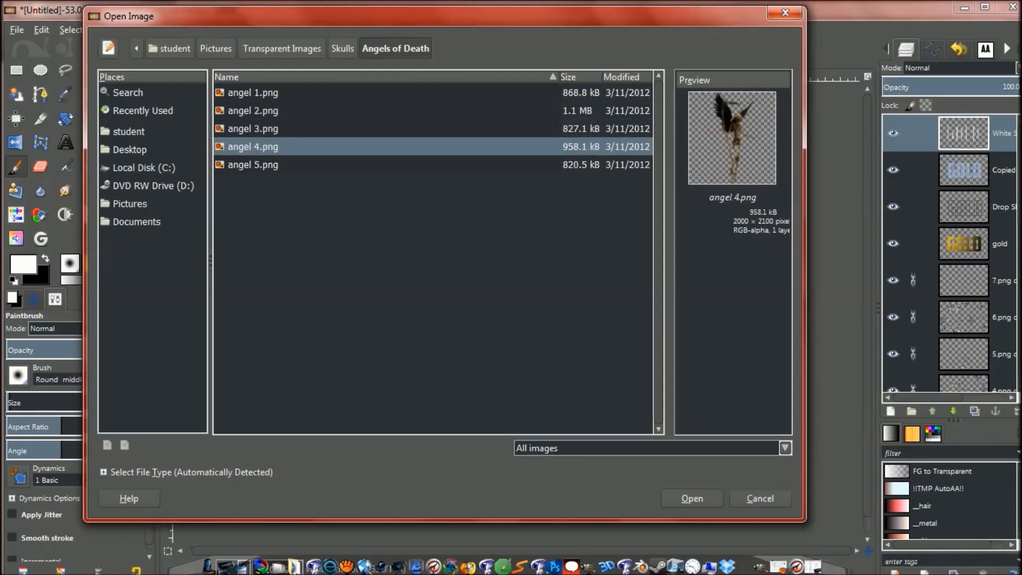
left_click(253, 110)
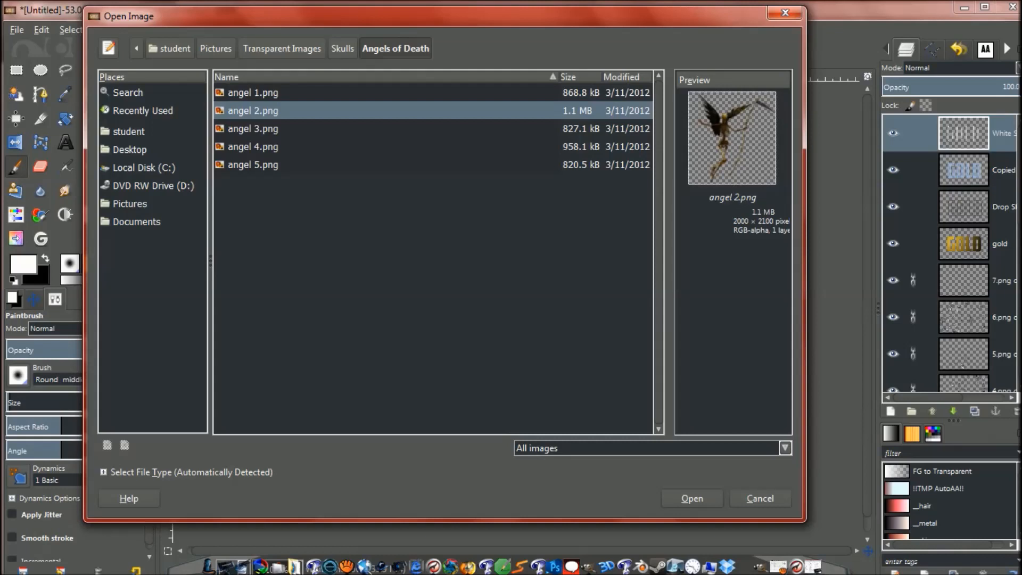
Import angel 4.png and angel 2.png together as new layers above the White S layer
left_click(253, 147)
left_click(253, 110, "ctrl")
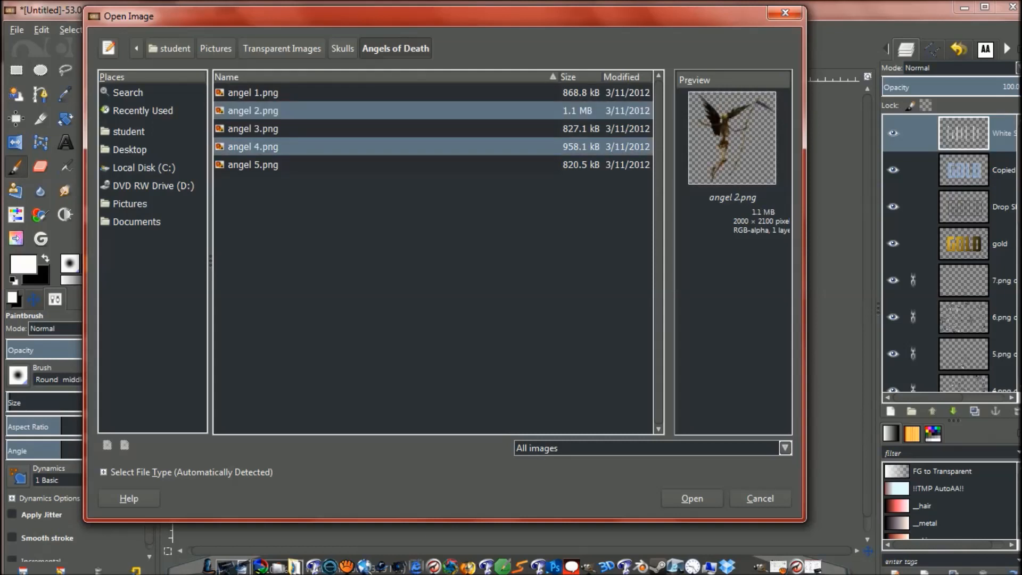
left_click(692, 499)
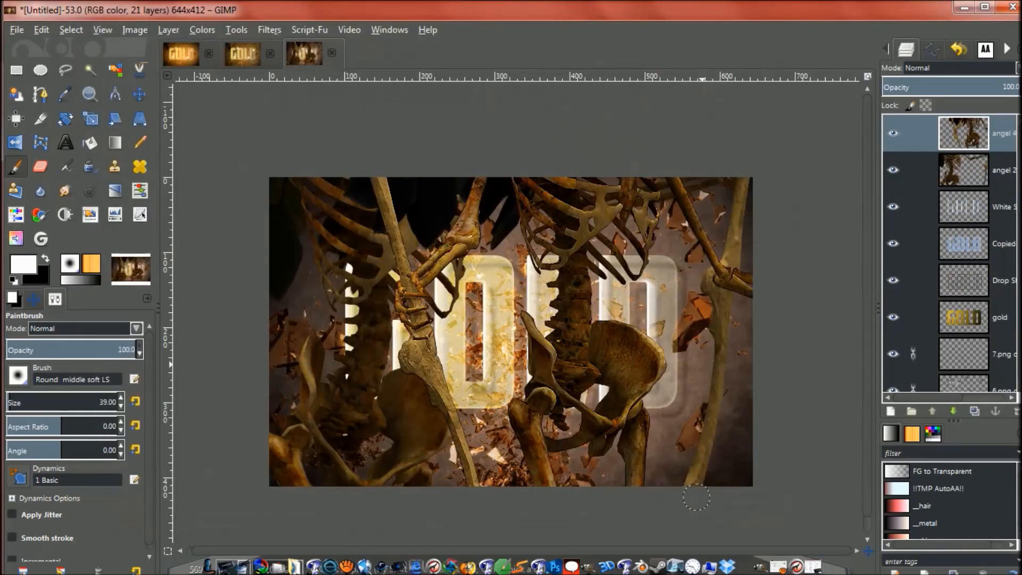
Scale the angel 4 layer to 512 × 508 px and move it over the right end of the GOLD lettering
key("minus")
key("minus")
key("minus")
key("minus")
key("minus")
key("minus")
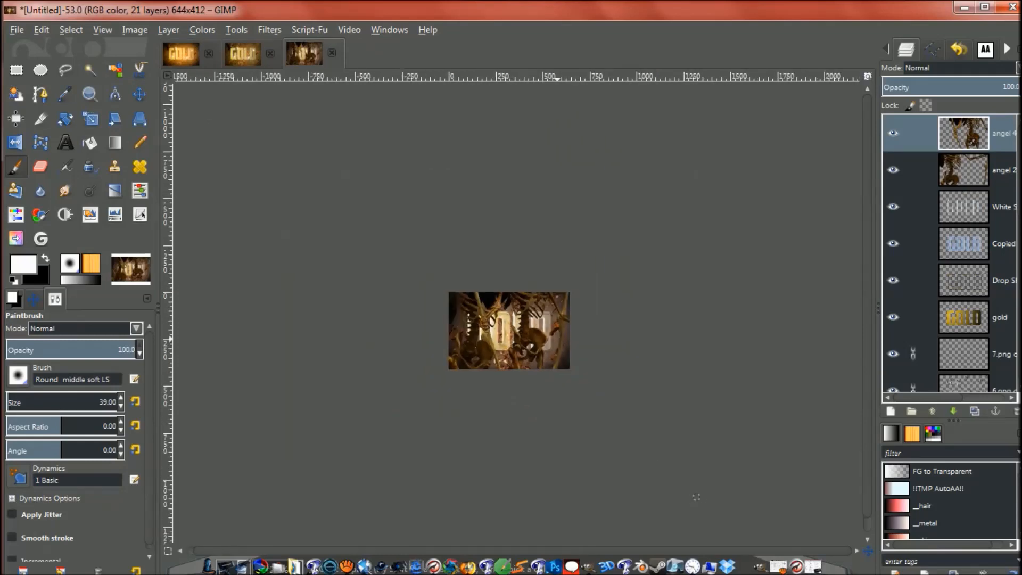
key("shift+s")
left_click(602, 428)
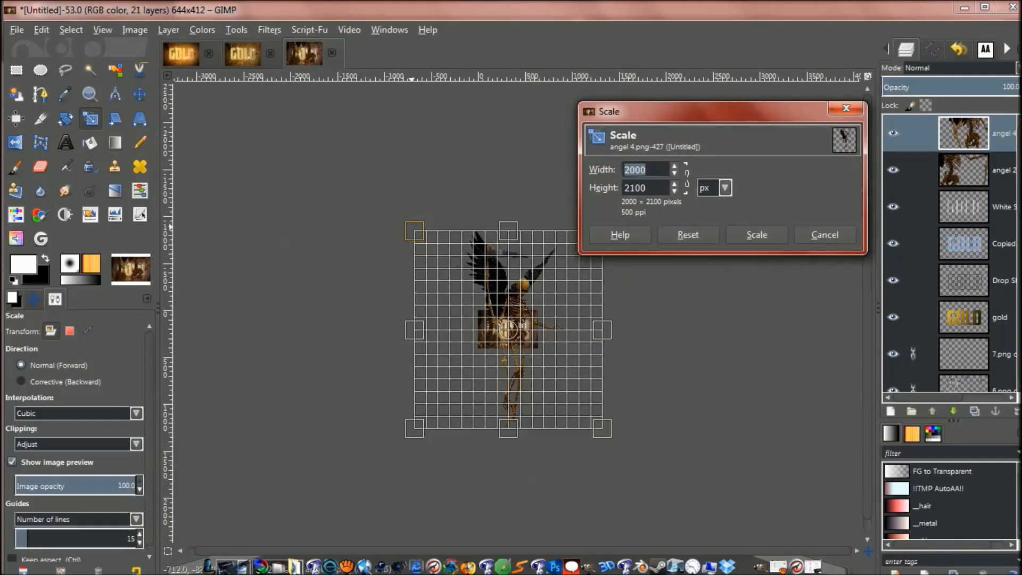
left_click_drag(415, 230, 554, 381)
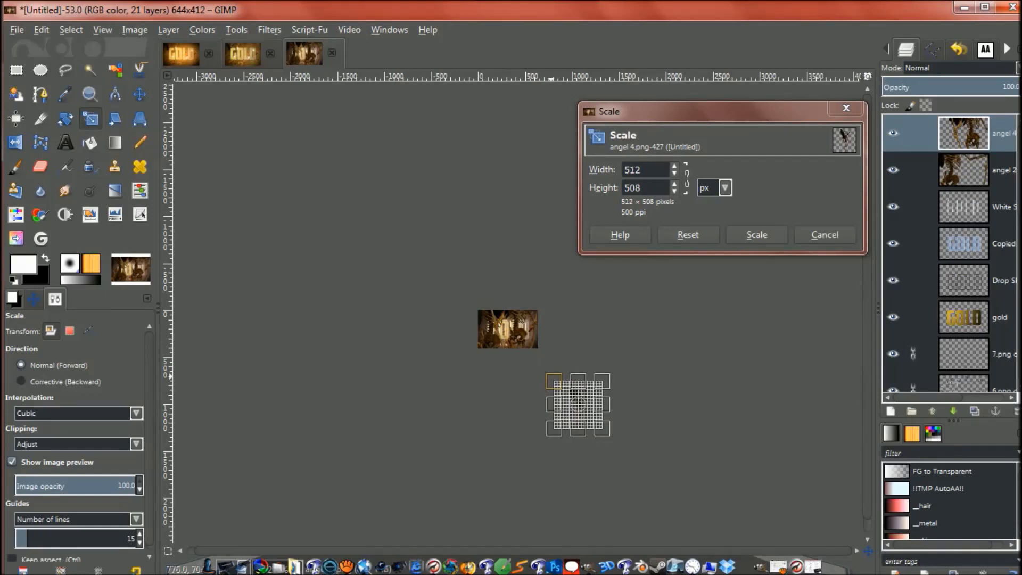
key("Return")
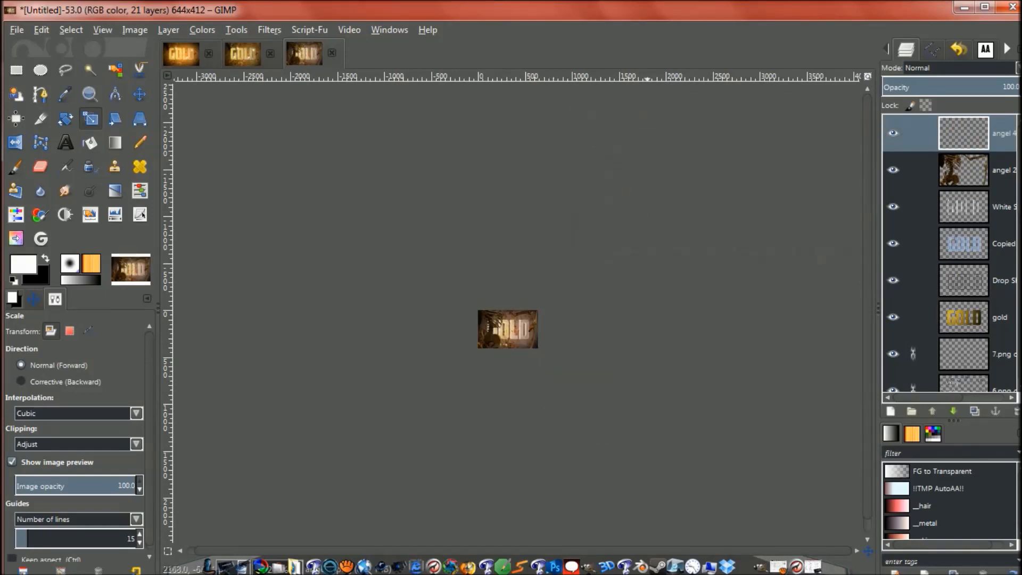
key("m")
left_click_drag(557, 366, 524, 334)
Scale the angel 2 layer to 585 × 636 px and move it over the first letters of the GOLD lettering
left_click(916, 170)
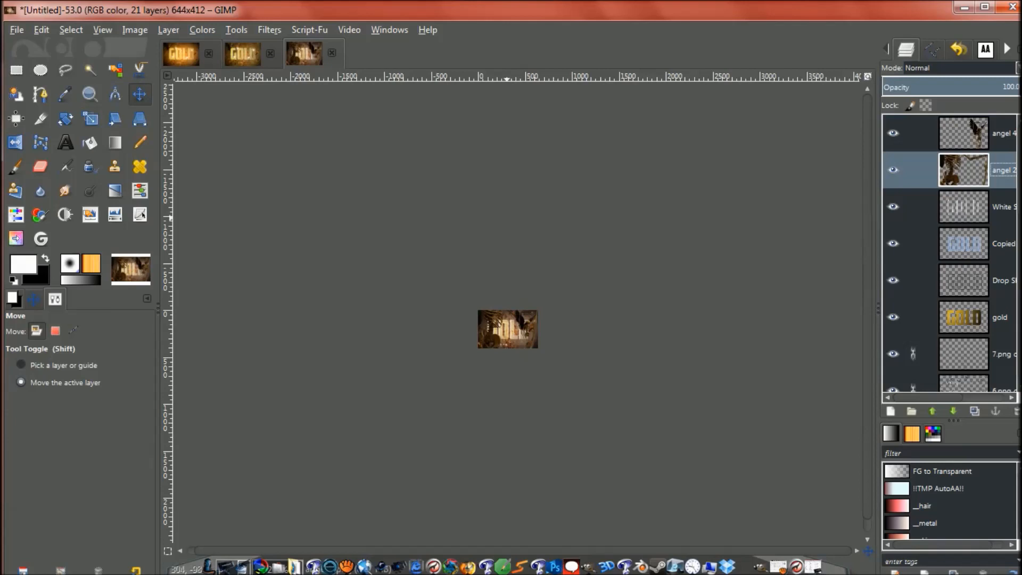
key("shift+s")
left_click(414, 230)
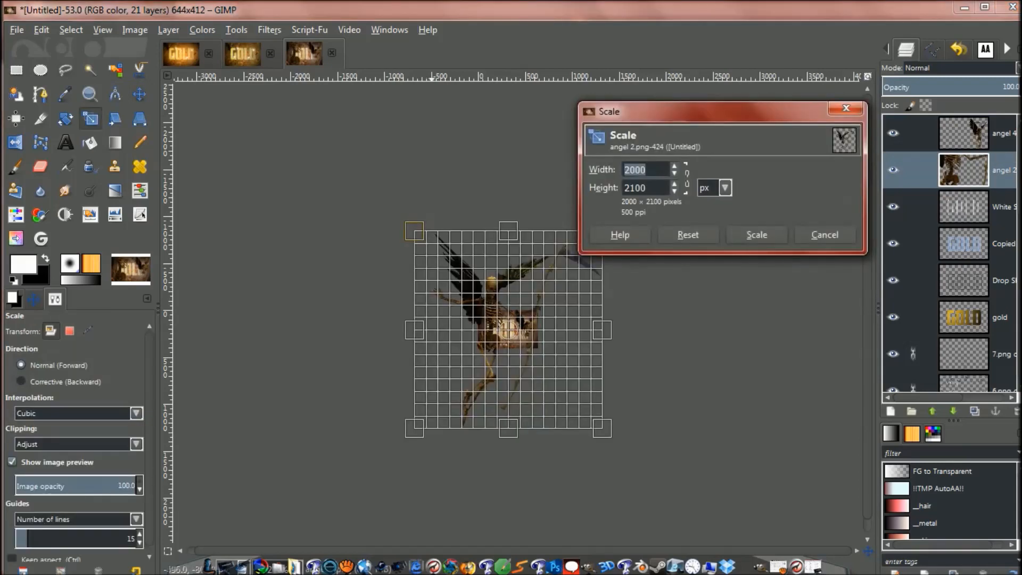
left_click_drag(415, 230, 547, 369)
key("Return")
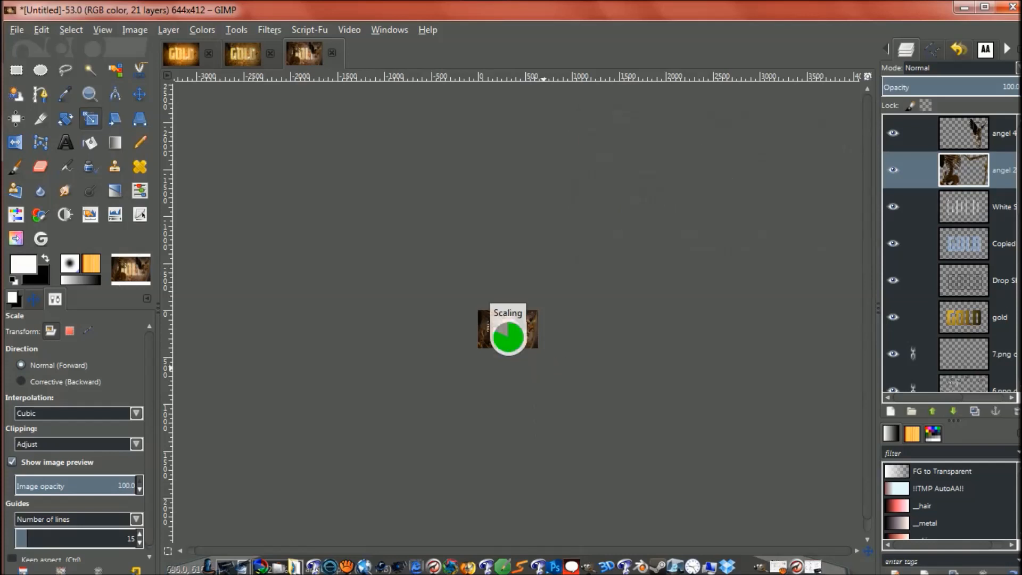
key("m")
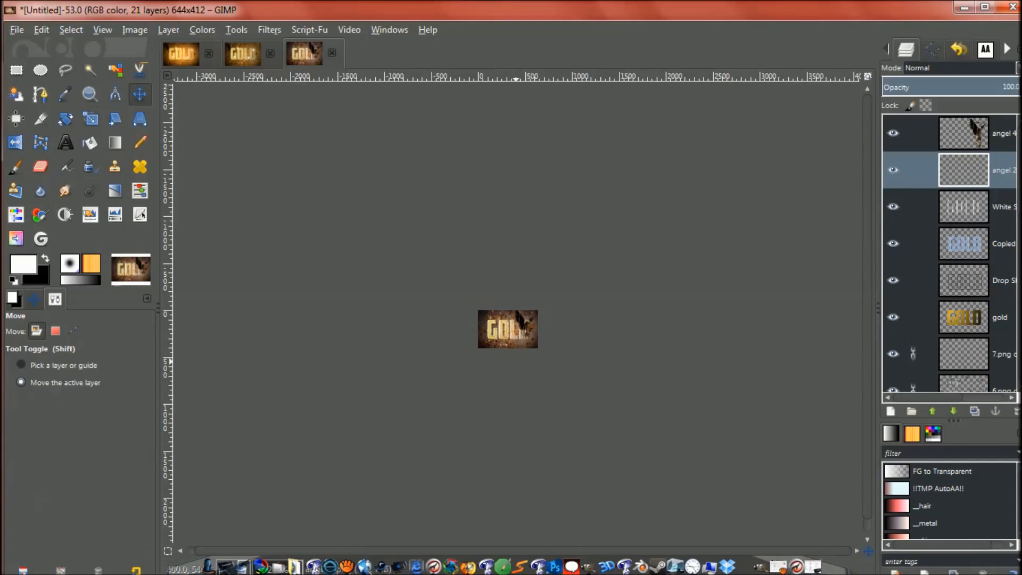
left_click_drag(497, 344, 501, 330)
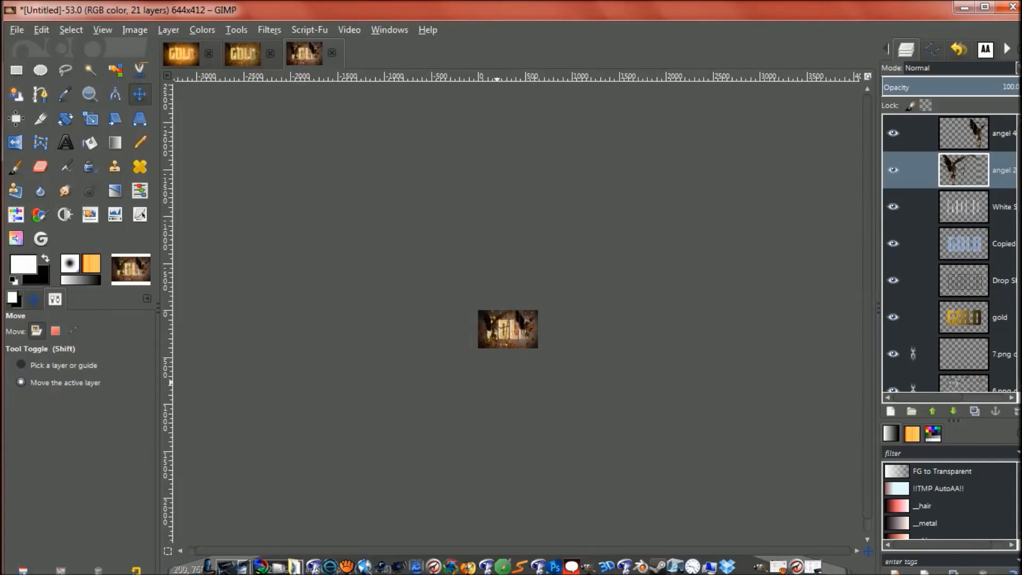
Scale the angel 2 layer down to roughly half its size and place it over the letter G
key("plus")
key("plus")
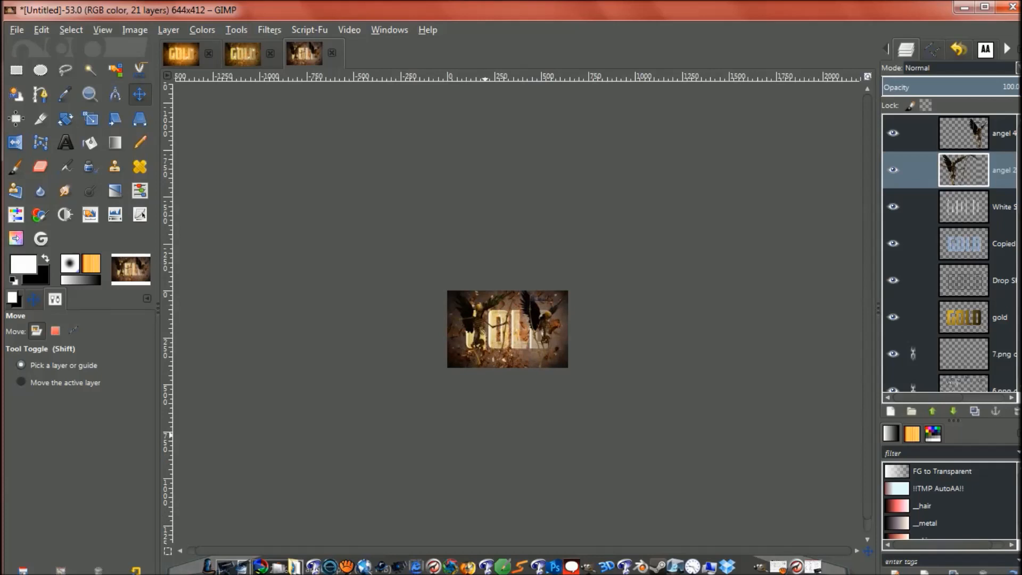
key("plus")
key("plus")
key("plus")
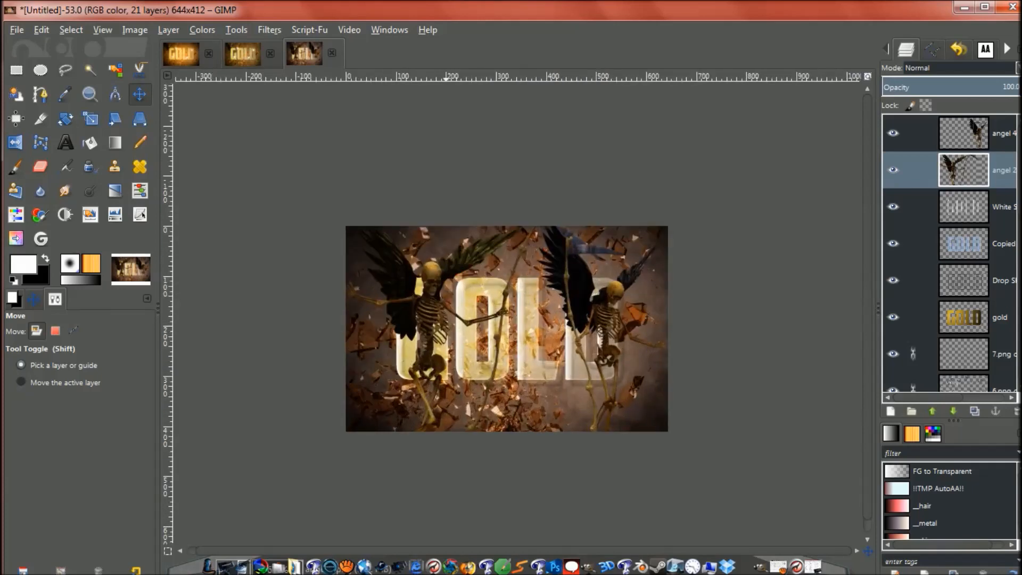
key("plus")
key("shift")
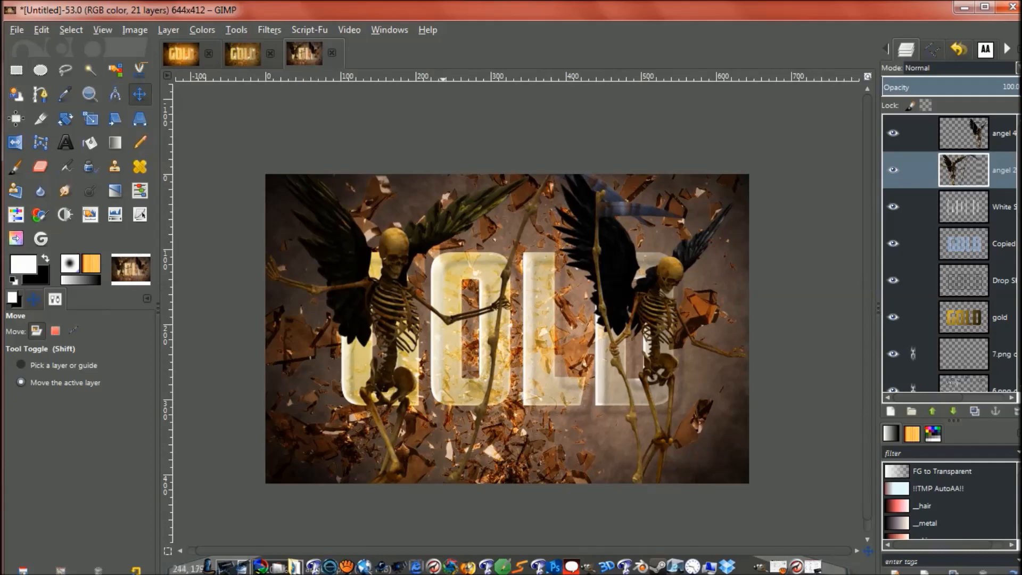
key("shift+s")
left_click(354, 325)
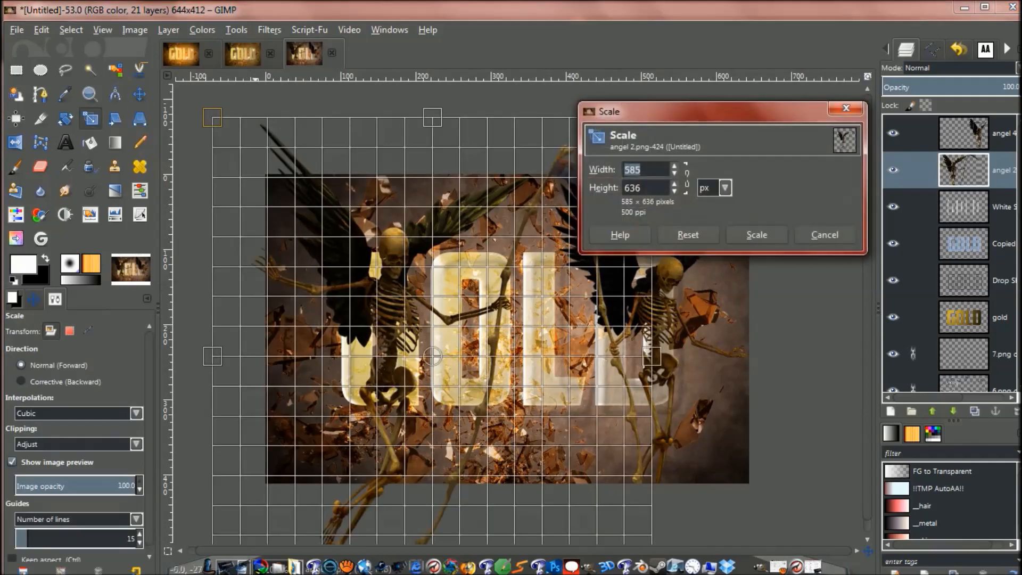
left_click_drag(211, 117, 419, 347)
key("Return")
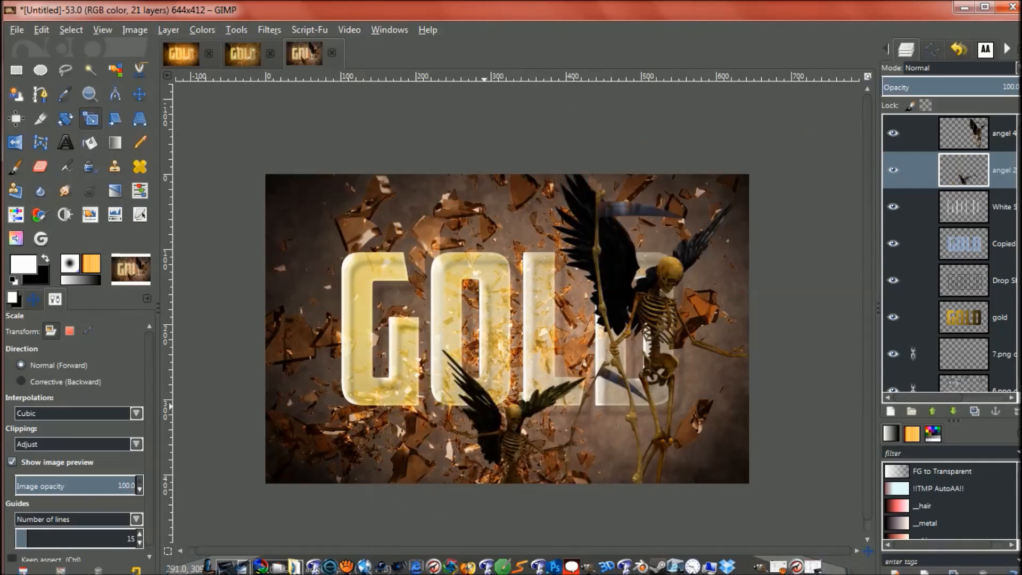
key("m")
left_click_drag(540, 474, 385, 322)
Scale the angel 4 layer down to about three quarters of its size and place it between the letters L and D
left_click(1001, 134)
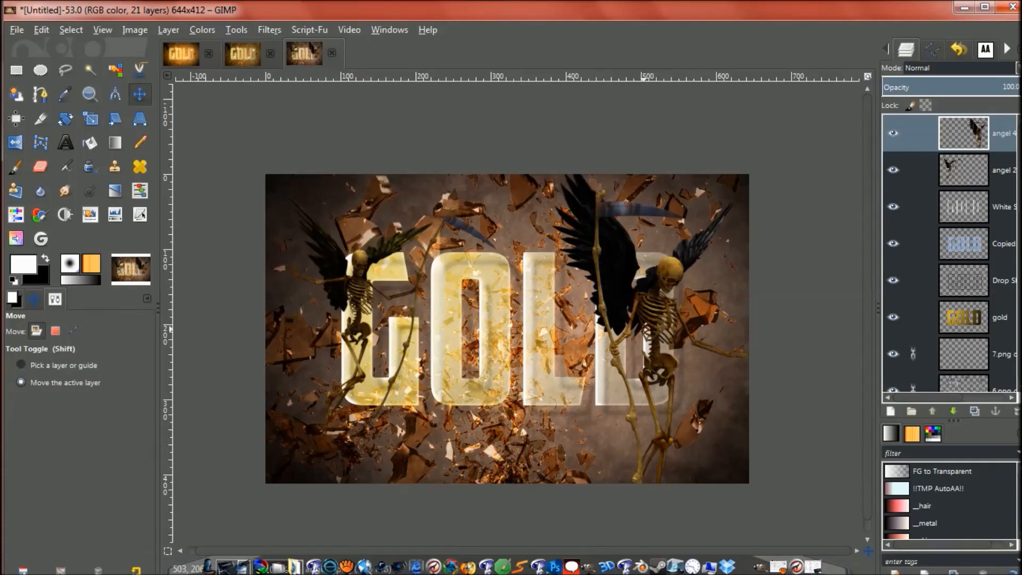
key("shift+s")
left_click(644, 332)
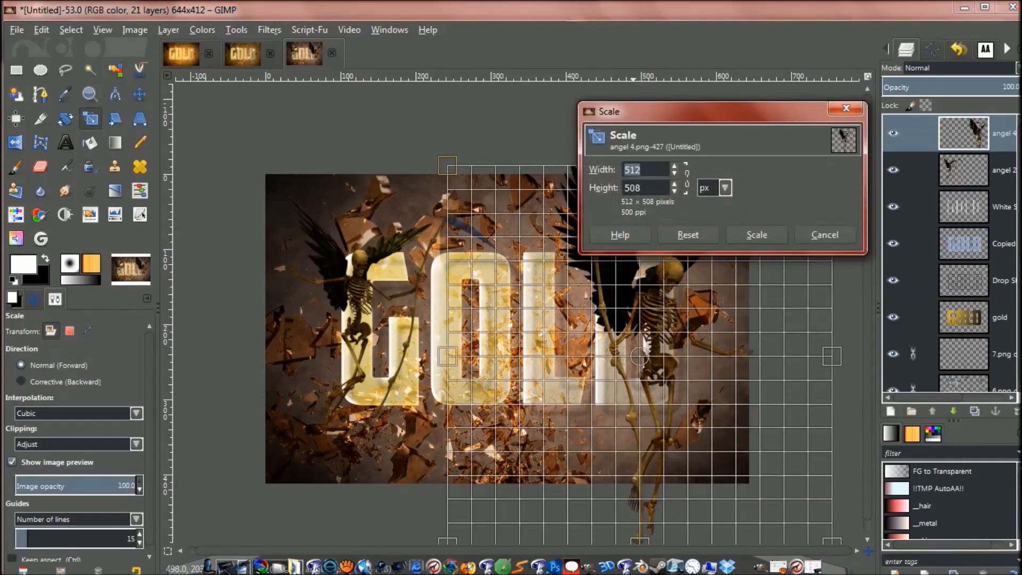
left_click_drag(447, 166, 542, 248)
key("Return")
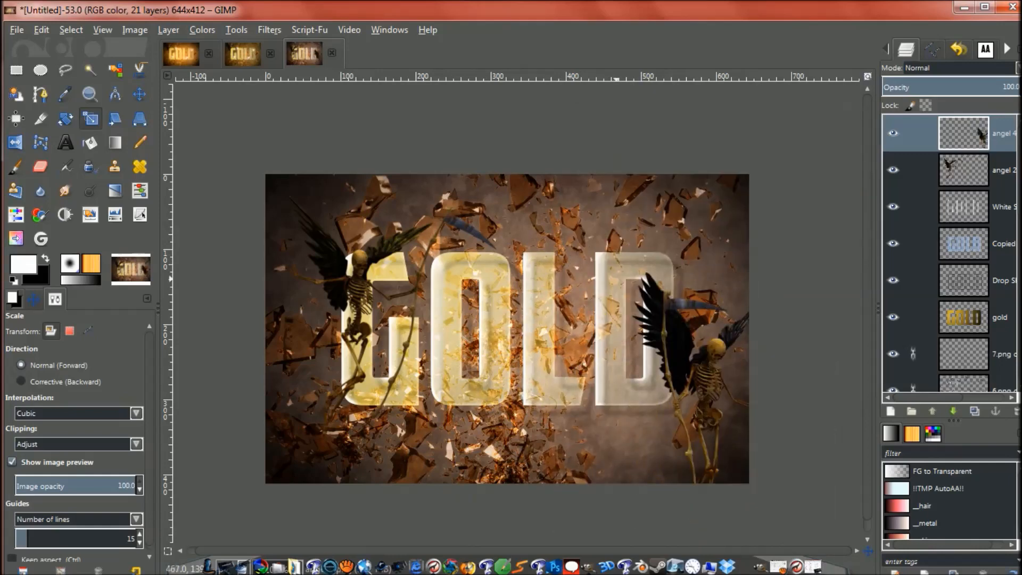
key("m")
left_click_drag(682, 360, 593, 289)
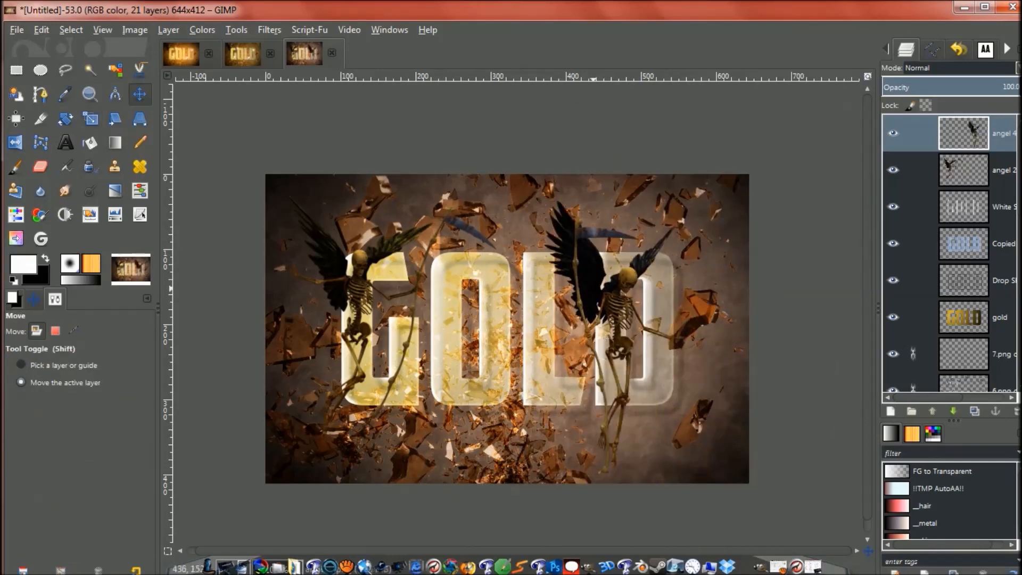
left_click_drag(464, 274, 463, 278)
left_click_drag(633, 343, 603, 300)
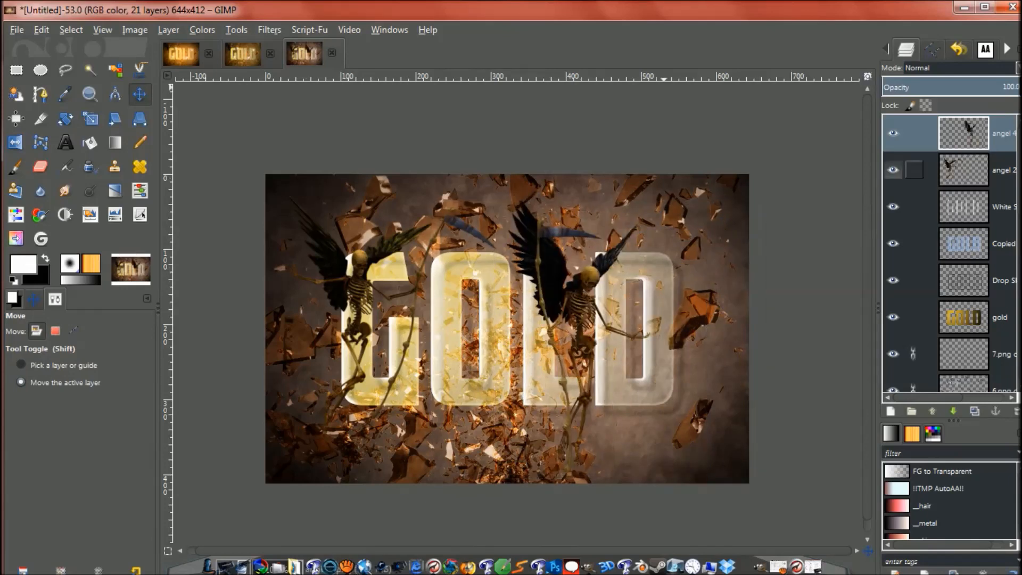
Swap the angels' sides, moving angel 2 over the right side of the D and angel 4 to the left edge of the G
left_click(964, 170)
left_click_drag(378, 321, 700, 313)
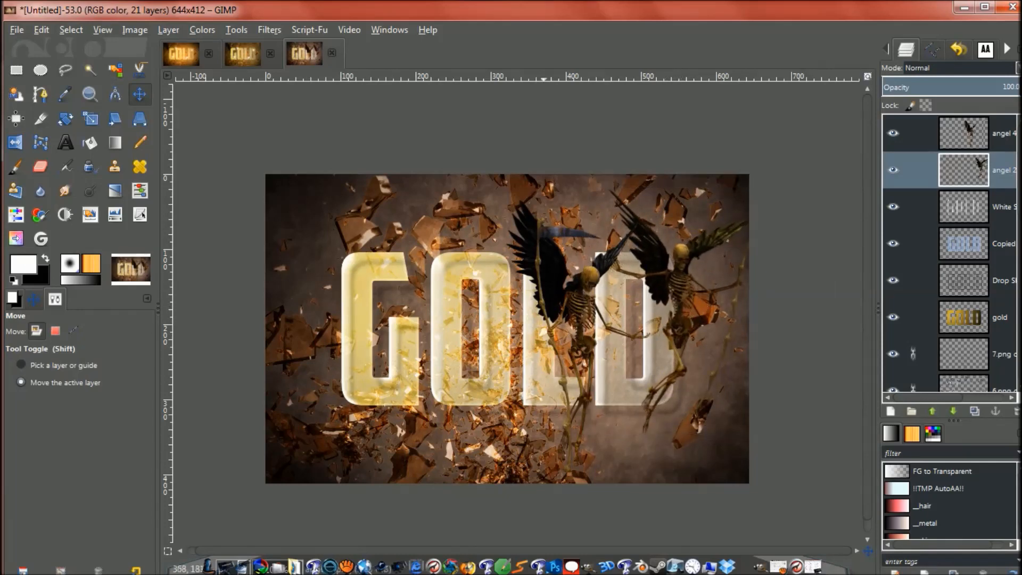
left_click(914, 133)
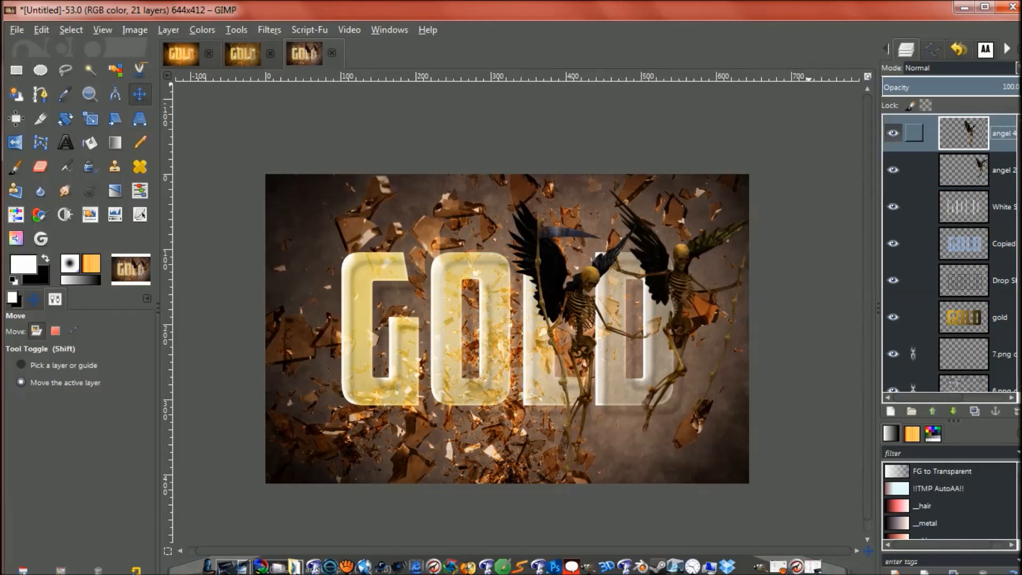
left_click_drag(569, 337, 329, 309)
left_click_drag(327, 304, 327, 305)
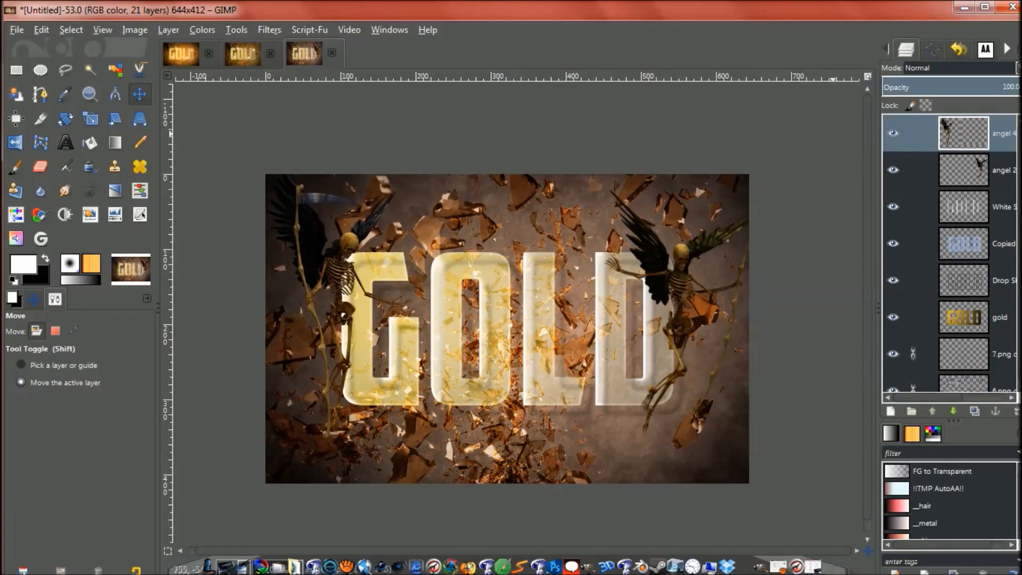
Lower the angel 4 layer to just above the Drop Shadow layer and nudge it slightly toward the G
left_click_drag(1003, 133, 1010, 277)
left_click(954, 411)
left_click(953, 411)
left_click(953, 411)
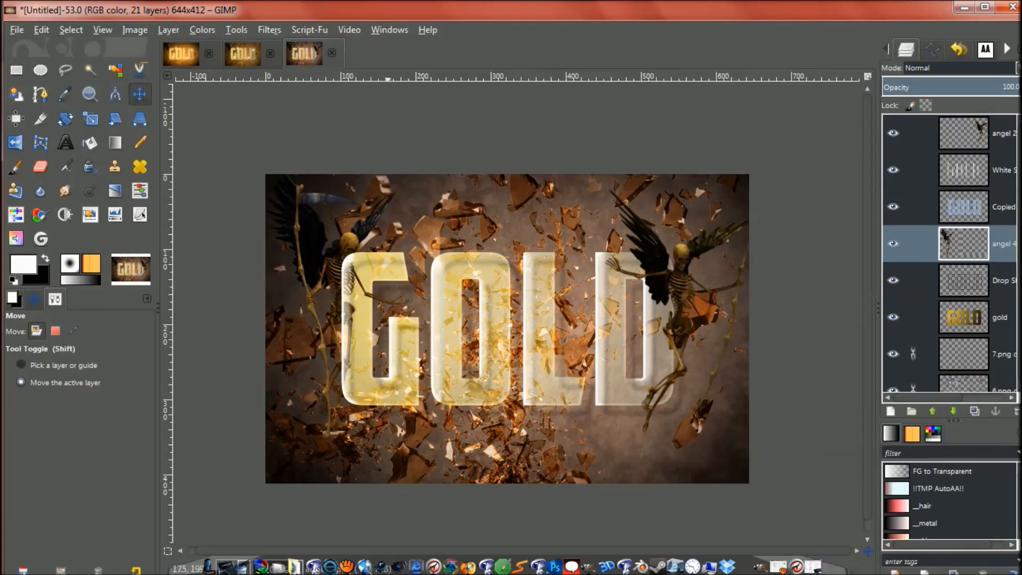
left_click_drag(327, 305, 331, 302)
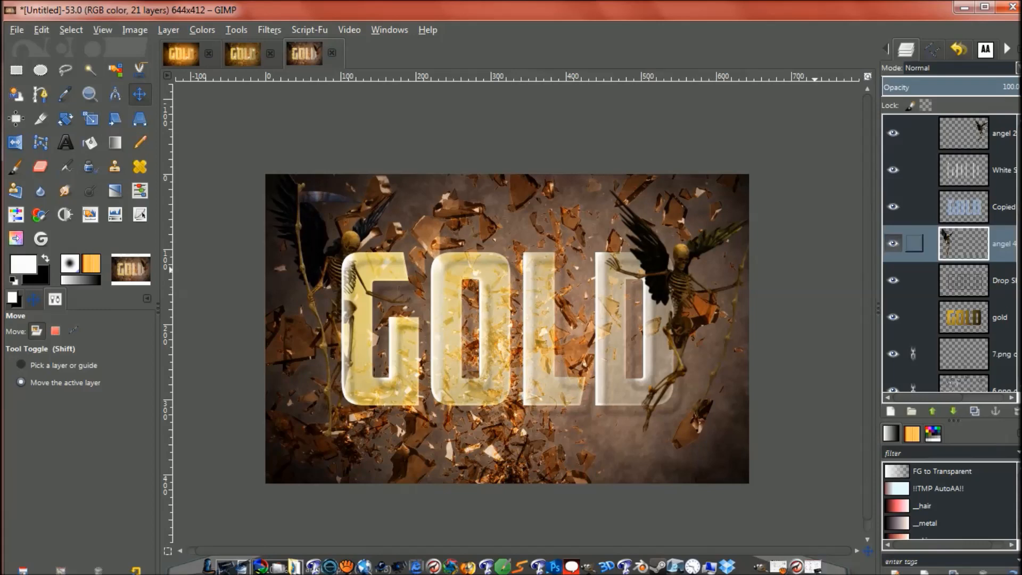
Add a white (full opacity) mask to the angel 4 layer and paint it black where the angel overlaps the G
right_click(905, 244)
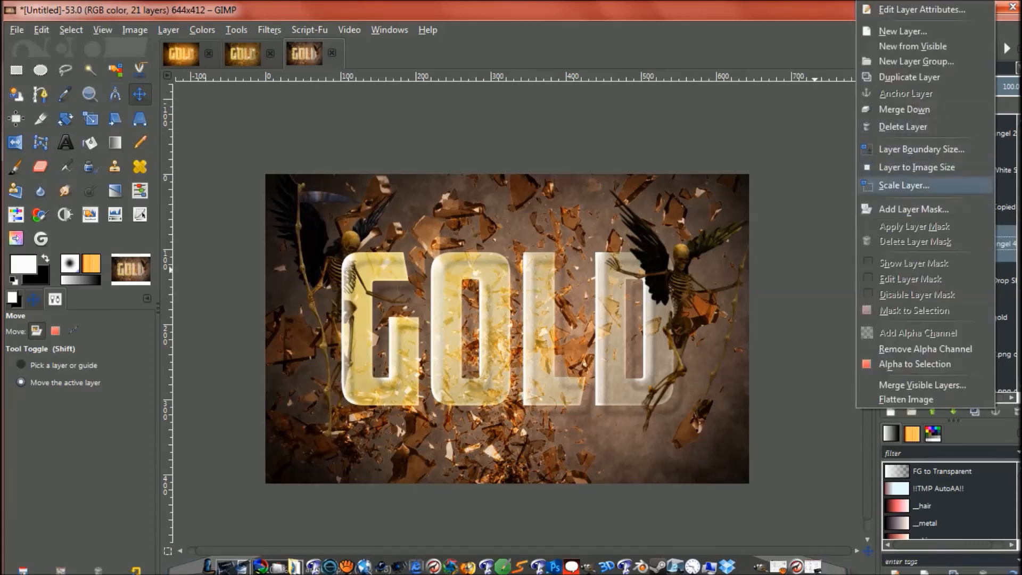
left_click(914, 209)
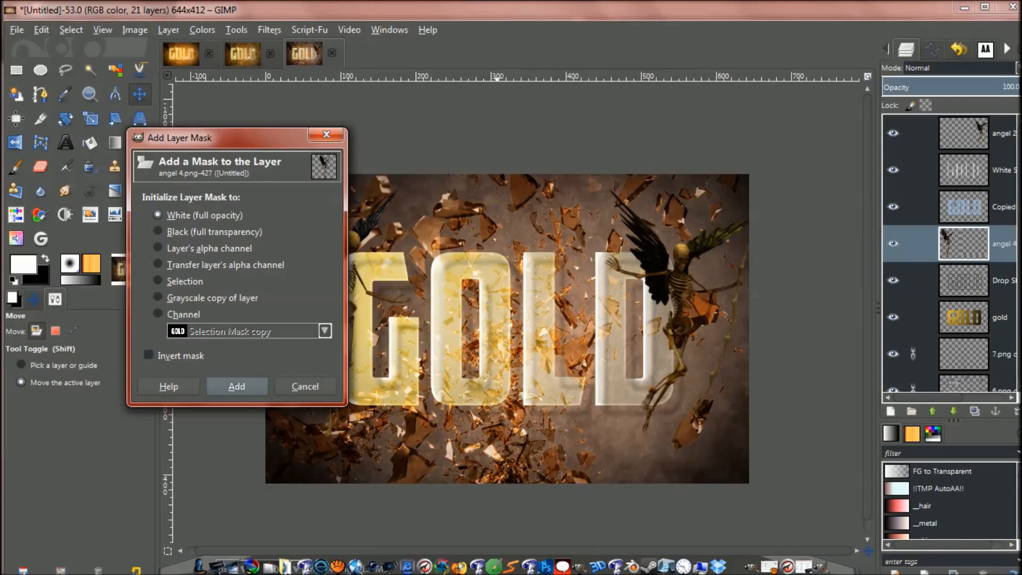
left_click(236, 386)
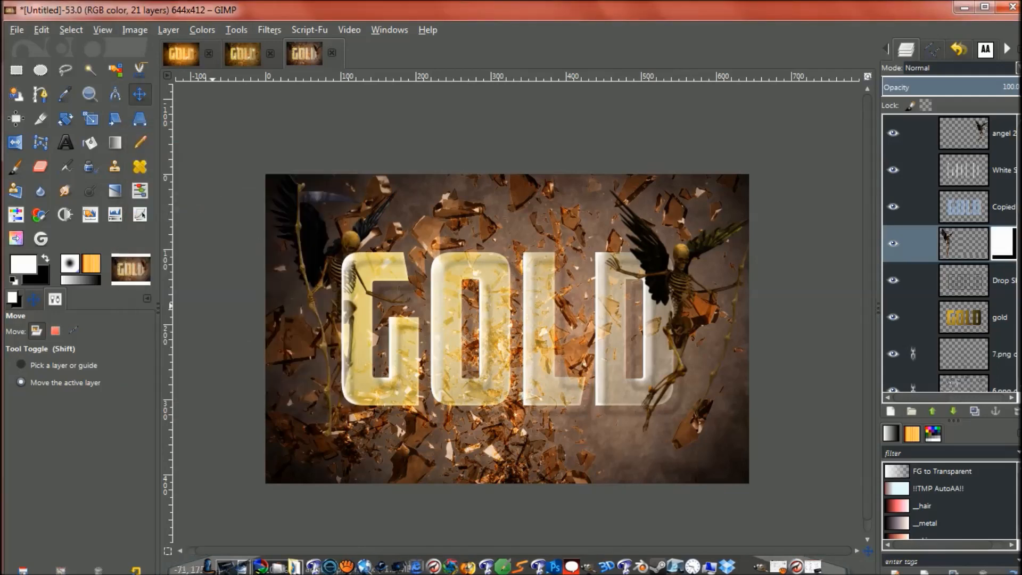
key("p")
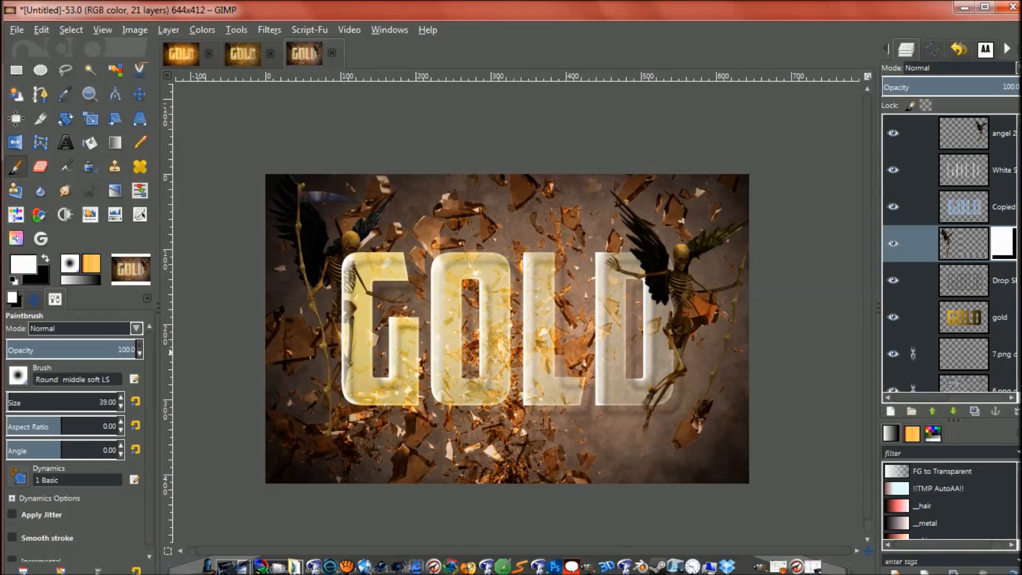
key("x")
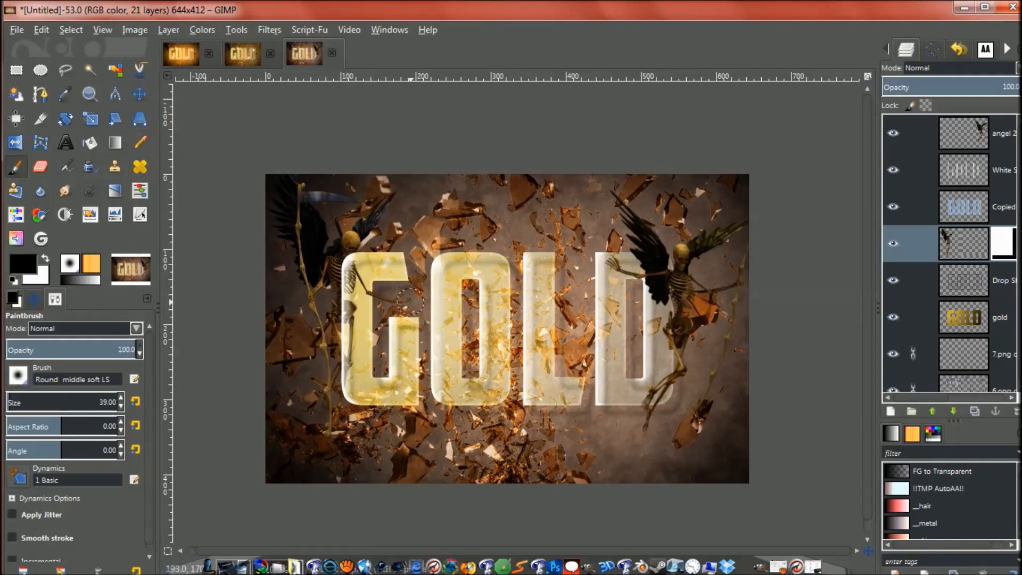
mouse_move(405, 301)
left_mouse_down()
mouse_move(362, 287)
mouse_move(373, 277)
mouse_move(355, 269)
mouse_move(358, 287)
mouse_move(352, 269)
mouse_move(354, 380)
mouse_move(359, 267)
left_mouse_up()
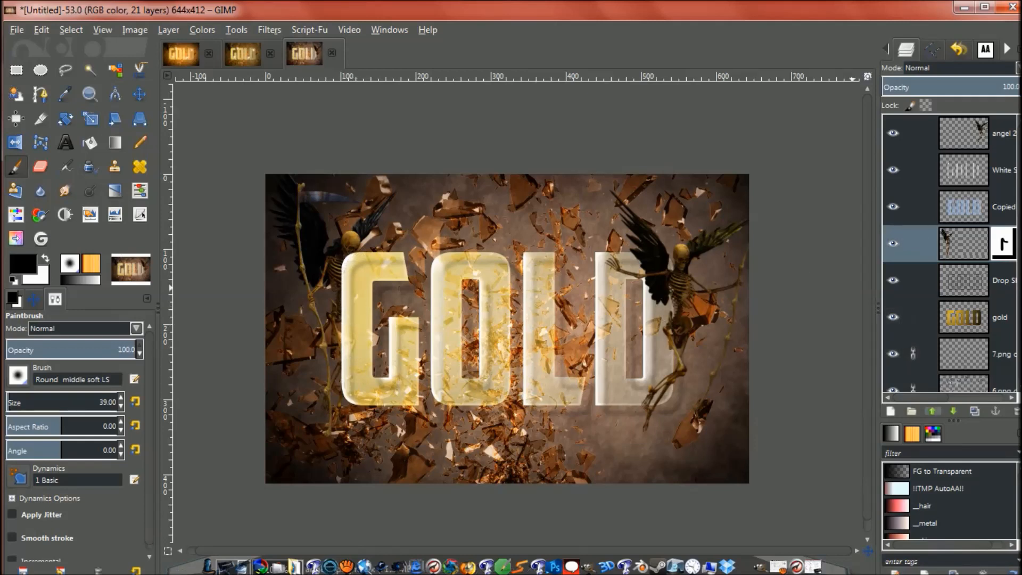
Raise the angel 4 layer above the White S layer and mask out more of the angel at the G's upper-left corner
left_click(933, 411)
left_click(932, 411)
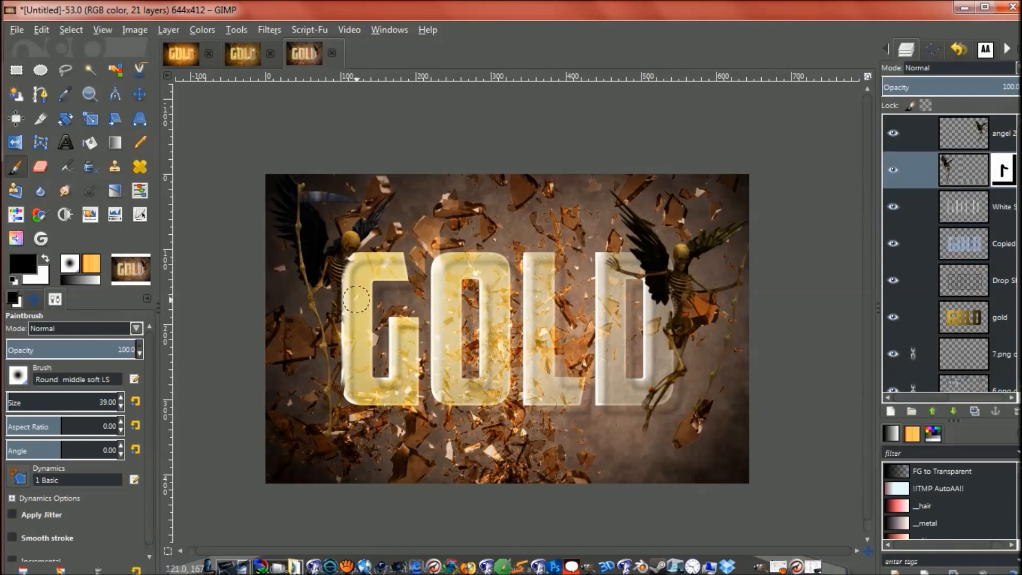
left_click_drag(353, 272, 353, 269)
Reduce the brush size to 7 and paint black on the angel 4 mask along the G's left edge to clean it up
scroll(354, 270, "up", 5)
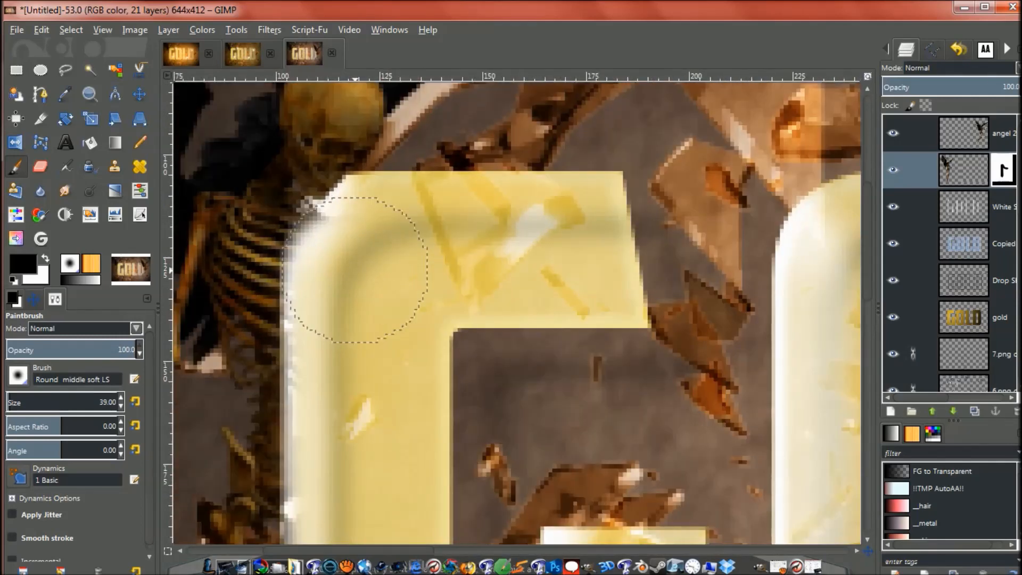
key("bracketleft")
key("bracketleft")
key("bracketleft")
key("bracketleft")
key("bracketleft")
key("bracketleft")
key("bracketleft")
key("bracketleft")
key("bracketleft")
key("bracketleft")
key("bracketleft")
key("bracketleft")
key("bracketleft")
key("bracketleft")
key("bracketleft")
key("bracketleft")
key("bracketleft")
key("bracketleft")
key("bracketleft")
key("bracketleft")
key("bracketleft")
key("bracketleft")
key("bracketleft")
key("bracketleft")
key("bracketleft")
key("bracketleft")
key("bracketleft")
key("bracketleft")
key("bracketleft")
key("bracketleft")
key("bracketleft")
key("bracketleft")
left_click(309, 236)
mouse_move(309, 236)
left_mouse_down()
mouse_move(327, 212)
mouse_move(305, 224)
mouse_move(300, 249)
mouse_move(299, 222)
mouse_move(292, 258)
mouse_move(292, 541)
left_mouse_up()
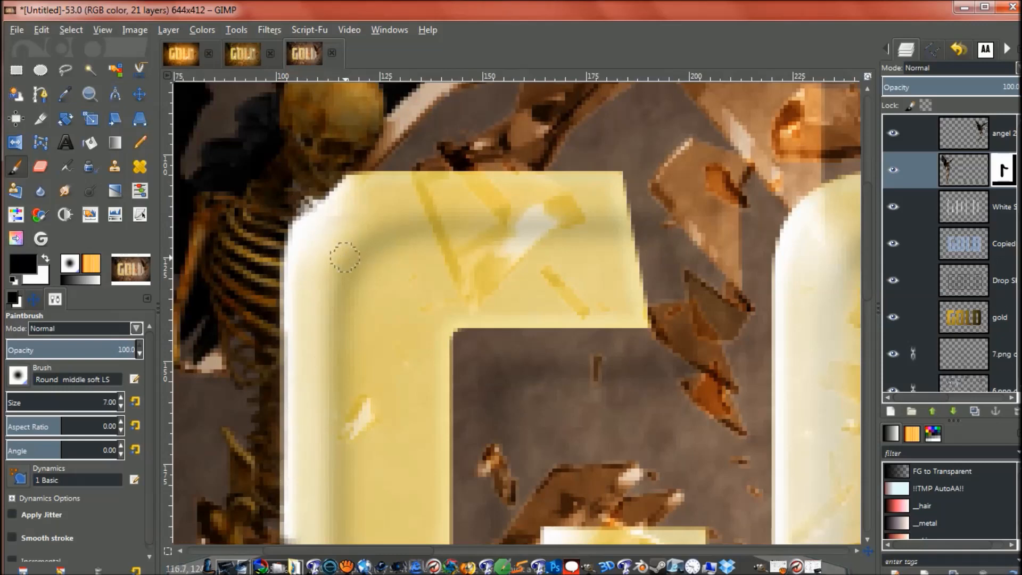
Select the angel 4 image instead of its mask and nudge the layer slightly right and up against the G
scroll(345, 257, "down", 3)
scroll(345, 258, "down", 4)
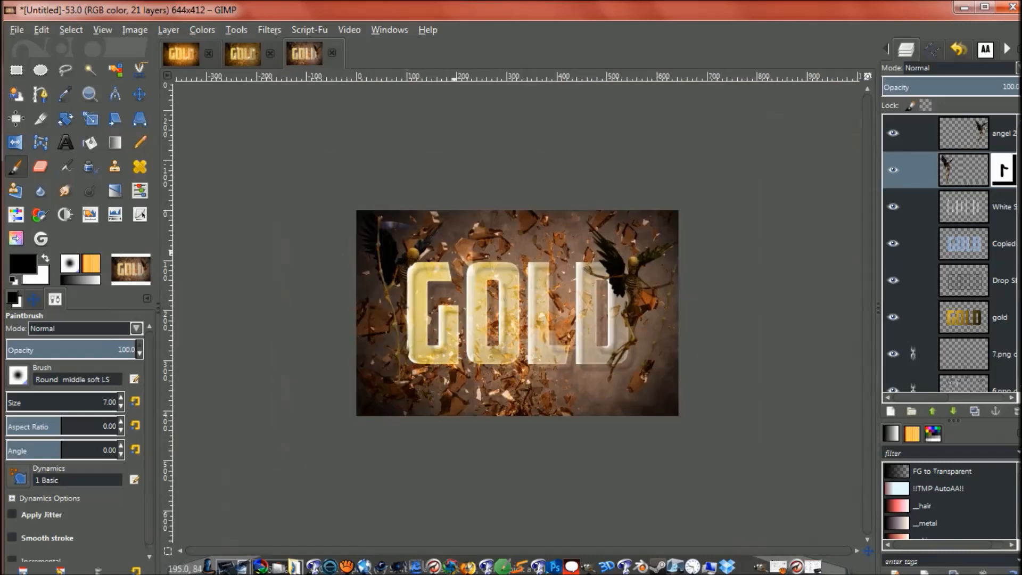
scroll(454, 252, "up", 1)
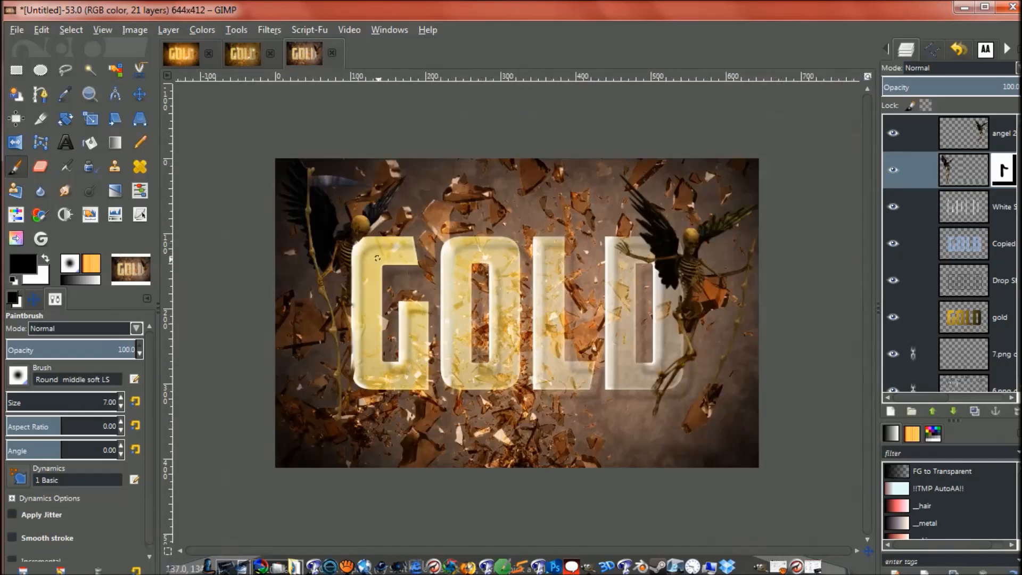
scroll(377, 258, "up", 1)
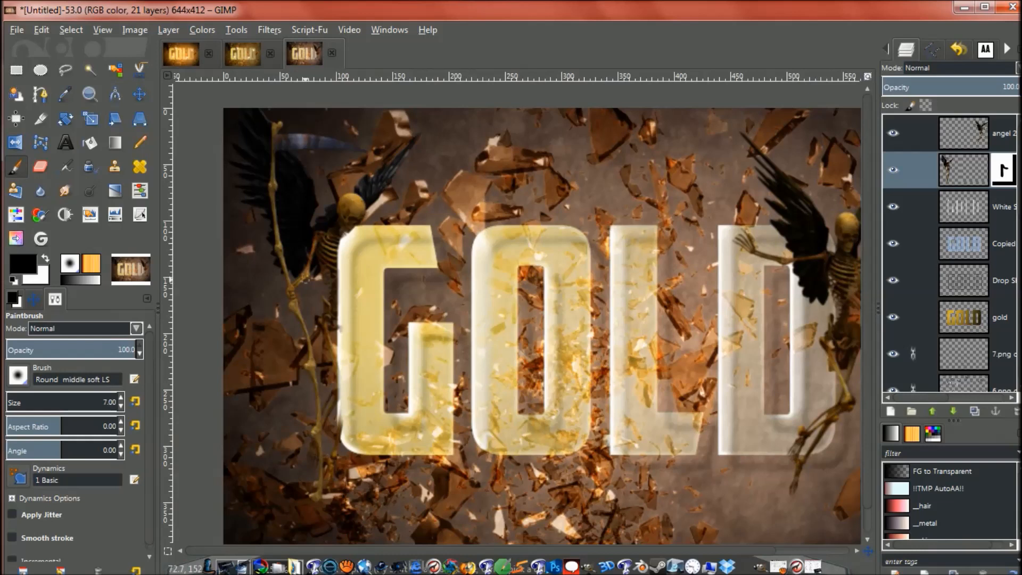
key("m")
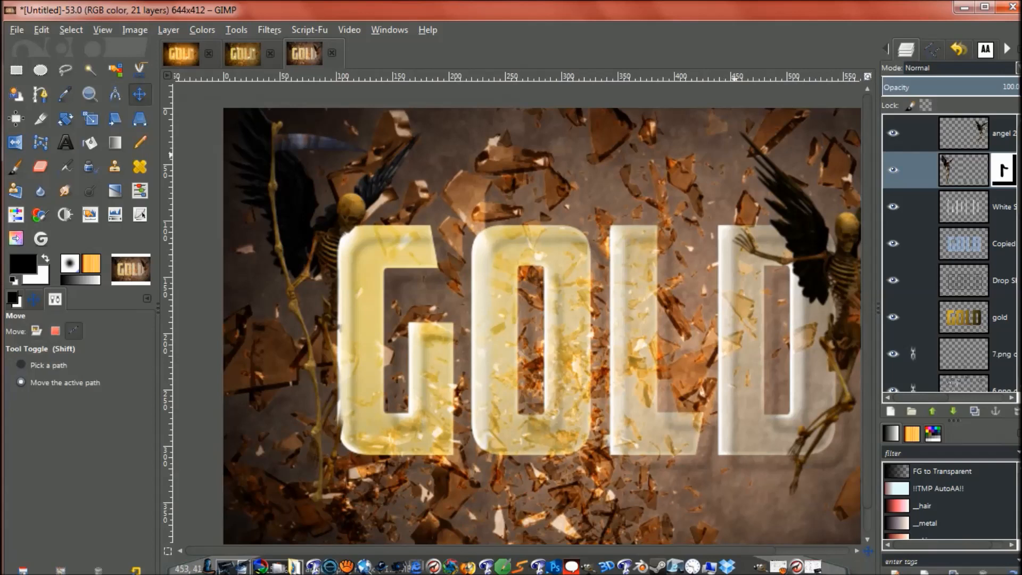
left_click(964, 170)
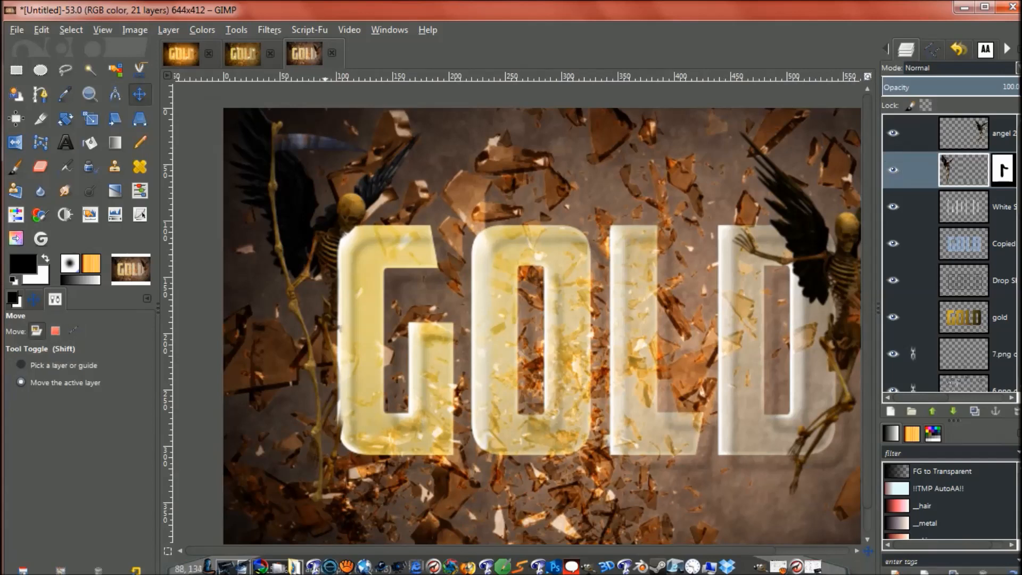
left_click_drag(318, 301, 321, 298)
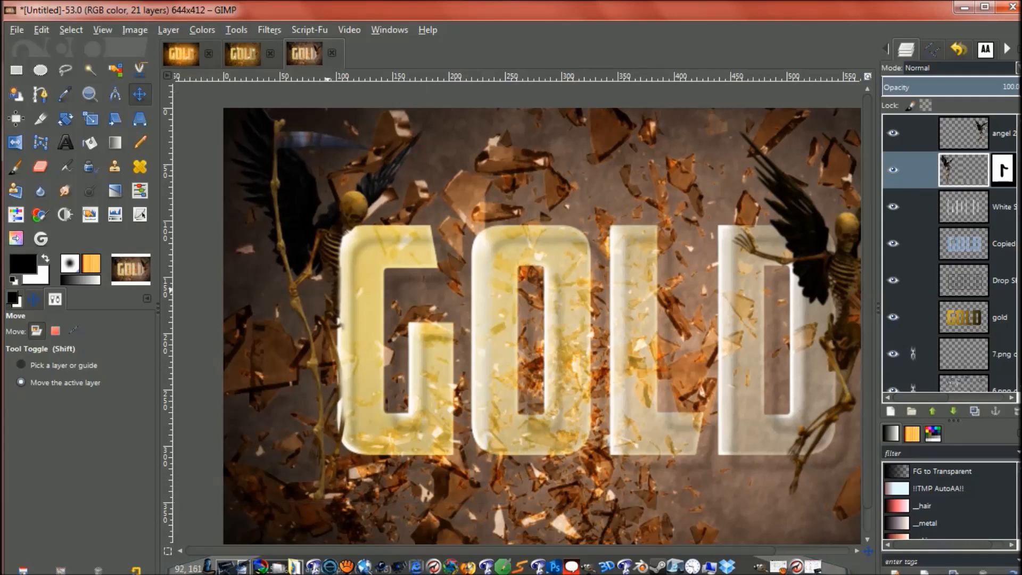
Set the brush size to 30 and paint black on the angel 4 mask along the G's left edge
key("p")
key("bracketright")
key("bracketright")
key("bracketright")
key("bracketright")
key("bracketright")
key("bracketright")
key("bracketright")
key("bracketright")
key("bracketright")
key("bracketright")
key("bracketright")
key("bracketright")
key("bracketright")
key("bracketright")
key("bracketright")
key("bracketright")
key("bracketright")
key("bracketright")
key("bracketright")
key("bracketright")
mouse_move(356, 414)
left_mouse_down()
mouse_move(345, 434)
mouse_move(359, 408)
left_mouse_up()
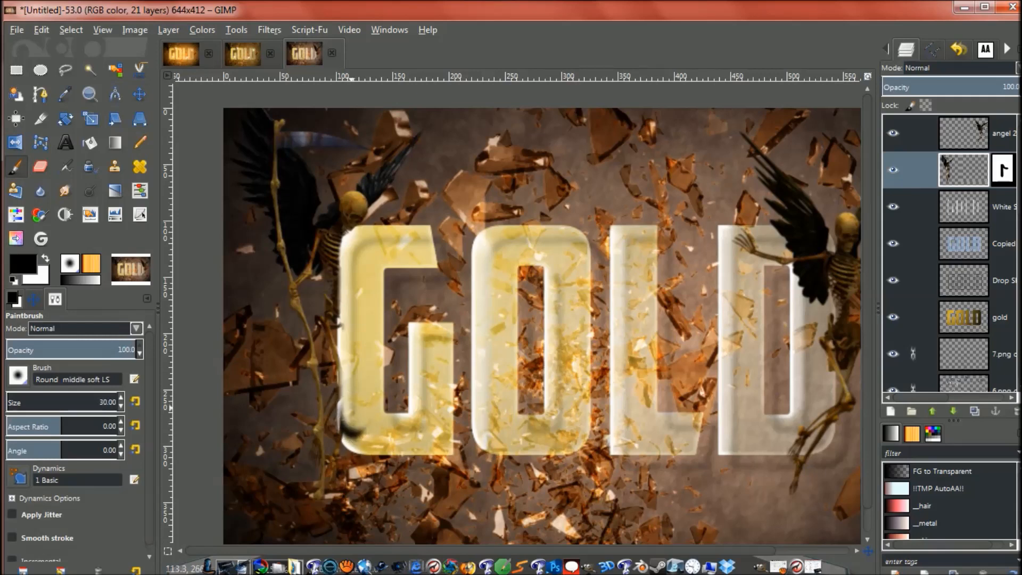
key("ctrl+z")
left_click(1004, 170)
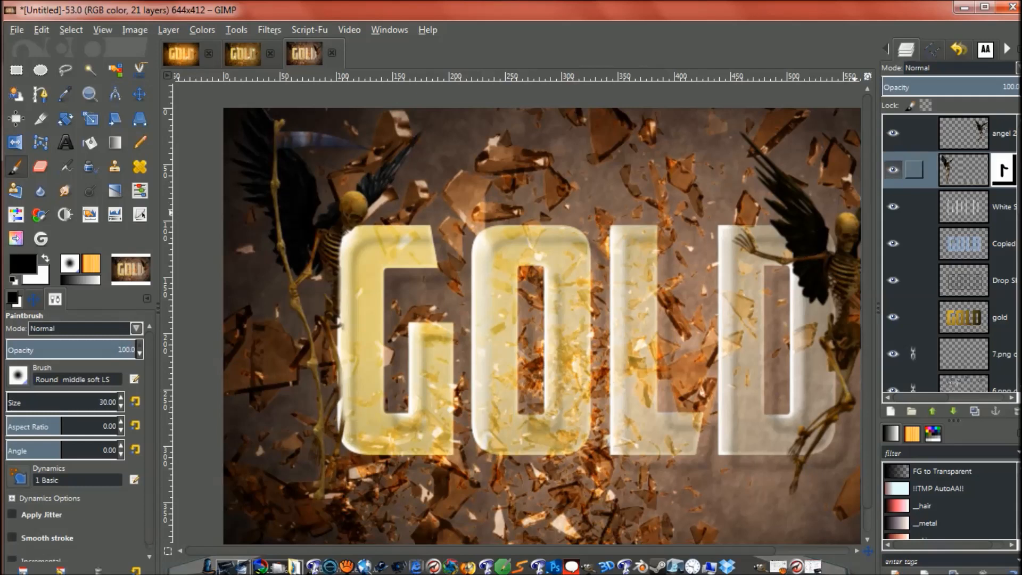
mouse_move(360, 401)
left_mouse_down()
mouse_move(345, 435)
mouse_move(354, 417)
mouse_move(344, 328)
mouse_move(352, 253)
left_mouse_up()
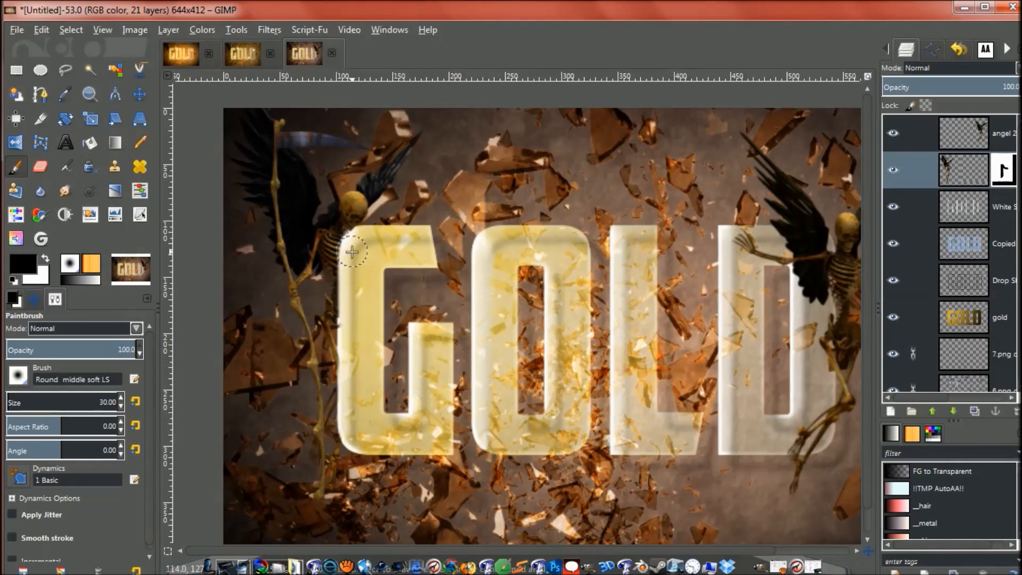
Reduce the brush size to 3 and paint black on the angel 4 mask around the G's upper-left corner to clean up the edge
scroll(352, 252, "up", 4)
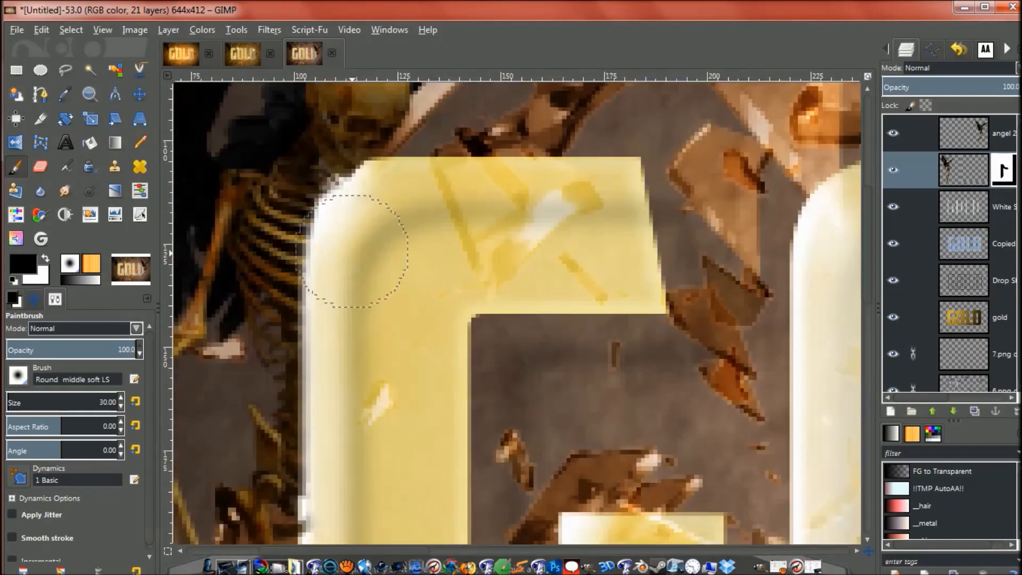
key("bracketleft")
key("bracketleft")
key("bracketleft")
key("bracketleft")
key("bracketleft")
key("bracketleft")
key("bracketleft")
key("bracketleft")
key("bracketleft")
key("bracketleft")
key("bracketleft")
key("bracketleft")
key("bracketleft")
key("bracketleft")
key("bracketleft")
key("bracketleft")
key("bracketleft")
key("bracketleft")
key("bracketleft")
key("bracketleft")
key("bracketleft")
key("bracketleft")
key("bracketleft")
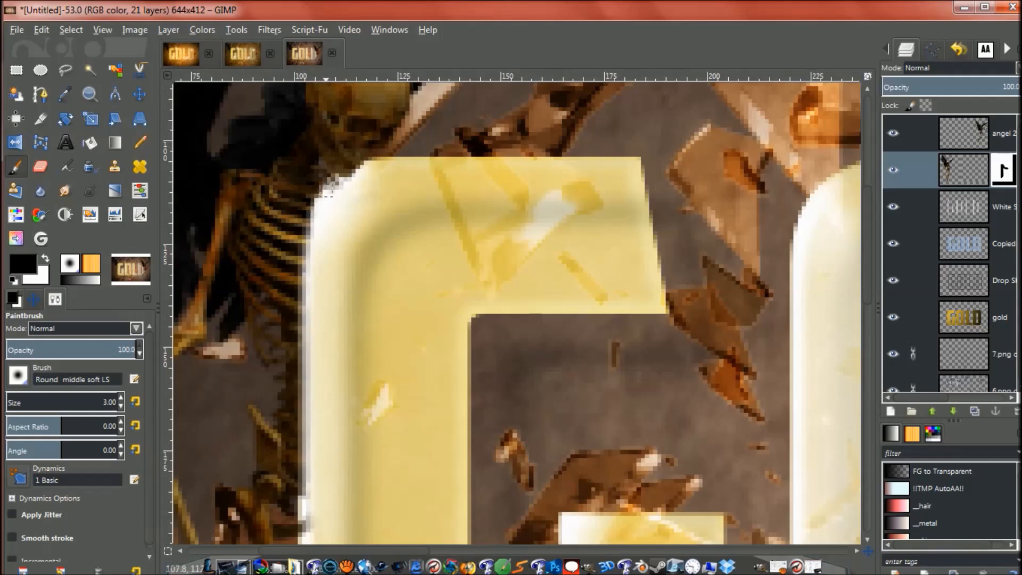
mouse_move(311, 242)
left_mouse_down()
mouse_move(326, 179)
mouse_move(344, 181)
mouse_move(314, 222)
mouse_move(314, 206)
mouse_move(309, 274)
left_mouse_up()
mouse_move(326, 196)
left_mouse_down()
mouse_move(349, 181)
mouse_move(306, 232)
left_mouse_up()
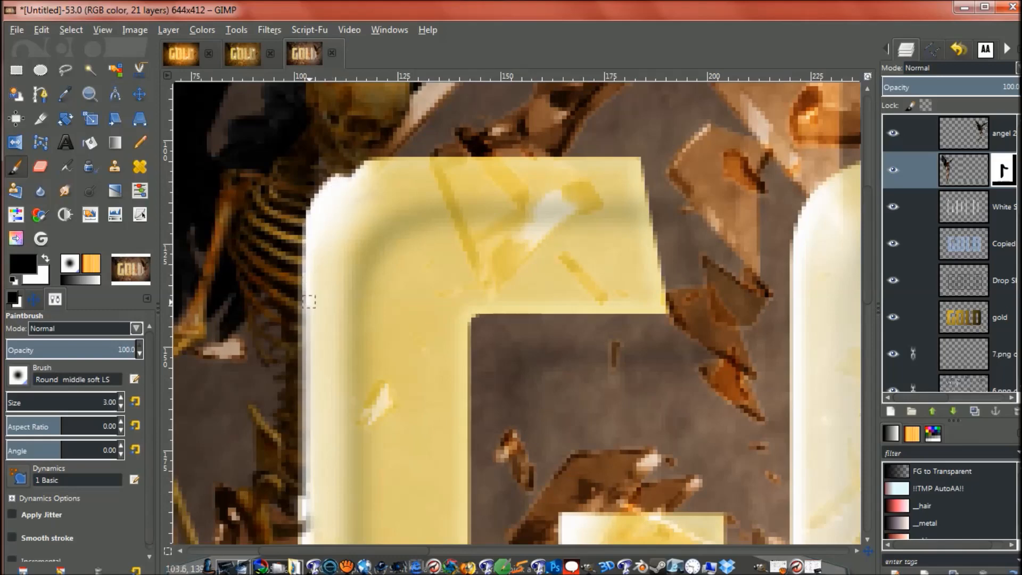
Move the angel 2 layer left over the D and lower it below the Copied 2 copy layer
scroll(309, 301, "down", 3)
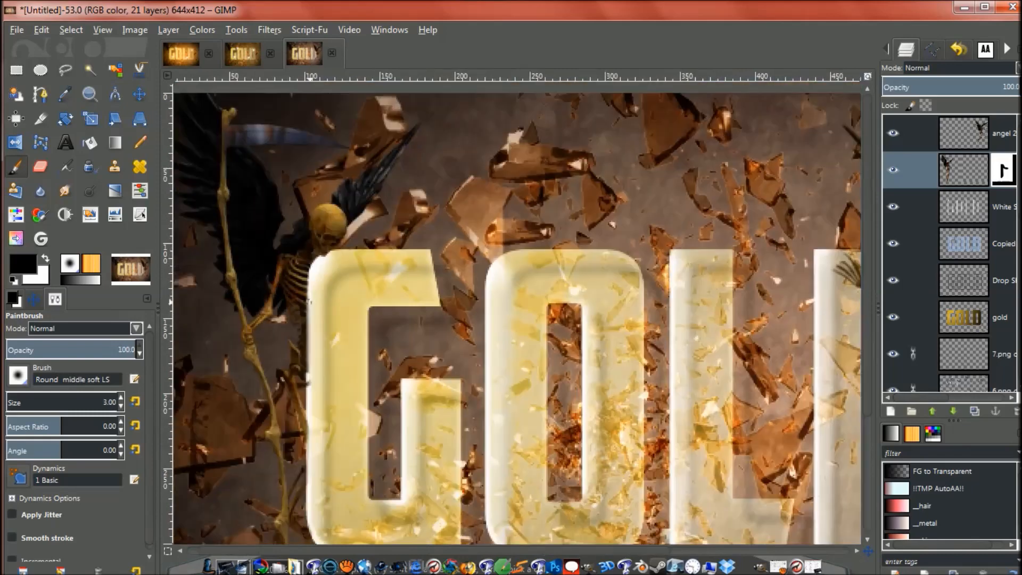
scroll(518, 318, "down", 2)
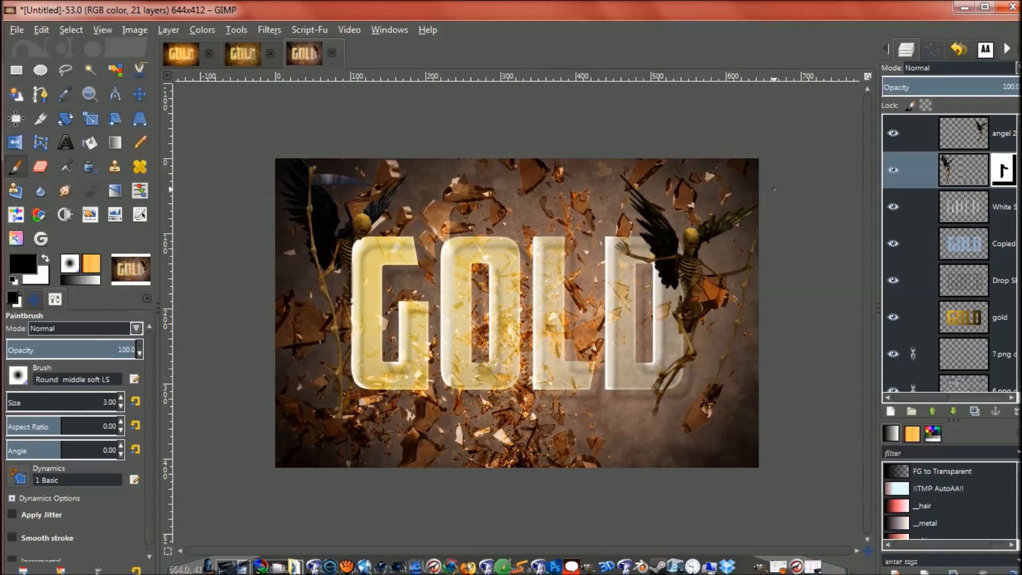
left_click(967, 133)
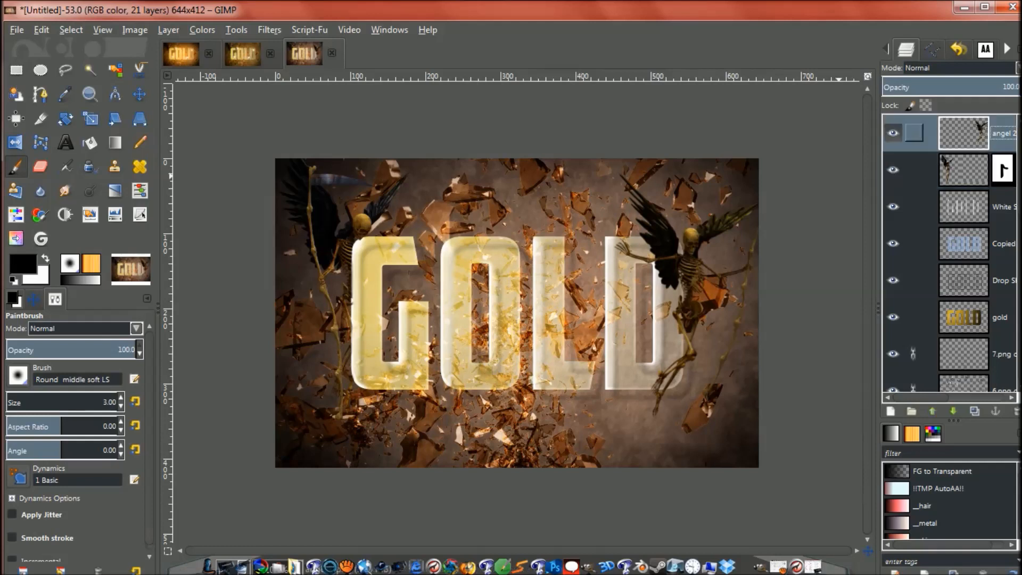
key("m")
mouse_move(711, 292)
left_mouse_down()
mouse_move(702, 282)
mouse_move(668, 293)
left_mouse_up()
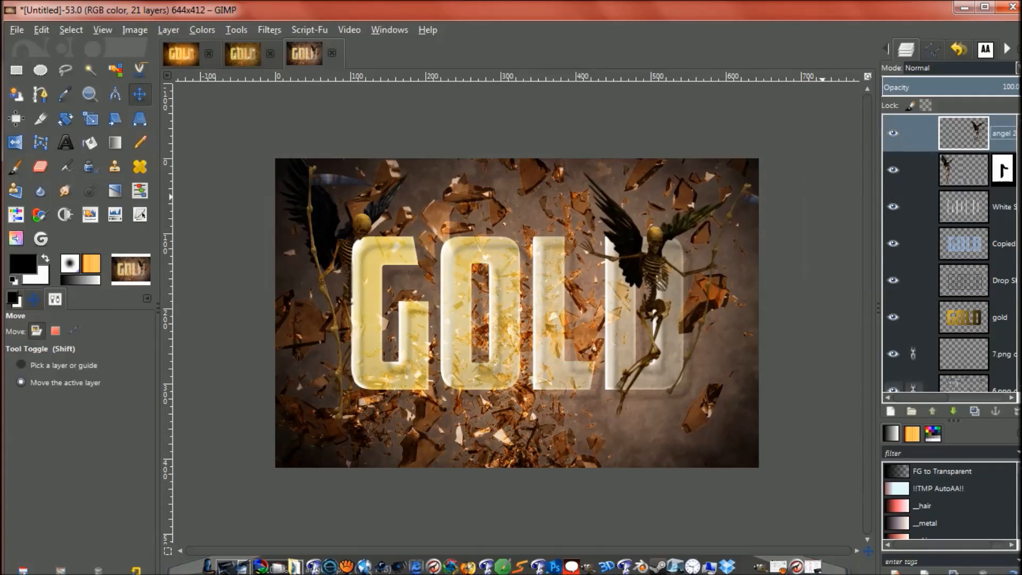
left_click(955, 411)
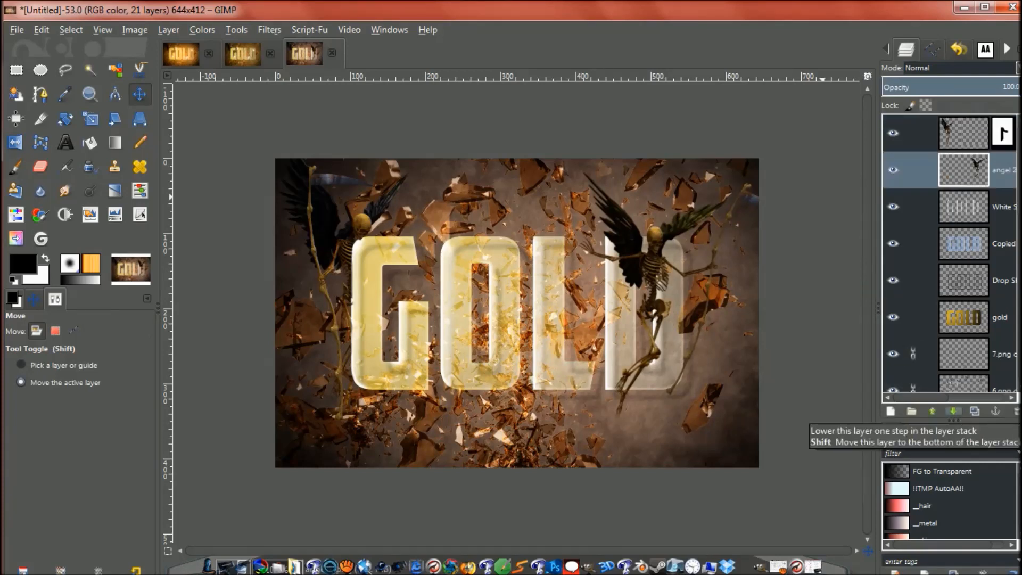
left_click(954, 411)
left_click(954, 411)
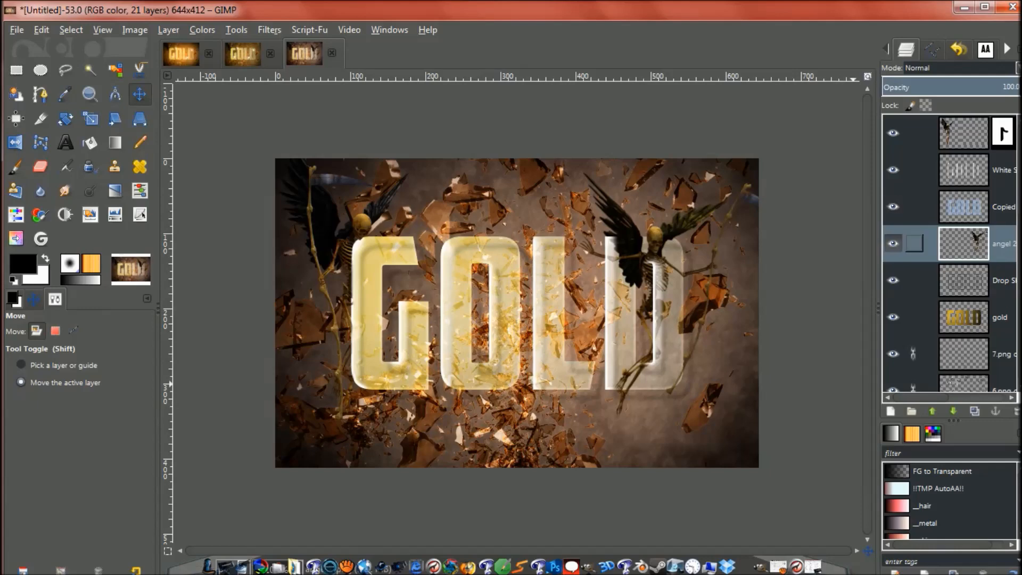
Add a white (full opacity) mask to the angel 2 layer
right_click(994, 244)
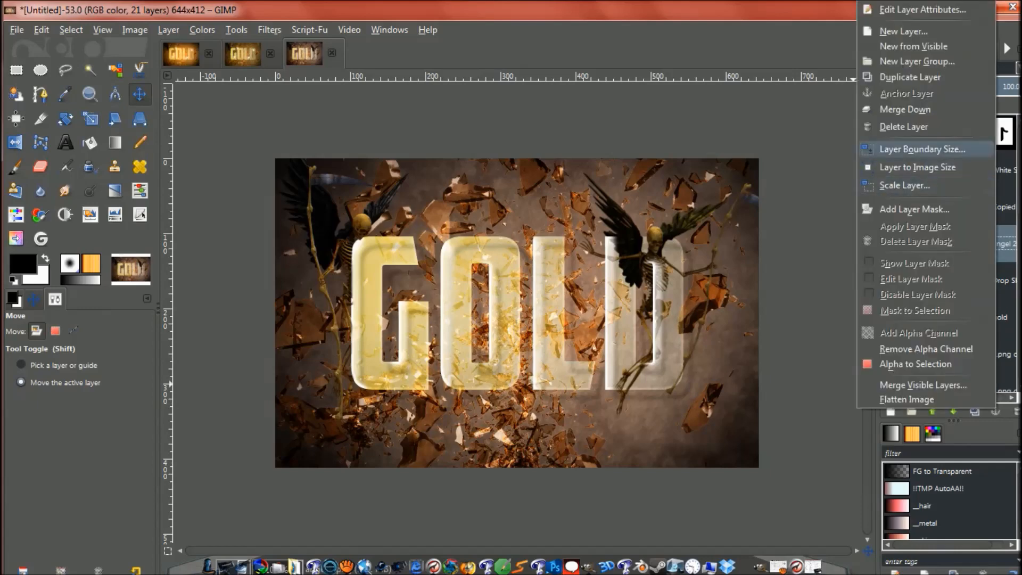
left_click(915, 209)
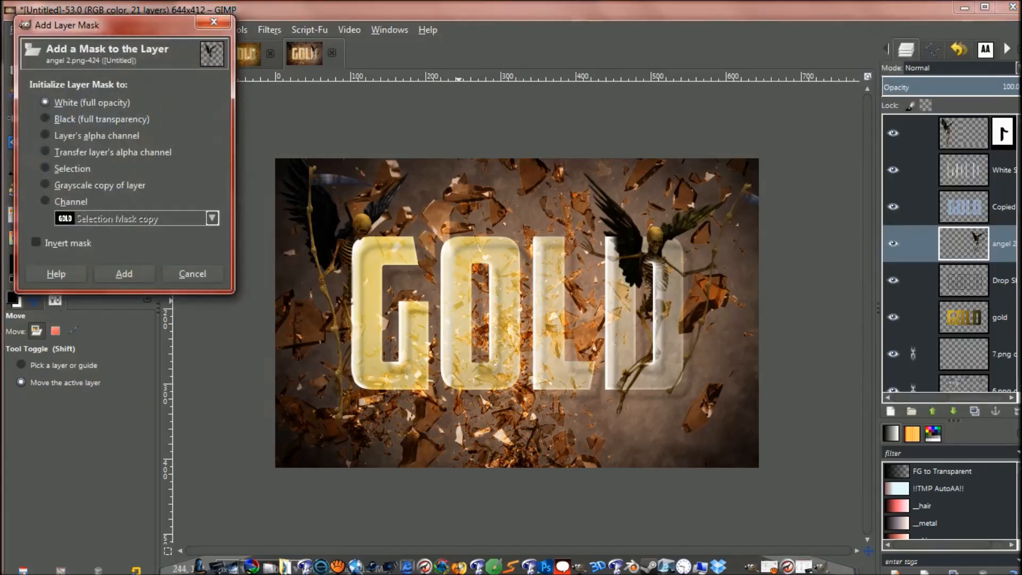
left_click(124, 271)
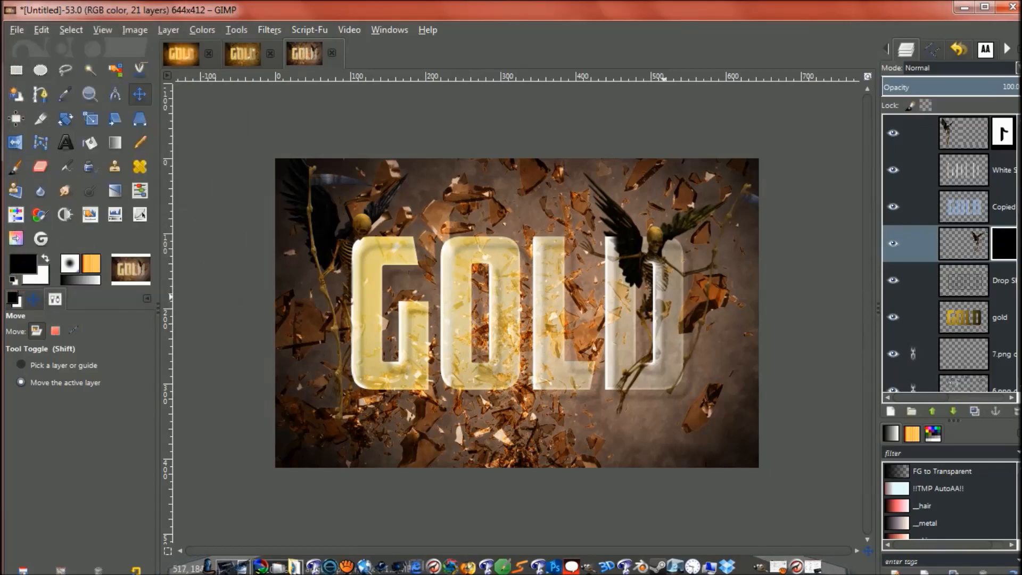
Set the brush size to 30 and paint black on the angel 2 mask where the body and legs overlap the D
scroll(663, 296, "up", 1)
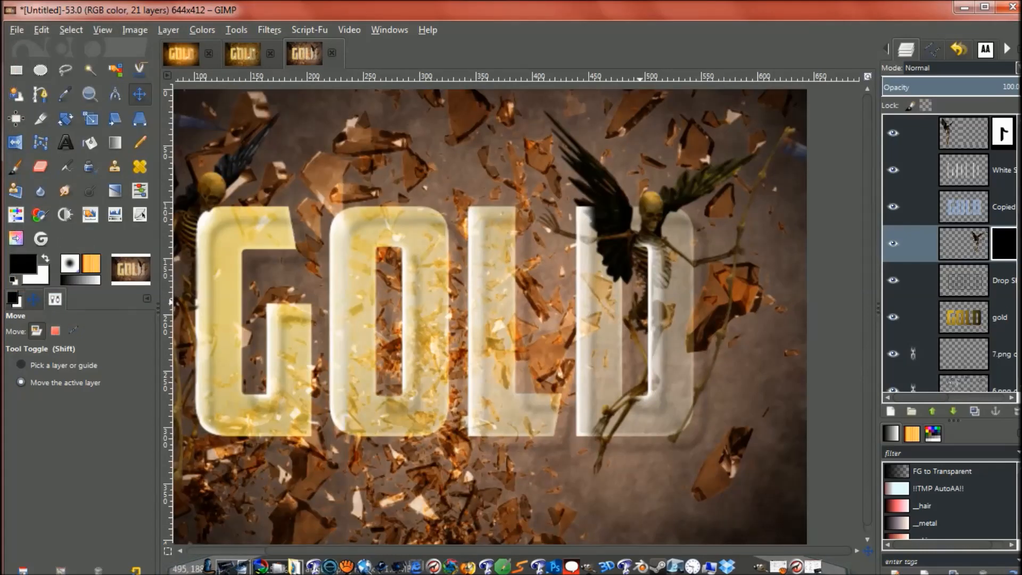
key("p")
key("bracketright")
key("bracketright")
key("bracketright")
key("bracketright")
key("bracketright")
key("bracketright")
key("bracketright")
key("bracketright")
key("bracketright")
key("bracketright")
key("bracketright")
key("bracketright")
key("bracketright")
key("bracketright")
key("bracketright")
key("bracketright")
key("bracketright")
key("bracketright")
key("bracketright")
key("bracketright")
key("bracketright")
key("bracketright")
key("bracketright")
key("bracketright")
key("bracketright")
key("bracketright")
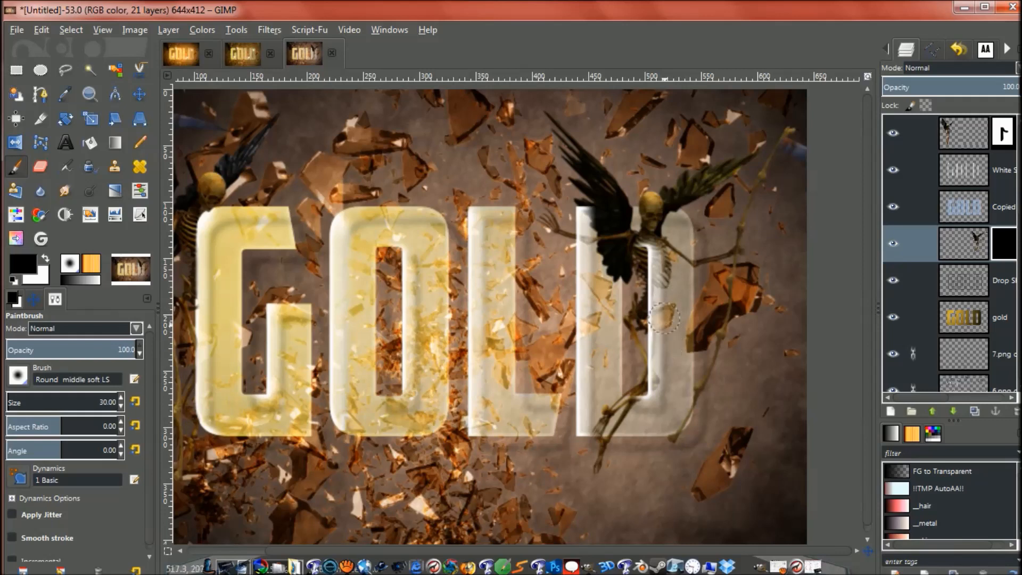
mouse_move(666, 262)
left_mouse_down()
mouse_move(663, 406)
mouse_move(595, 426)
mouse_move(615, 405)
mouse_move(631, 410)
mouse_move(600, 422)
mouse_move(644, 410)
mouse_move(625, 414)
mouse_move(593, 373)
mouse_move(585, 265)
left_mouse_up()
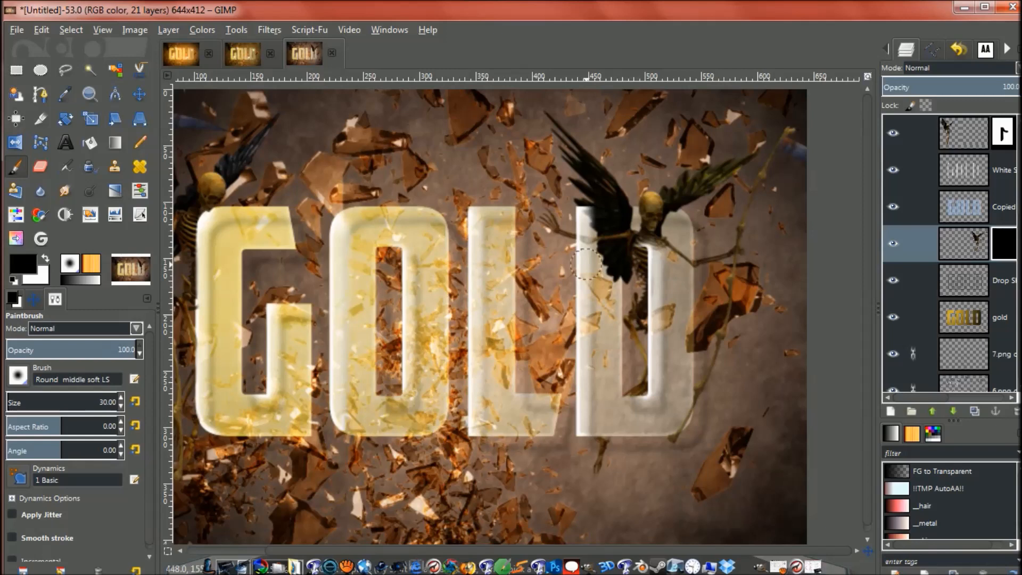
Reduce the brush size to 19 and finally 6 to mask out the angel 2 ribs overlapping the D's inner edge
key("bracketleft")
key("bracketleft")
key("bracketleft")
key("bracketleft")
key("bracketleft")
key("bracketleft")
key("bracketleft")
key("bracketleft")
key("bracketleft")
key("bracketleft")
key("bracketleft")
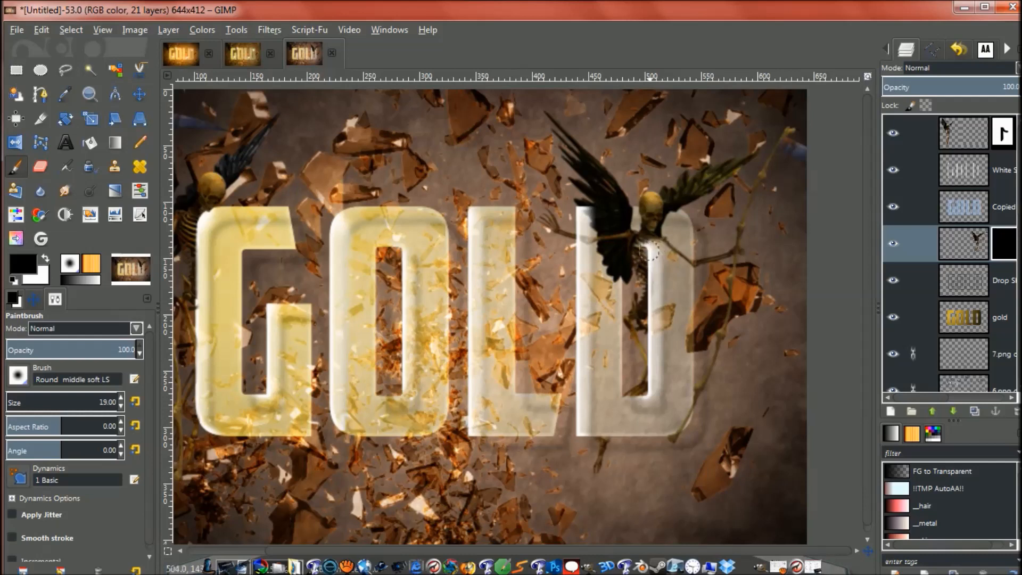
key("bracketleft")
key("bracketleft")
key("bracketleft")
key("bracketleft")
key("bracketleft")
key("bracketleft")
key("bracketleft")
key("bracketleft")
key("bracketleft")
key("bracketleft")
key("bracketleft")
key("bracketleft")
key("bracketleft")
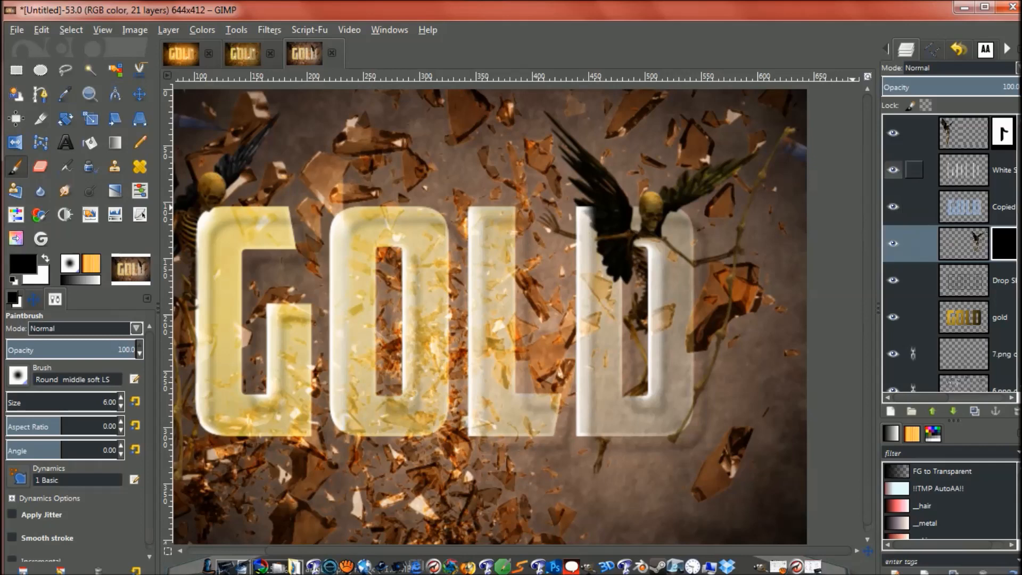
Add a white (full opacity) mask to the White Shadows layer and paint black where the angel's wing overlaps the D's upper-left corner
right_click(980, 169)
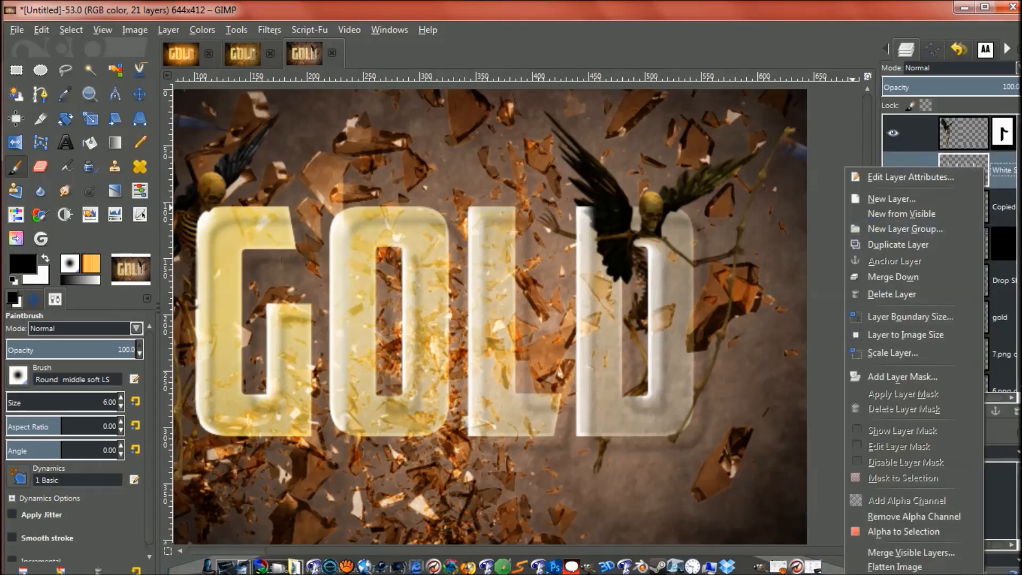
left_click(902, 377)
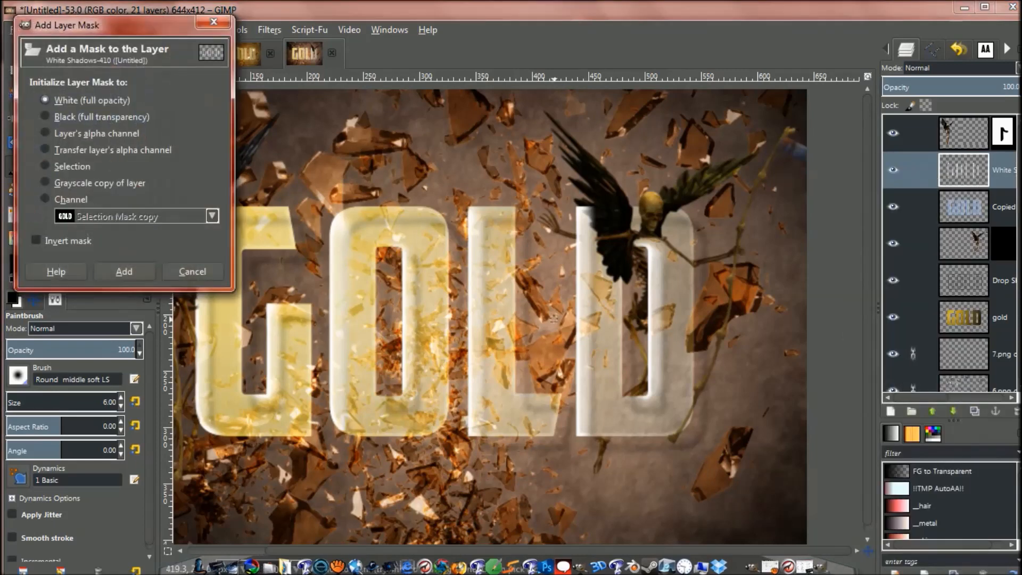
left_click(124, 271)
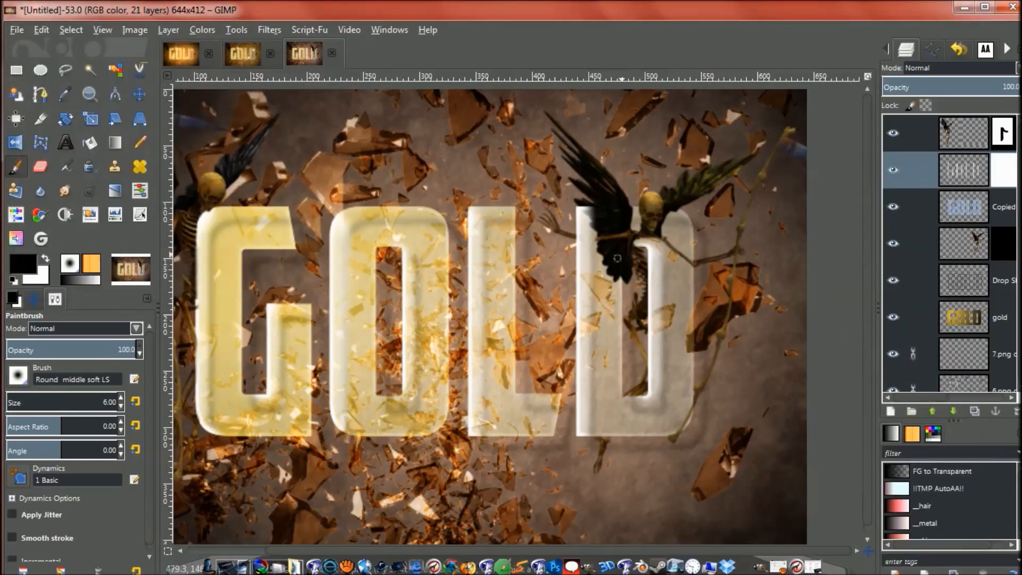
mouse_move(593, 221)
left_mouse_down()
mouse_move(629, 256)
mouse_move(587, 209)
left_mouse_up()
Set the brush size to 10 and return to the angel 2 layer's mask
key("bracketright")
key("bracketright")
key("bracketright")
key("bracketright")
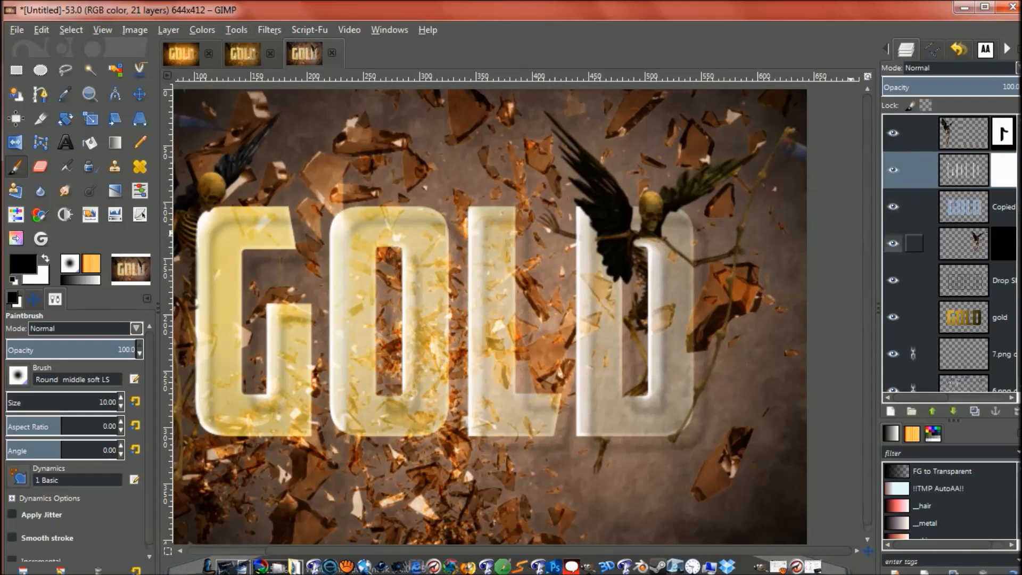
left_click(932, 244)
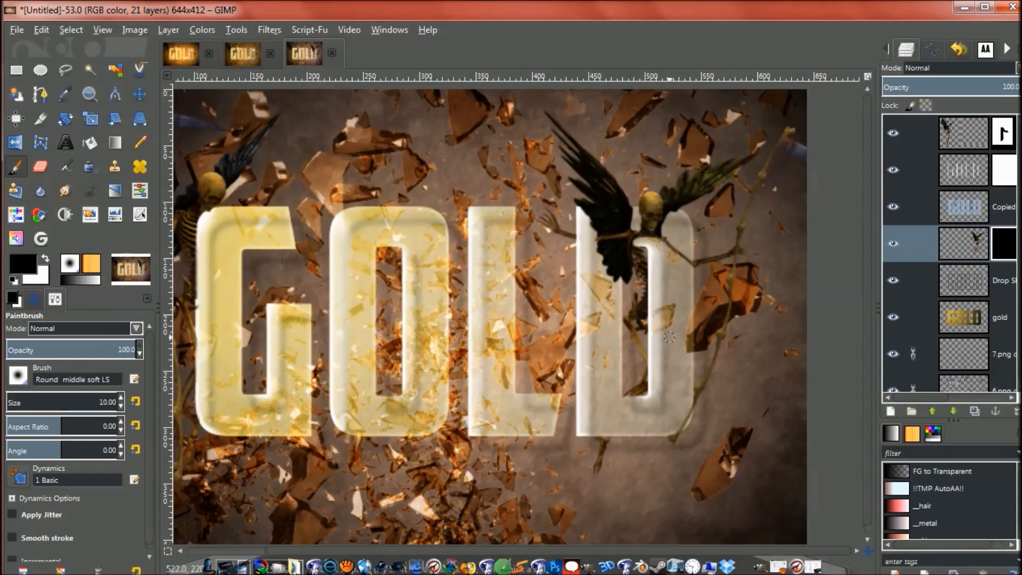
Add a white (full opacity) mask to the Copied 2 copy layer
left_click(914, 206)
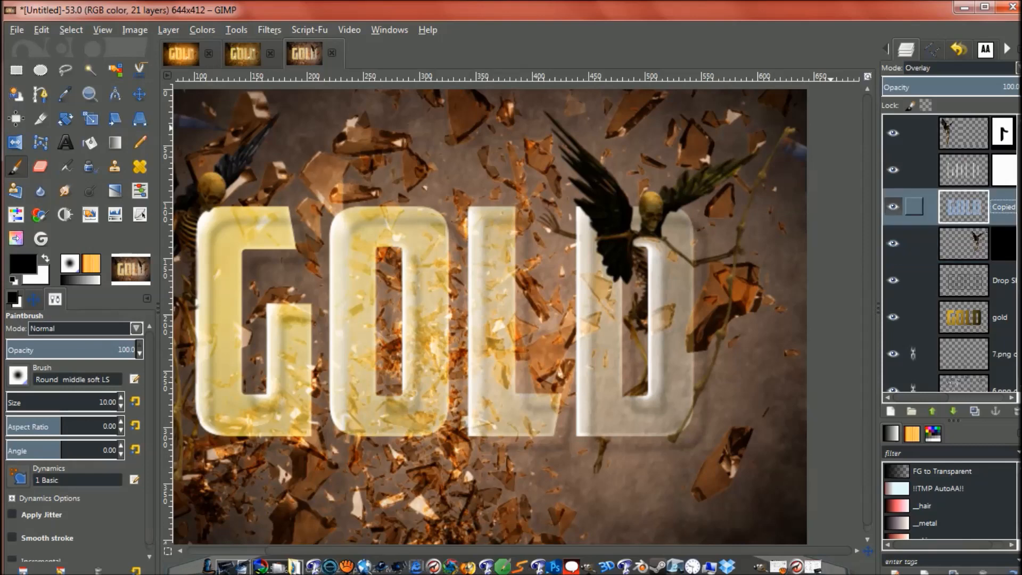
right_click(914, 206)
left_click(906, 209)
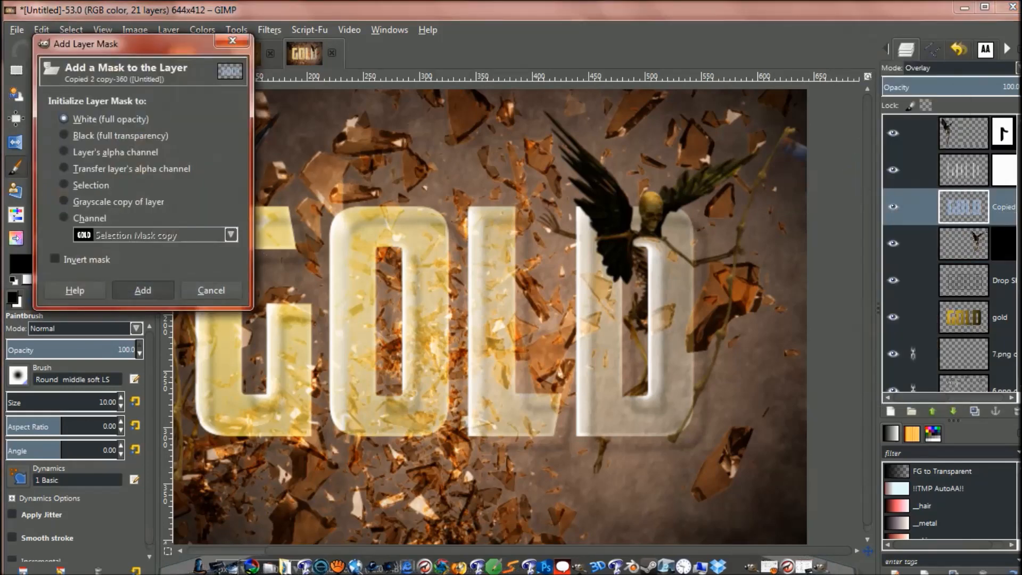
left_click(143, 290)
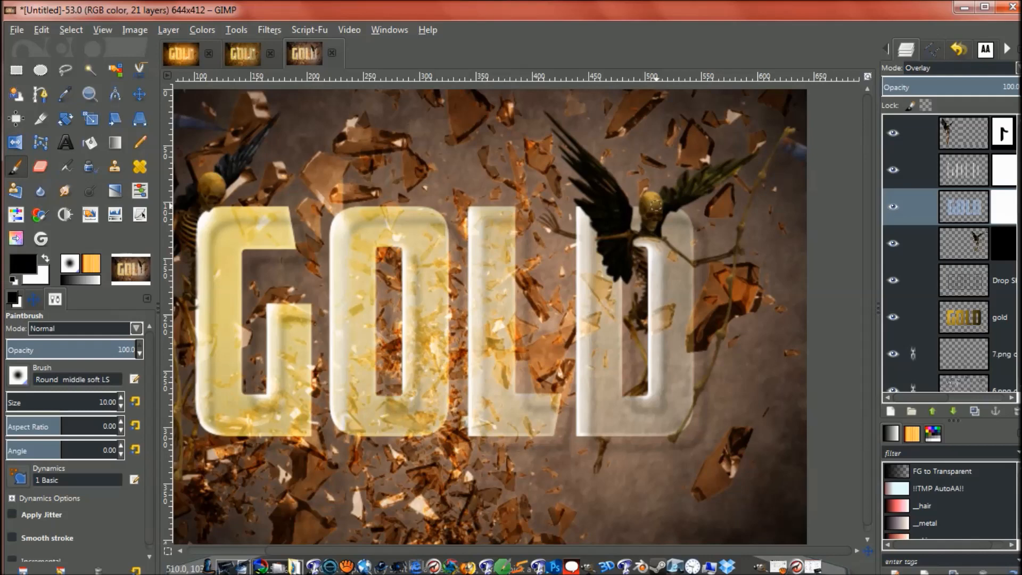
Select the angel 2 mask and clean up the angel's overlap along the D's lower-right edge
key("minus")
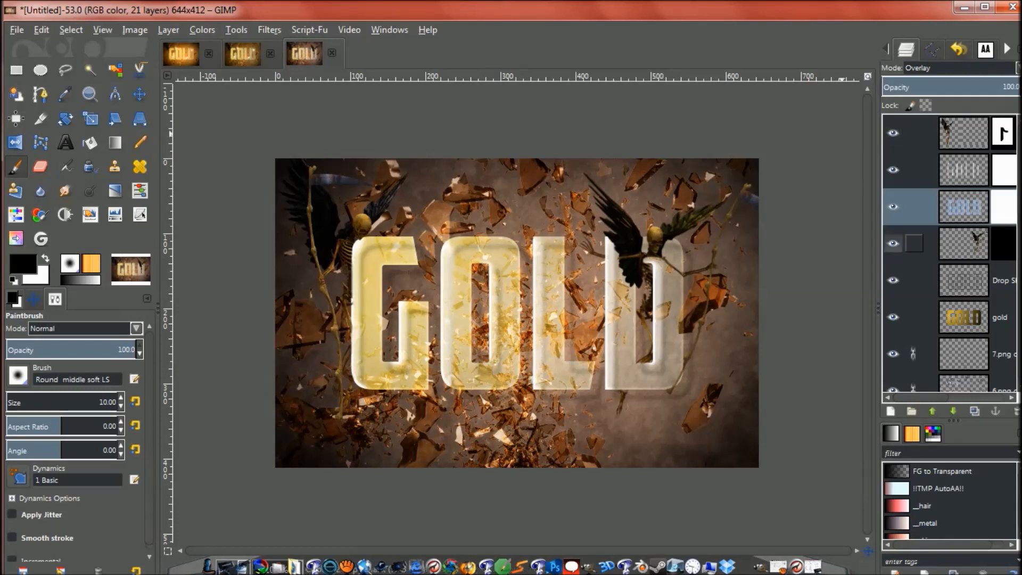
left_click(908, 243)
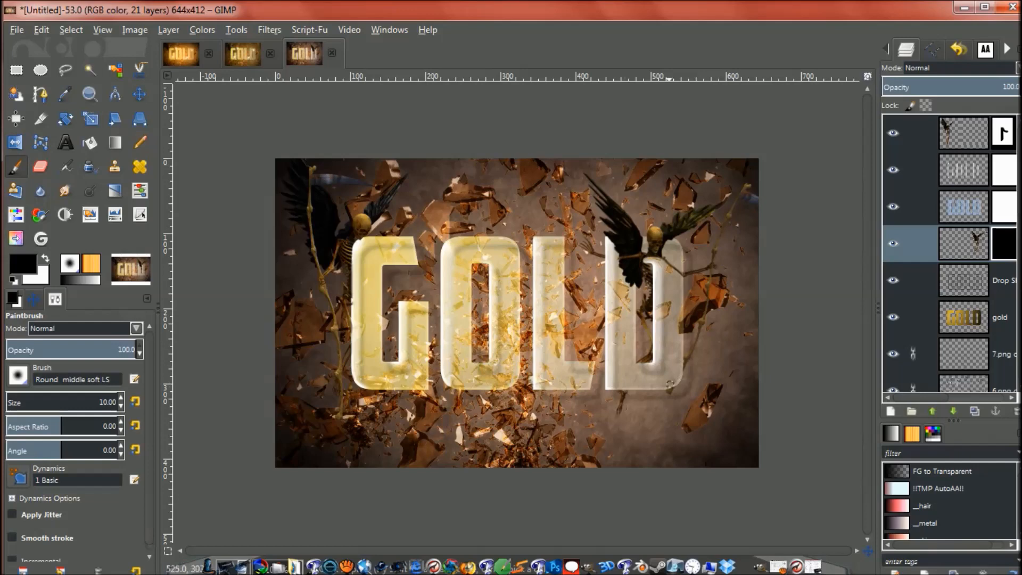
scroll(668, 386, "up", 2)
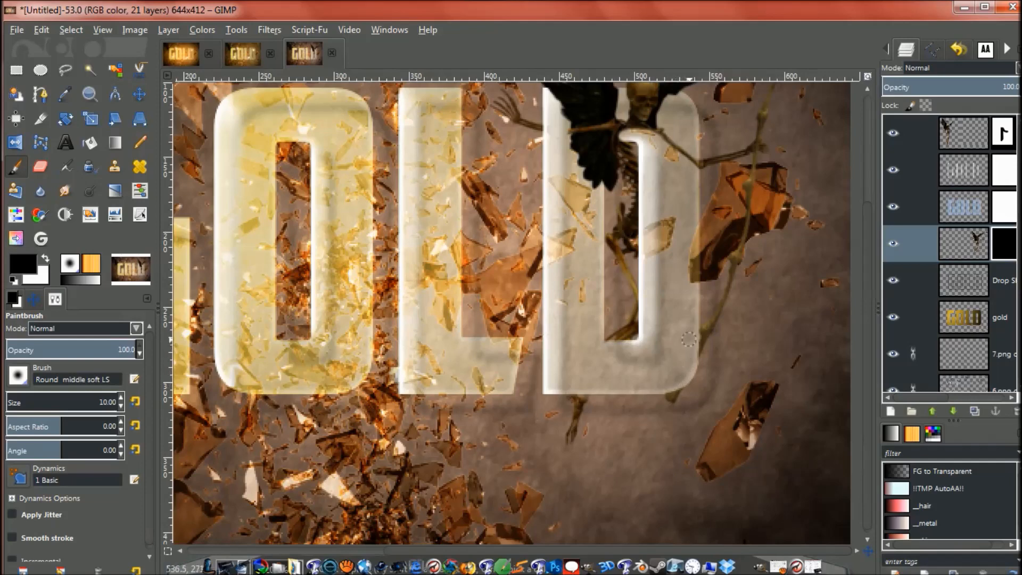
scroll(689, 339, "down", 2)
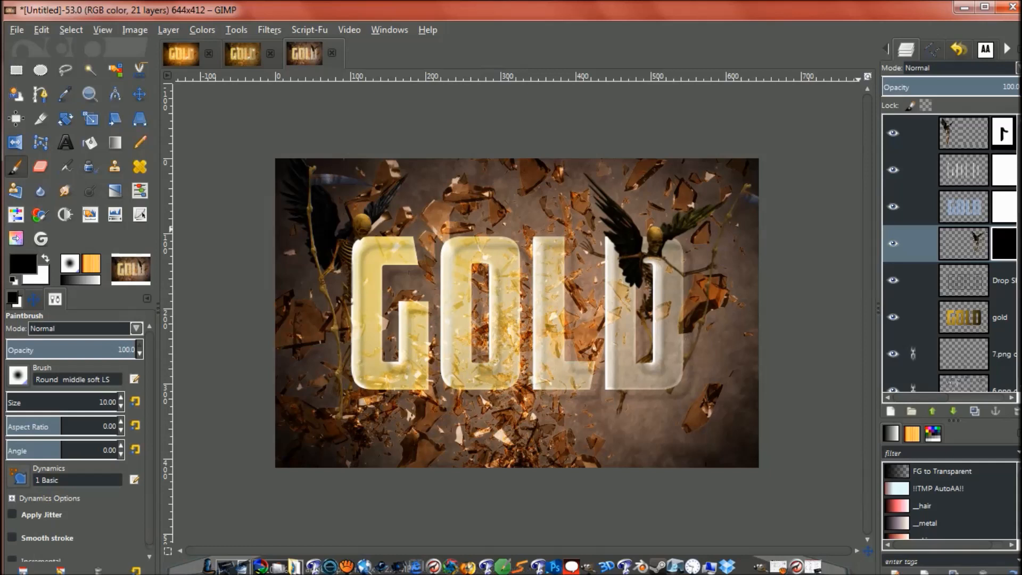
Create a new transparent 644 × 412 px layer above the angel 4 layer
left_click(964, 133)
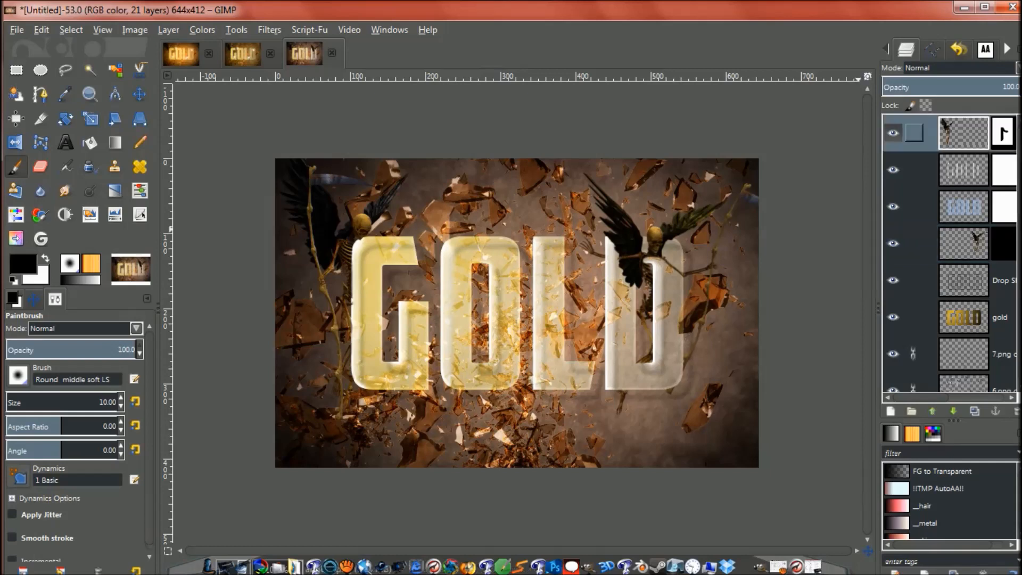
left_click(890, 411)
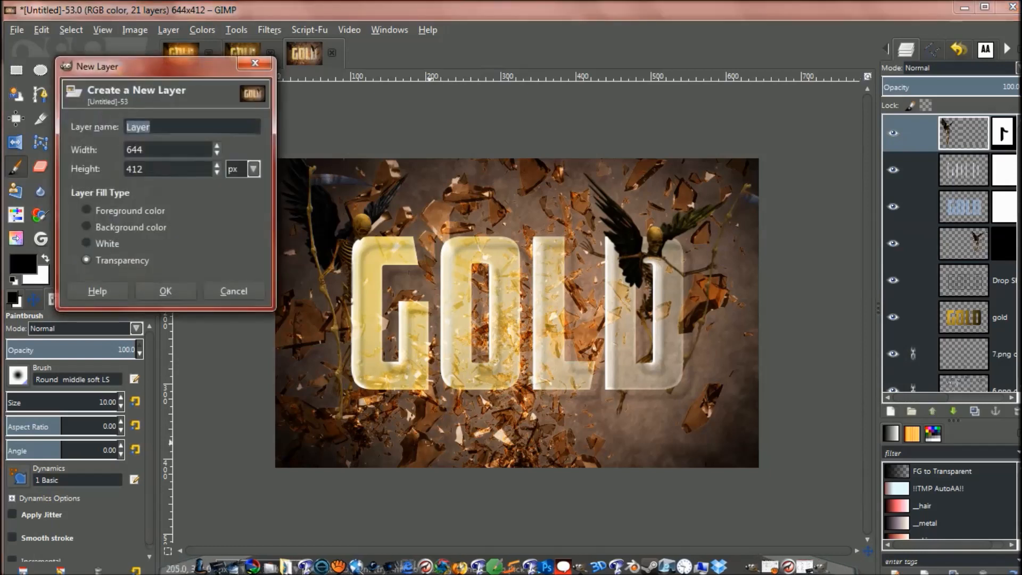
left_click(164, 290)
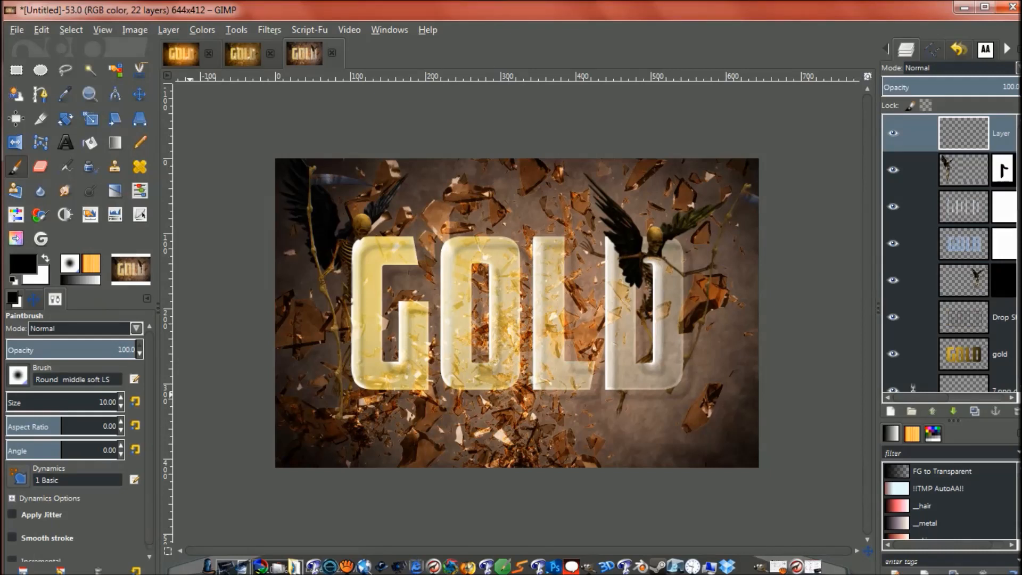
Select the sparklies_24 brush for the Paintbrush
left_click(18, 374)
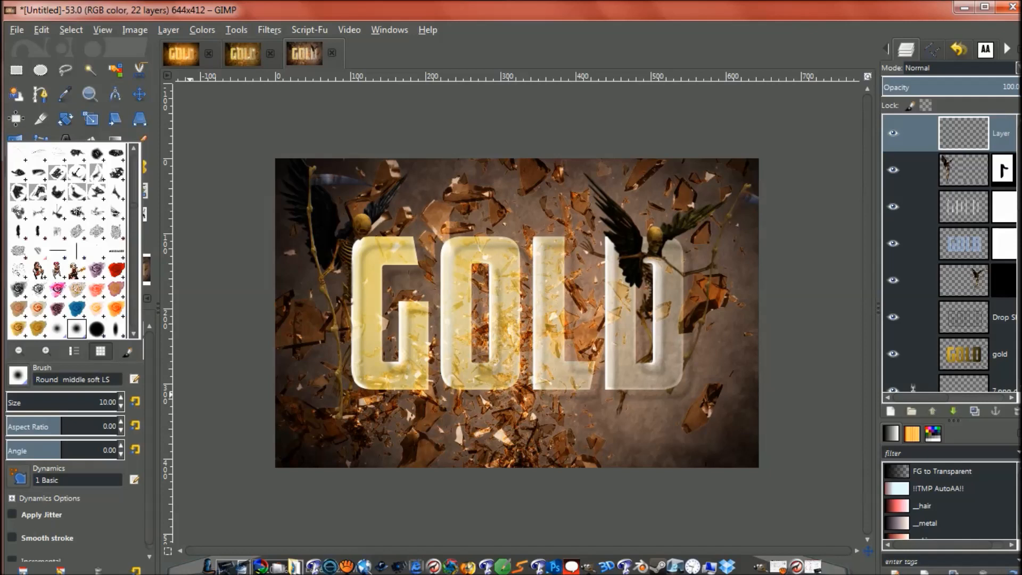
scroll(68, 240, "down", 8)
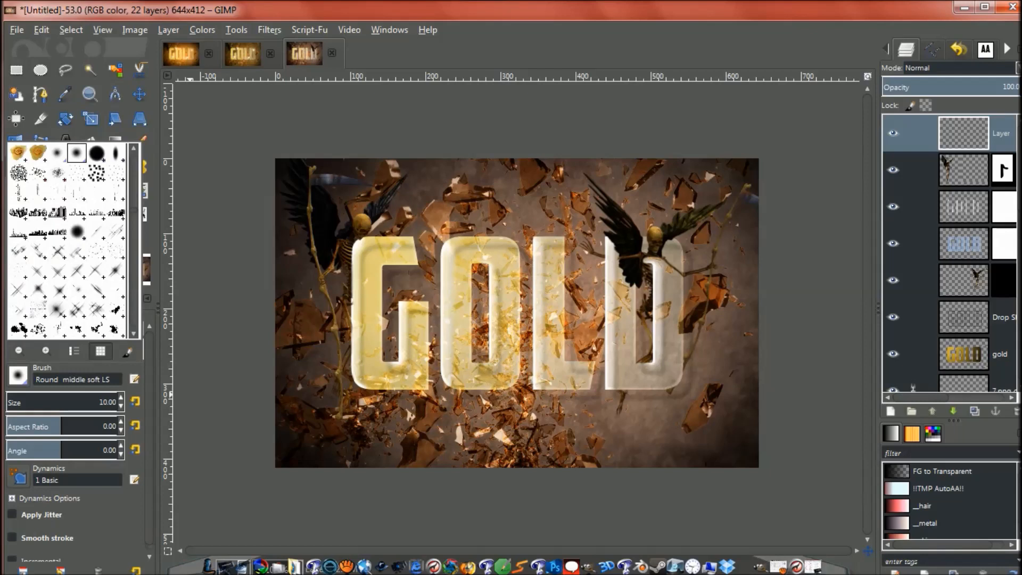
left_click(59, 291)
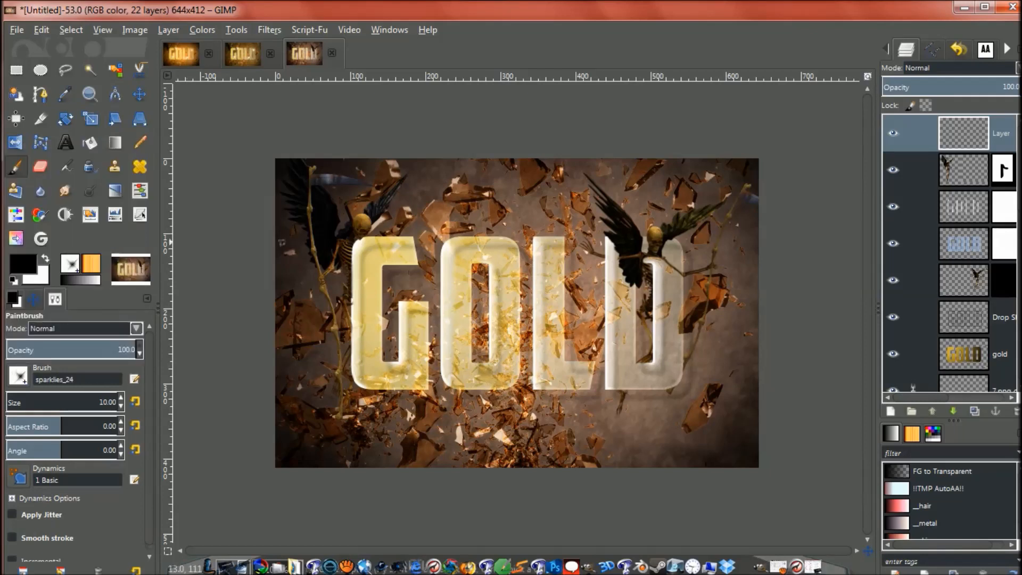
Enlarge the sparkle brush to 48 and make white the foreground colour
key("bracketright")
key("bracketright")
key("bracketright")
key("bracketright")
key("bracketright")
key("bracketright")
key("bracketright")
key("bracketright")
key("bracketright")
key("bracketright")
key("bracketright")
key("bracketright")
key("bracketright")
key("bracketright")
key("bracketright")
key("bracketright")
key("bracketright")
key("bracketright")
key("bracketright")
key("bracketright")
key("bracketright")
key("bracketright")
key("bracketright")
key("bracketright")
key("bracketright")
key("bracketright")
key("bracketright")
key("bracketright")
key("bracketright")
left_click(495, 264)
left_click(46, 259)
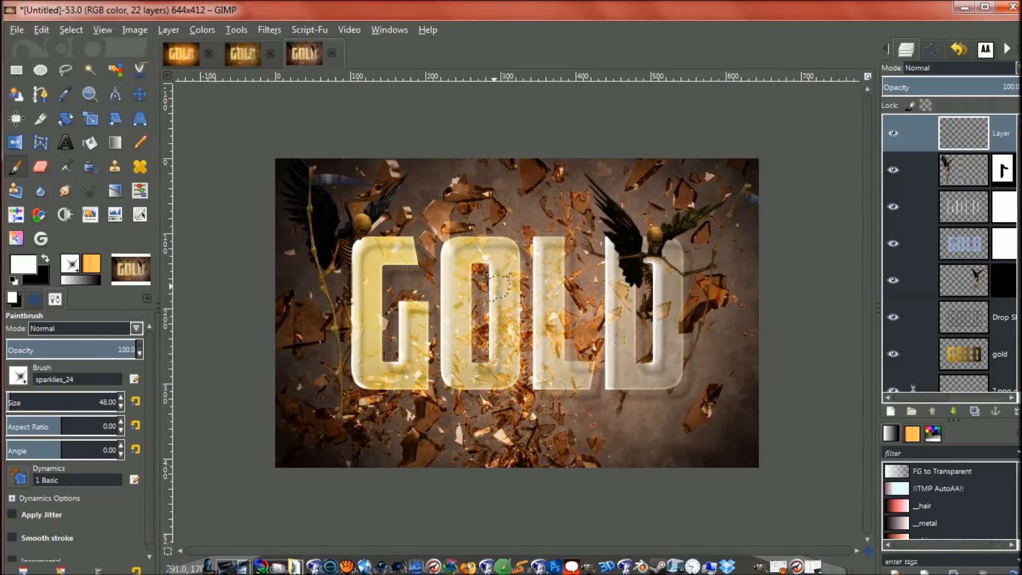
Enlarge the brush to 63 and stamp one white sparkle on each letter of GOLD on the new layer
key("bracketright")
key("bracketright")
key("bracketright")
key("bracketright")
key("bracketright")
key("bracketright")
key("bracketright")
key("bracketright")
key("bracketright")
key("bracketright")
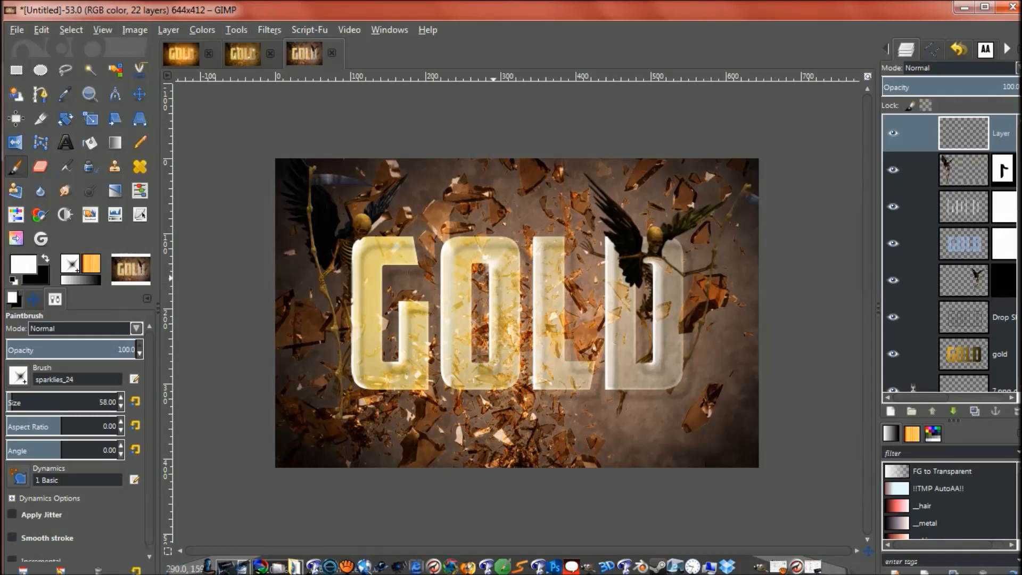
key("bracketright")
key("bracketright")
key("bracketright")
key("bracketright")
key("bracketright")
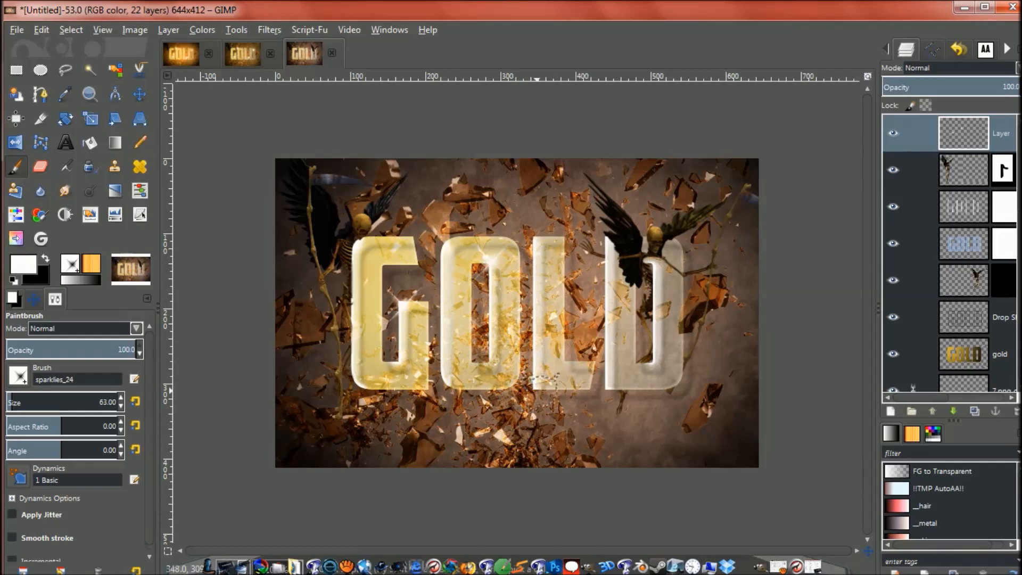
left_click(589, 363)
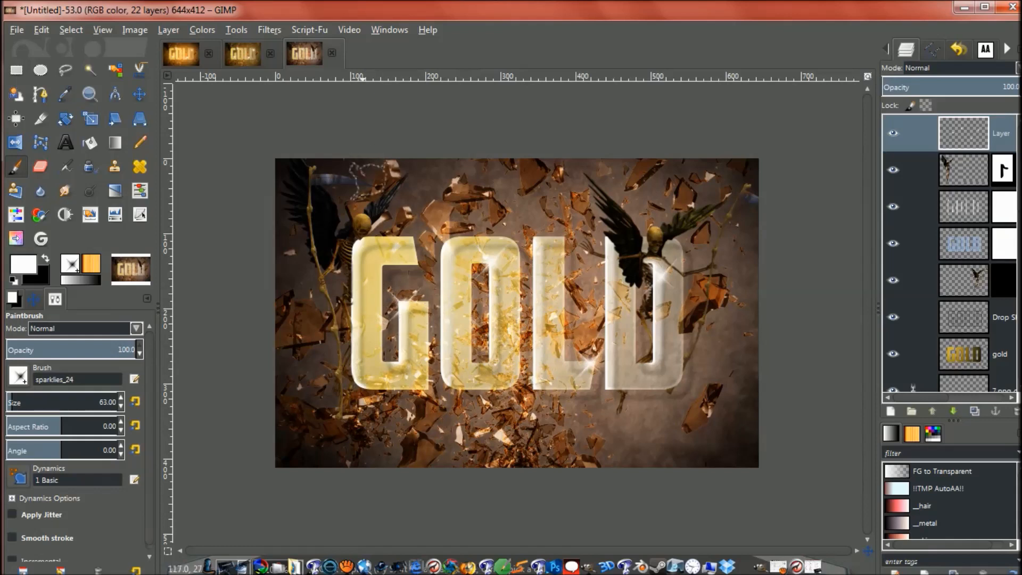
Reduce the brush size to 50 and stamp a sparkle on the blade beside the G angel's wing
key("[")
key("[")
key("[")
key("[")
key("[")
key("[")
key("[")
key("[")
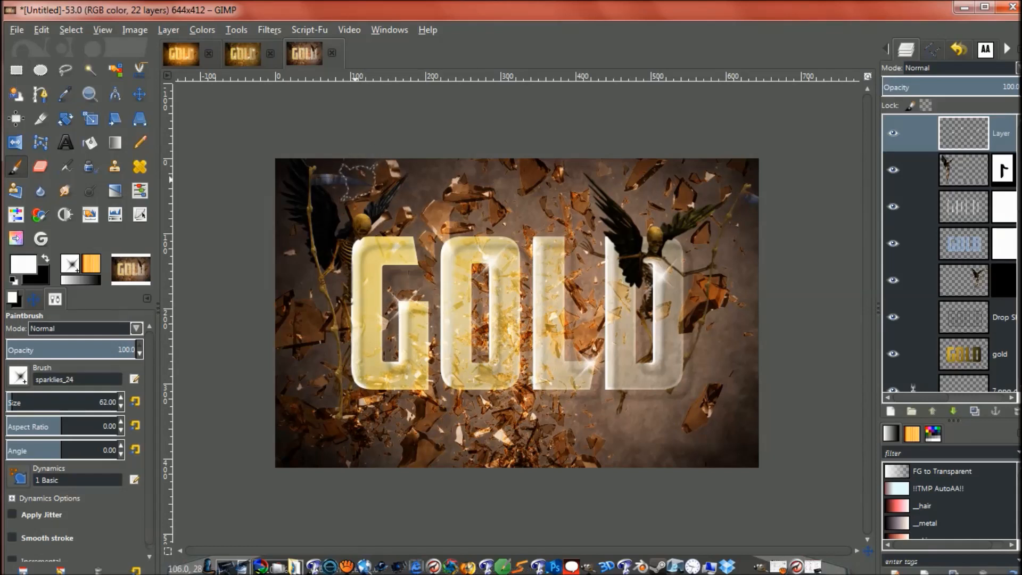
key("[")
key("[")
key("[")
key("[")
key("[")
left_click(362, 180)
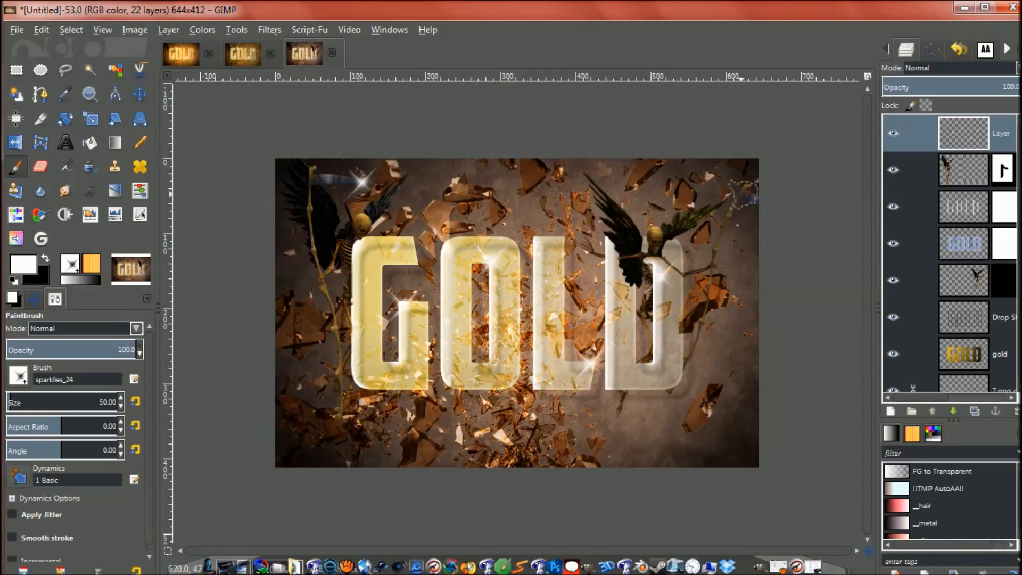
Reduce the brush size to 39 and stamp a sparkle on the blade near the image's upper-right edge
key("[")
key("[")
key("[")
key("[")
key("[")
key("[")
key("[")
key("[")
key("[")
key("[")
key("[")
left_click(750, 195)
Duplicate the sparkle layer and apply a 5 px Gaussian Blur to the original beneath the copy
left_click(975, 411)
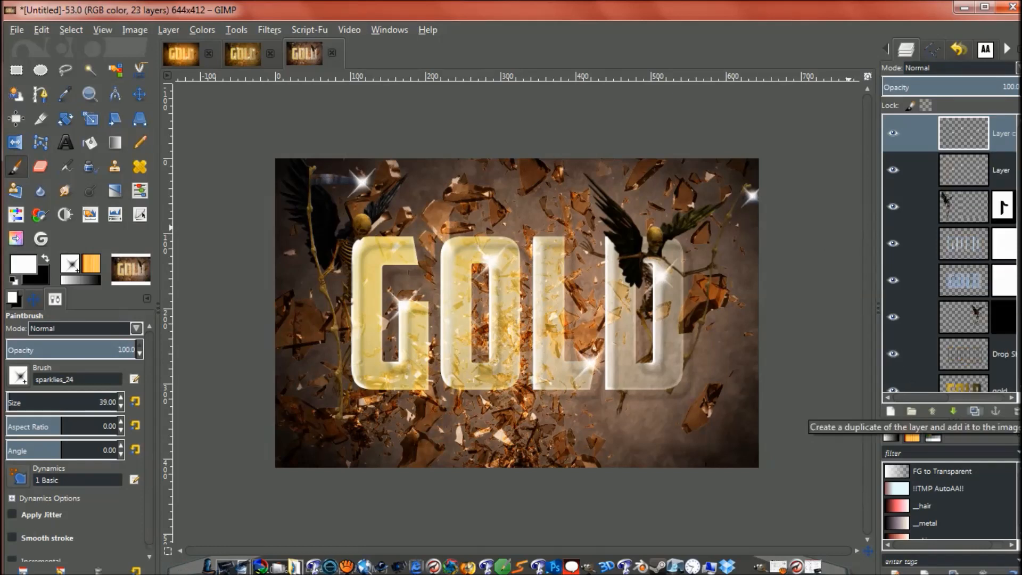
left_click(915, 171)
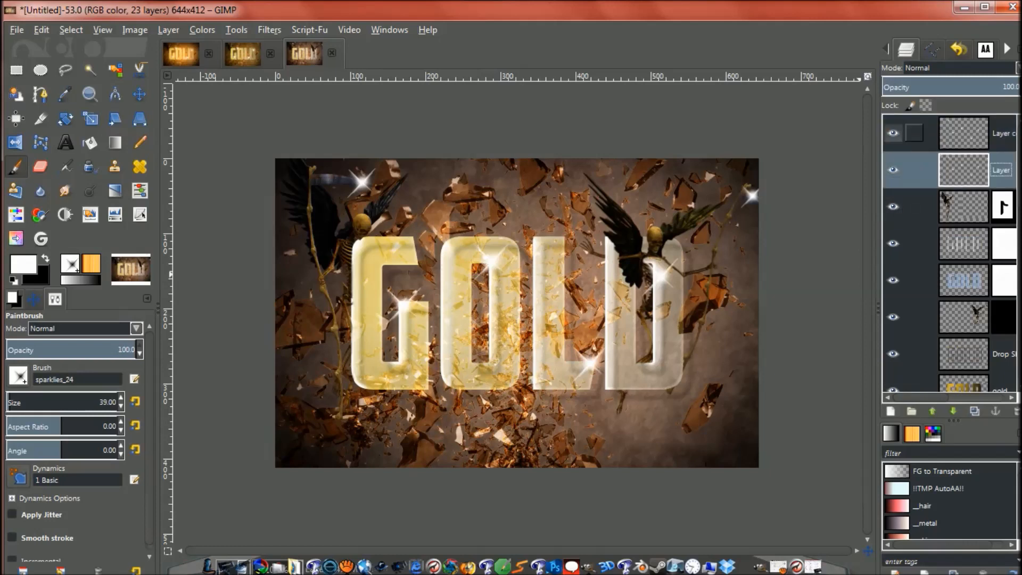
left_click(269, 29)
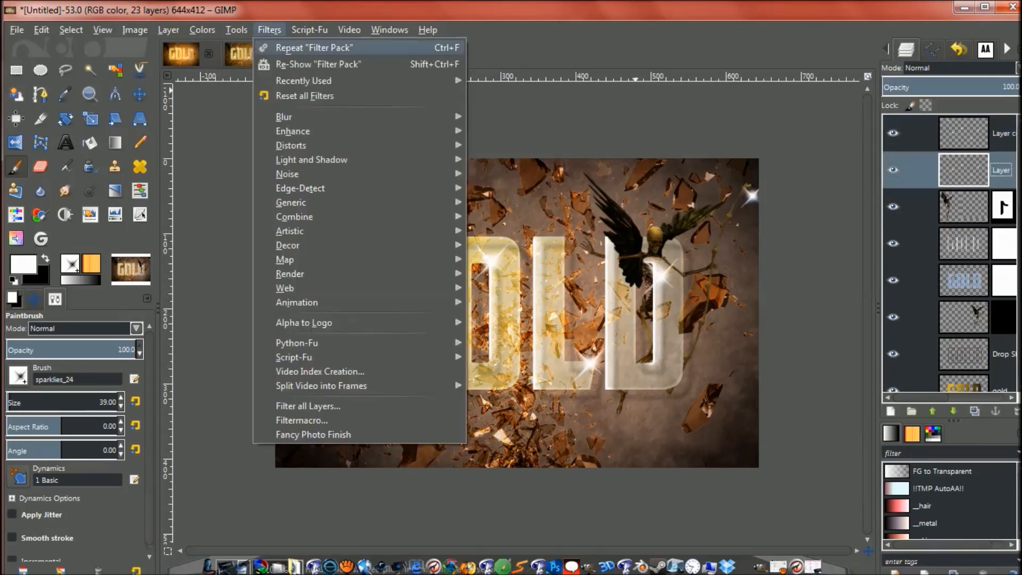
mouse_move(287, 117)
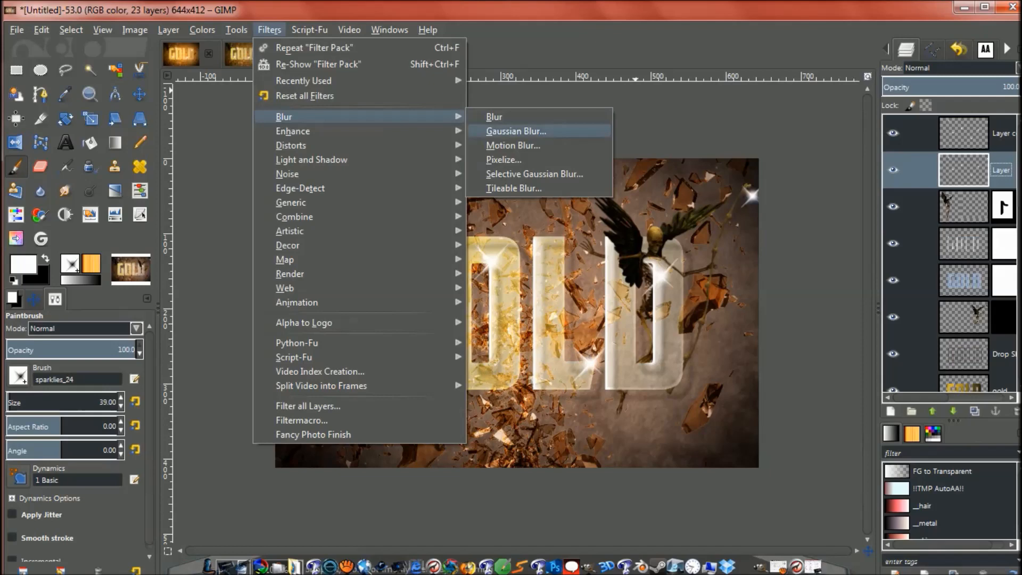
left_click(516, 131)
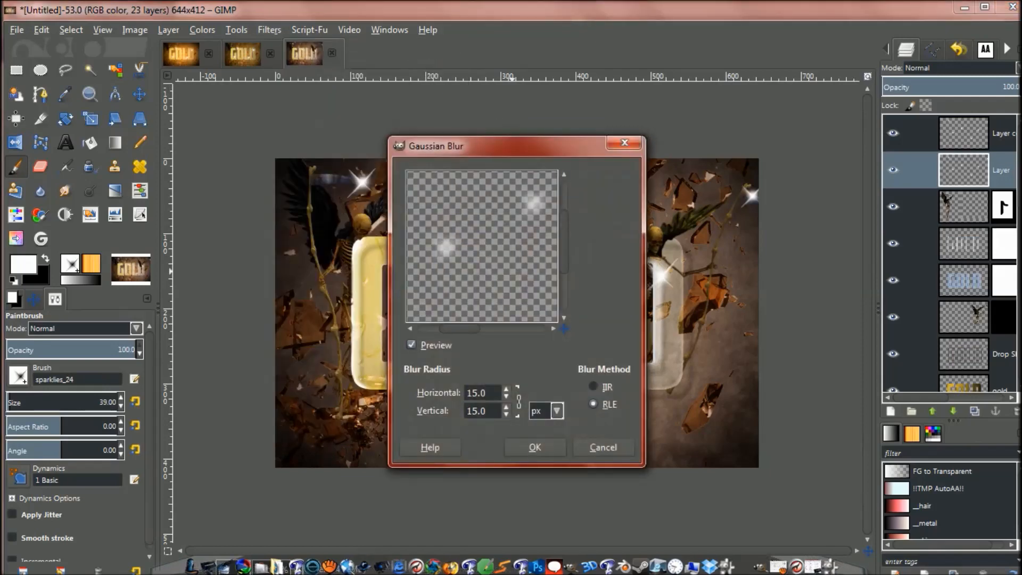
type("5")
left_click(474, 411)
key("Return")
Duplicate the sharp sparkle copy and apply a 10 px Gaussian Blur to the copy just below the new one
left_click(964, 133)
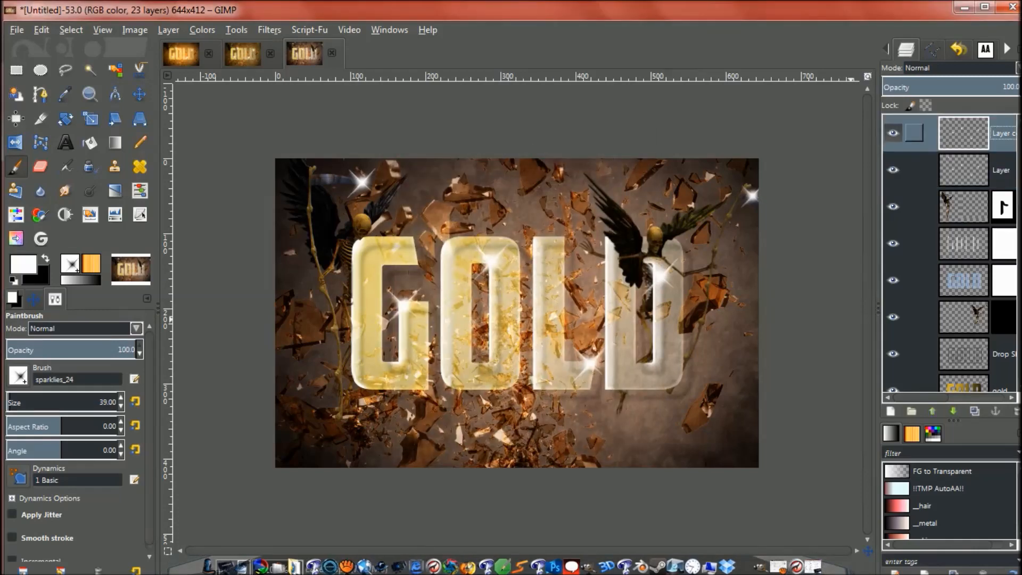
left_click(975, 411)
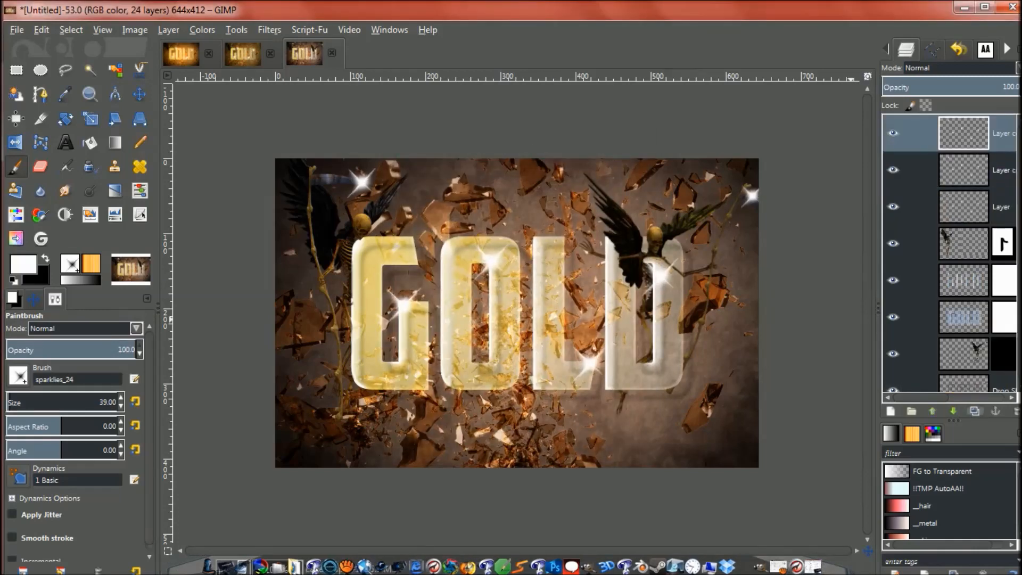
left_click(913, 169)
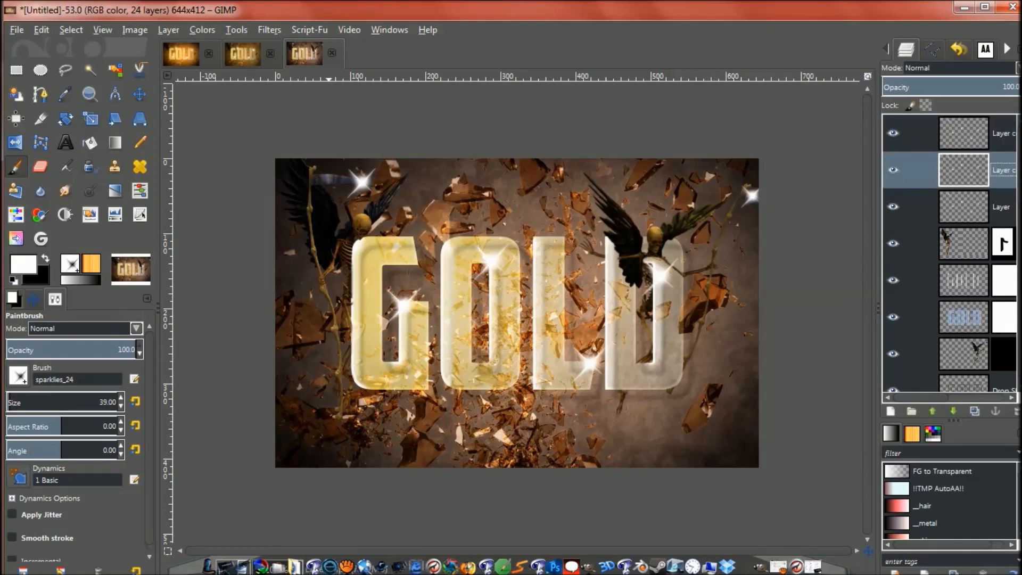
left_click(269, 29)
left_click(301, 64)
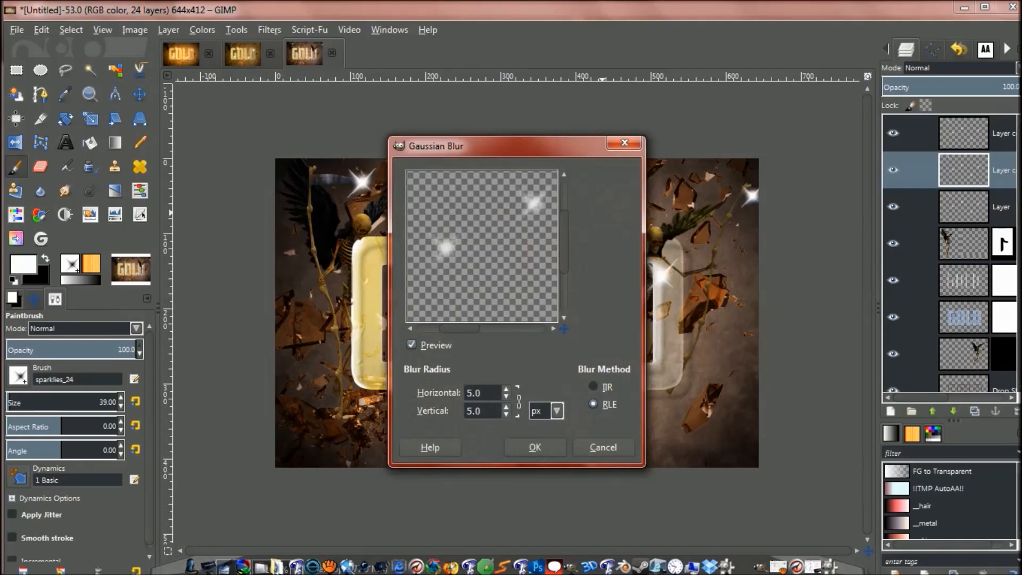
left_click(487, 393)
type("10")
key("BackSpace")
key("BackSpace")
key("BackSpace")
key("BackSpace")
key("BackSpace")
type("10")
key("Tab")
left_click(535, 448)
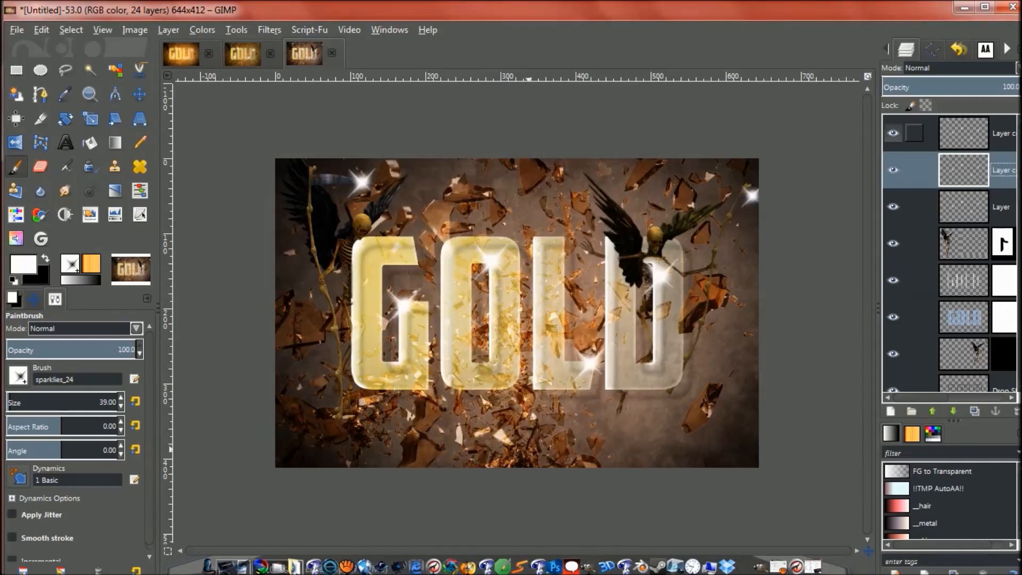
Duplicate the top sparkle layer once more and apply a 15 px Gaussian Blur to the copy just below it
left_click(916, 133)
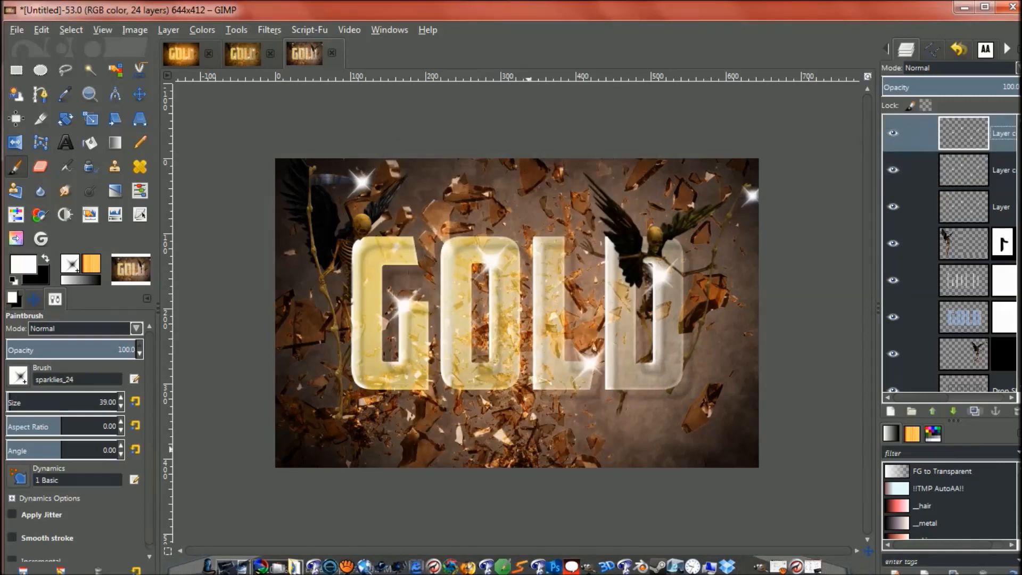
key("shift+ctrl+d")
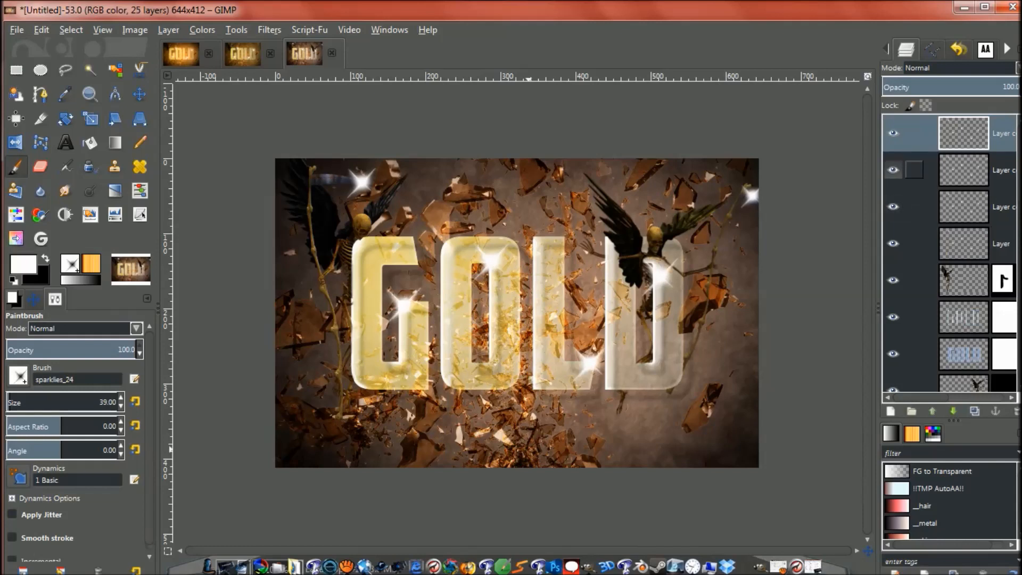
left_click(916, 170)
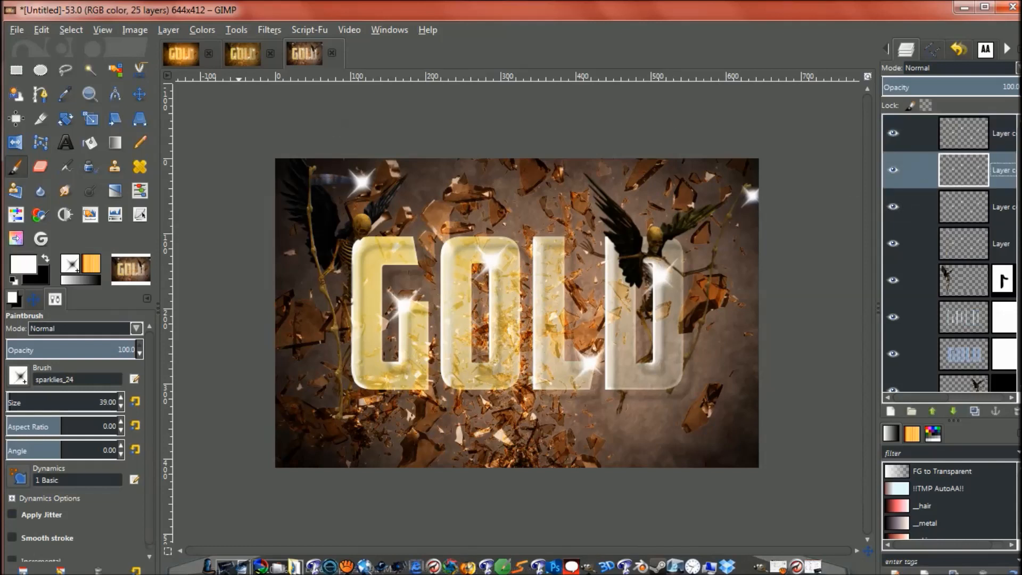
key("alt+r")
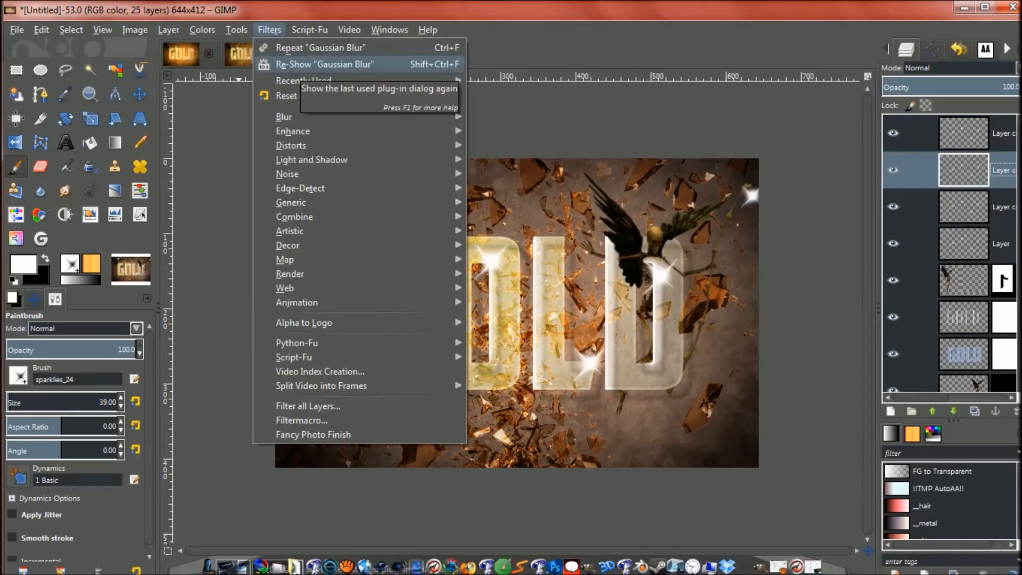
key("Escape")
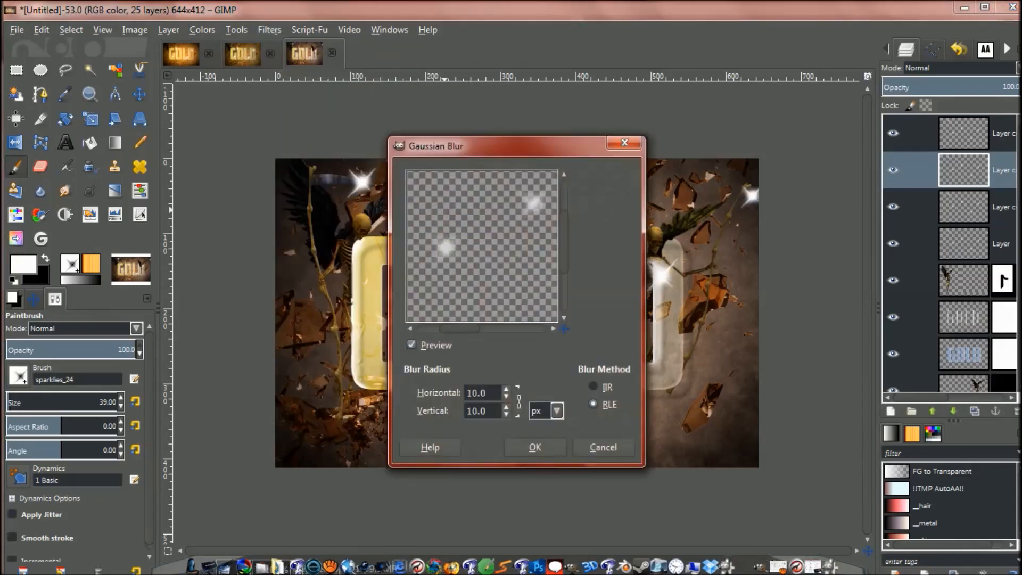
key("Tab")
type("15")
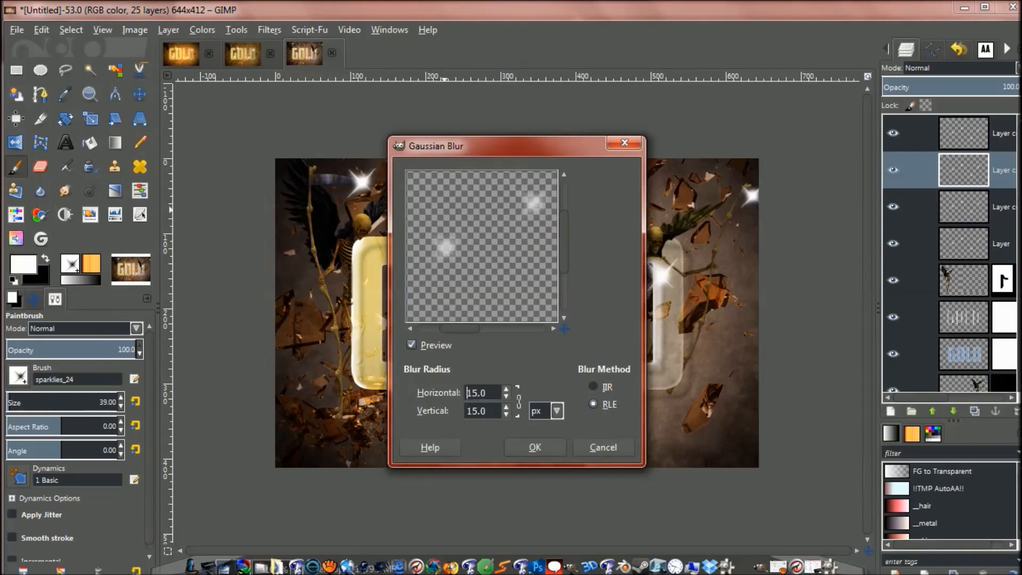
left_click(535, 448)
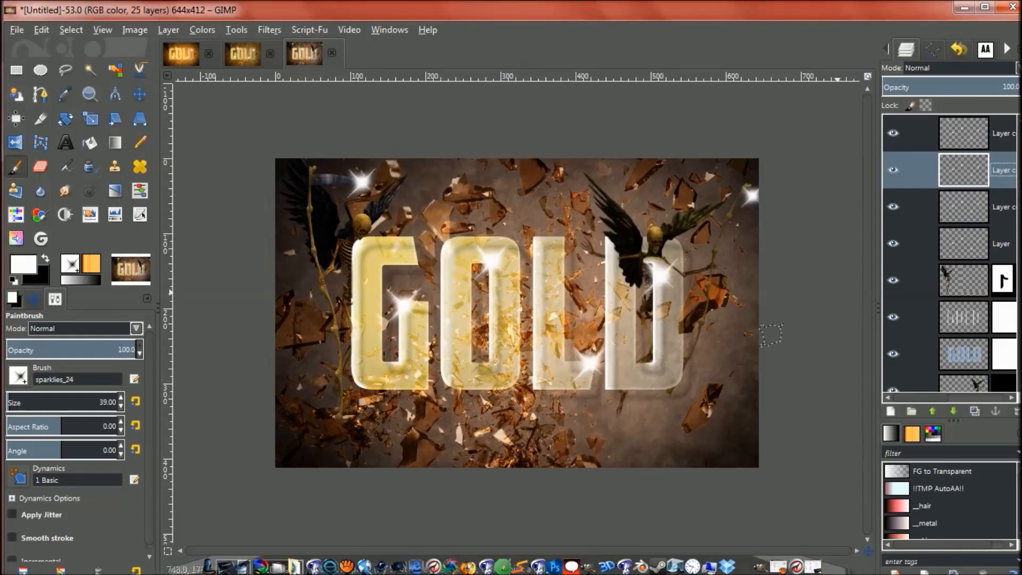
Lower the opacity of the three sparkle copies, using 67.4 for the top one and 73.4 for the second
left_click(964, 133)
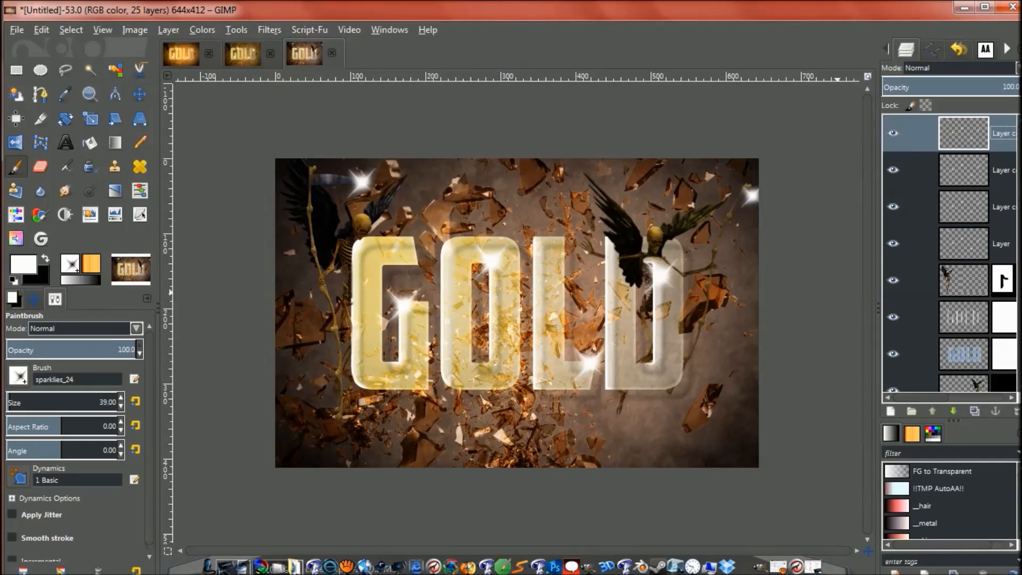
left_click_drag(1012, 87, 974, 87)
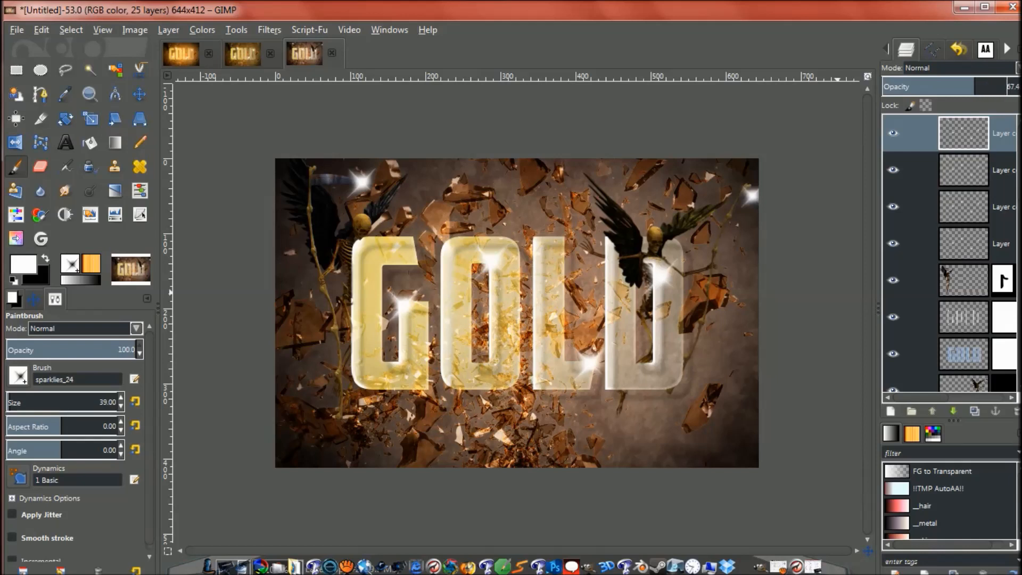
key("ctrl+z")
left_click(963, 170)
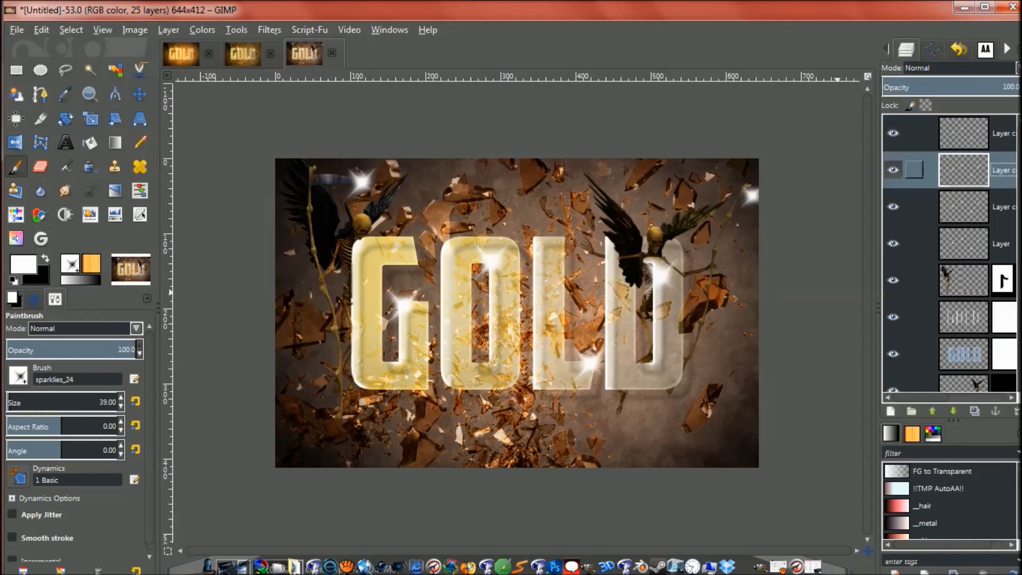
scroll(942, 87, "down", 13)
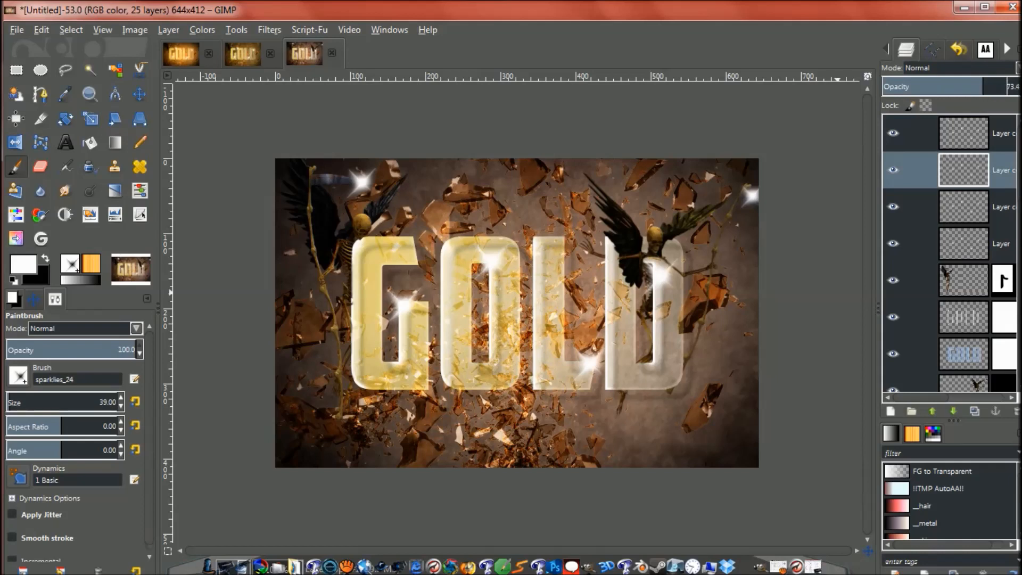
left_click(964, 207)
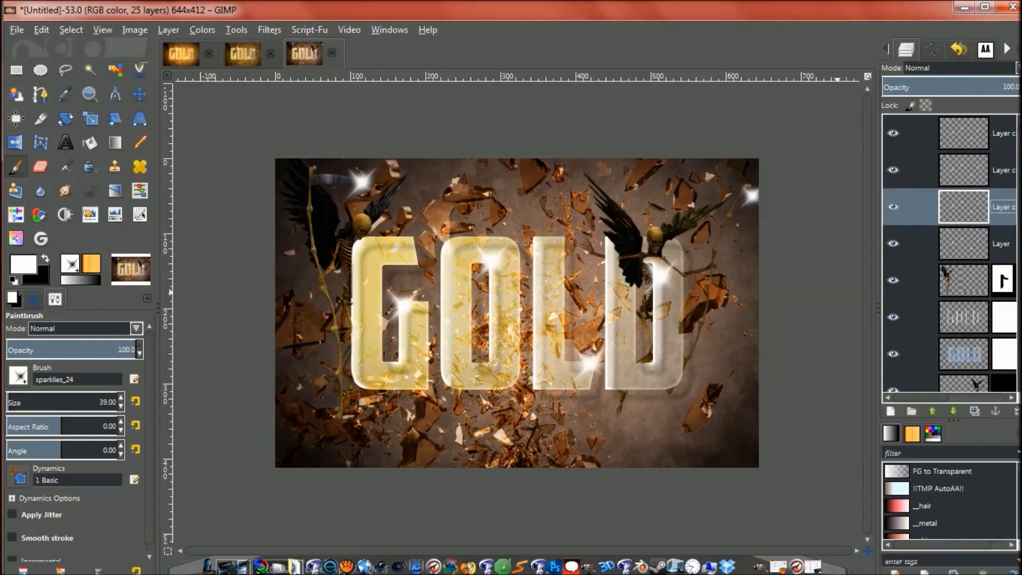
left_click_drag(1012, 86, 983, 86)
Lower the opacity of the original sparkle layer beneath the copies to 64.1
left_click(964, 243)
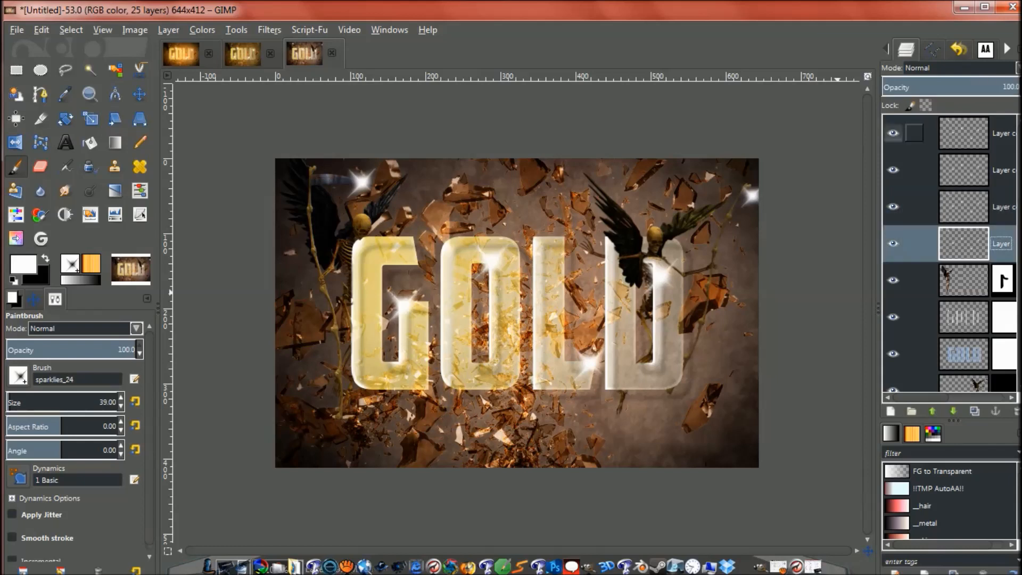
left_click_drag(985, 87, 977, 86)
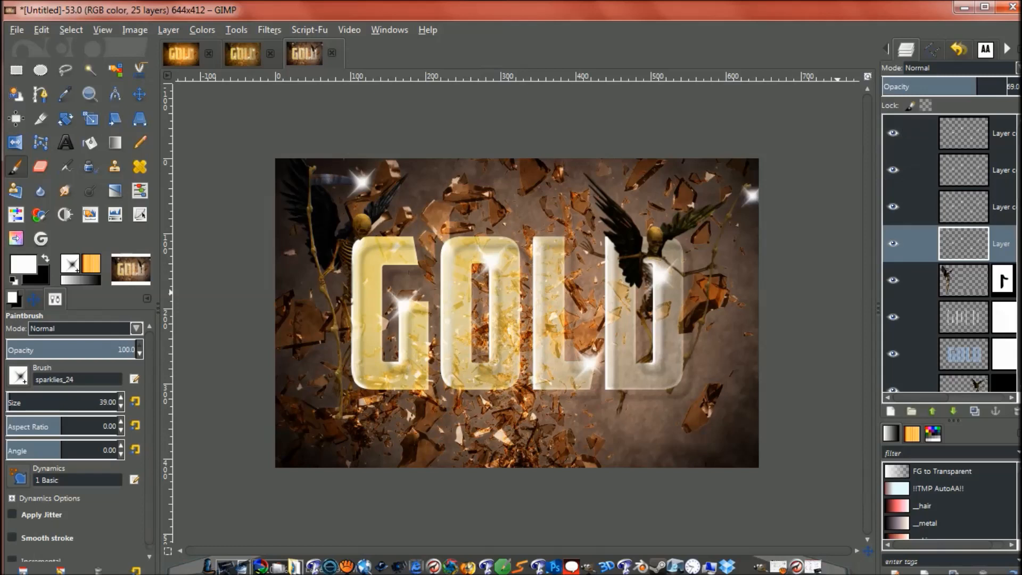
left_click_drag(977, 86, 970, 86)
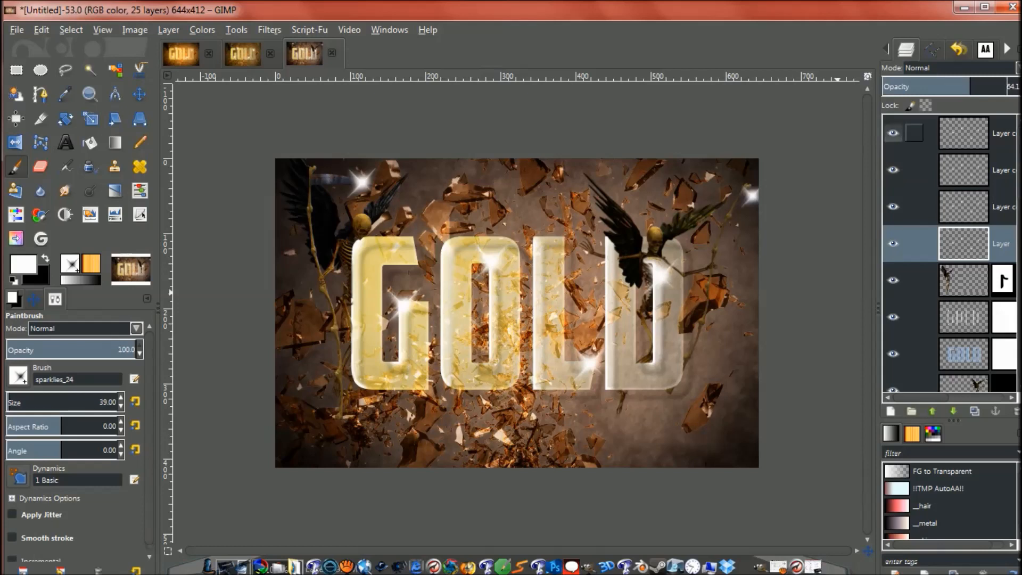
Try the Screen blend mode on the topmost sparkle copy, and return that layer to Normal
left_click(1001, 133)
left_click(953, 68)
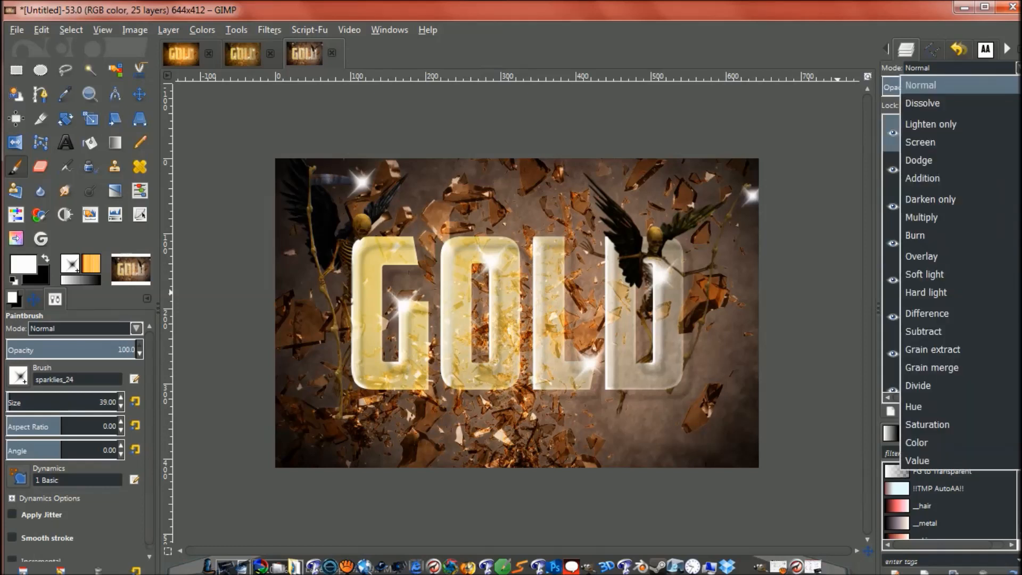
left_click(953, 143)
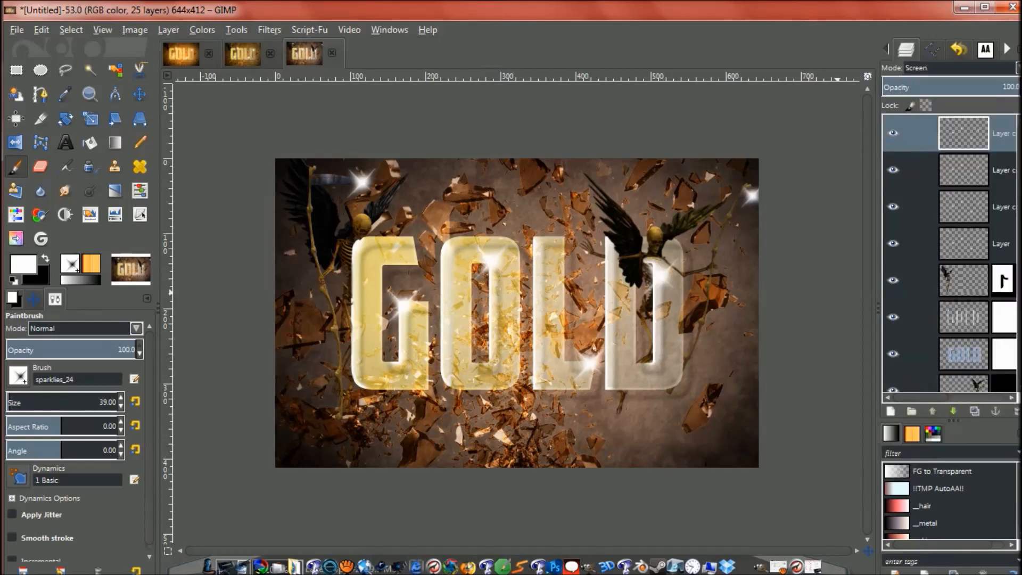
left_click(953, 67)
left_click(953, 84)
Set the blend mode of the original sparkle layer and the copy just above it to Soft light
left_click(965, 243)
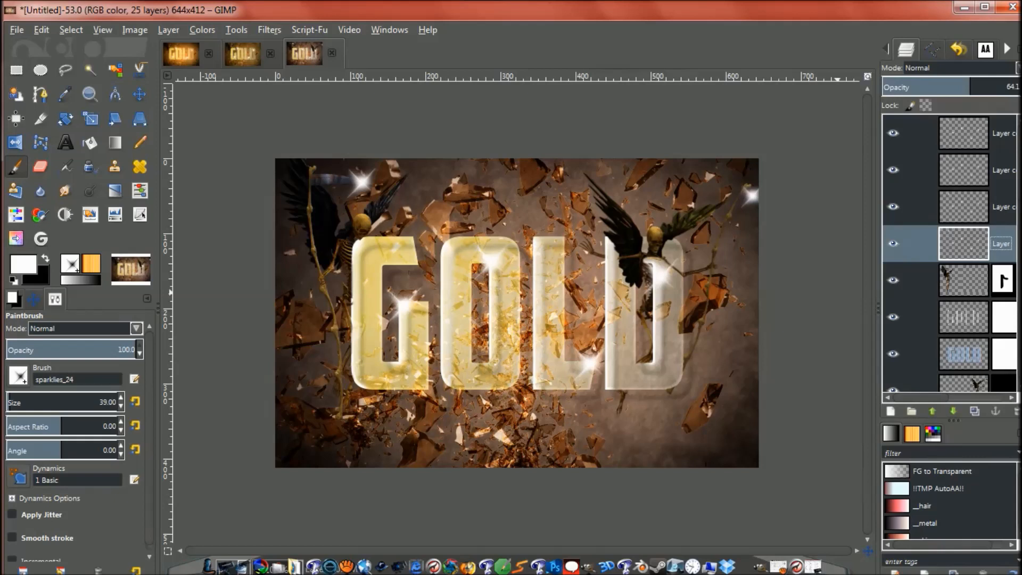
left_click(953, 68)
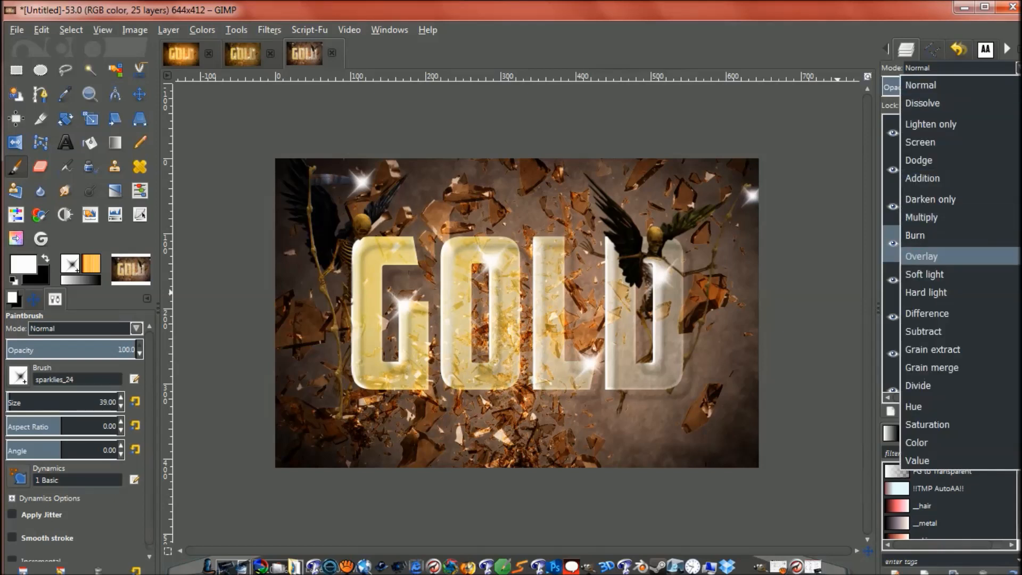
left_click(925, 274)
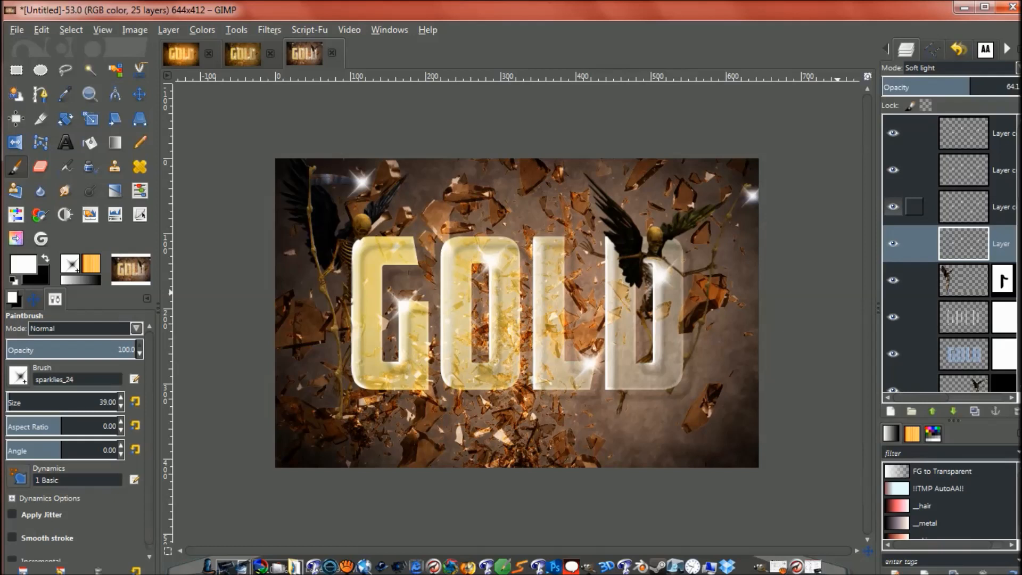
left_click(954, 207)
left_click(954, 67)
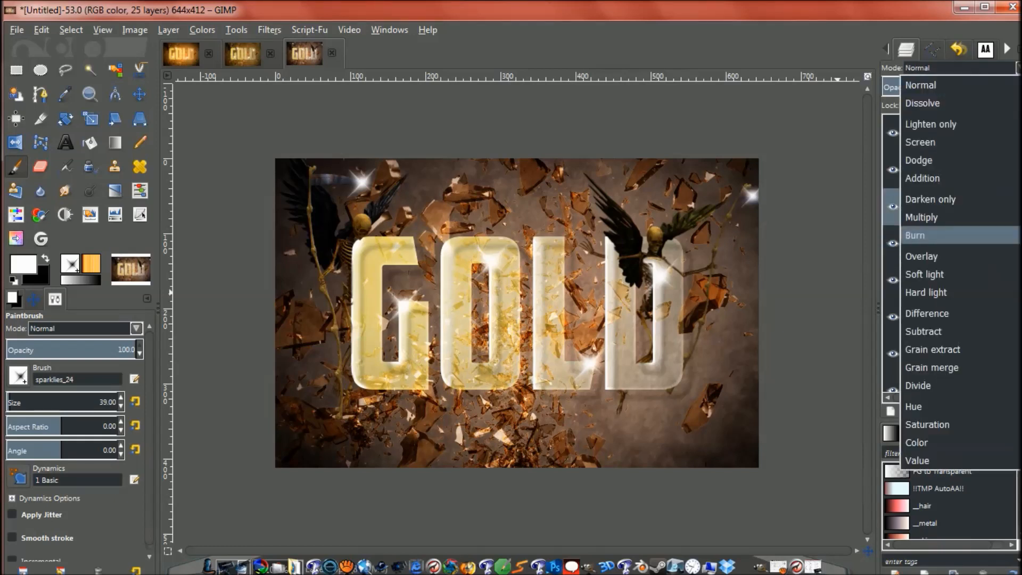
left_click(925, 274)
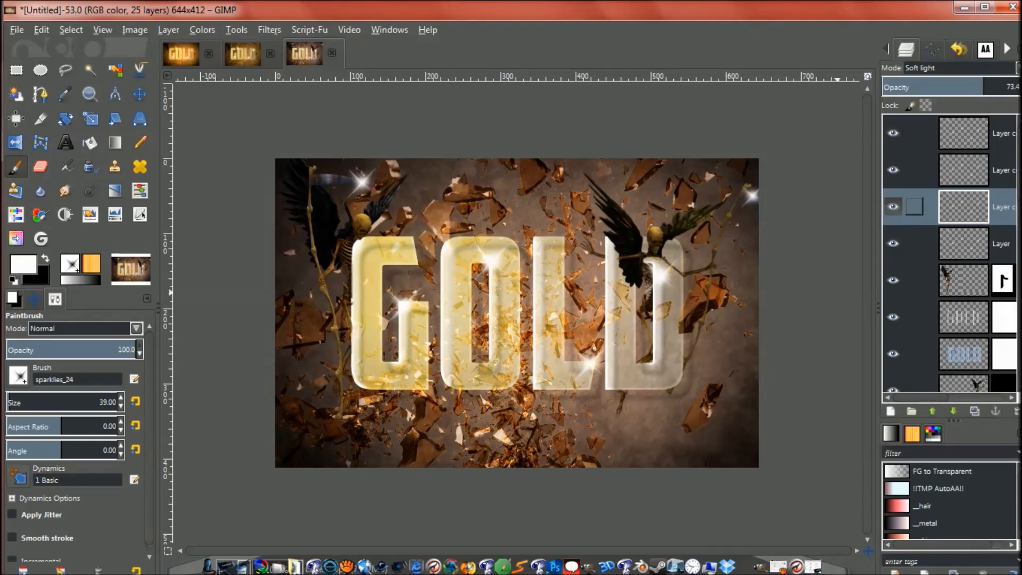
Raise the opacity of both Soft light sparkle layers to 100
left_click_drag(984, 87, 1020, 87)
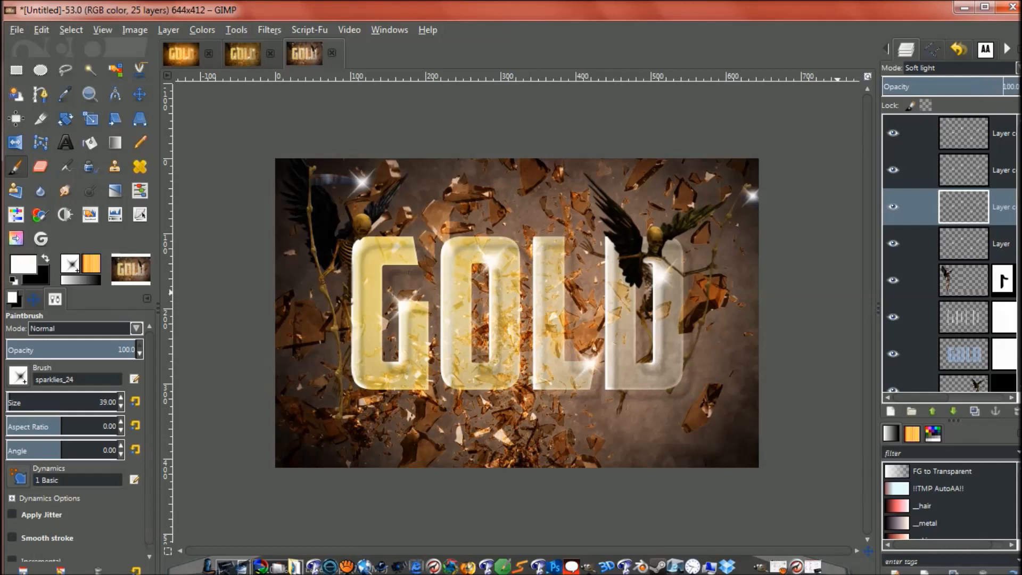
left_click(964, 244)
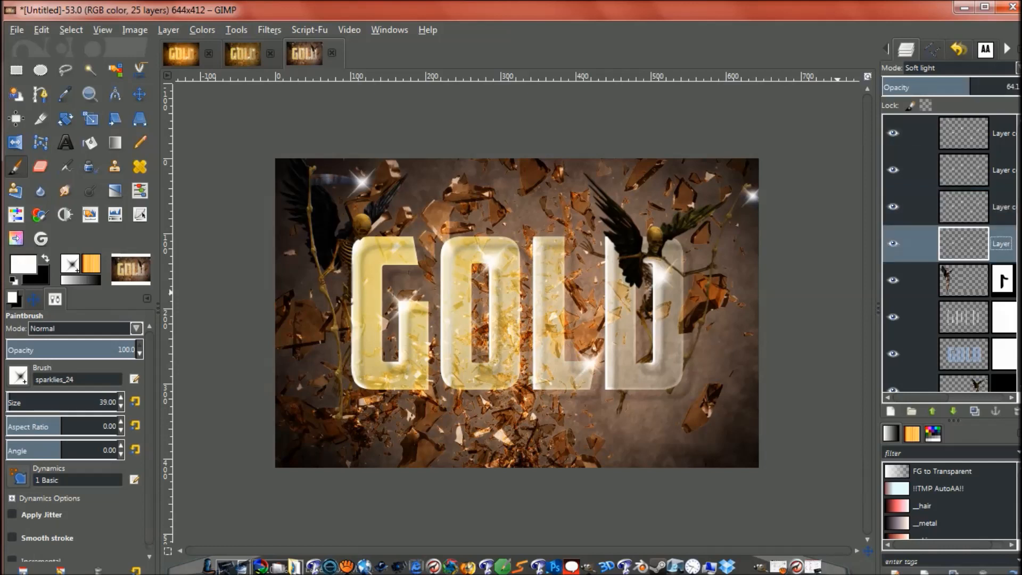
left_click_drag(970, 87, 1019, 86)
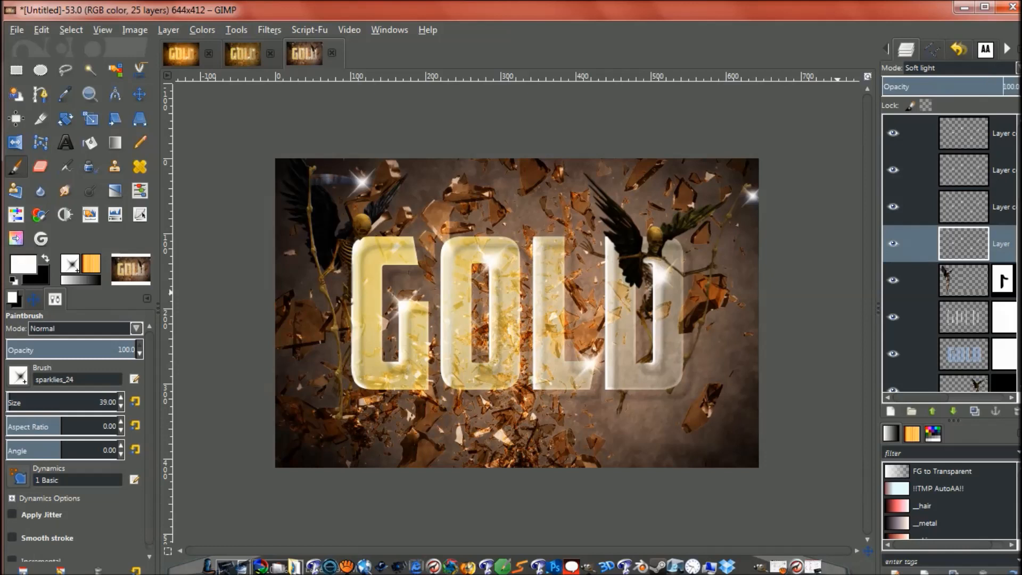
Change the original sparkle layer's blend mode to Hard light, and toggle its visibility to compare the effect
left_click(893, 244)
left_click(894, 243)
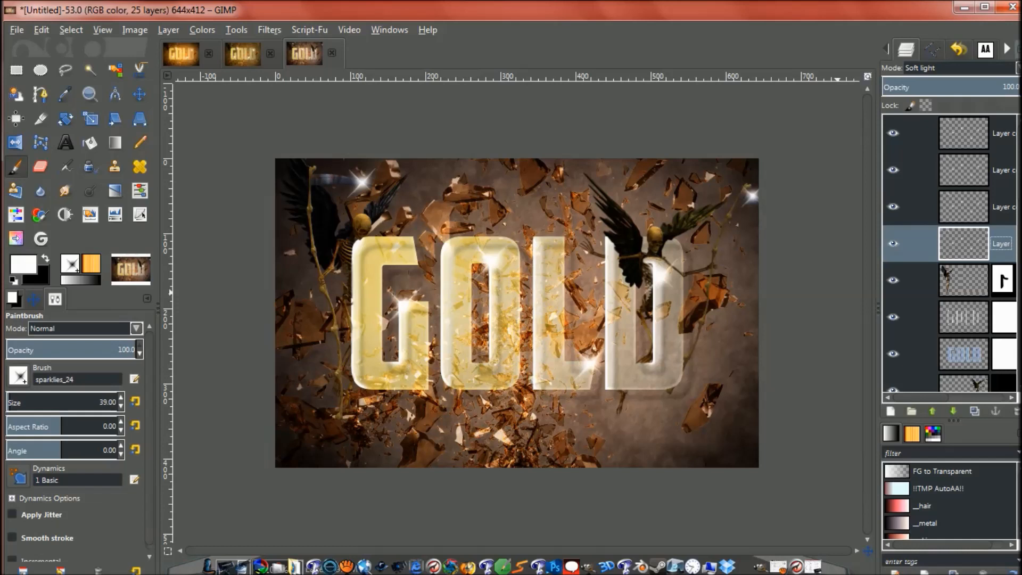
left_click(947, 67)
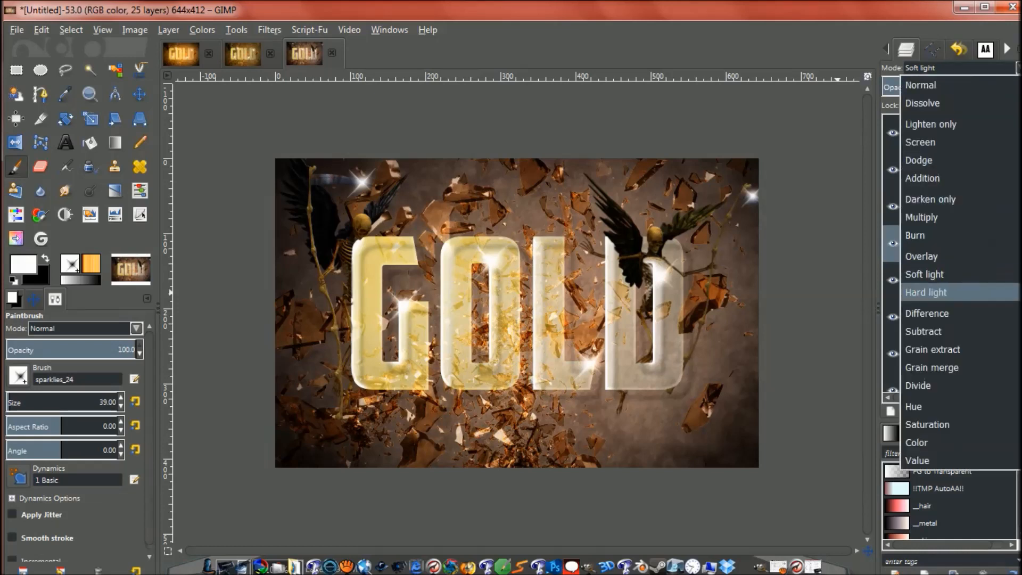
left_click(908, 289)
left_click(893, 242)
left_click(894, 243)
left_click(893, 243)
left_click(894, 243)
left_click(894, 242)
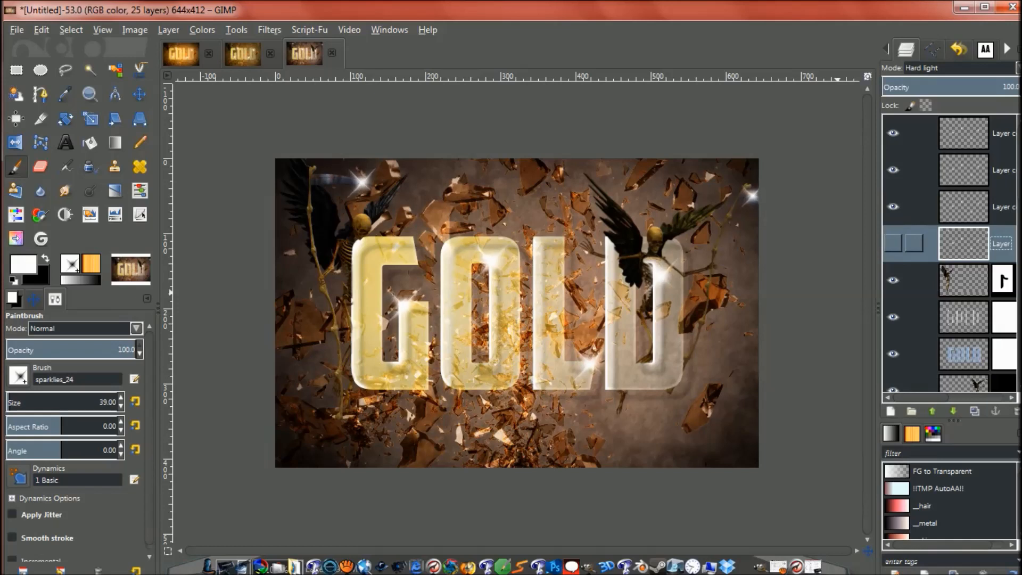
left_click(893, 243)
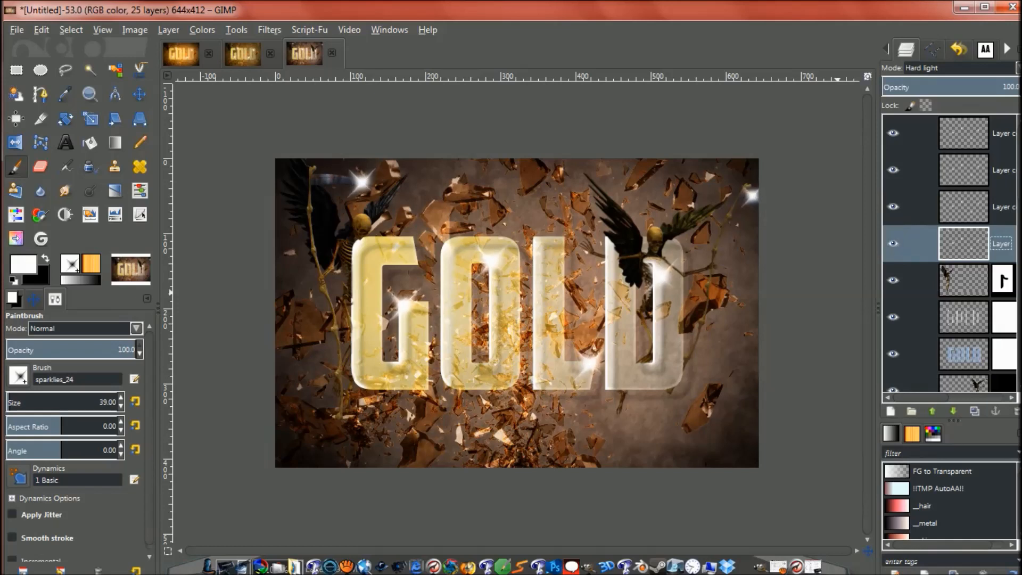
Try Soft light again on the original sparkle layer, compare it by toggling visibility, and return the layer to Hard light
left_click(947, 68)
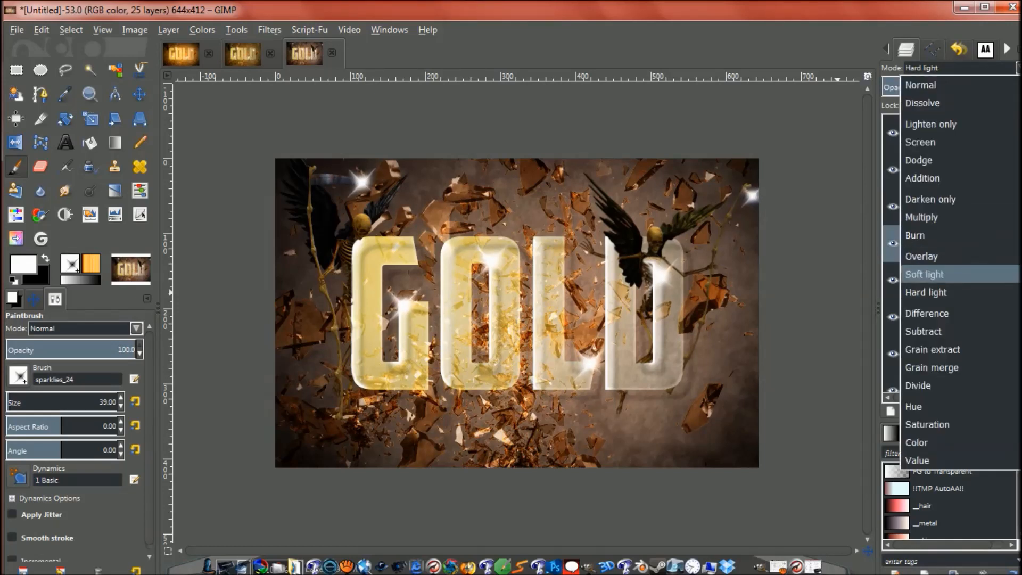
left_click(916, 273)
left_click(893, 244)
left_click(893, 243)
left_click(893, 243)
left_click(894, 244)
left_click(893, 244)
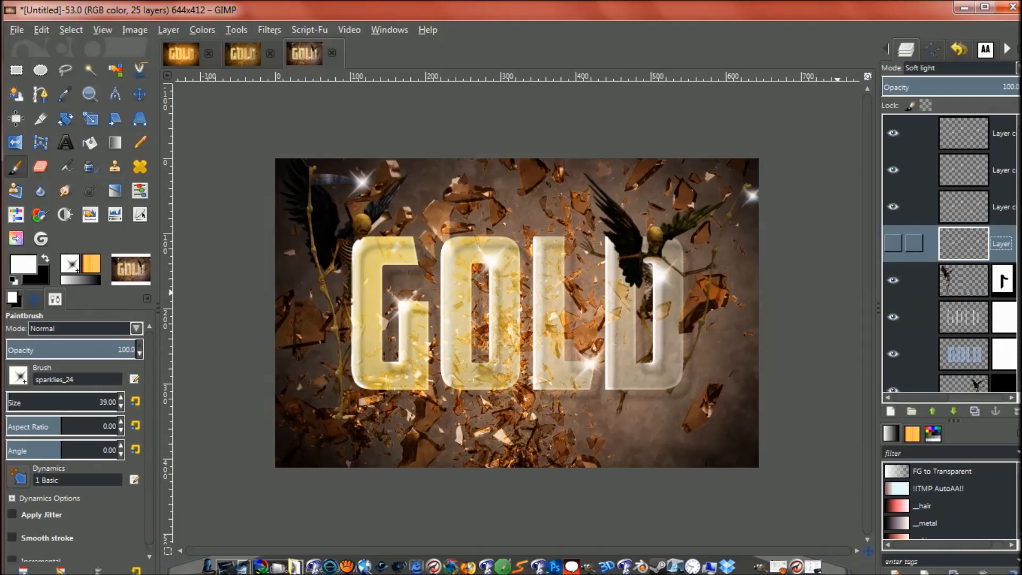
left_click(894, 243)
left_click(948, 67)
left_click(926, 292)
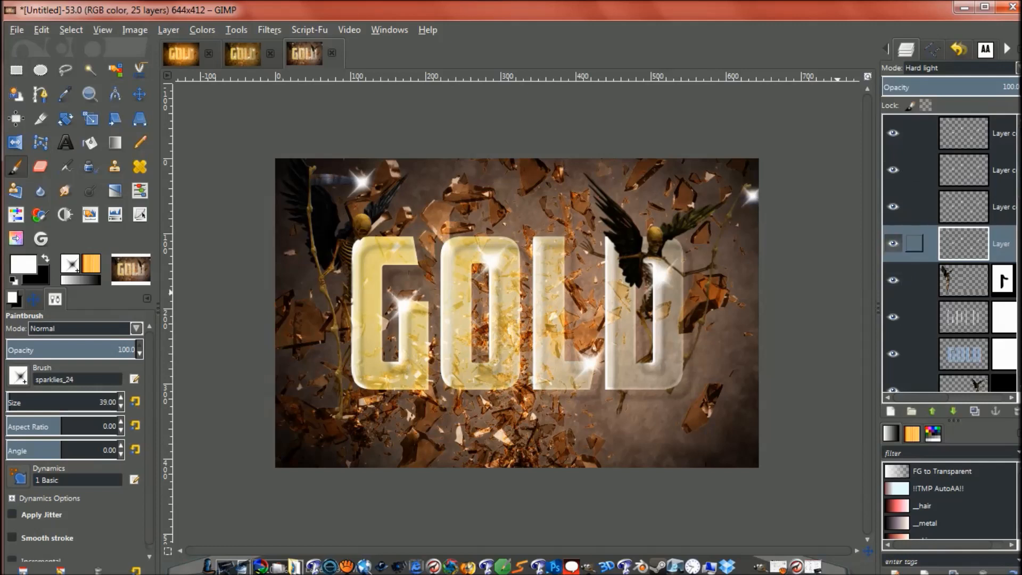
left_click(964, 206)
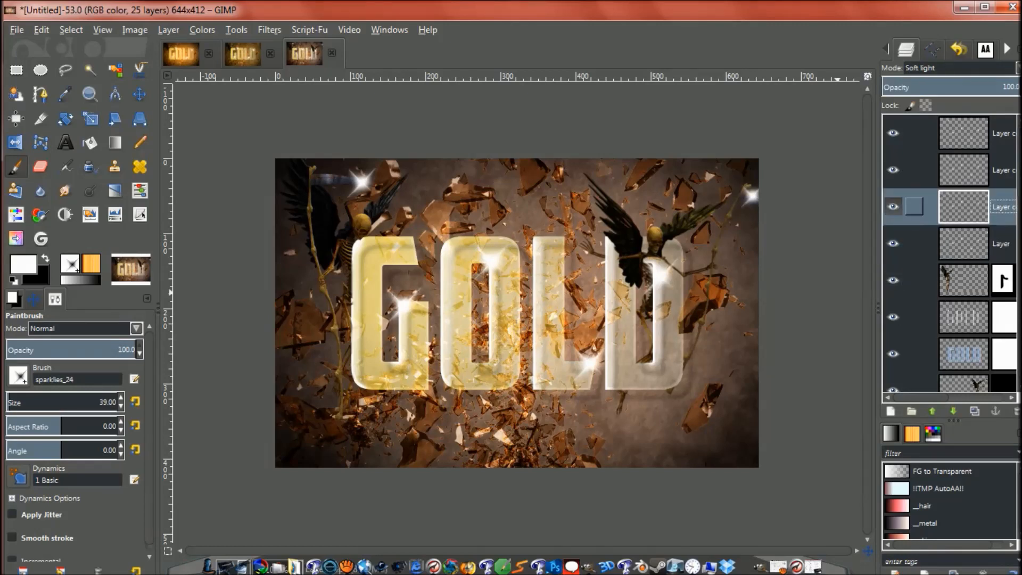
left_click(964, 170)
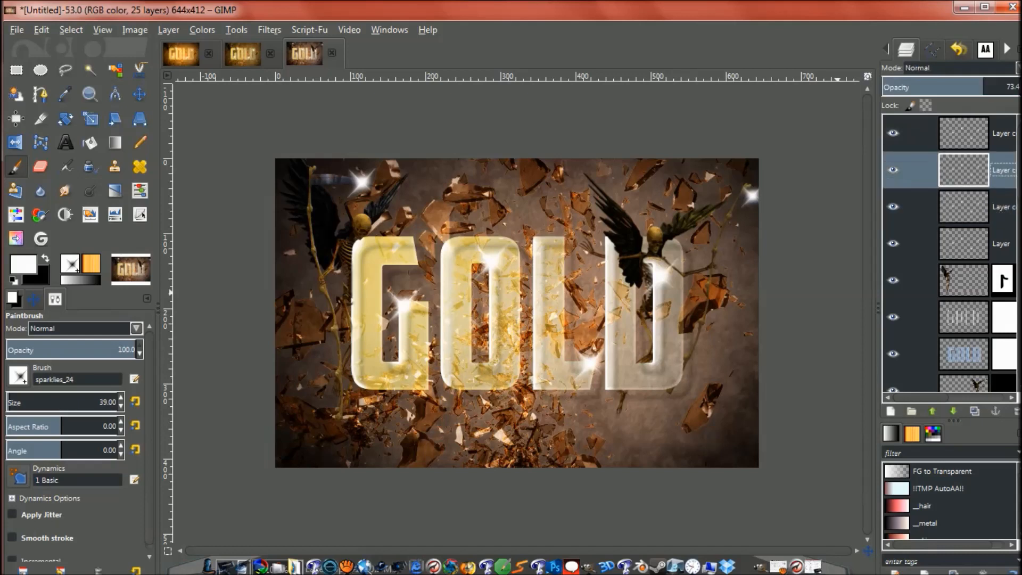
left_click(964, 134)
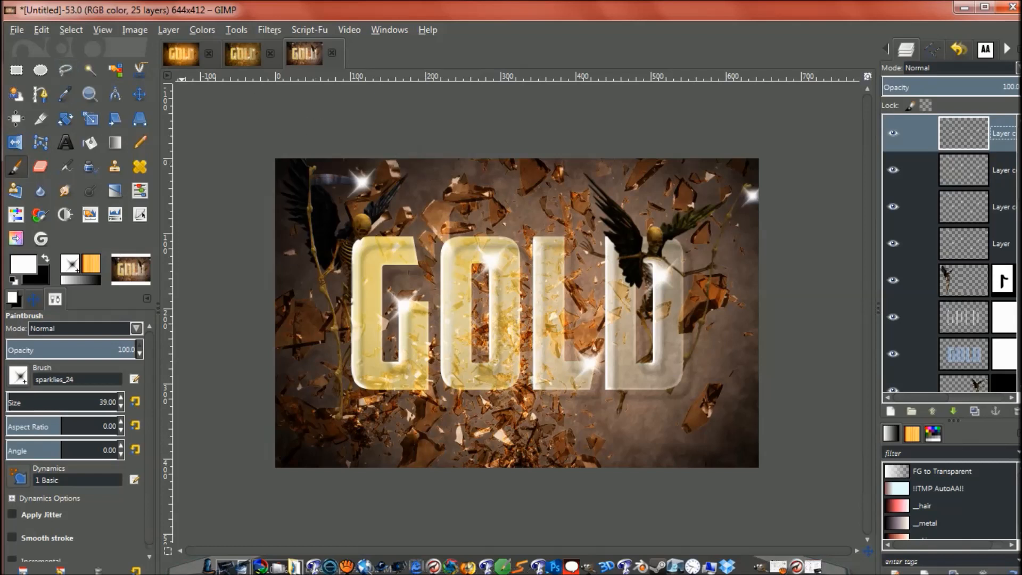
Duplicate the whole image and flatten the duplicate into a single layer
left_click(134, 30)
left_click(160, 45)
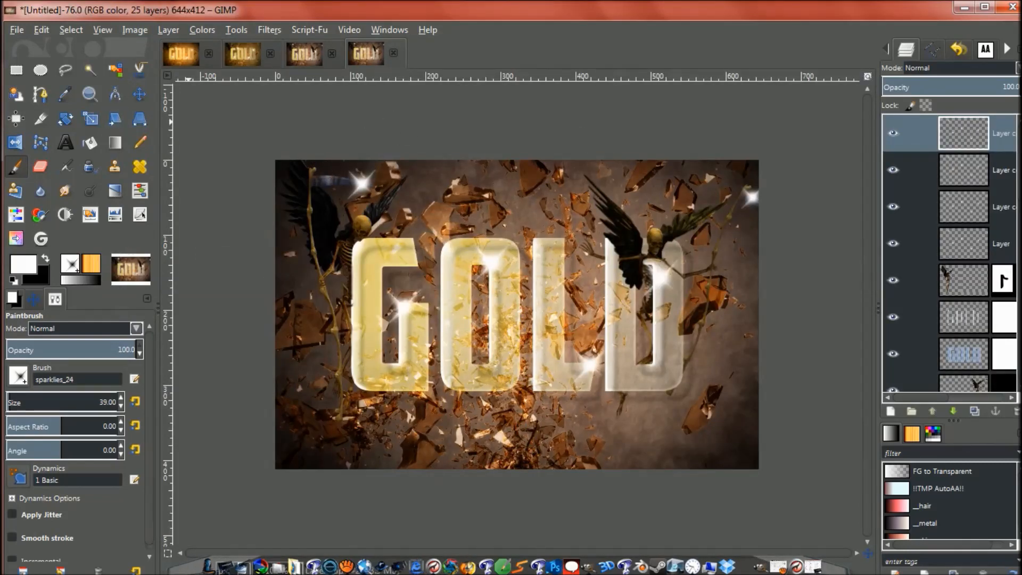
left_click(168, 30)
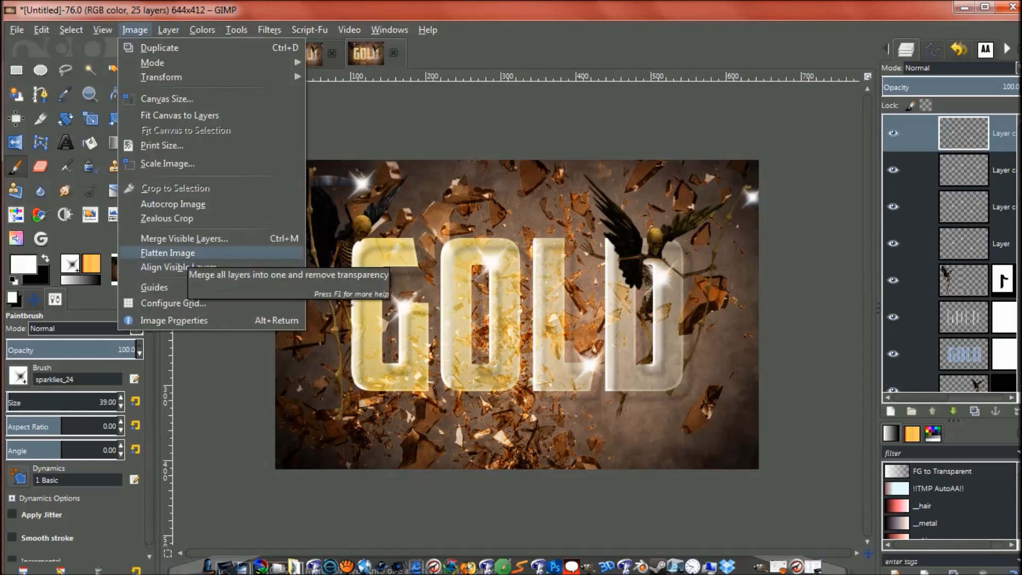
left_click(167, 253)
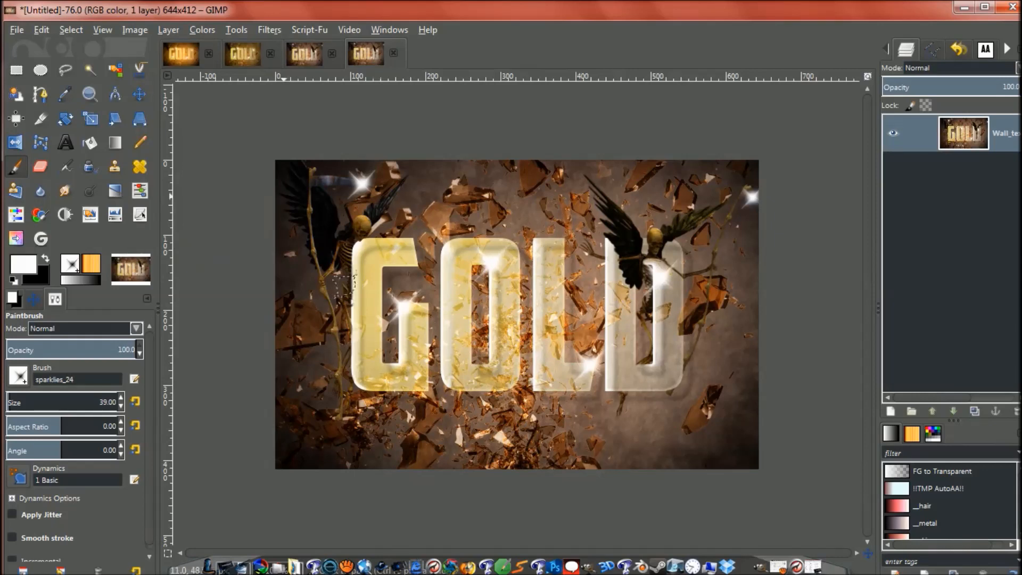
Apply the Filter Pack color effect to the flattened image after lowering its saturation by one variation
left_click(202, 29)
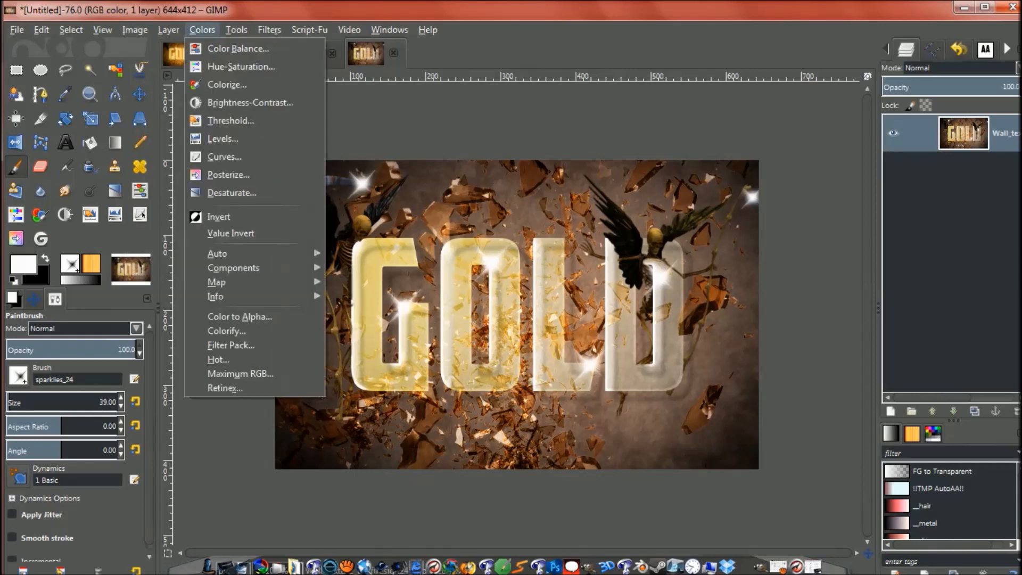
left_click(244, 343)
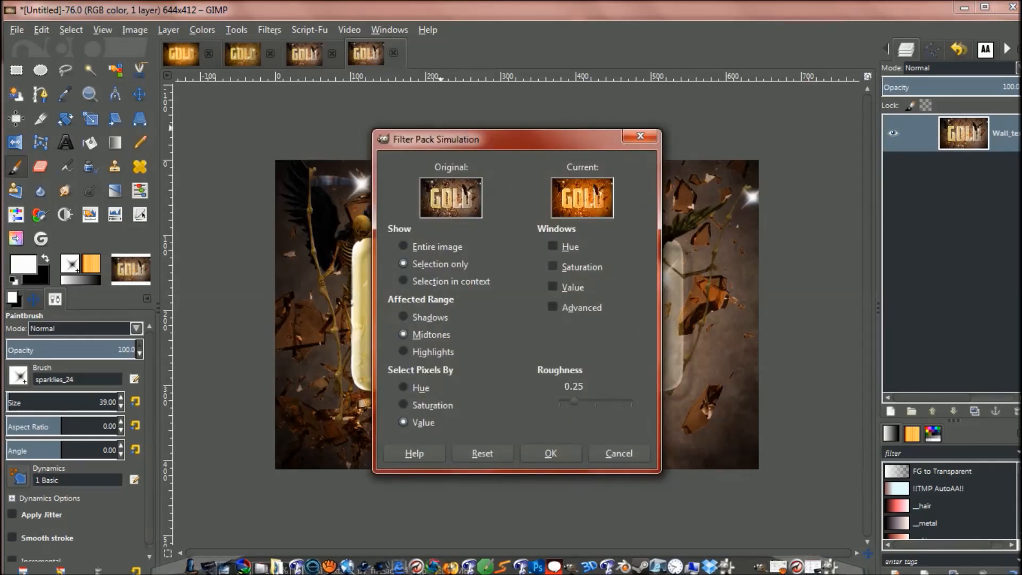
left_click(552, 266)
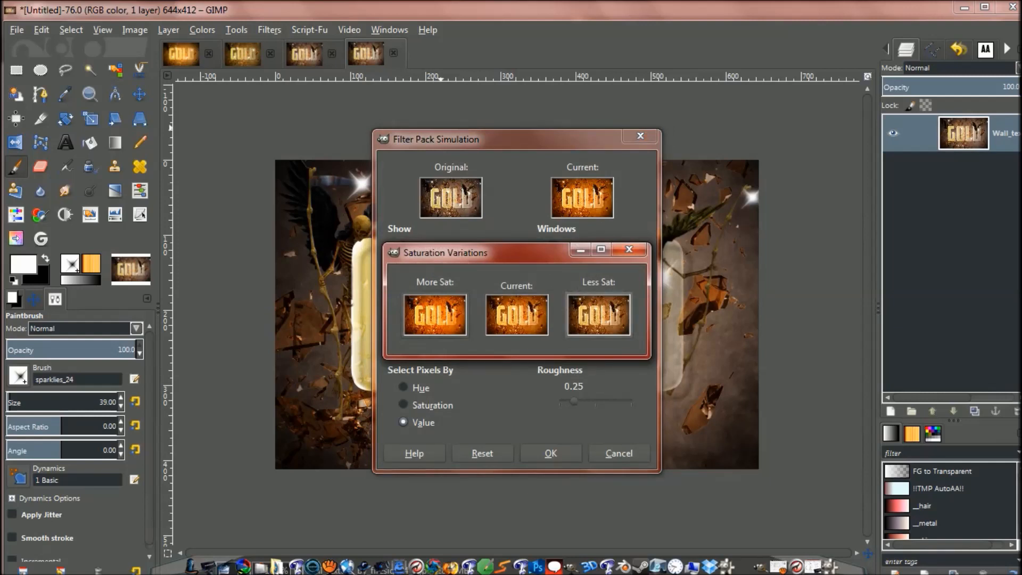
left_click(599, 315)
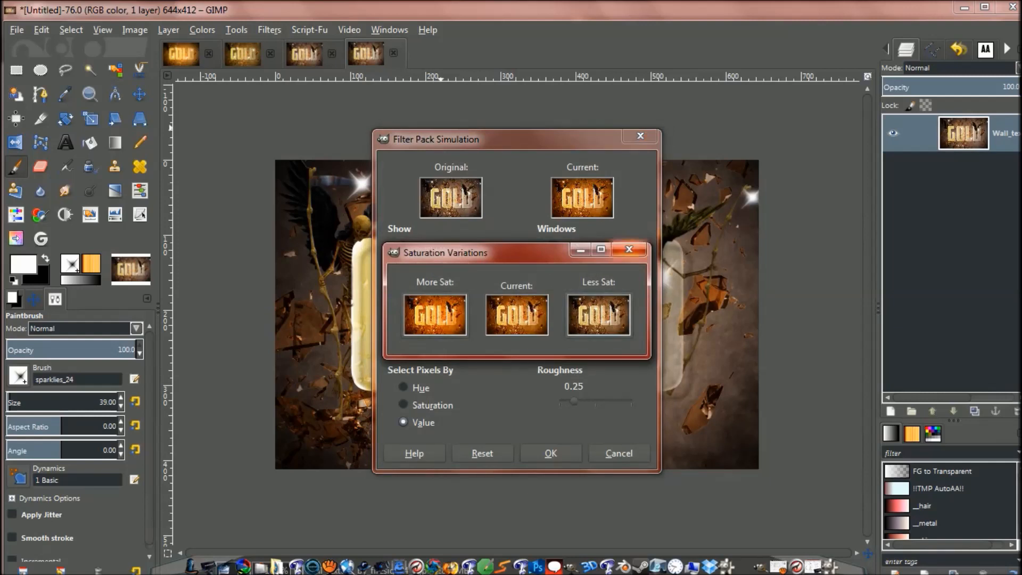
left_click(629, 249)
left_click(551, 453)
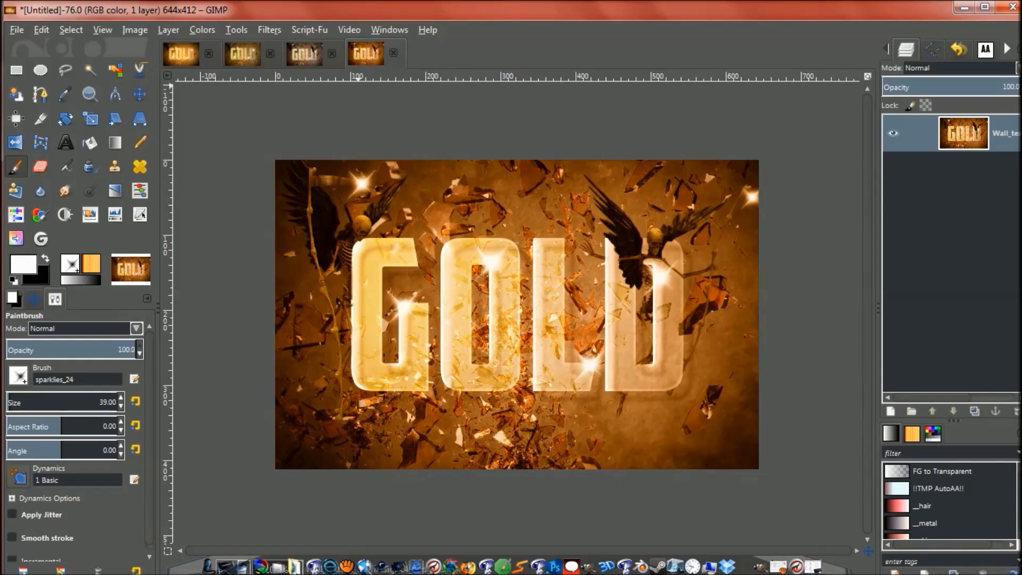
Start a GEGL vignette operation on the flattened image, keeping its settings dialog clear of the previewed artwork
left_click(236, 29)
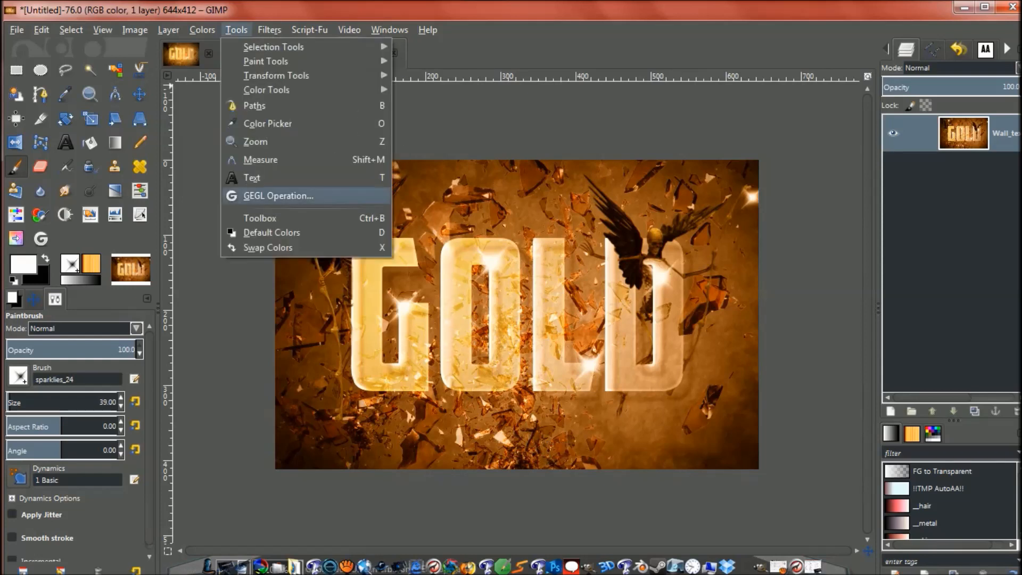
left_click(278, 195)
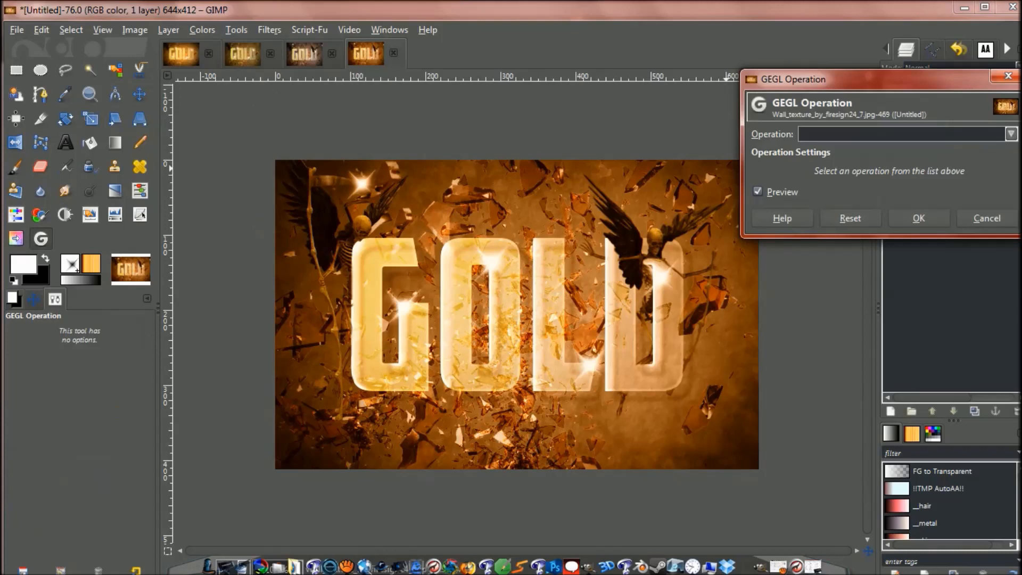
left_click(1012, 134)
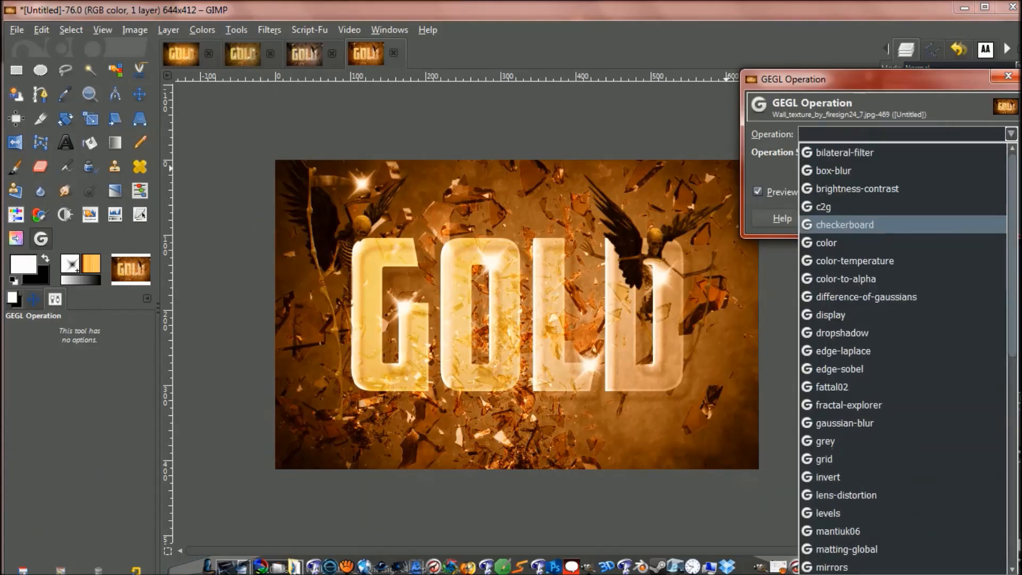
scroll(845, 224, "down", 8)
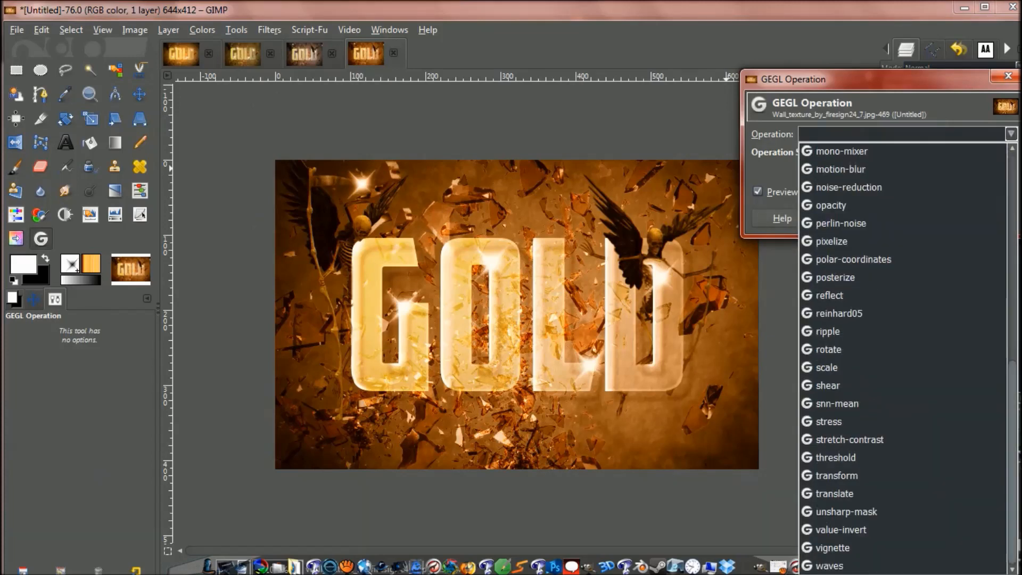
left_click(834, 548)
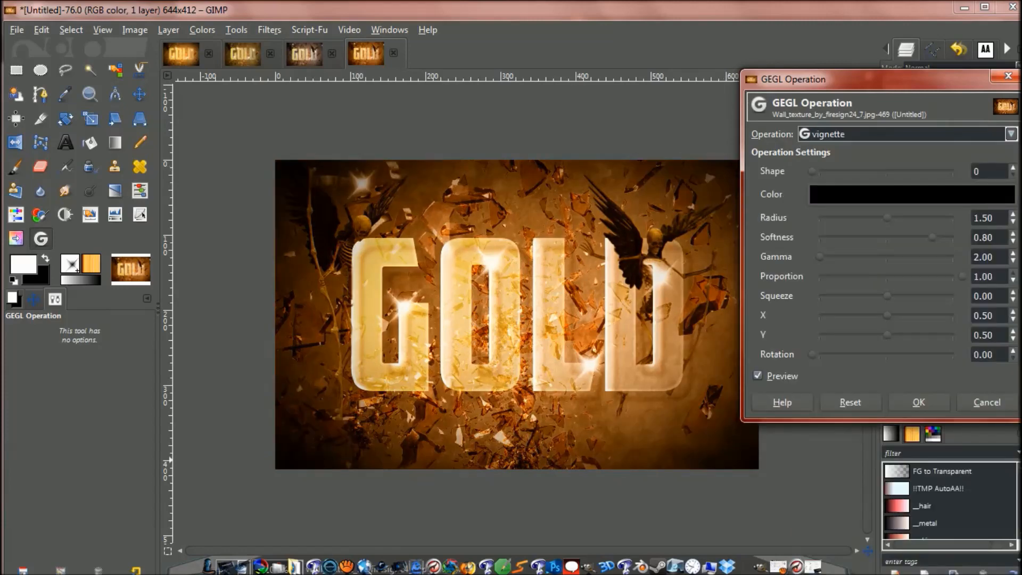
left_click_drag(799, 79, 828, 77)
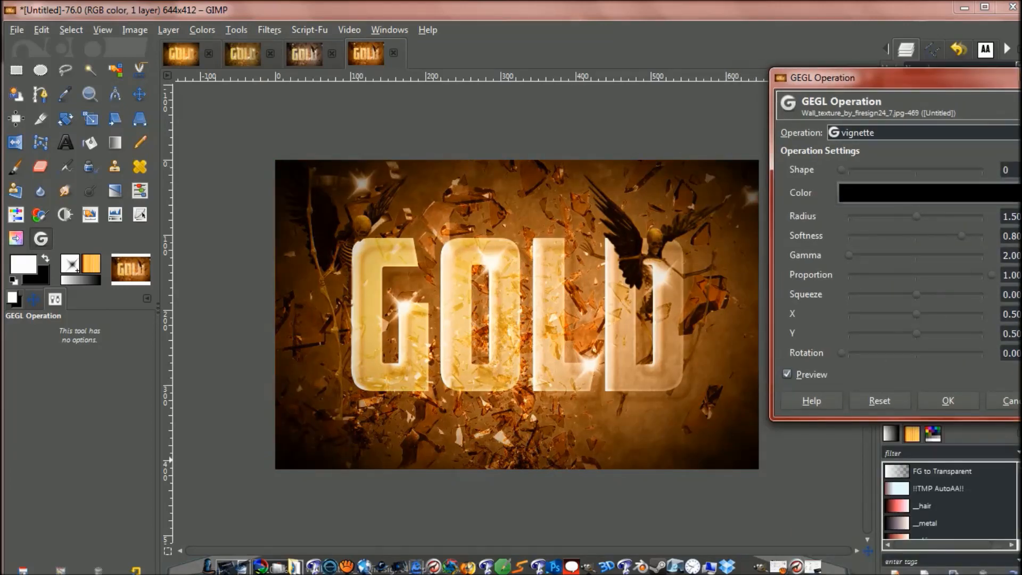
Try different vignette strengths, varying the softness around 0.72 and the radius between 1.00 and 3.00
scroll(982, 237, "down", 5)
scroll(983, 236, "up", 4)
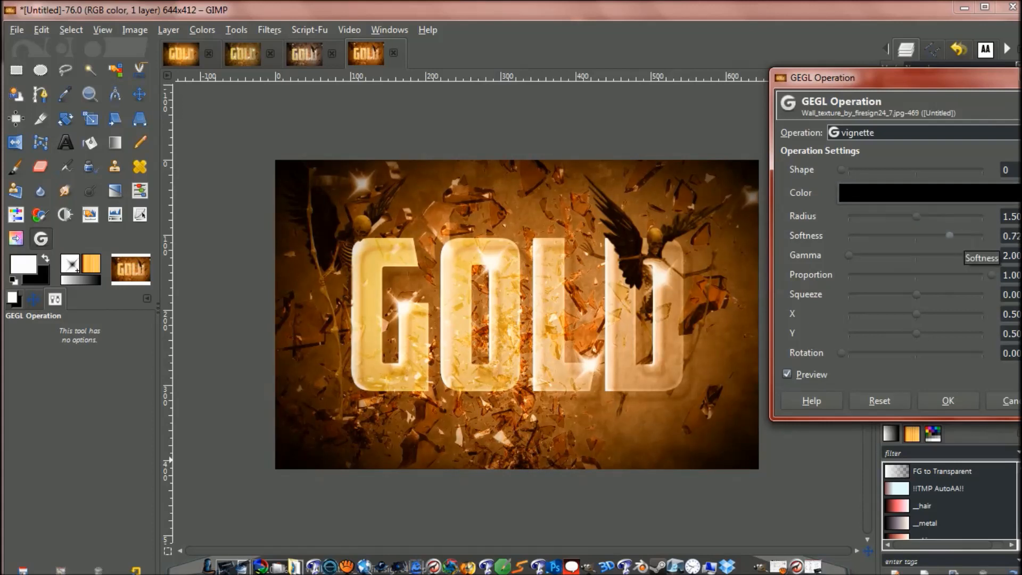
scroll(983, 217, "up", 5)
scroll(983, 216, "up", 3)
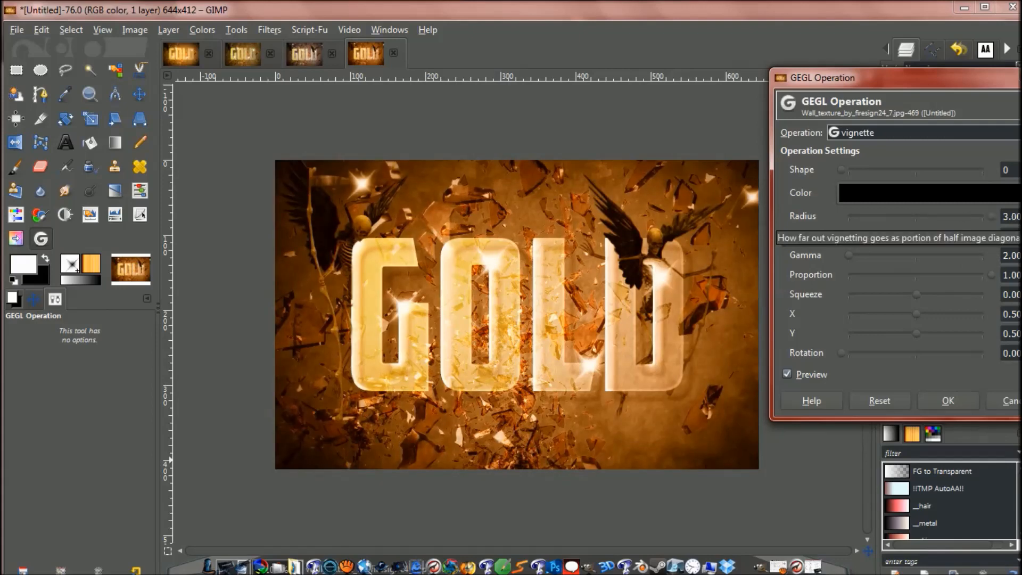
scroll(982, 216, "down", 5)
scroll(982, 216, "down", 5)
mouse_move(957, 235)
left_mouse_down()
mouse_move(906, 235)
mouse_move(952, 236)
left_mouse_up()
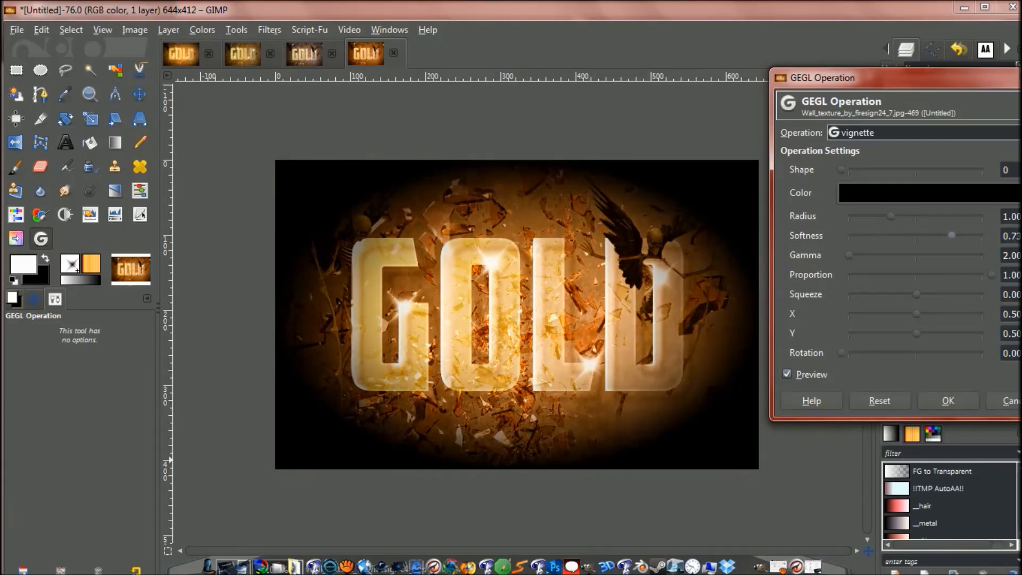
scroll(937, 216, "up", 10)
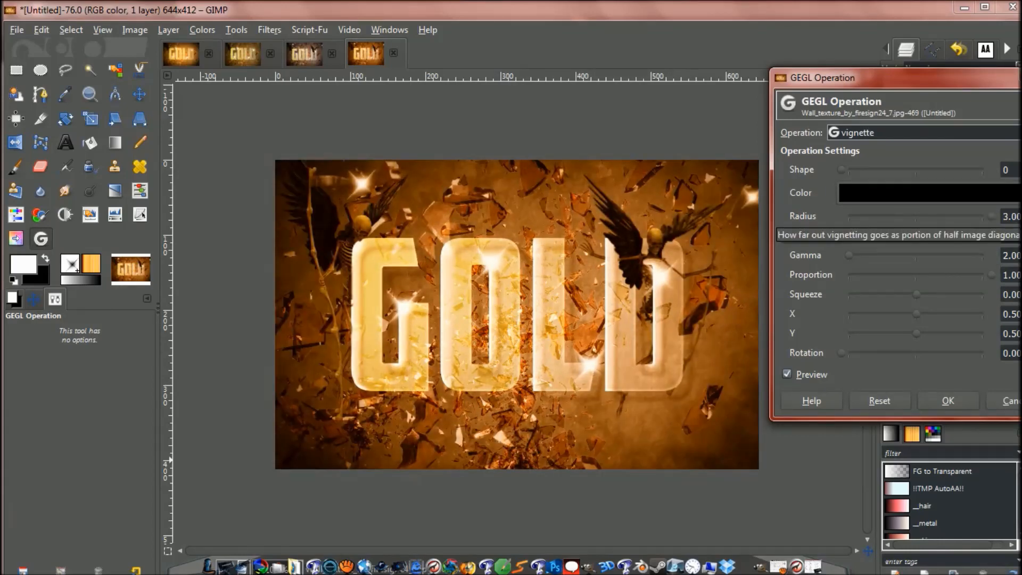
Set the vignette's radius to 1.42 and softness to 0.63, and apply it to the image
left_click_drag(992, 216, 930, 236)
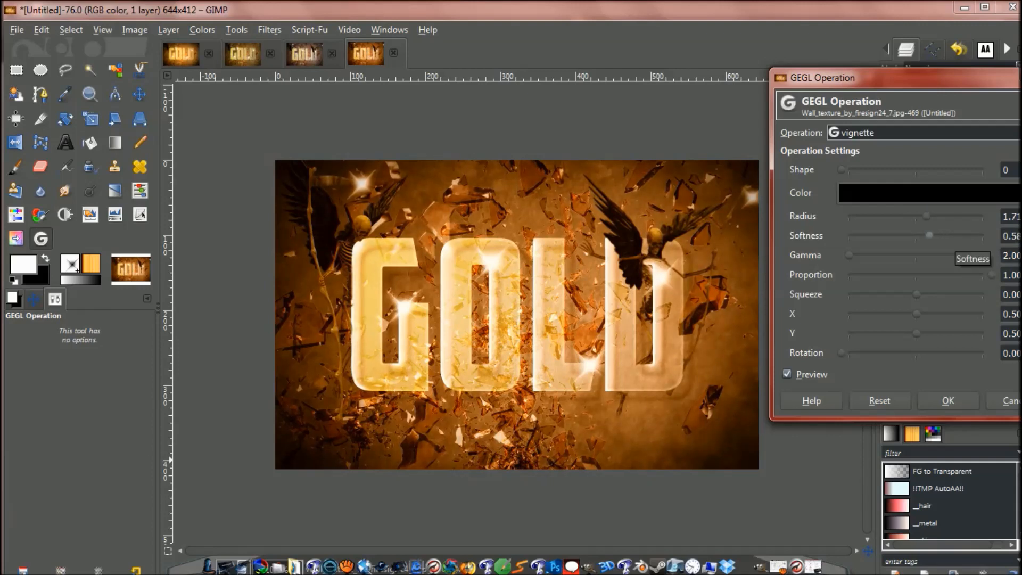
left_click_drag(927, 217, 912, 216)
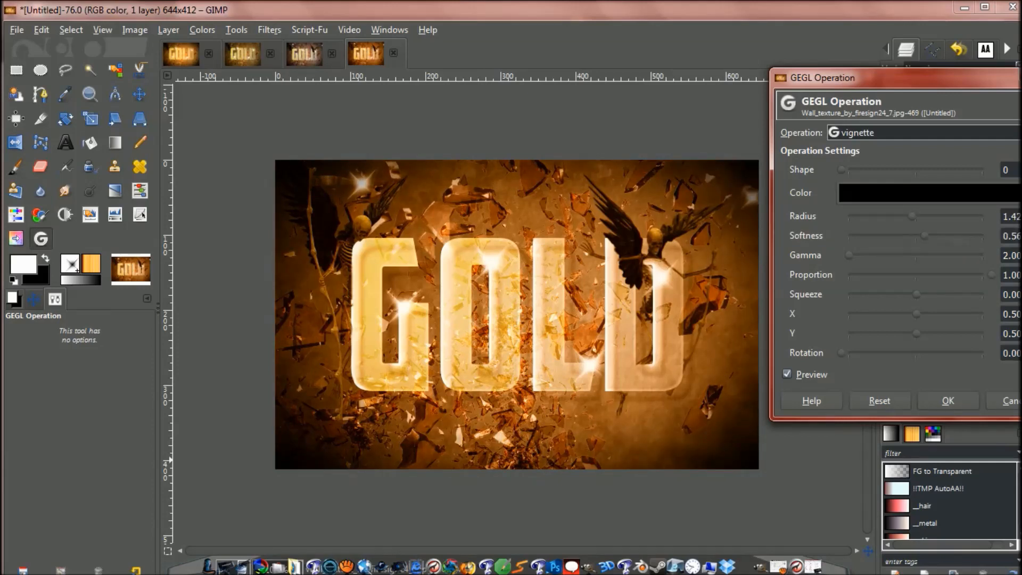
left_click_drag(925, 235, 939, 235)
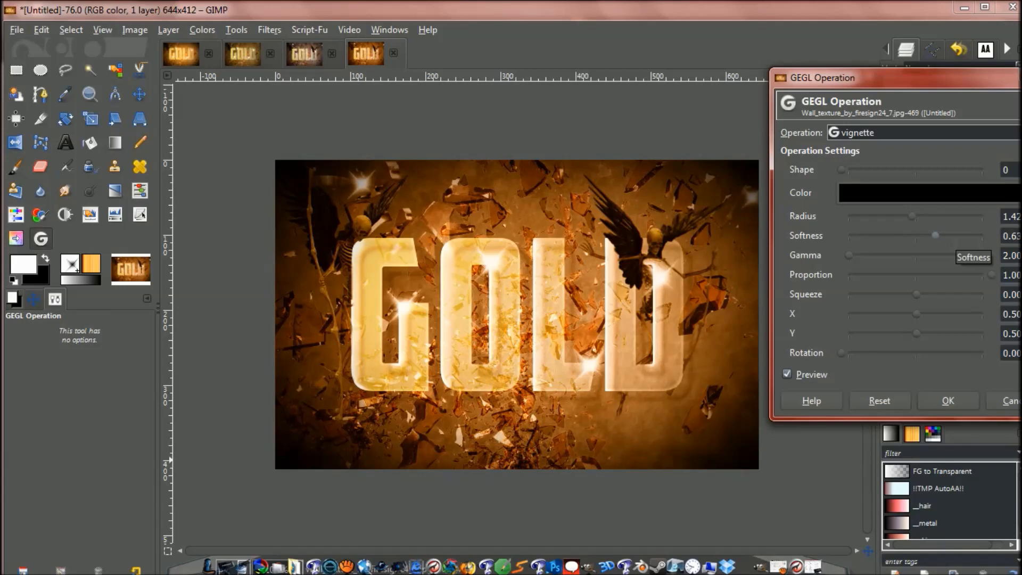
left_click_drag(924, 78, 816, 75)
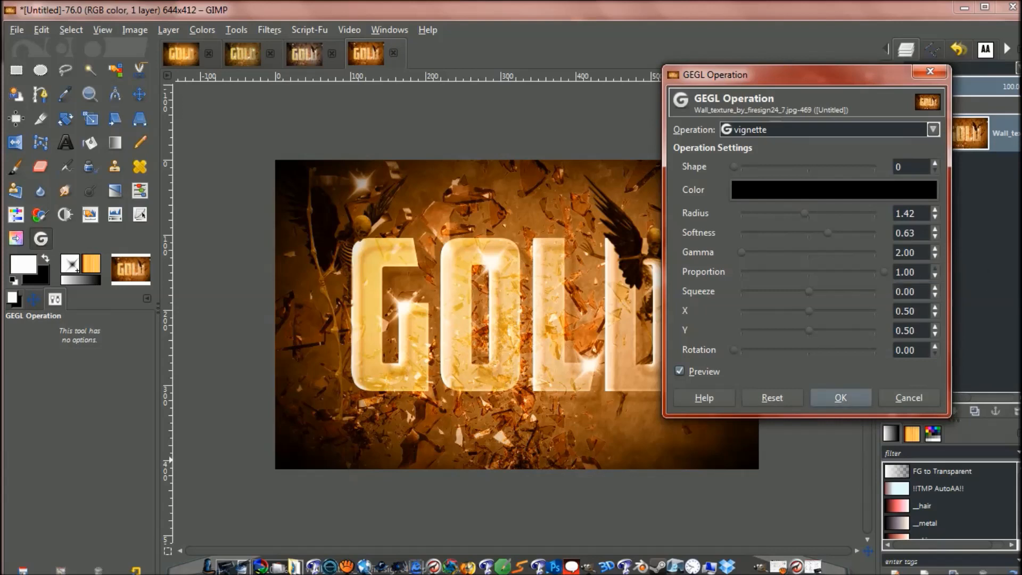
left_click(841, 398)
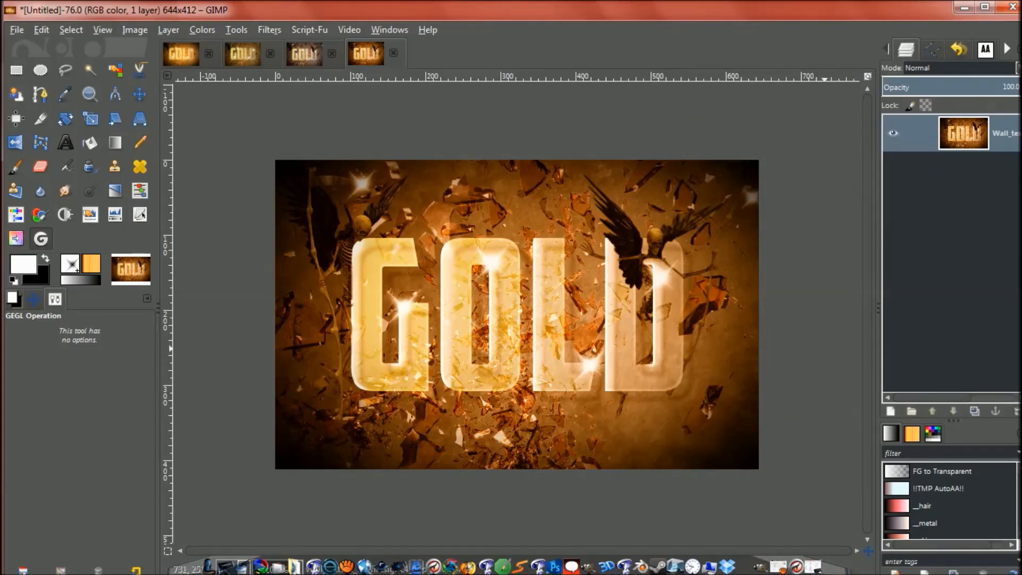
Examine the vignetted GOLD artwork up close at 150%, and return the view to 100%
scroll(824, 348, "up", 1)
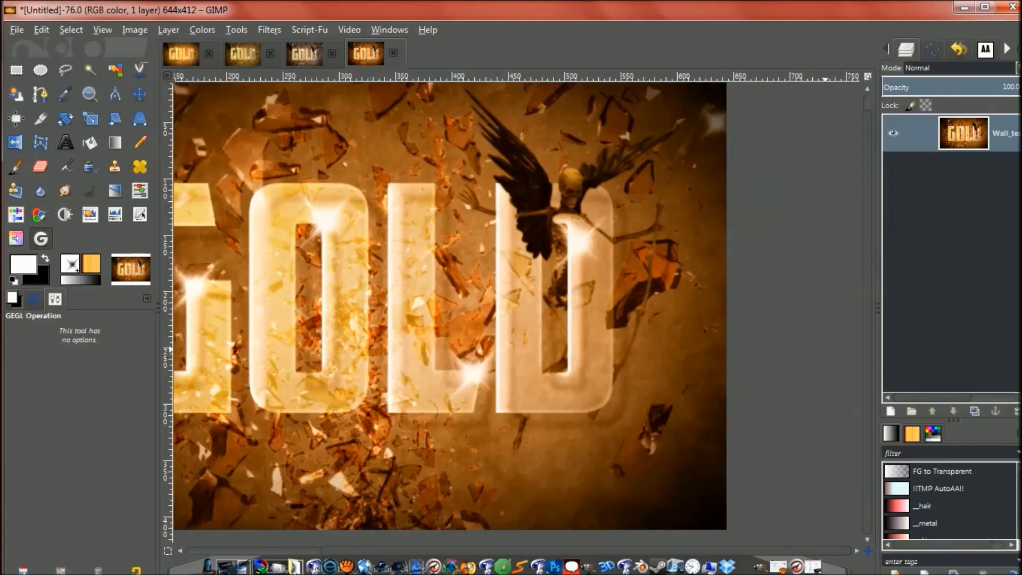
left_click(33, 300)
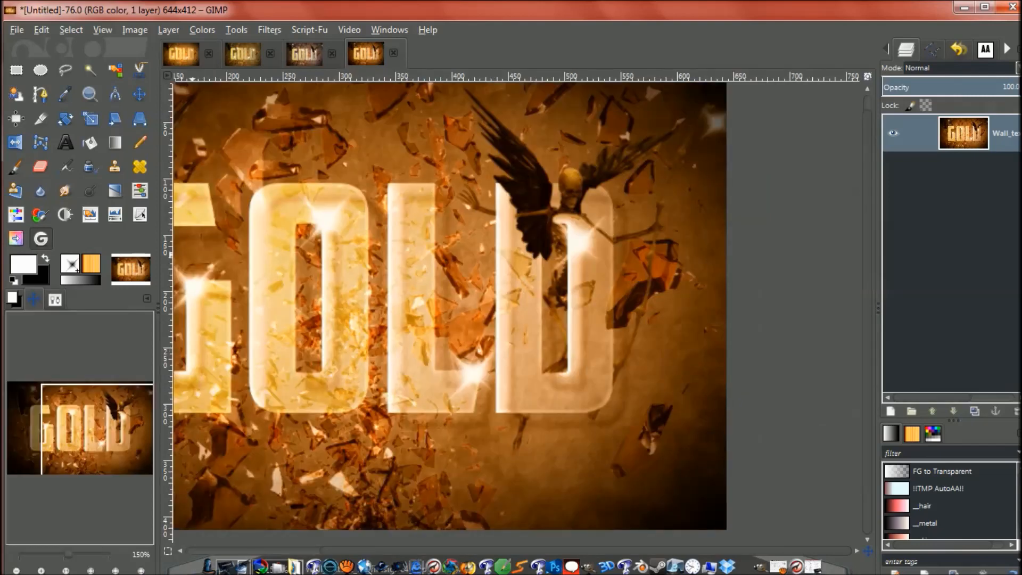
left_click_drag(111, 430, 78, 430)
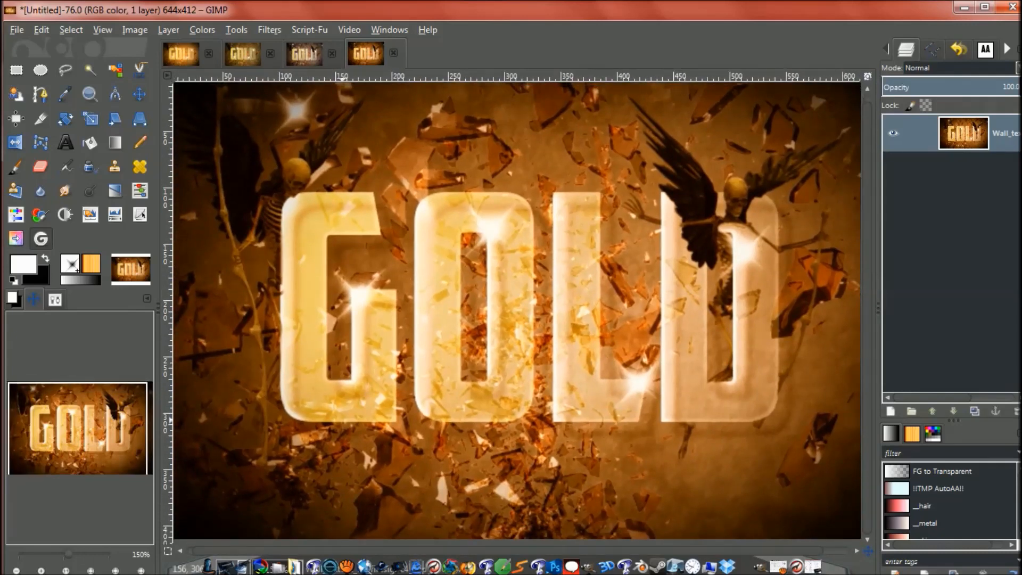
left_click(66, 571)
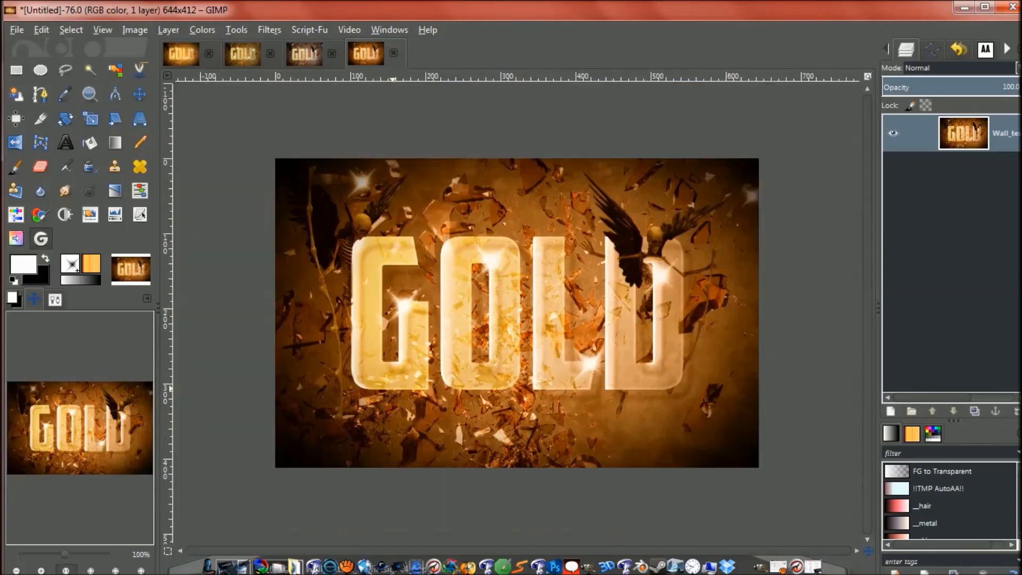